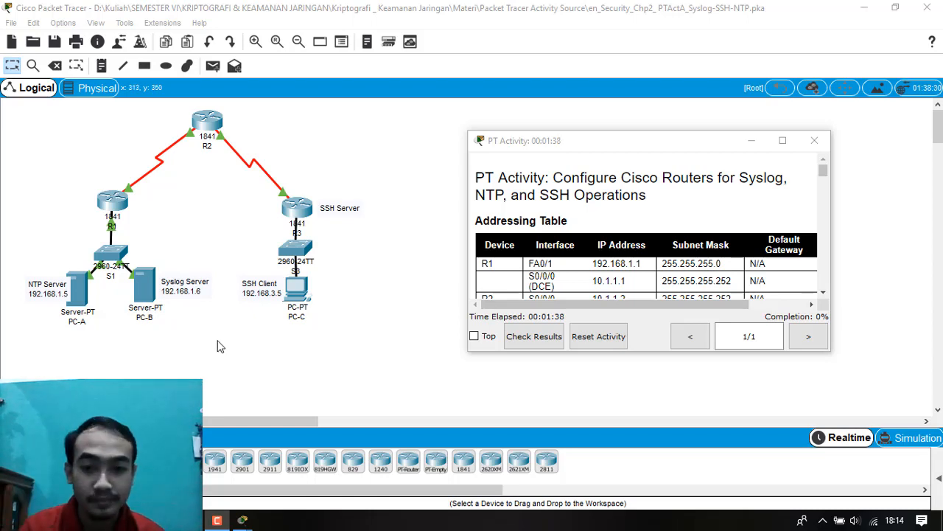
Consult the Task 1 connectivity instructions and addressing table, then open PC-C's Command Prompt beside the PT Activity window.
{"action": "scroll", "coordinate": [602, 264], "scroll_direction": "down", "scroll_amount": 15}
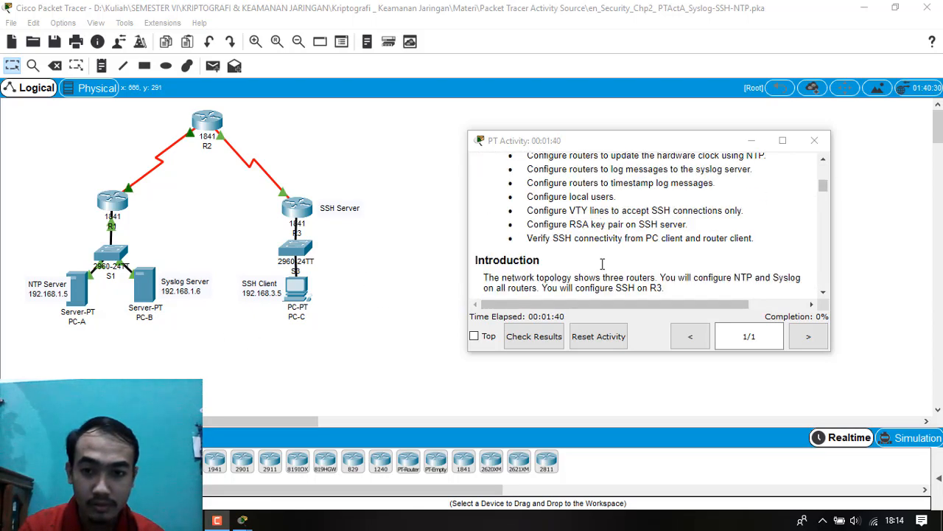
{"action": "scroll", "coordinate": [603, 264], "scroll_direction": "down", "scroll_amount": 10}
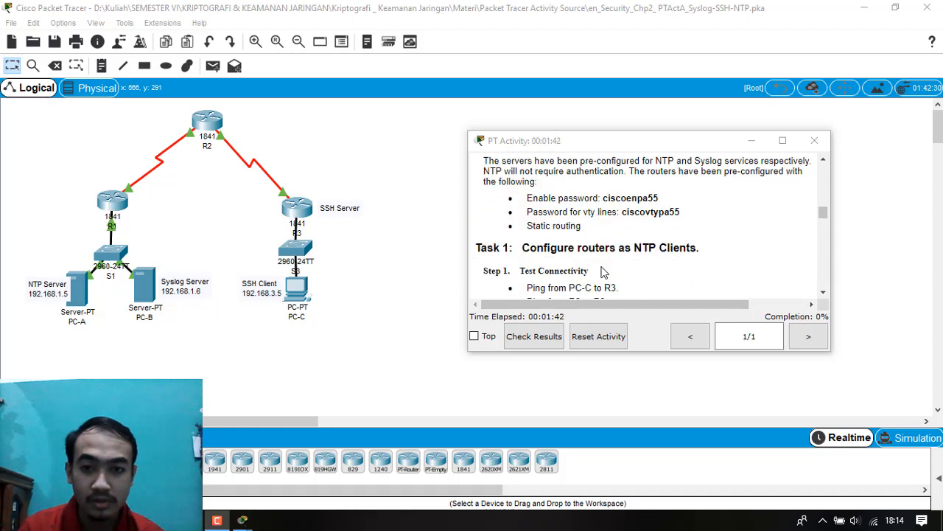
{"action": "scroll", "coordinate": [529, 214], "scroll_direction": "down", "scroll_amount": 1}
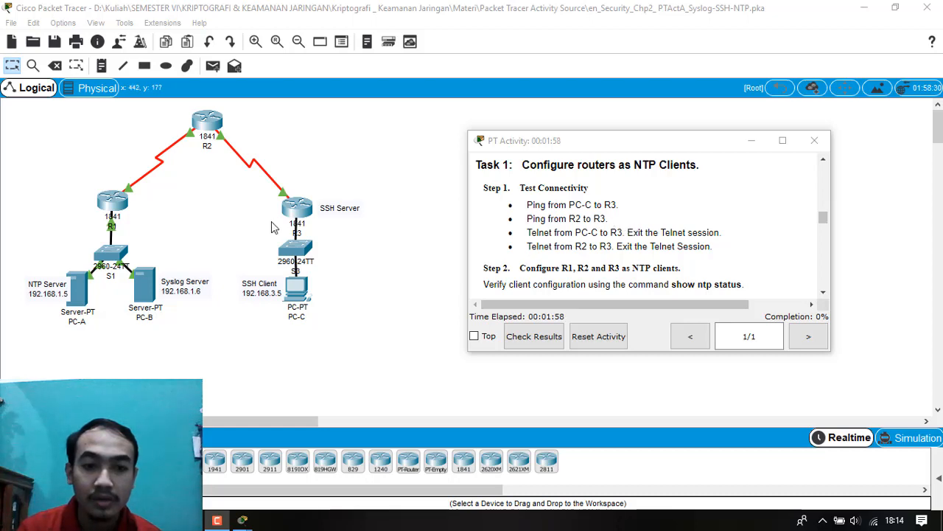
{"action": "scroll", "coordinate": [638, 236], "scroll_direction": "up", "scroll_amount": 10}
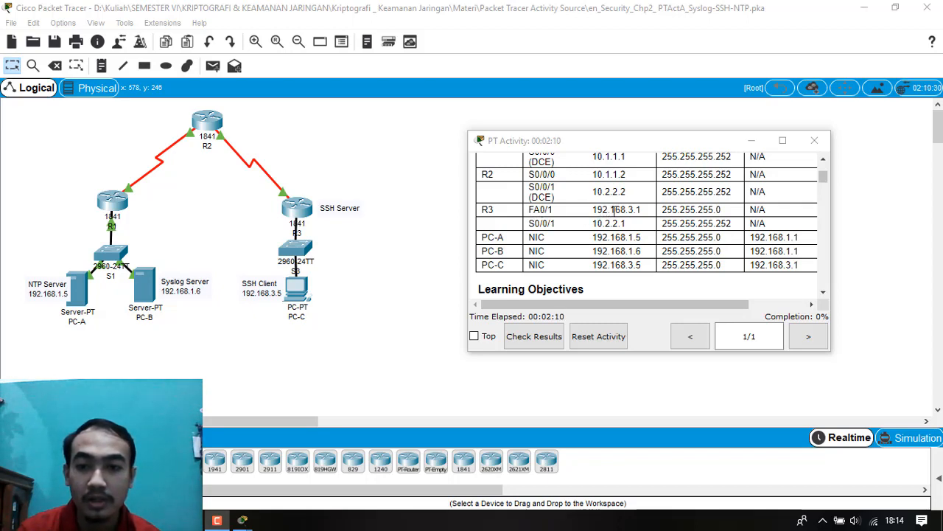
{"action": "left_click", "coordinate": [308, 290]}
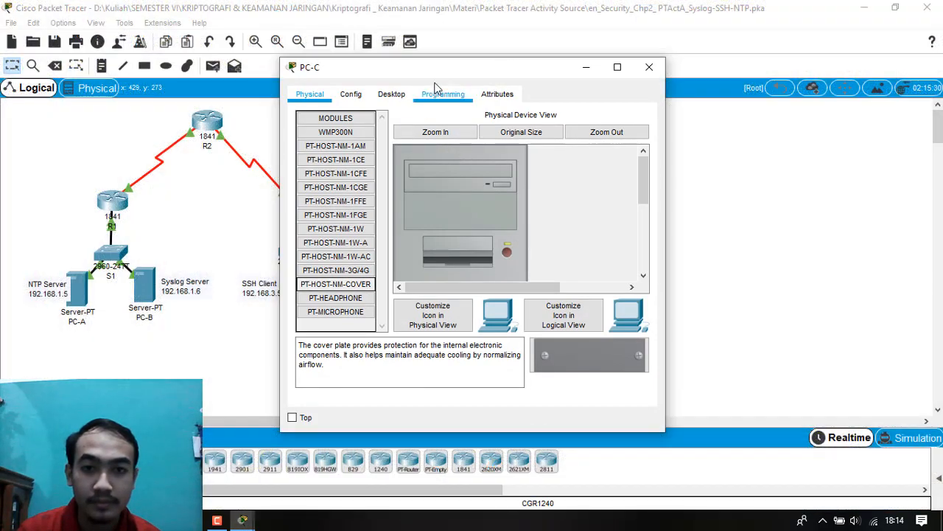
{"action": "left_click_drag", "start_coordinate": [443, 70], "coordinate": [593, 96]}
{"action": "mouse_move", "coordinate": [217, 520]}
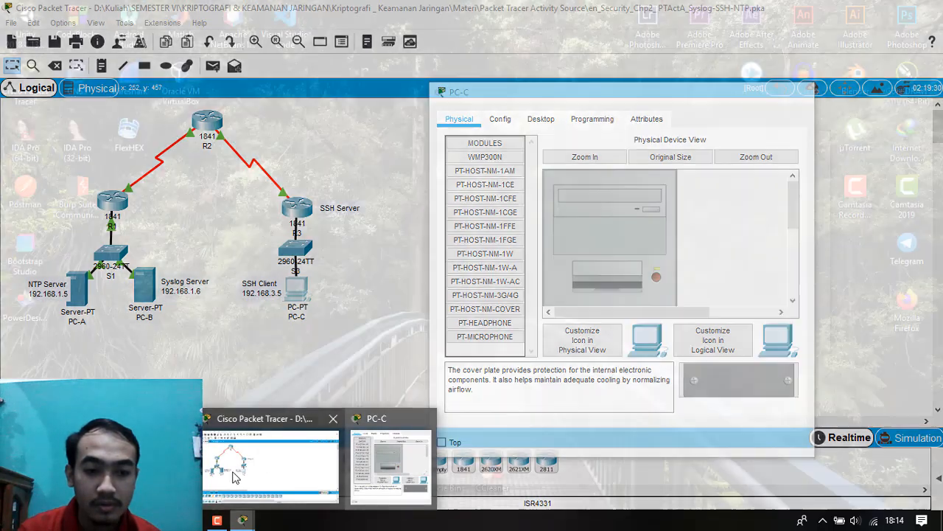
{"action": "left_click", "coordinate": [234, 477]}
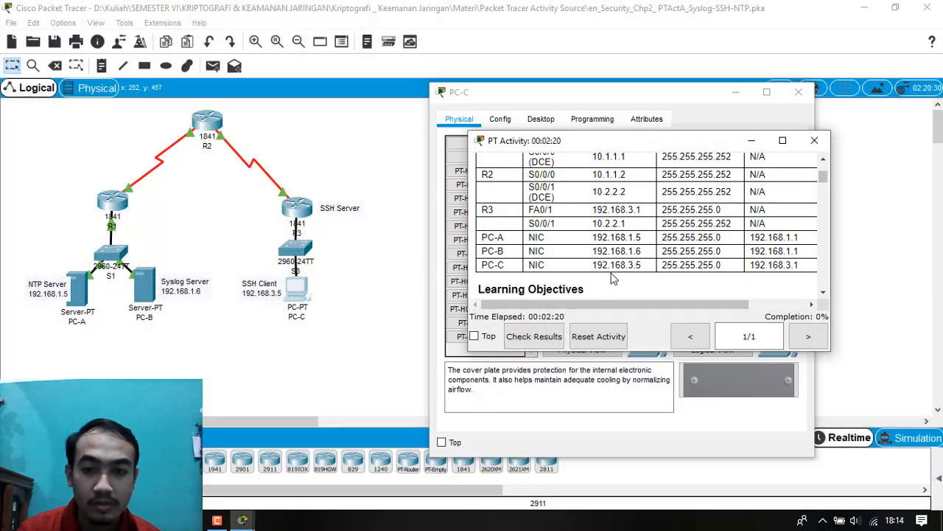
{"action": "left_click_drag", "start_coordinate": [641, 138], "coordinate": [249, 181]}
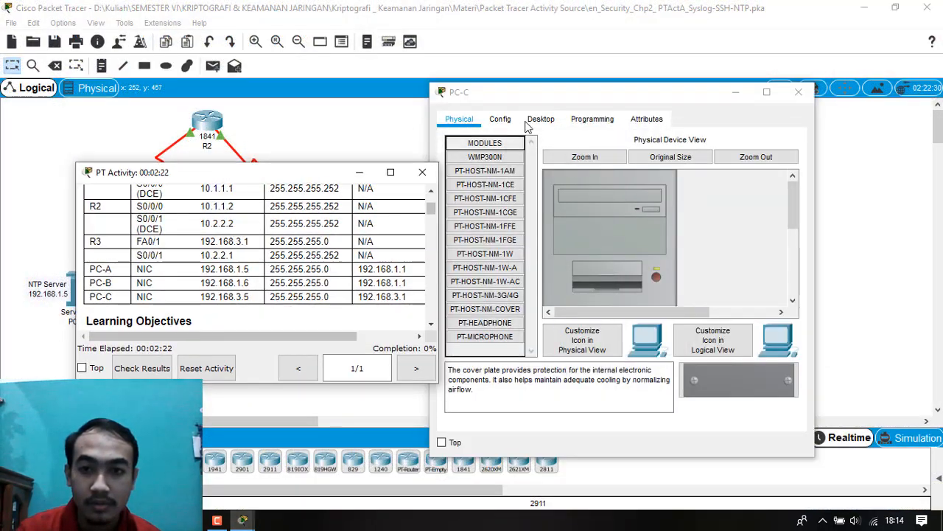
{"action": "left_click", "coordinate": [541, 119]}
{"action": "left_click", "coordinate": [729, 171]}
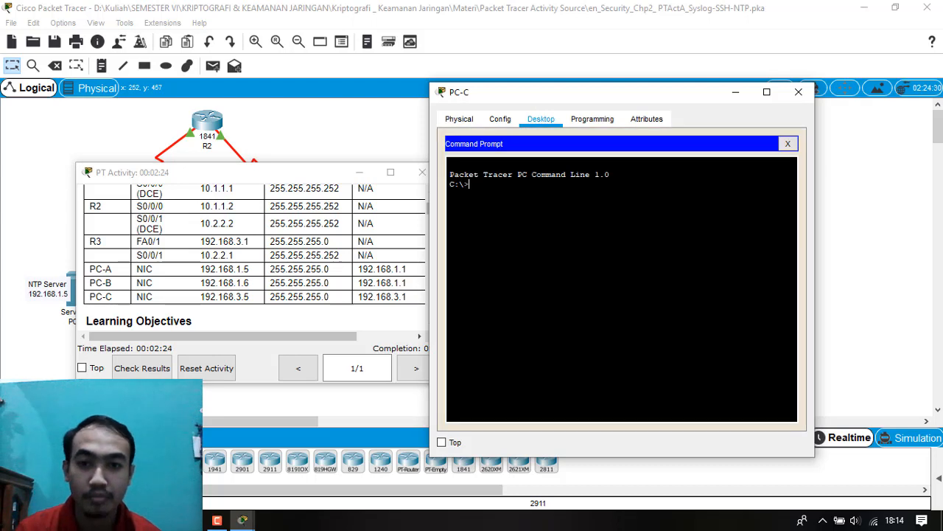
Ping R3's FA0/1 address 192.168.3.1 from PC-C.
{"action": "type", "text": "ping "}
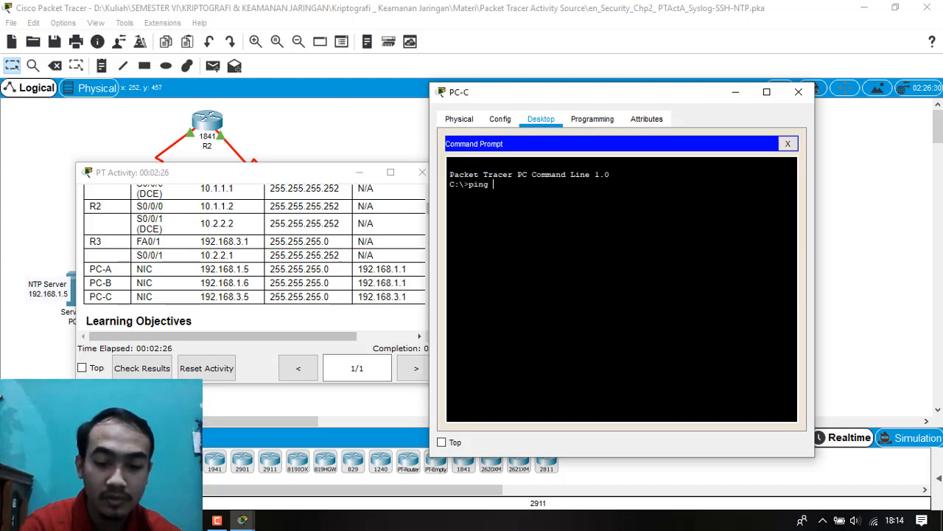
{"action": "type", "text": "192.1"}
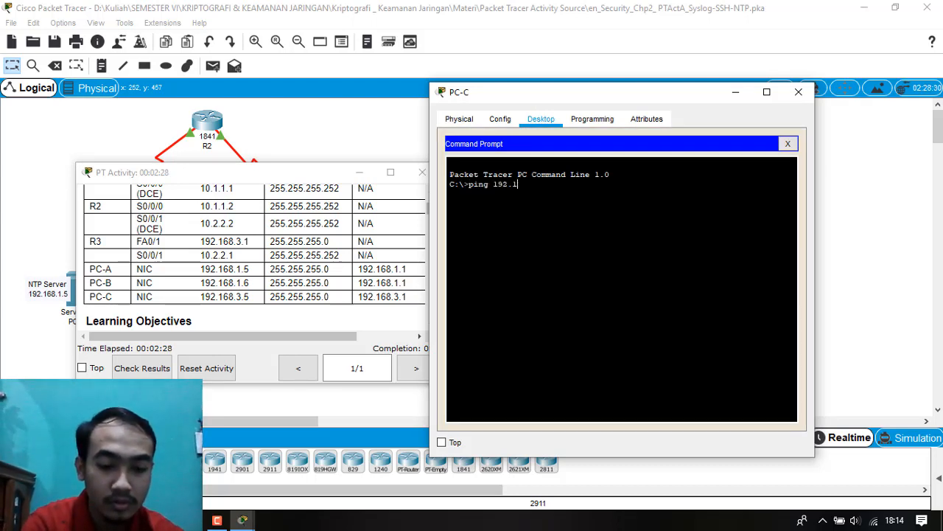
{"action": "type", "text": "68."}
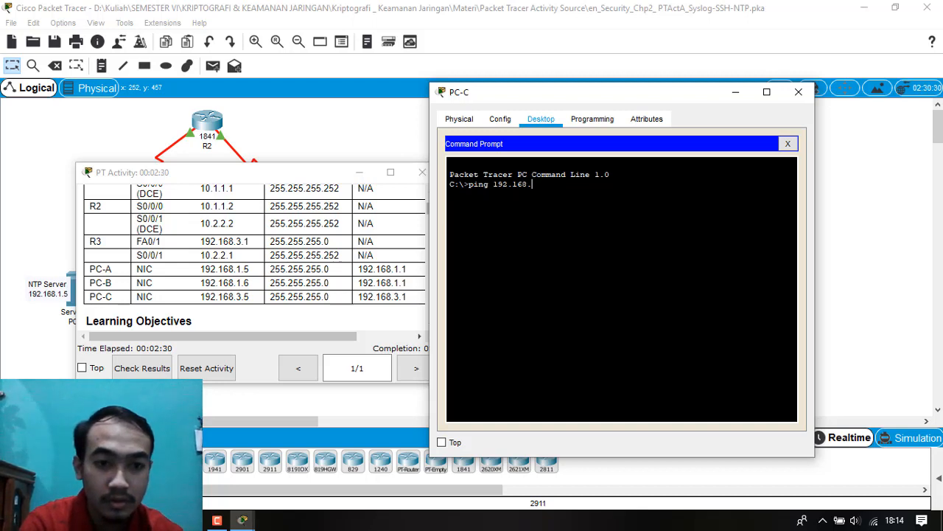
{"action": "type", "text": "3.1"}
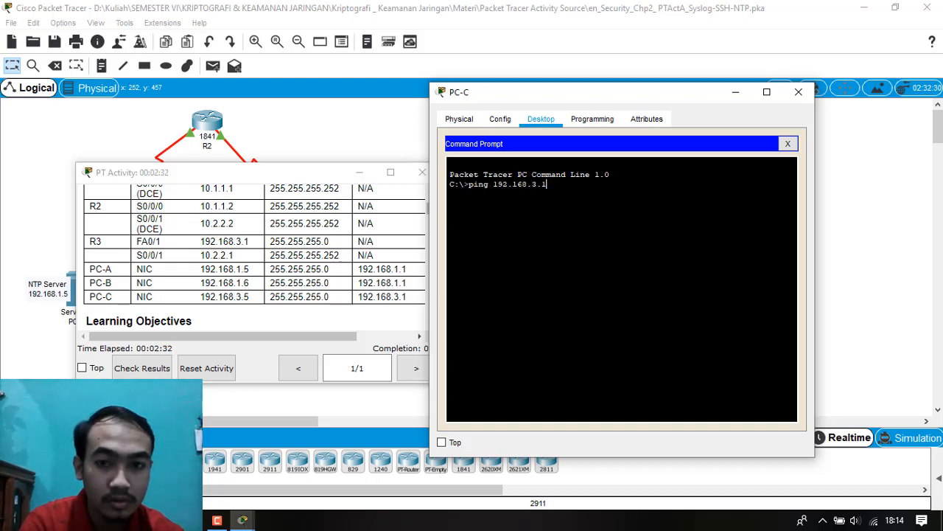
{"action": "key", "text": "Return"}
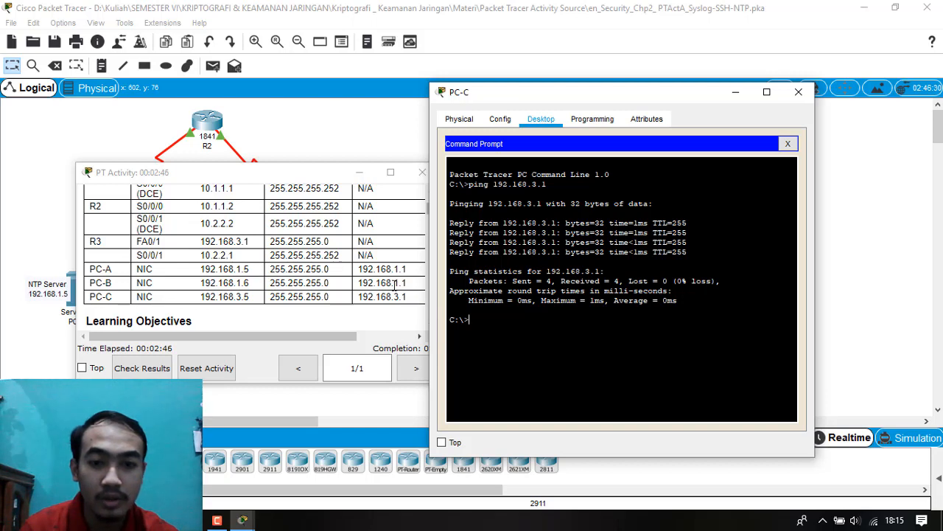
Ping R3's serial interface address 10.2.2.1 from PC-C.
{"action": "type", "text": "pin"}
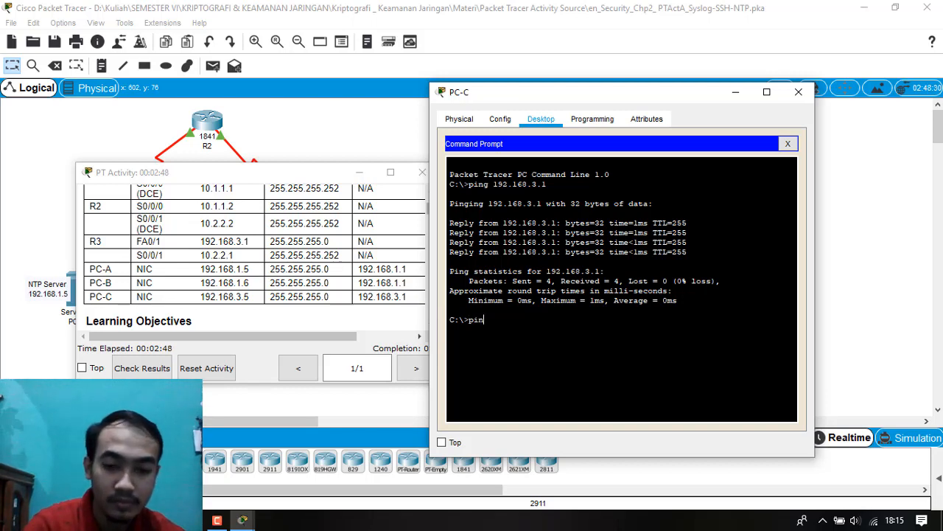
{"action": "type", "text": "g 10.2"}
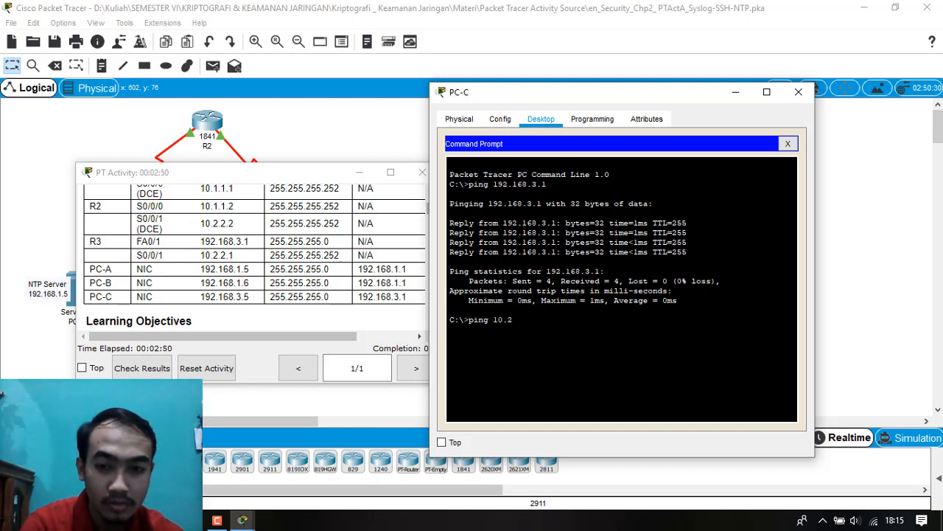
{"action": "type", "text": ".1"}
{"action": "key", "text": "Return"}
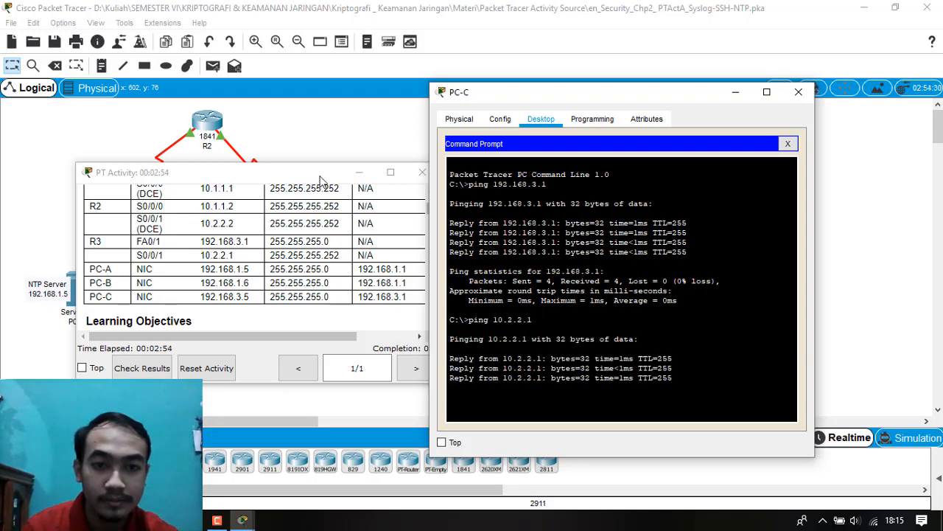
Check the remaining Task 1 connectivity tests in the activity instructions, then close the PT Activity and PC-C windows.
{"action": "left_click_drag", "start_coordinate": [327, 174], "coordinate": [305, 188]}
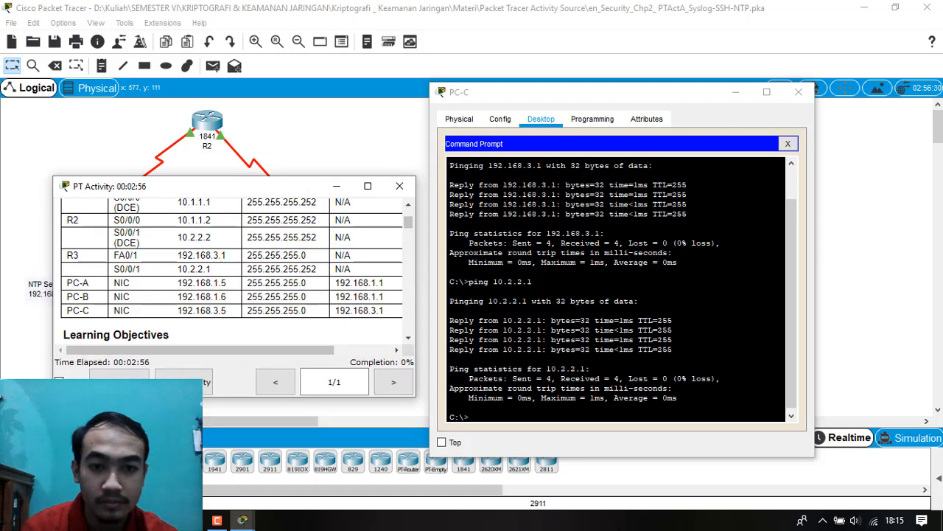
{"action": "scroll", "coordinate": [314, 255], "scroll_direction": "down", "scroll_amount": 15}
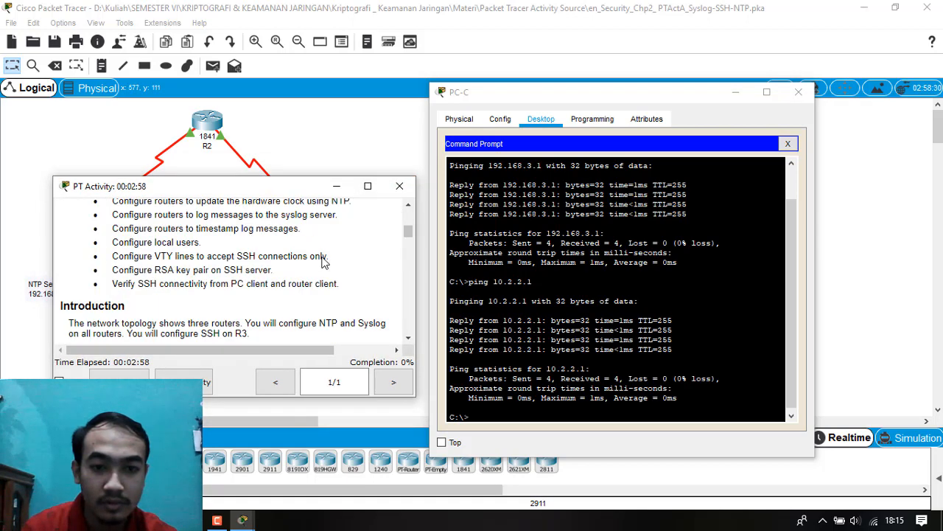
{"action": "scroll", "coordinate": [314, 255], "scroll_direction": "up", "scroll_amount": 1}
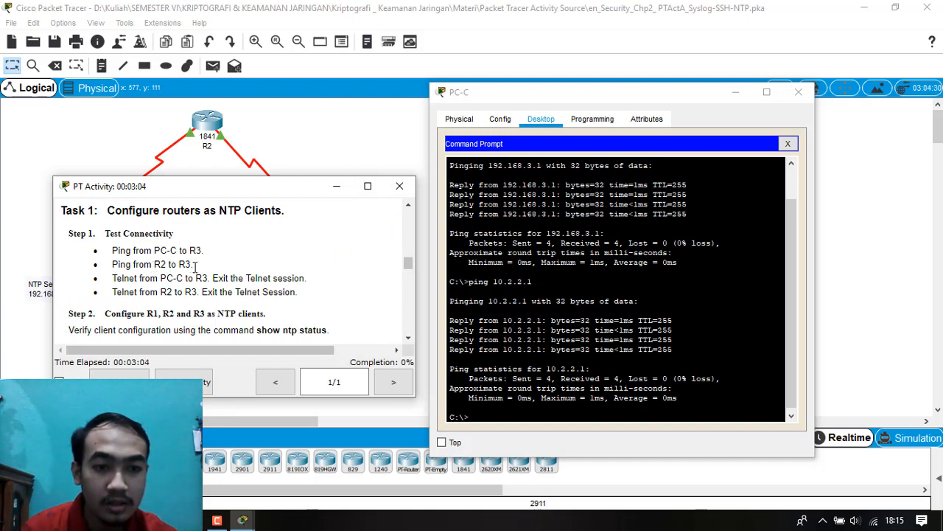
{"action": "left_click", "coordinate": [400, 189]}
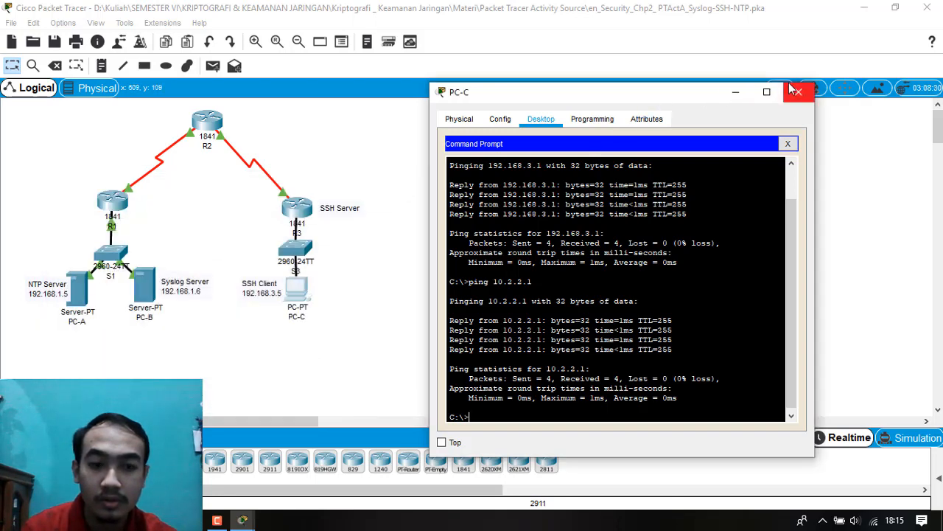
{"action": "left_click", "coordinate": [794, 90]}
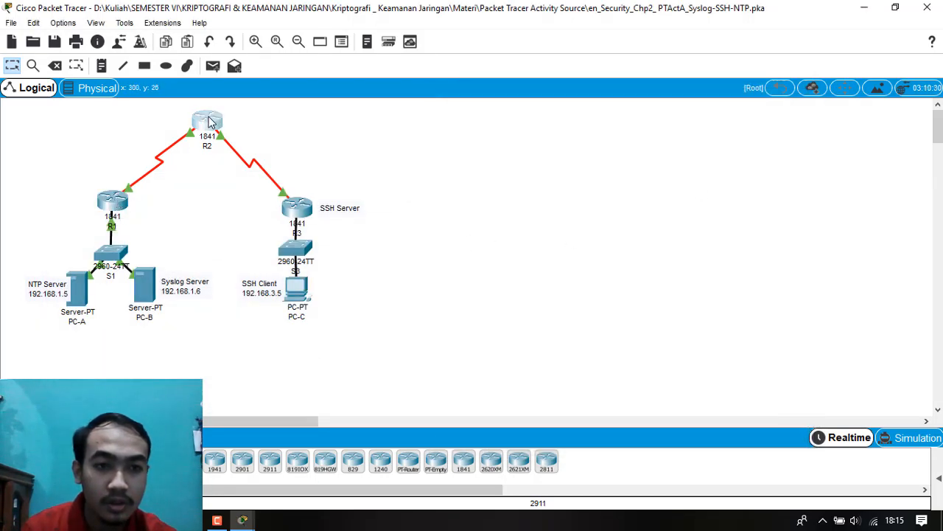
Open router R2's command line beside the PT Activity instructions and start a console session at the user prompt.
{"action": "left_click", "coordinate": [209, 123]}
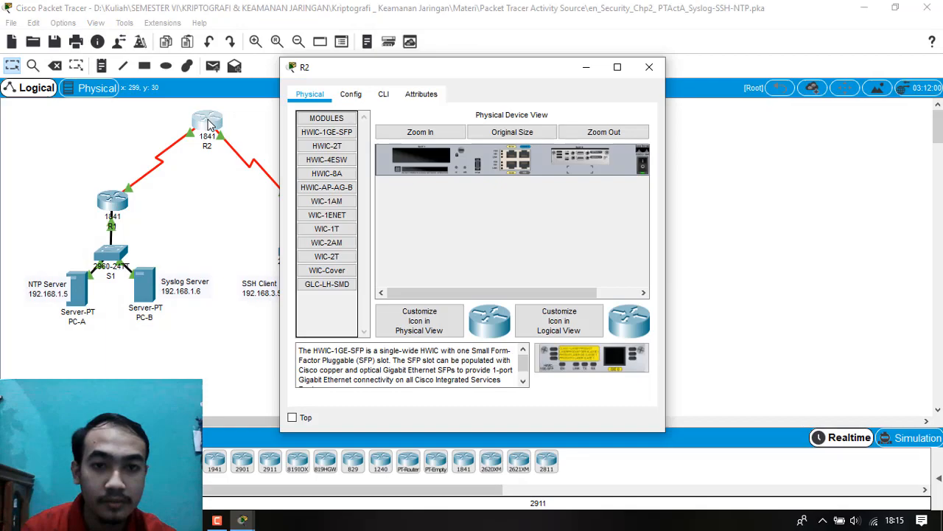
{"action": "left_click", "coordinate": [386, 96]}
{"action": "left_click_drag", "start_coordinate": [529, 69], "coordinate": [687, 61]}
{"action": "left_click", "coordinate": [243, 521]}
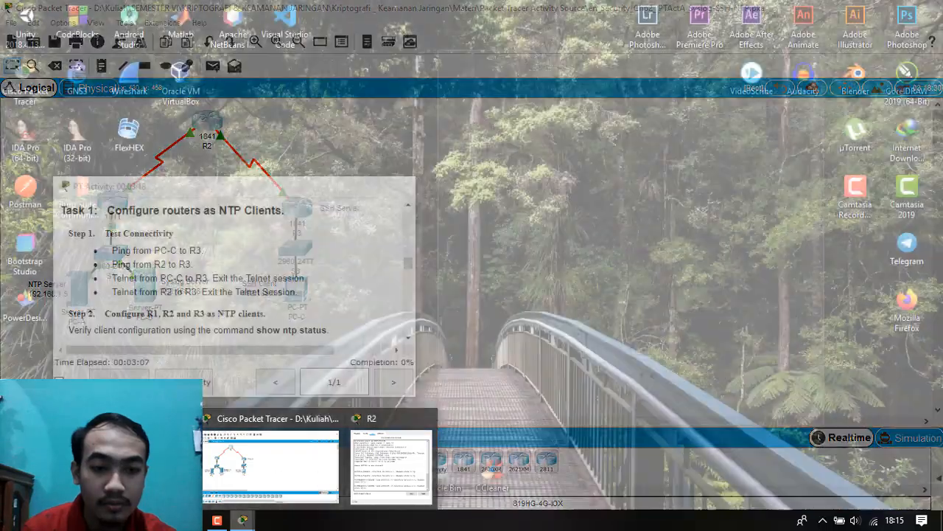
{"action": "left_click", "coordinate": [391, 466]}
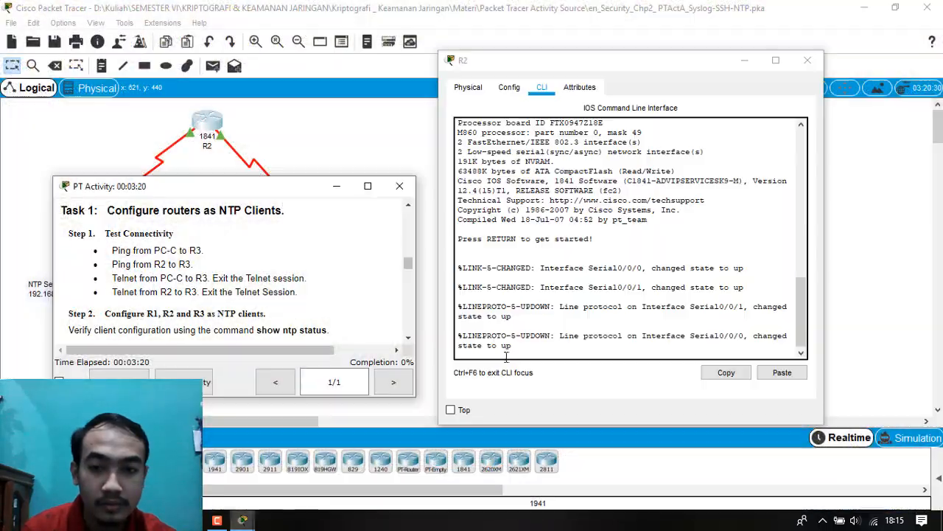
{"action": "left_click", "coordinate": [584, 341]}
{"action": "key", "text": "Return"}
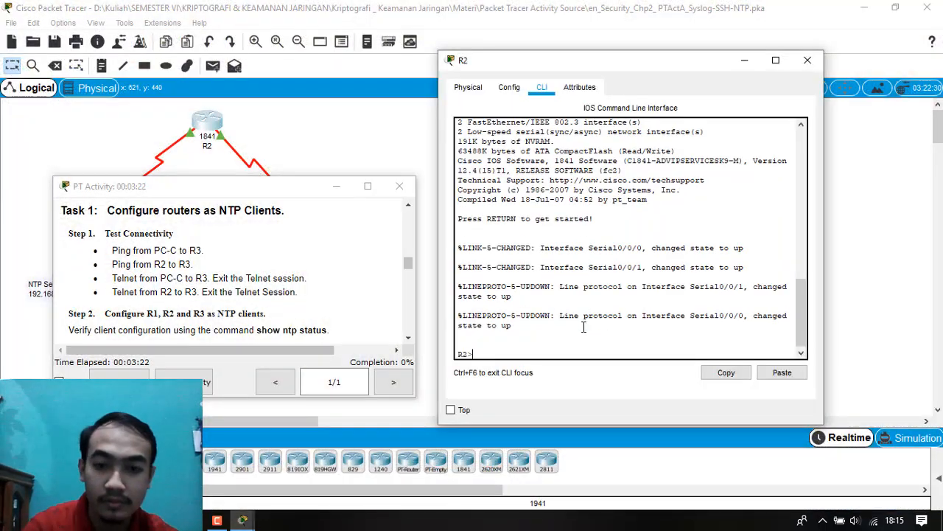
Ping R3's FA0/1 address 192.168.3.1 from R2, using the activity's addressing table.
{"action": "type", "text": "ping"}
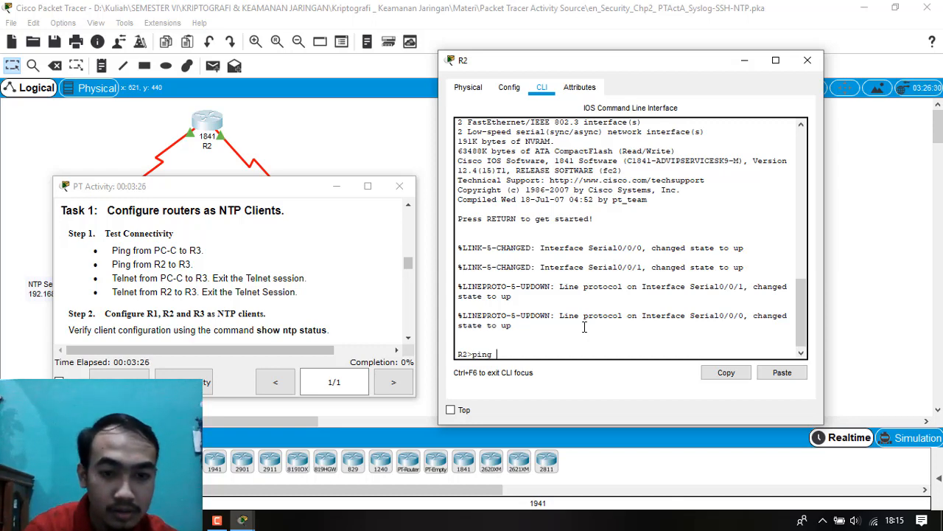
{"action": "scroll", "coordinate": [127, 295], "scroll_direction": "up", "scroll_amount": 5}
{"action": "scroll", "coordinate": [127, 314], "scroll_direction": "up", "scroll_amount": 4}
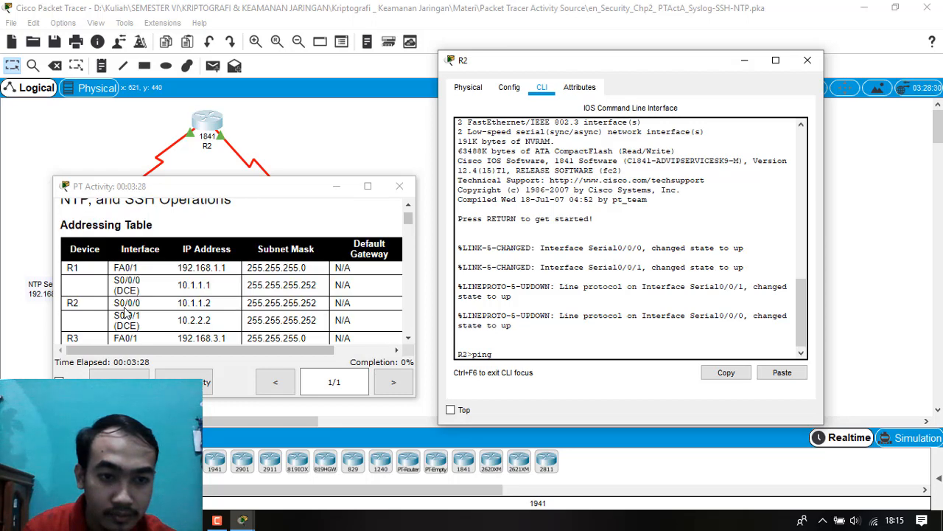
{"action": "scroll", "coordinate": [127, 313], "scroll_direction": "down", "scroll_amount": 2}
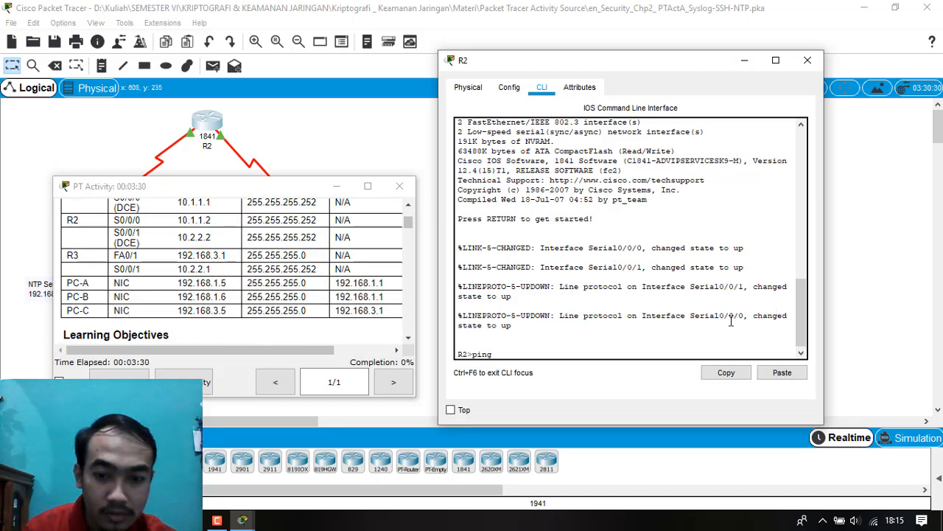
{"action": "type", "text": "192.1"}
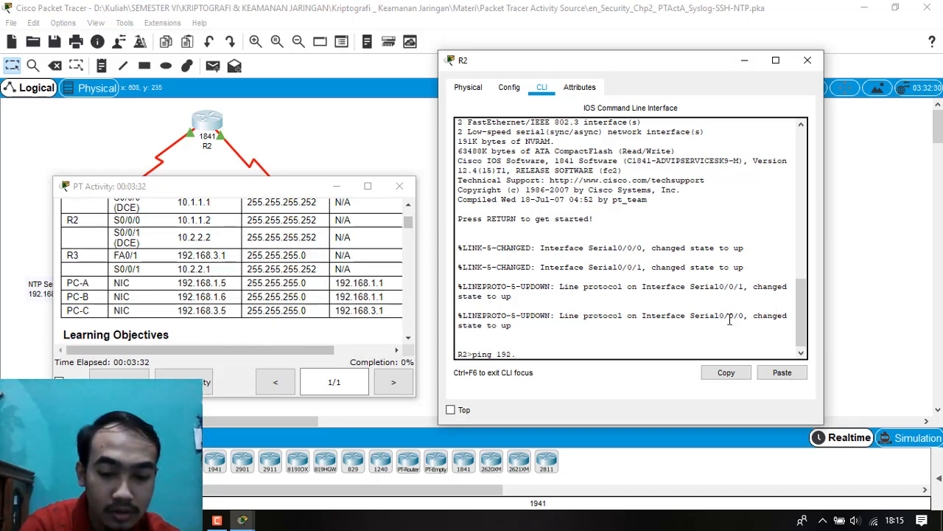
{"action": "type", "text": "68."}
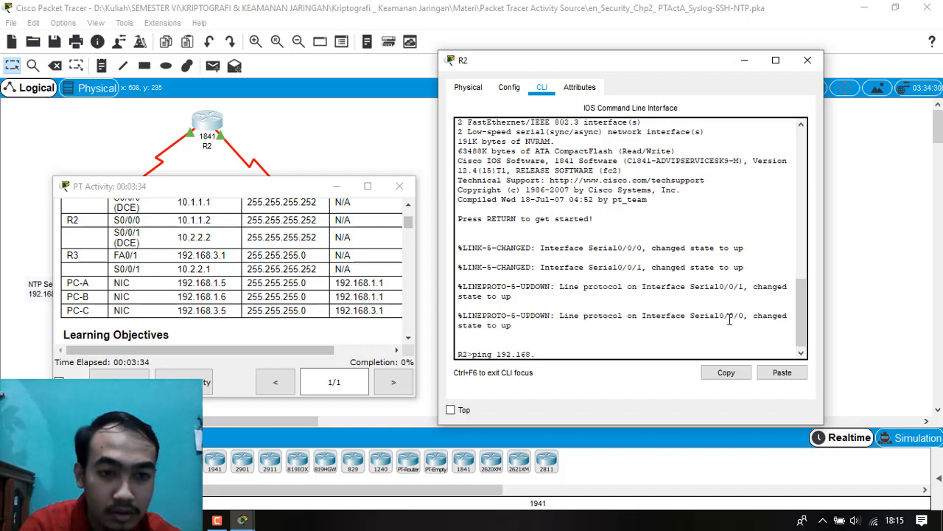
{"action": "type", "text": "3.1"}
{"action": "key", "text": "Return"}
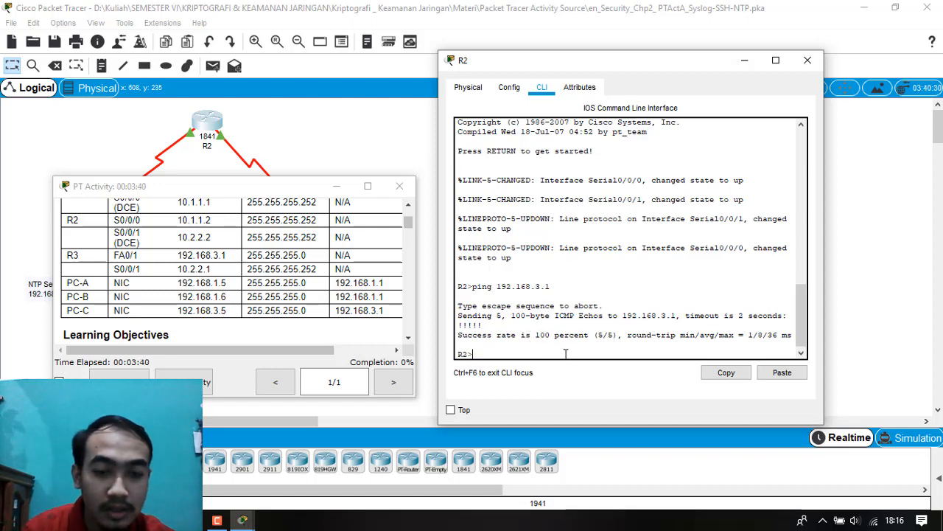
Ping R3's serial interface address 10.2.2.1 from R2.
{"action": "type", "text": "ping"}
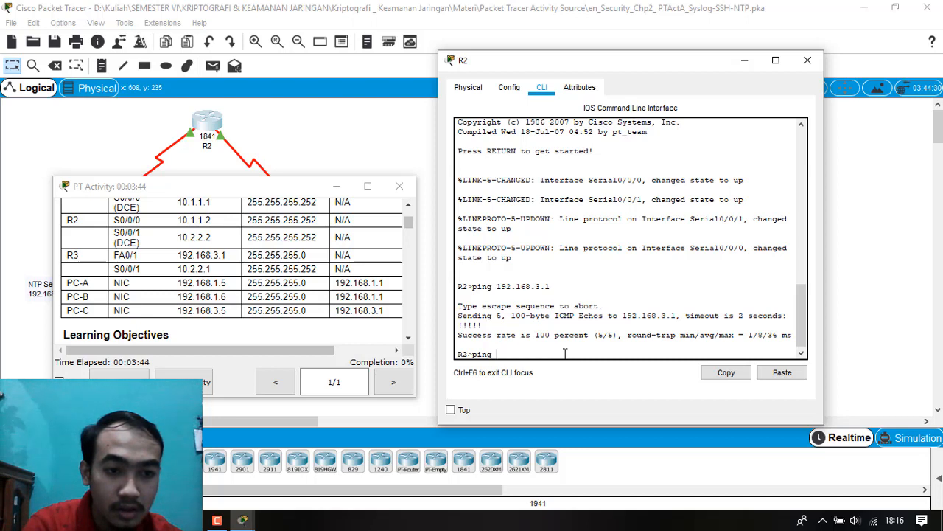
{"action": "type", "text": " 10."}
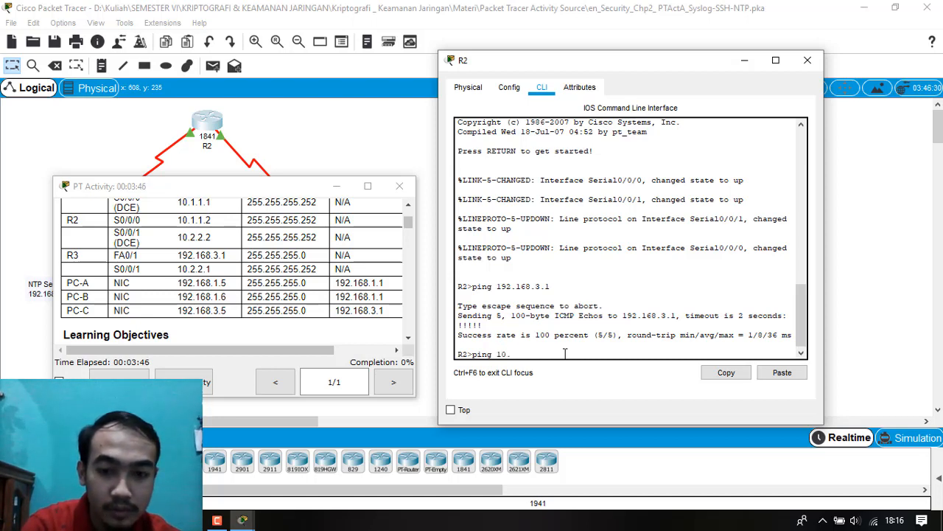
{"action": "type", "text": "2."}
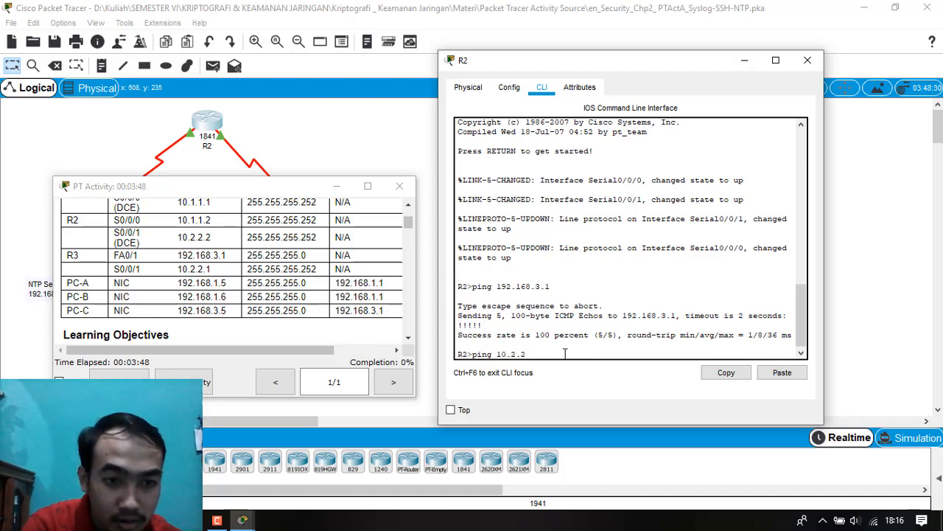
{"action": "type", "text": "2.1"}
{"action": "key", "text": "Return"}
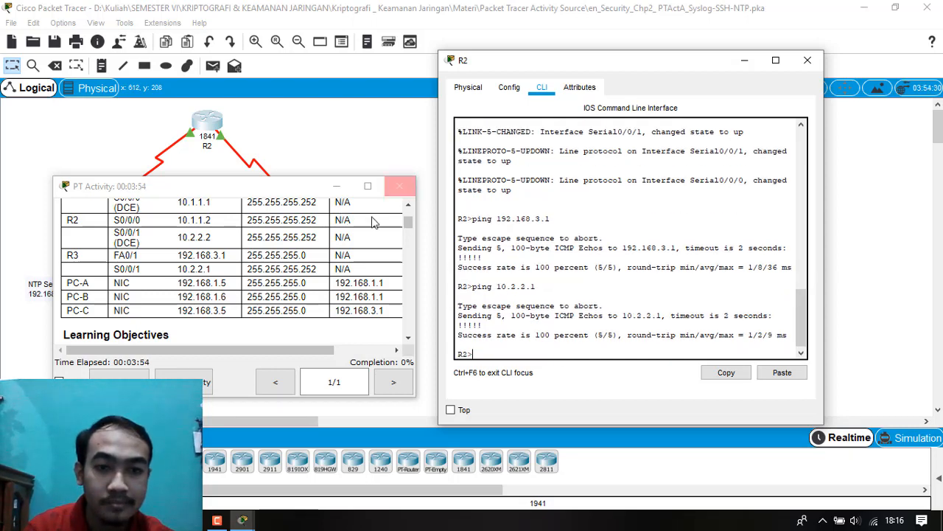
Check the Task 1 Telnet connectivity tests in the activity instructions, then close R2's window.
{"action": "scroll", "coordinate": [369, 222], "scroll_direction": "down", "scroll_amount": 3}
{"action": "scroll", "coordinate": [361, 234], "scroll_direction": "down", "scroll_amount": 4}
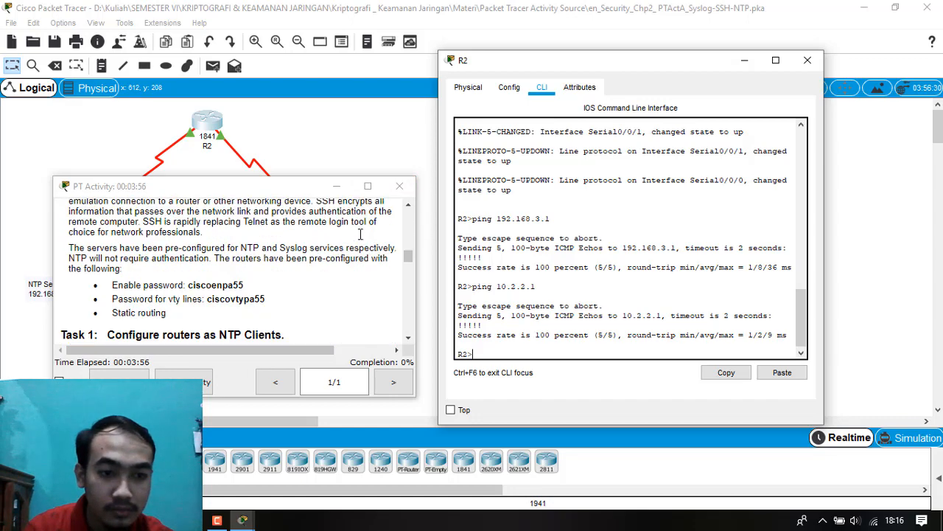
{"action": "scroll", "coordinate": [360, 234], "scroll_direction": "down", "scroll_amount": 3}
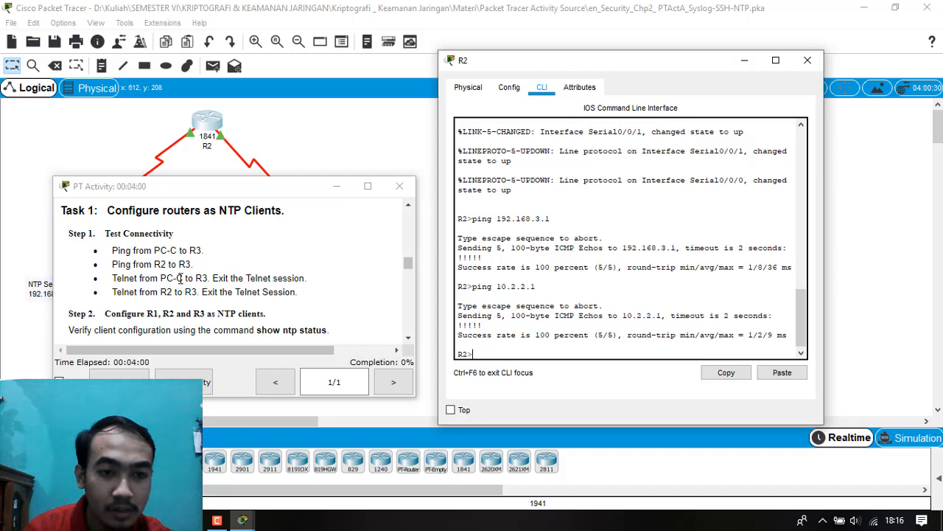
{"action": "left_click", "coordinate": [808, 60]}
Open PC-C's Command Prompt and arrange its window beside the PT Activity instructions.
{"action": "left_click_drag", "start_coordinate": [285, 187], "coordinate": [244, 332]}
{"action": "double_click", "coordinate": [302, 285]}
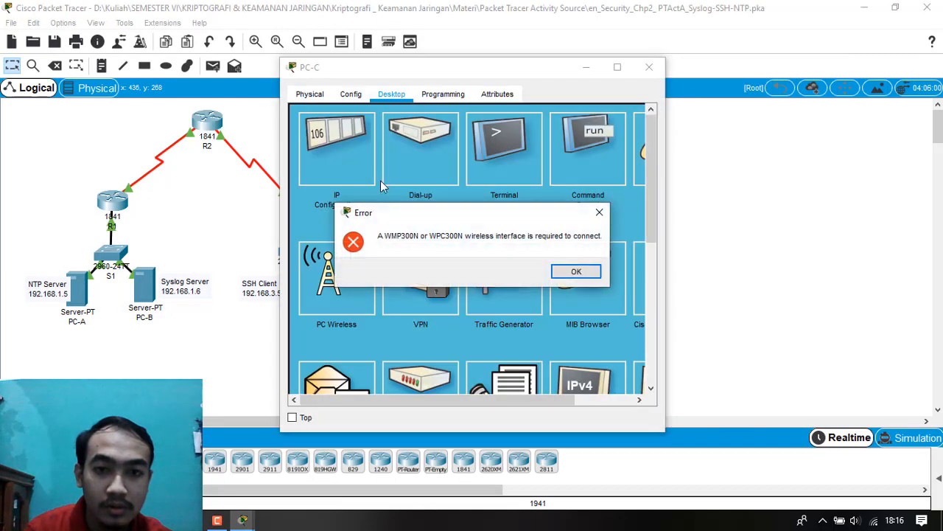
{"action": "left_click", "coordinate": [572, 274]}
{"action": "left_click", "coordinate": [240, 526]}
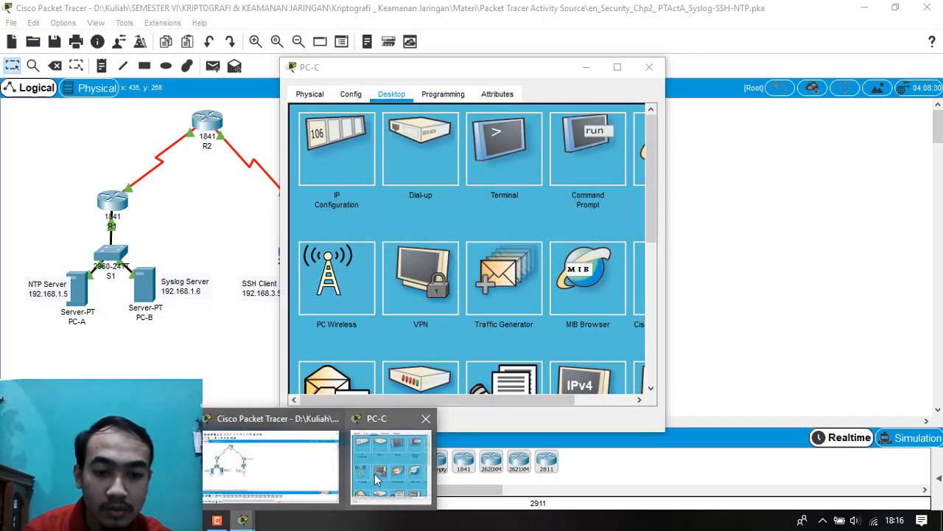
{"action": "left_click", "coordinate": [164, 473]}
{"action": "left_click_drag", "start_coordinate": [228, 334], "coordinate": [222, 199]}
{"action": "left_click_drag", "start_coordinate": [324, 67], "coordinate": [462, 68]}
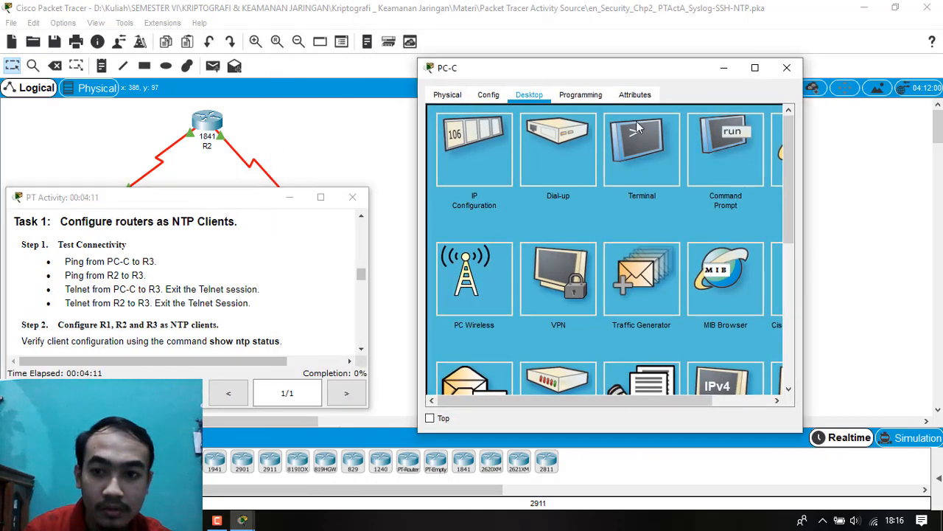
{"action": "left_click", "coordinate": [700, 153]}
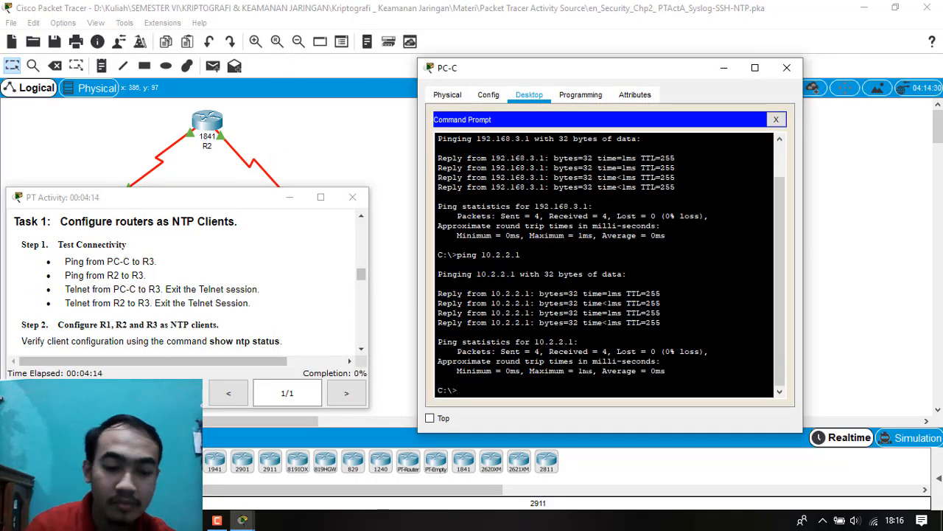
Telnet from PC-C to R3's FA0/1 address 192.168.3.1, then submit blank passwords to end the session.
{"action": "type", "text": "telnet"}
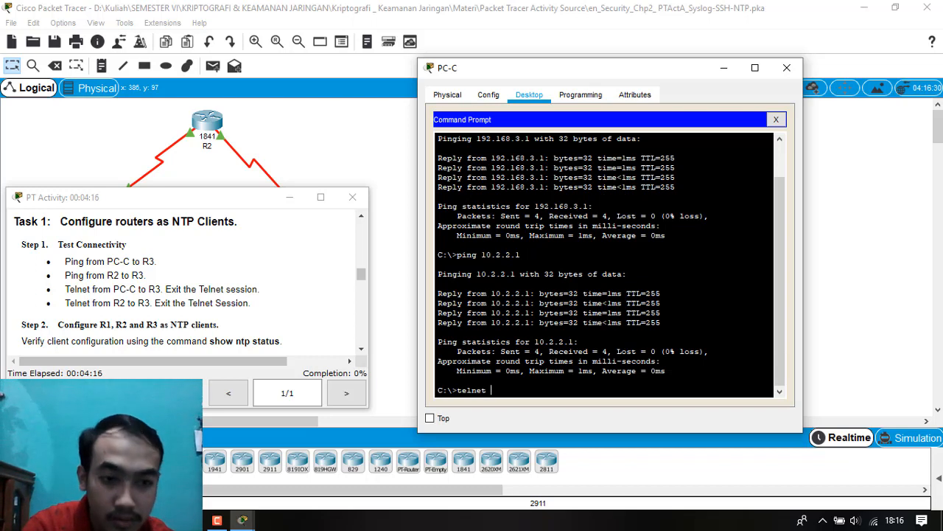
{"action": "type", "text": " 192.1"}
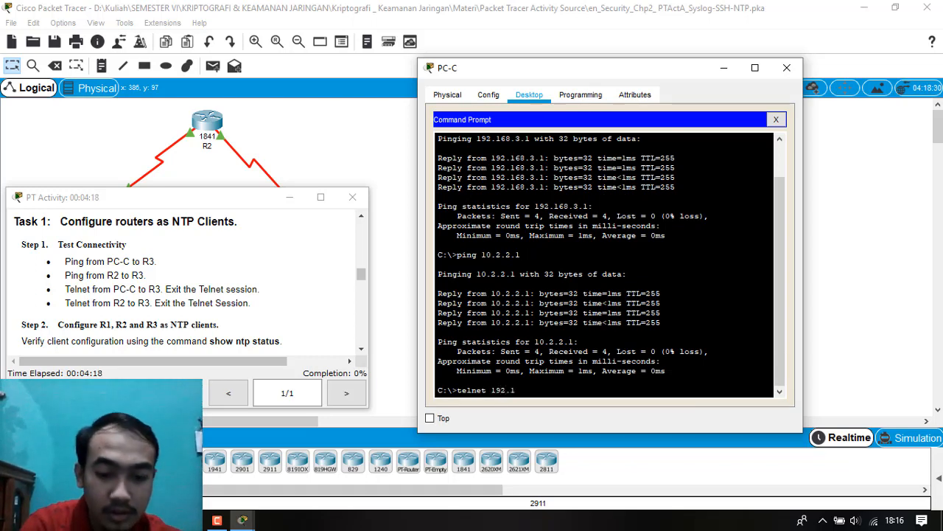
{"action": "type", "text": "68."}
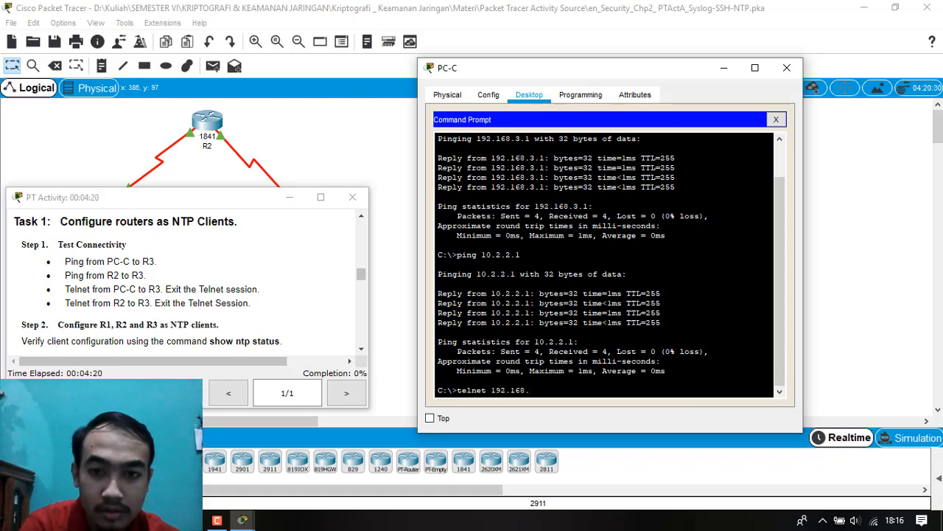
{"action": "type", "text": "3.1"}
{"action": "key", "text": "Return"}
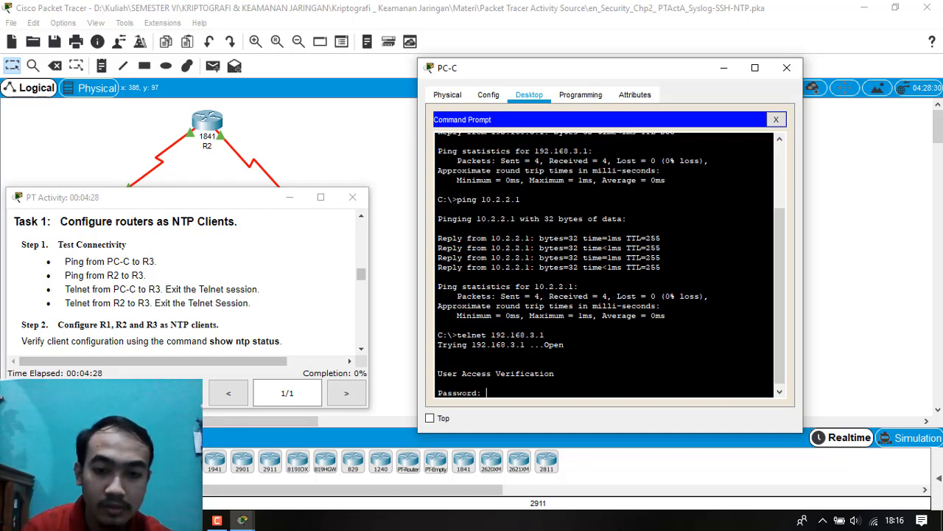
{"action": "key", "text": "Return"}
{"action": "key", "text": "Return"}
{"action": "key", "text": "Return"}
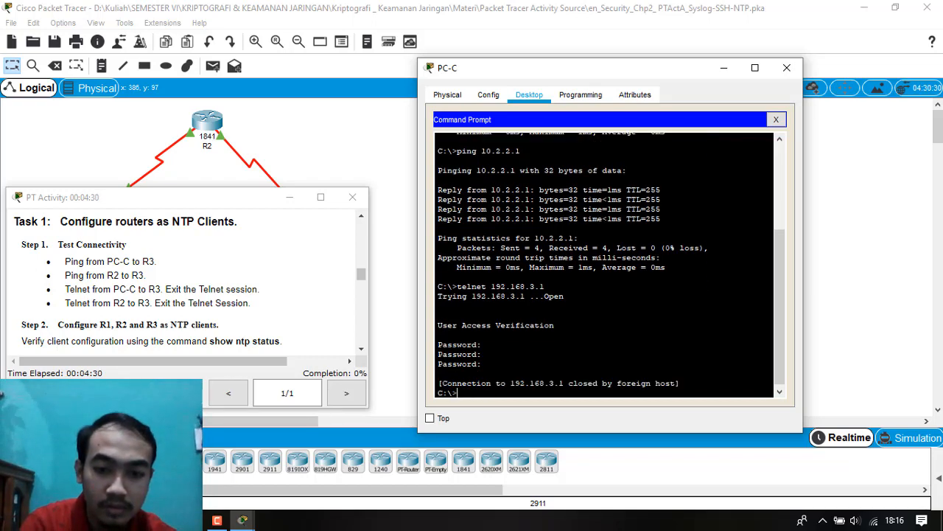
{"action": "key", "text": "Return"}
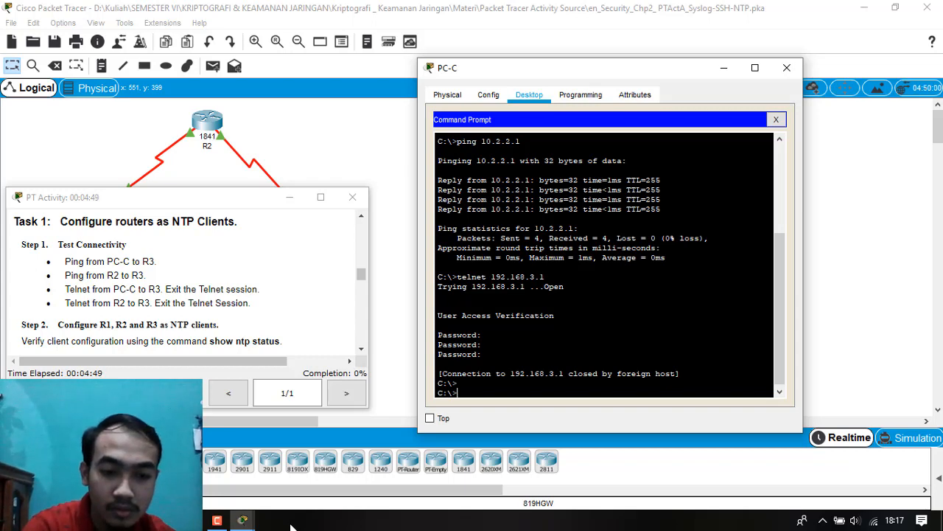
{"action": "left_click", "coordinate": [217, 520]}
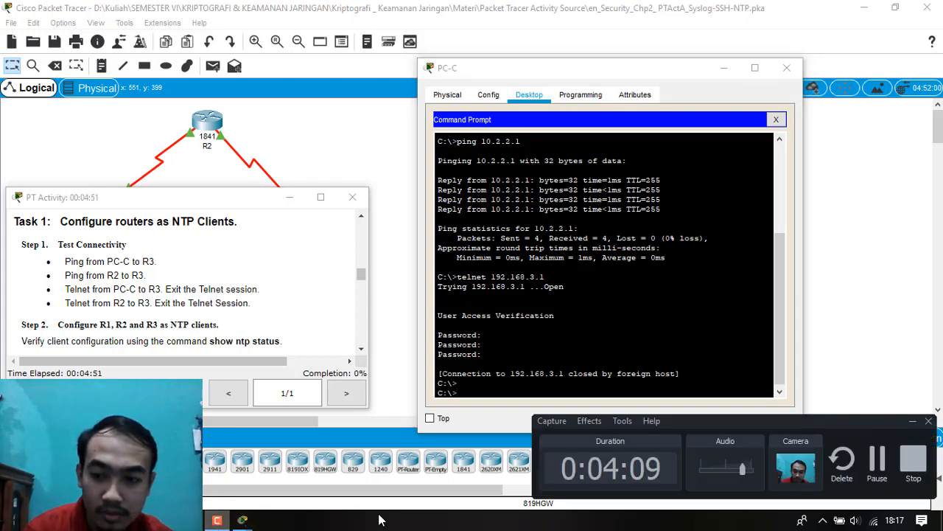
{"action": "left_click", "coordinate": [880, 471]}
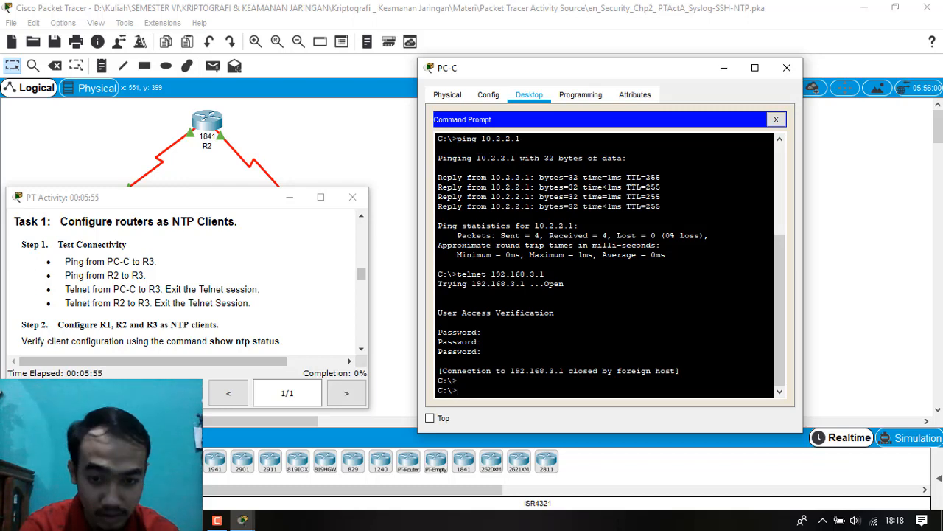
Telnet from PC-C to R3's serial address 10.2.2.1, leaving each password prompt blank to end the session.
{"action": "type", "text": "telnet "}
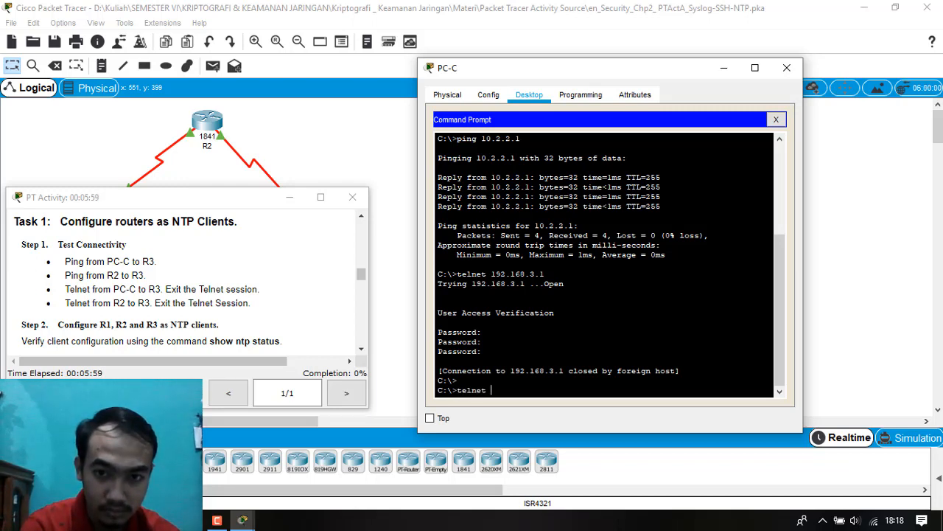
{"action": "type", "text": "10.2.2"}
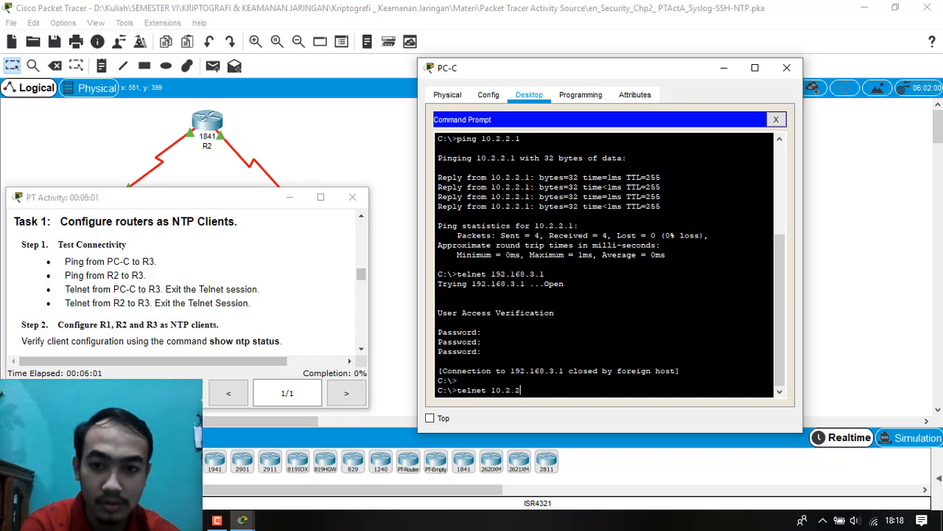
{"action": "type", "text": ".1"}
{"action": "key", "text": "Return"}
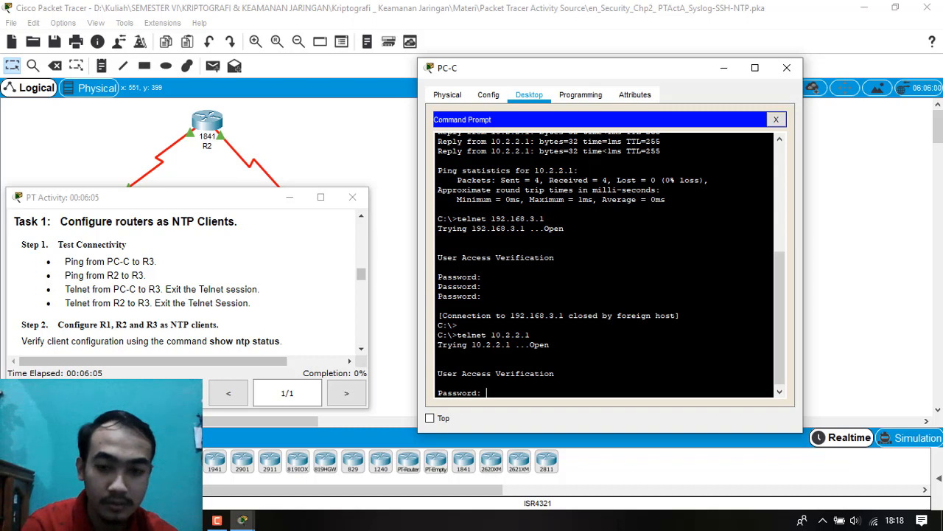
{"action": "key", "text": "Return"}
{"action": "key", "text": "Return"}
{"action": "key", "text": "Return"}
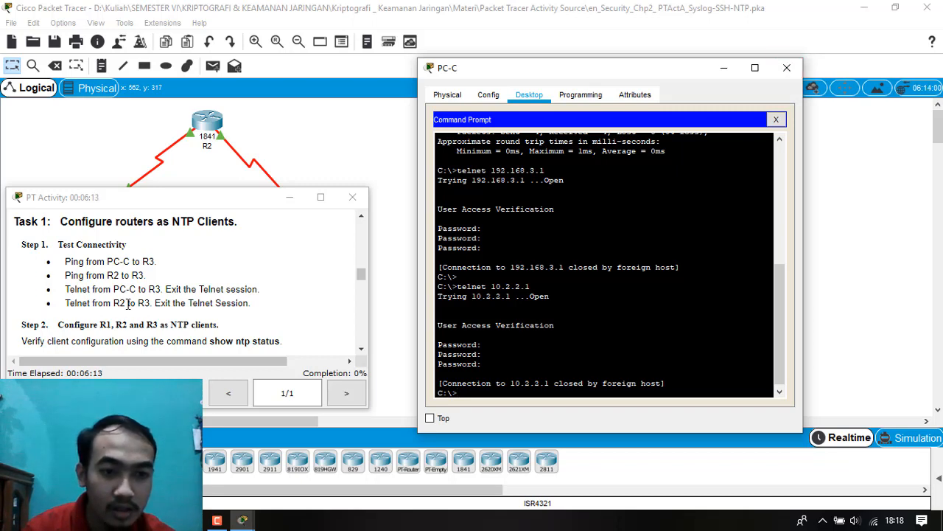
Close PC-C's window and open router R2's command line beside the PT Activity instructions.
{"action": "left_click", "coordinate": [787, 68]}
{"action": "left_click", "coordinate": [219, 129]}
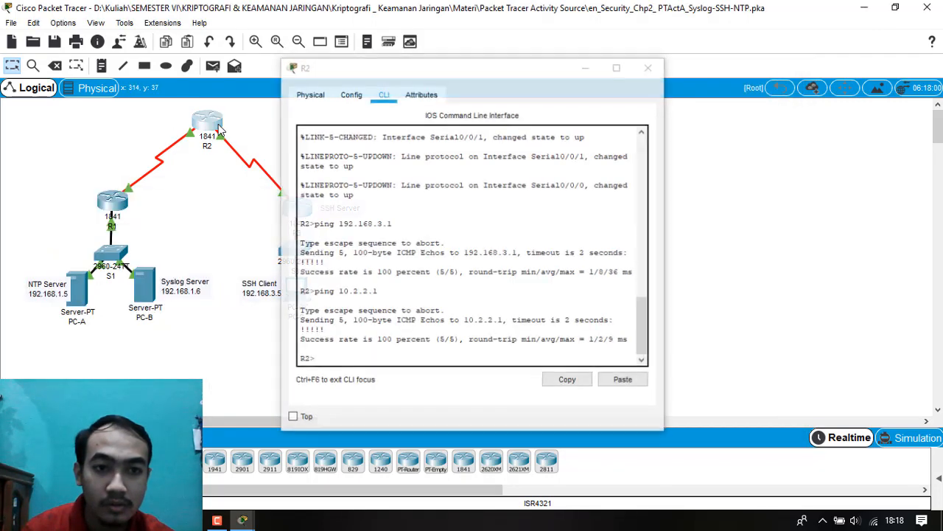
{"action": "left_click", "coordinate": [220, 128]}
{"action": "left_click", "coordinate": [221, 132]}
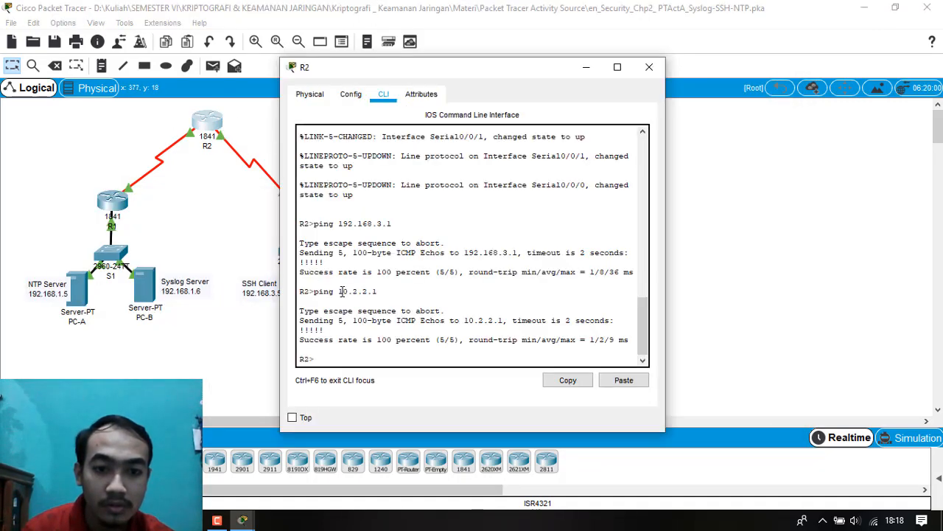
{"action": "left_click", "coordinate": [243, 520]}
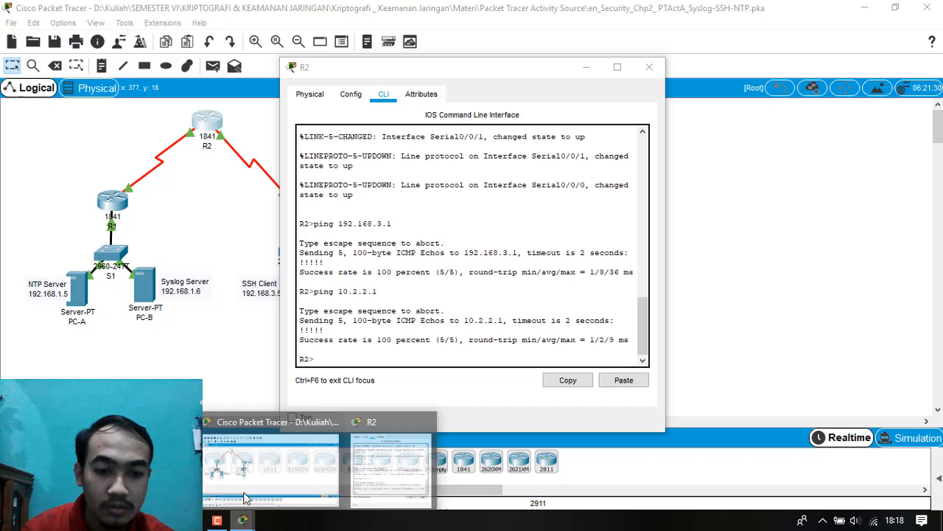
{"action": "left_click", "coordinate": [376, 470]}
{"action": "left_click_drag", "start_coordinate": [427, 74], "coordinate": [575, 86]}
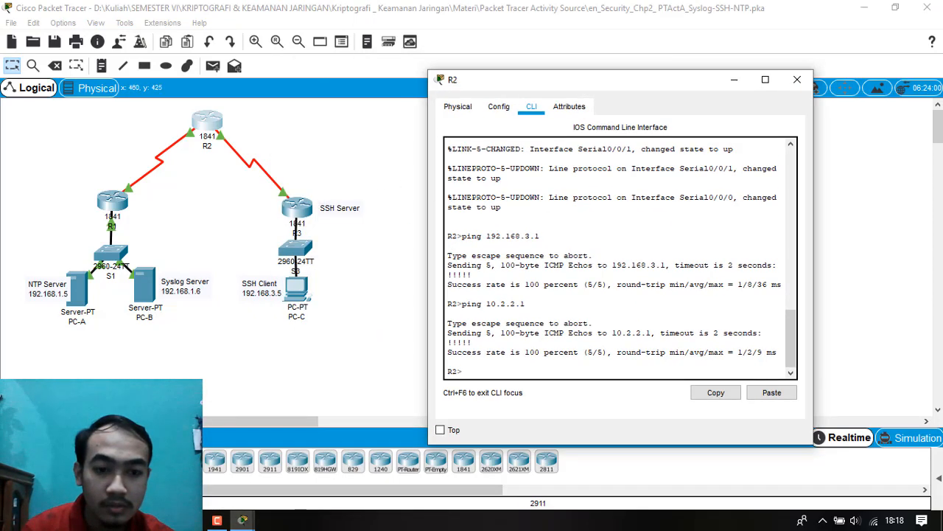
{"action": "mouse_move", "coordinate": [243, 520]}
{"action": "left_click", "coordinate": [236, 443]}
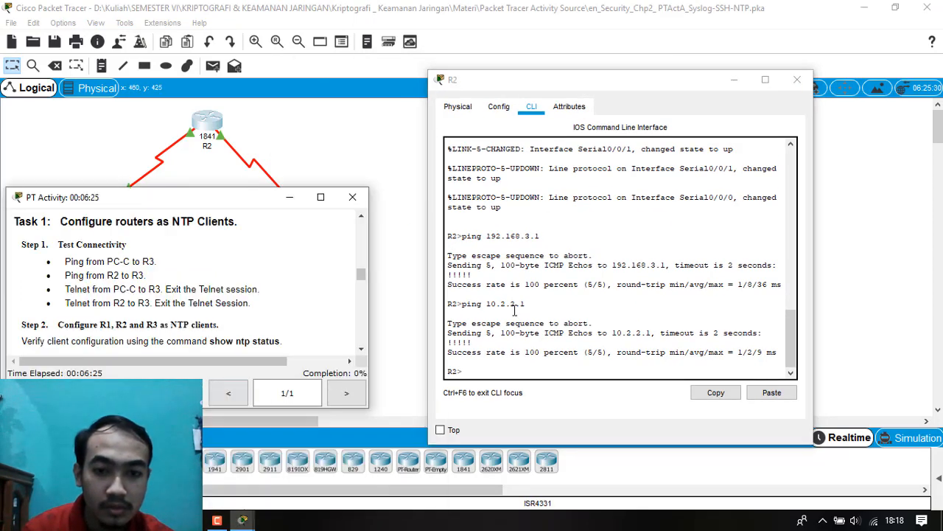
Telnet from R2 to R3's FA0/1 address 192.168.3.1, then submit blank passwords to end the session.
{"action": "left_click", "coordinate": [498, 384]}
{"action": "type", "text": "telne"}
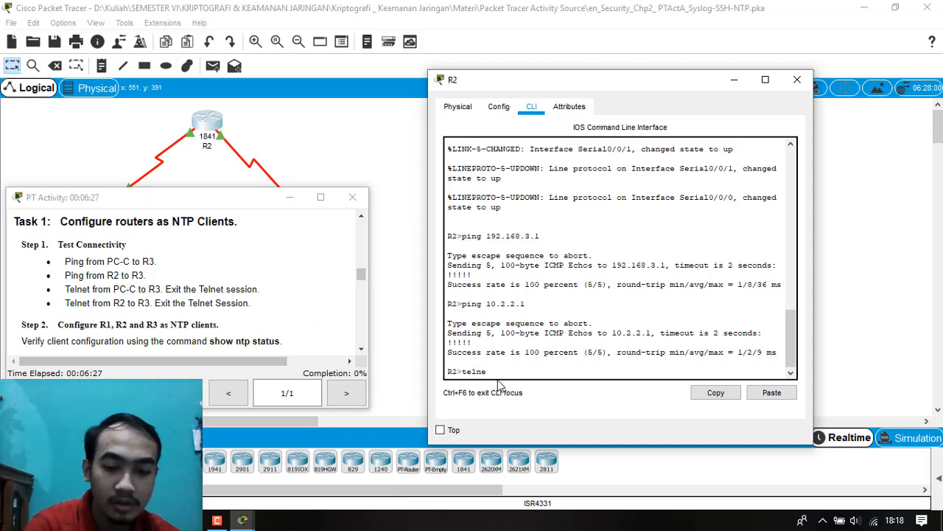
{"action": "type", "text": "t 192.1"}
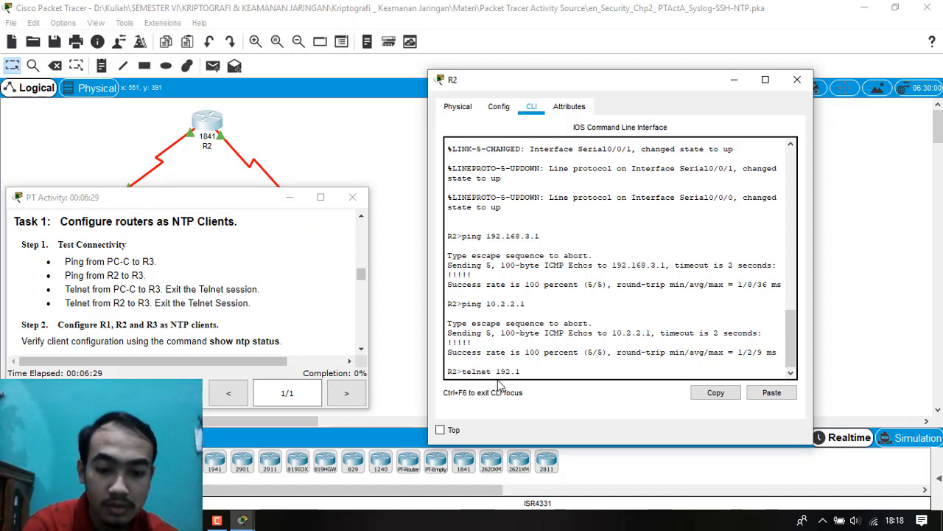
{"action": "type", "text": "68.3.1"}
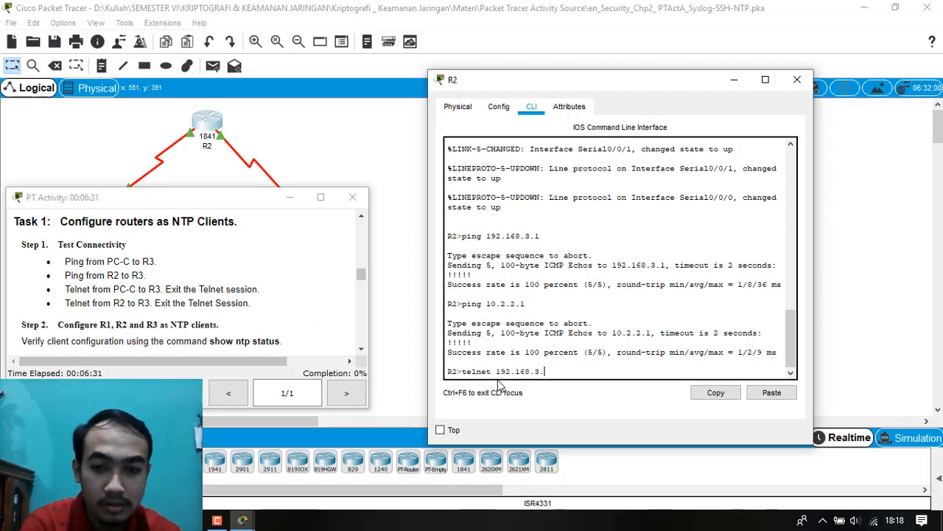
{"action": "key", "text": "Return"}
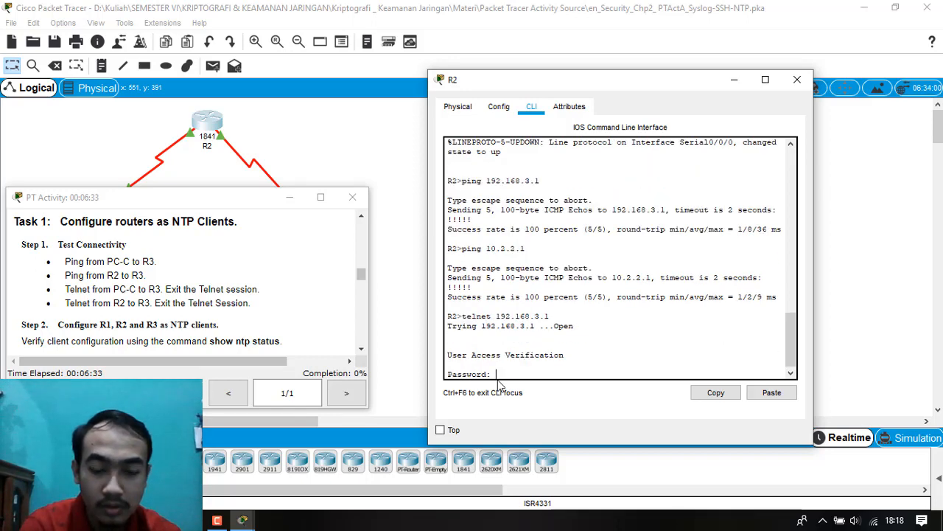
{"action": "key", "text": "Return"}
{"action": "key", "text": "Return"}
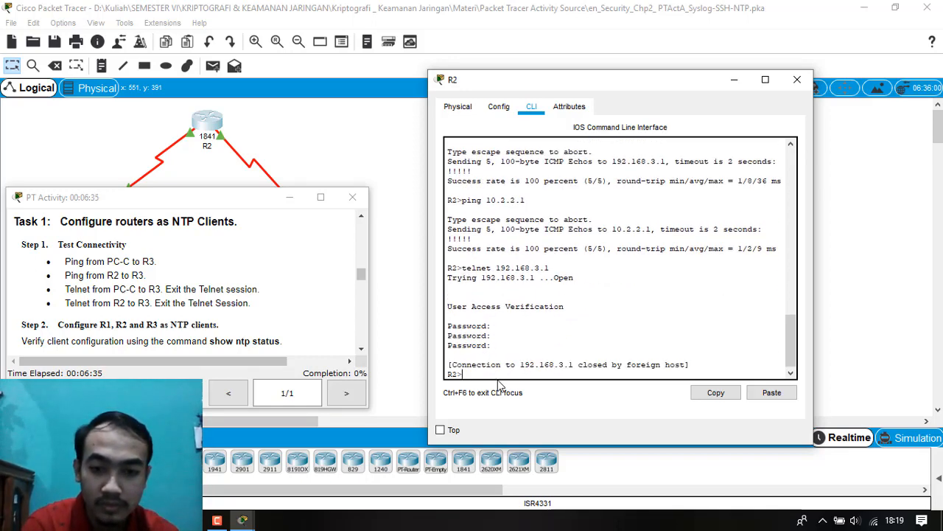
Telnet from R2 to R3's serial address 10.2.2.1, then submit blank passwords to end the session.
{"action": "type", "text": "telnet"}
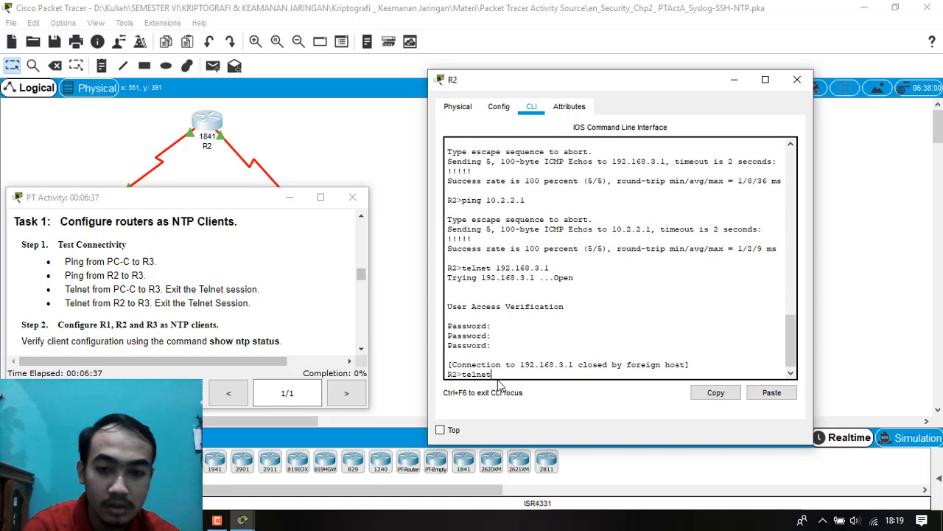
{"action": "type", "text": " 10.2.2.1"}
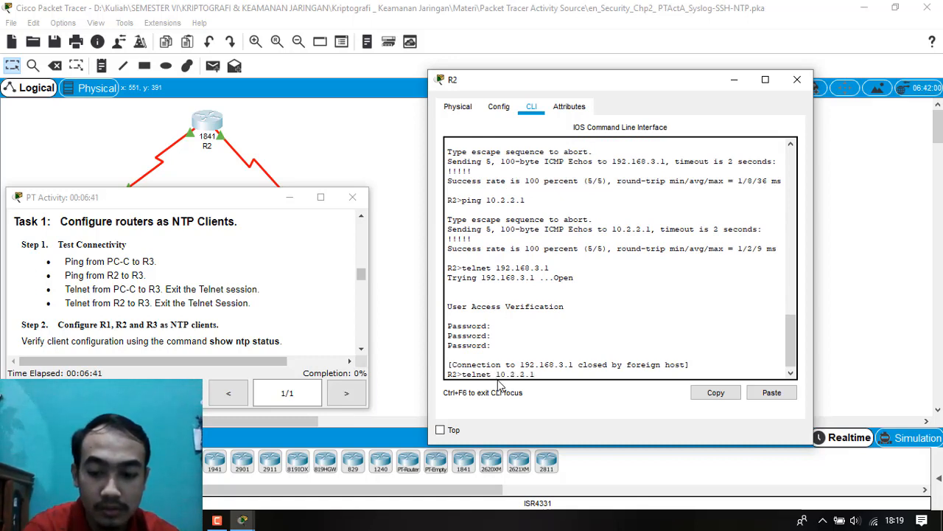
{"action": "key", "text": "Return"}
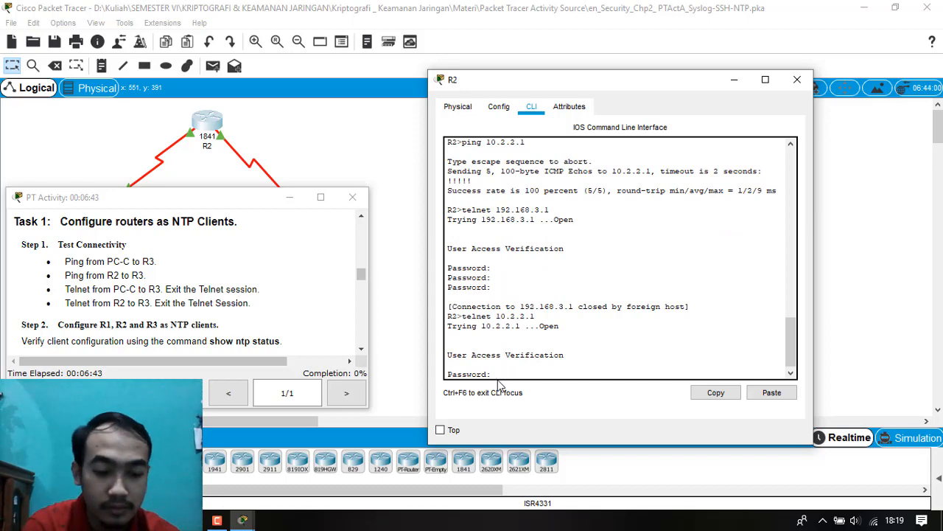
{"action": "key", "text": "Return"}
{"action": "key", "text": "Return"}
{"action": "key", "text": "Return"}
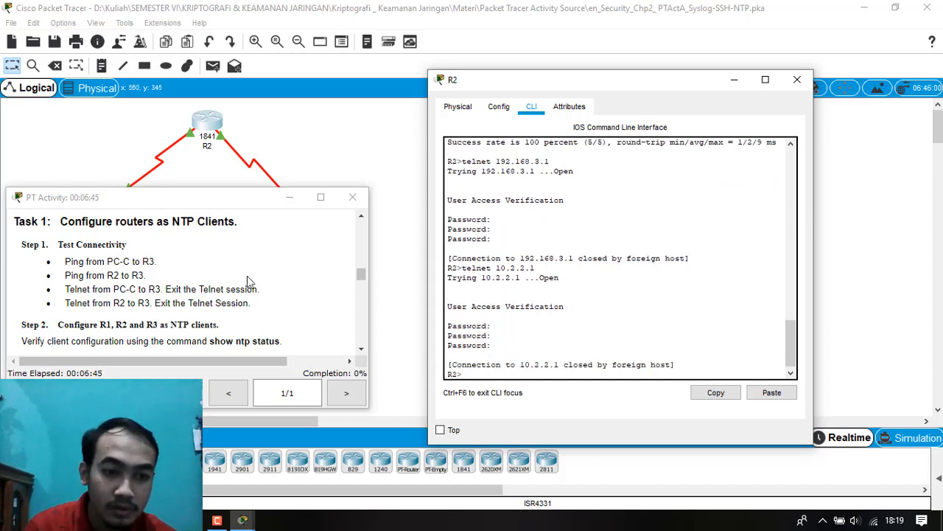
Review Task 1's NTP client steps, close R2's window and open router R1's command line.
{"action": "scroll", "coordinate": [248, 282], "scroll_direction": "down", "scroll_amount": 2}
{"action": "scroll", "coordinate": [249, 285], "scroll_direction": "up", "scroll_amount": 1}
{"action": "scroll", "coordinate": [251, 288], "scroll_direction": "down", "scroll_amount": 1}
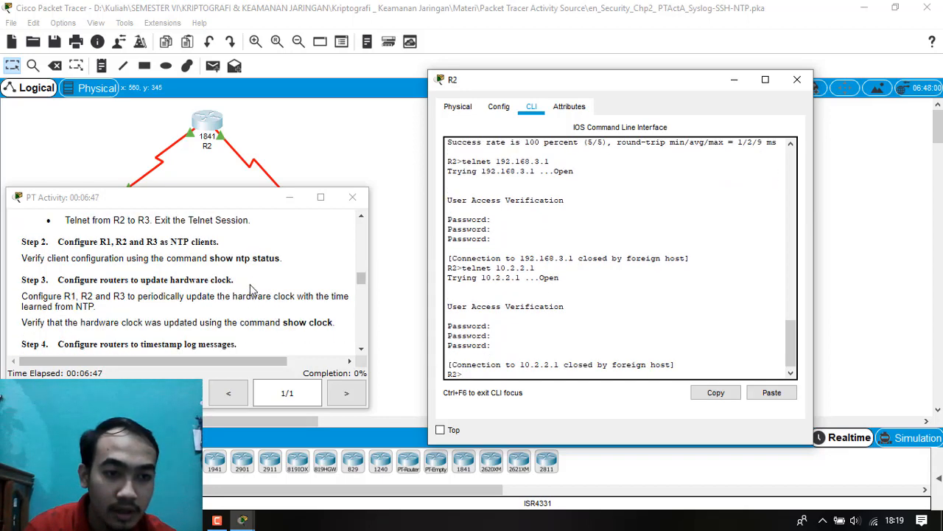
{"action": "left_click", "coordinate": [797, 79]}
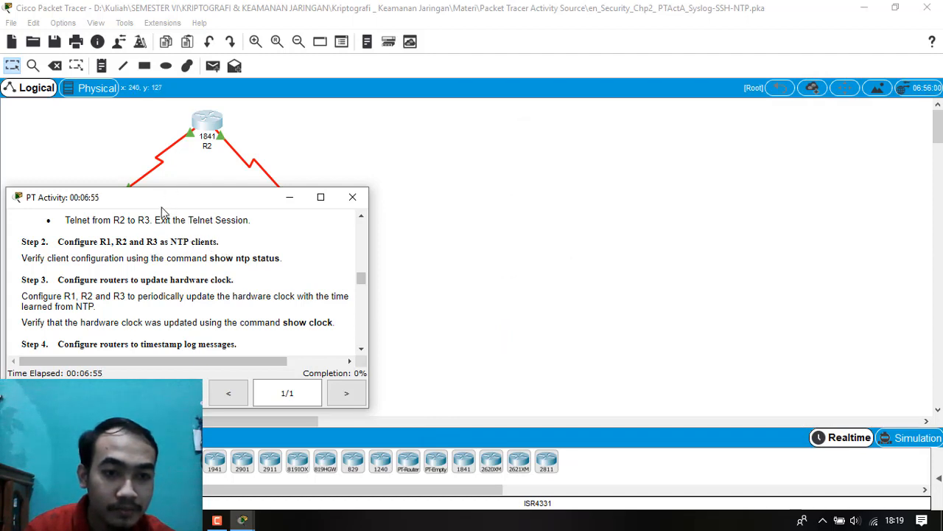
{"action": "left_click_drag", "start_coordinate": [165, 204], "coordinate": [185, 205]}
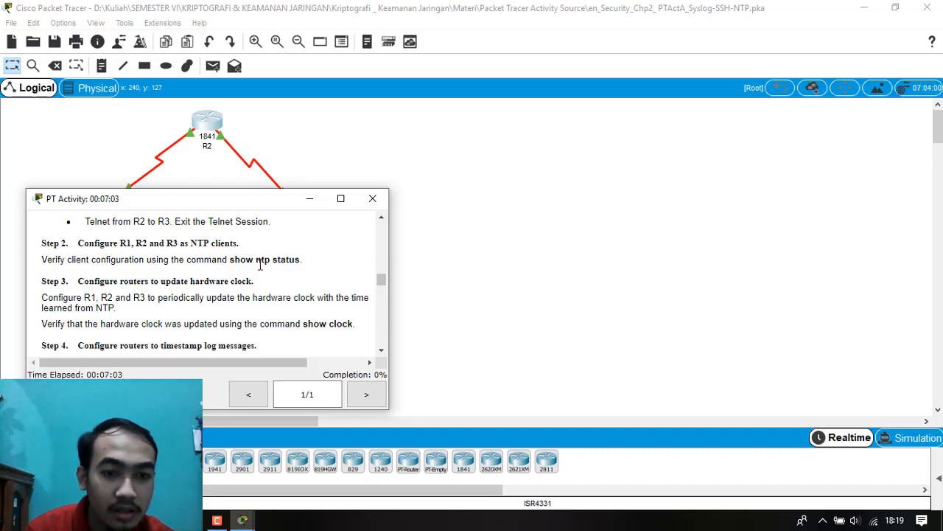
{"action": "left_click_drag", "start_coordinate": [188, 204], "coordinate": [227, 244]}
{"action": "left_click", "coordinate": [114, 205]}
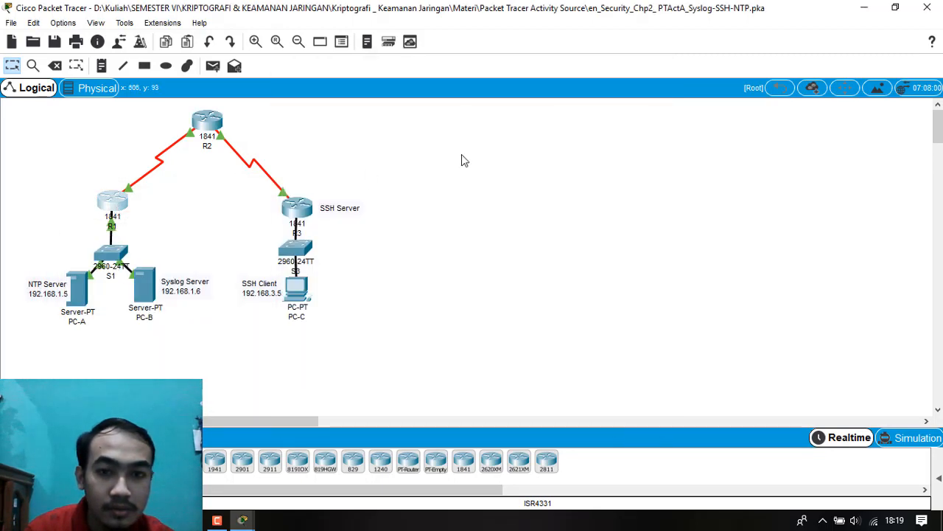
{"action": "left_click", "coordinate": [120, 203]}
{"action": "left_click", "coordinate": [383, 94]}
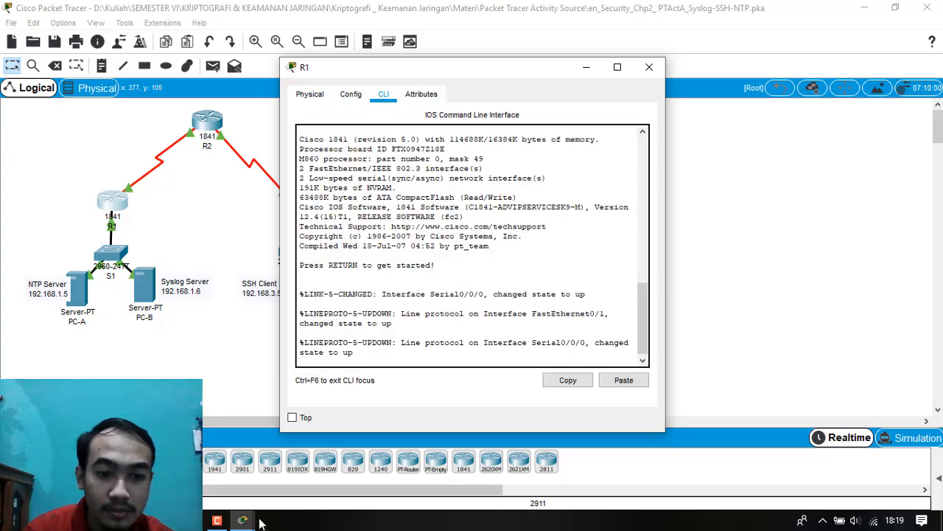
Bring the PT Activity instructions to the front and arrange them side by side with R1's command line window.
{"action": "left_click", "coordinate": [243, 520]}
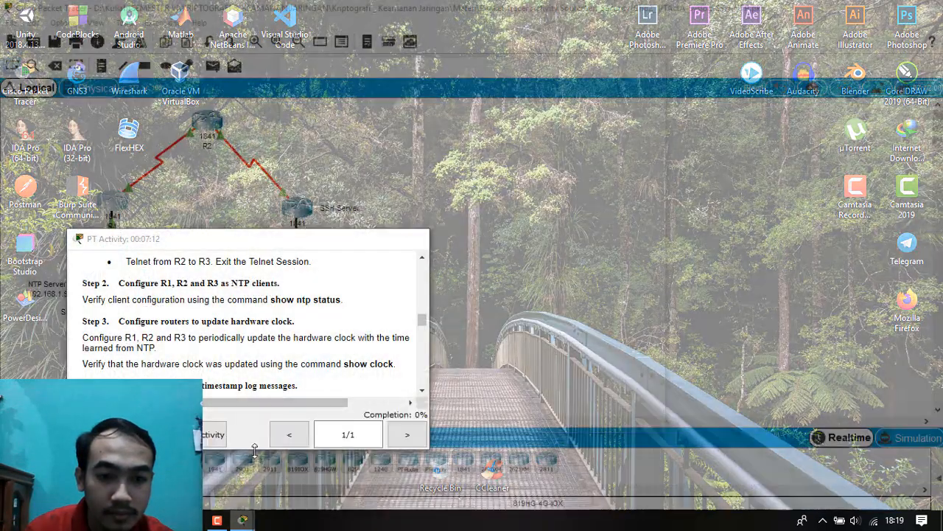
{"action": "left_click", "coordinate": [271, 464]}
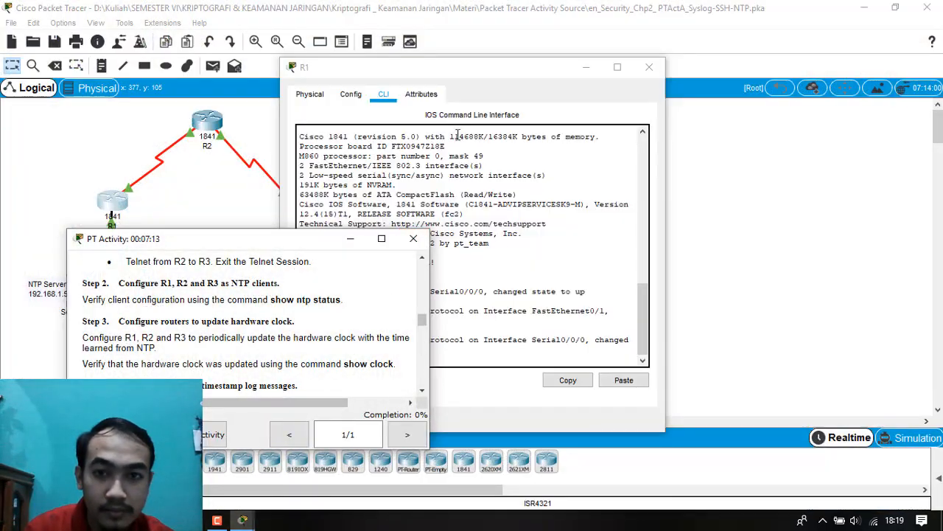
{"action": "left_click_drag", "start_coordinate": [469, 72], "coordinate": [634, 76]}
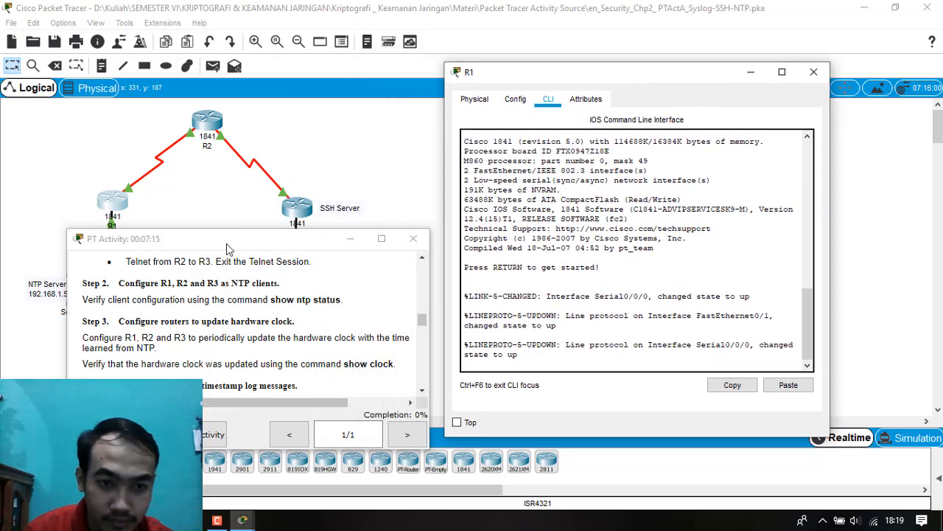
{"action": "left_click_drag", "start_coordinate": [227, 249], "coordinate": [206, 188]}
{"action": "left_click", "coordinate": [600, 357]}
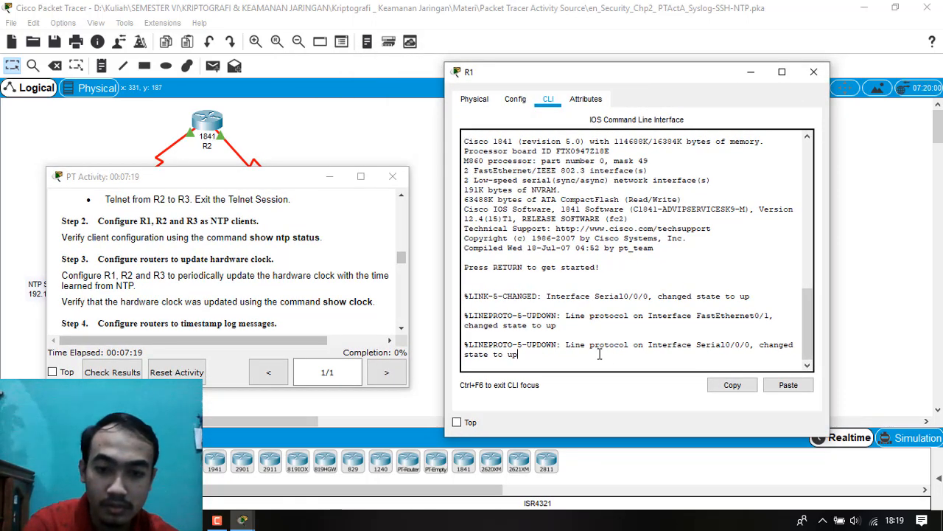
Enter privileged EXEC mode on R1, supplying the enable password given in the activity instructions.
{"action": "key", "text": "Return"}
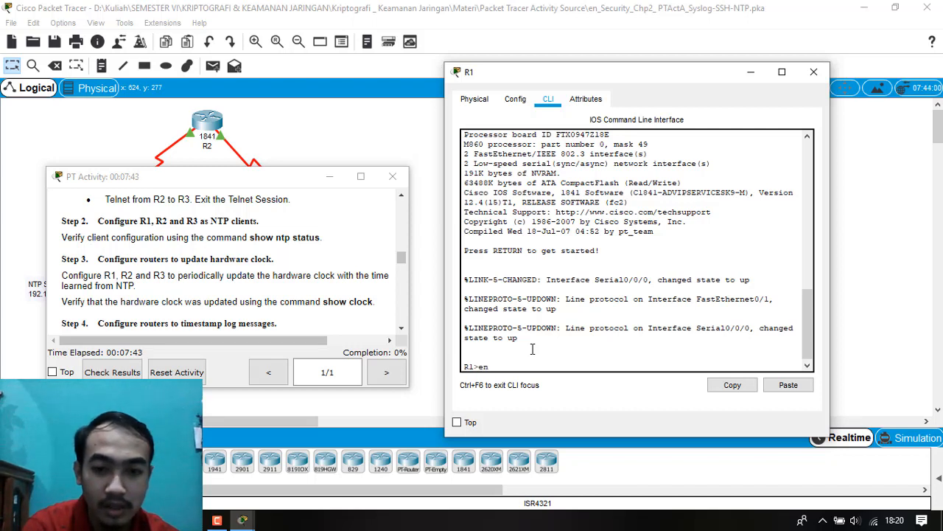
{"action": "key", "text": "Return"}
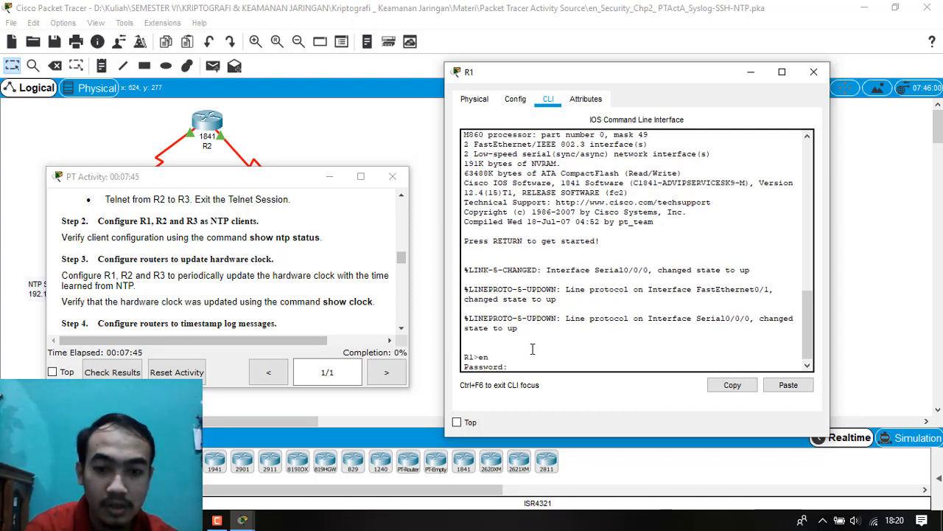
{"action": "scroll", "coordinate": [210, 272], "scroll_direction": "up", "scroll_amount": 5}
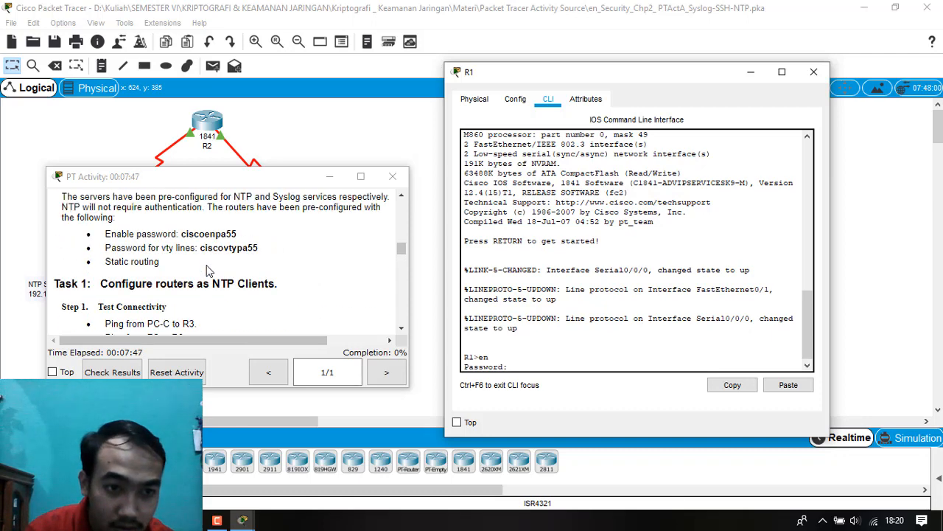
{"action": "left_click", "coordinate": [178, 233]}
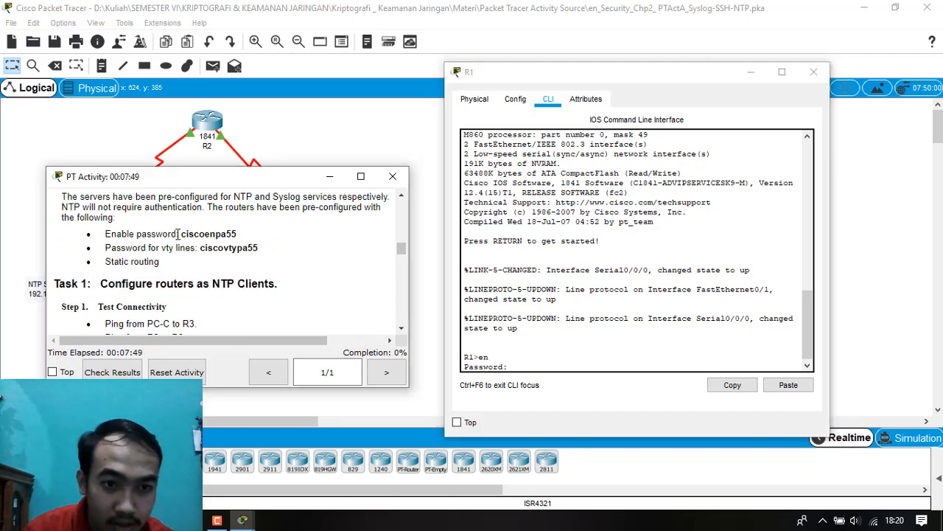
{"action": "left_click_drag", "start_coordinate": [189, 234], "coordinate": [280, 248]}
{"action": "left_click", "coordinate": [279, 249]}
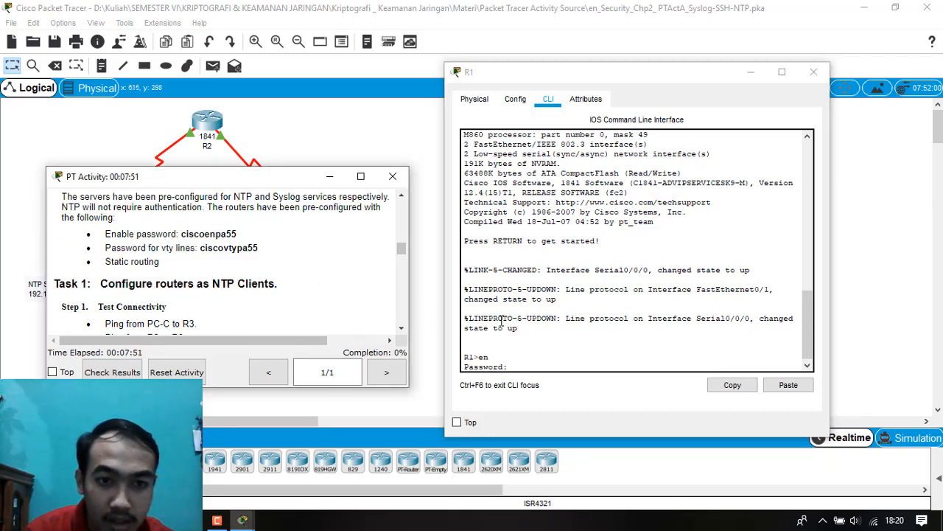
{"action": "left_click", "coordinate": [555, 362]}
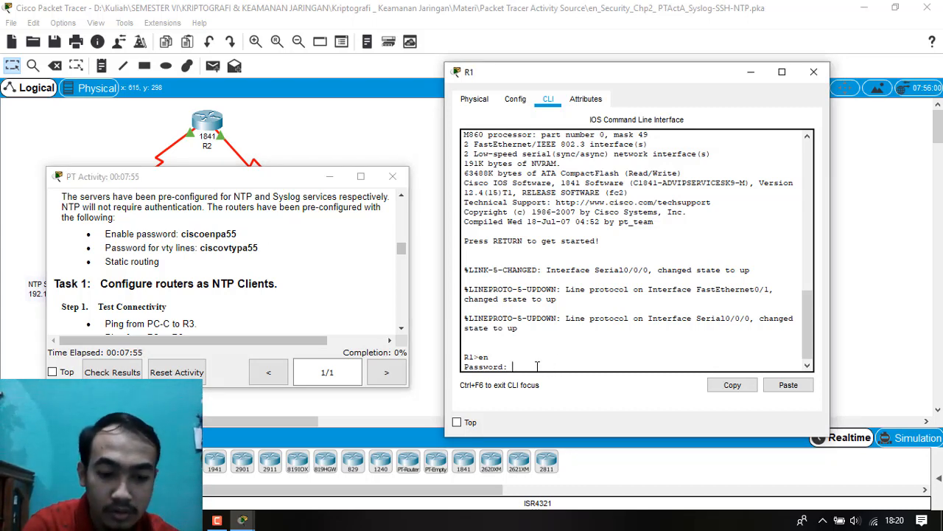
{"action": "type", "text": "ciscoenpa55"}
{"action": "key", "text": "Return"}
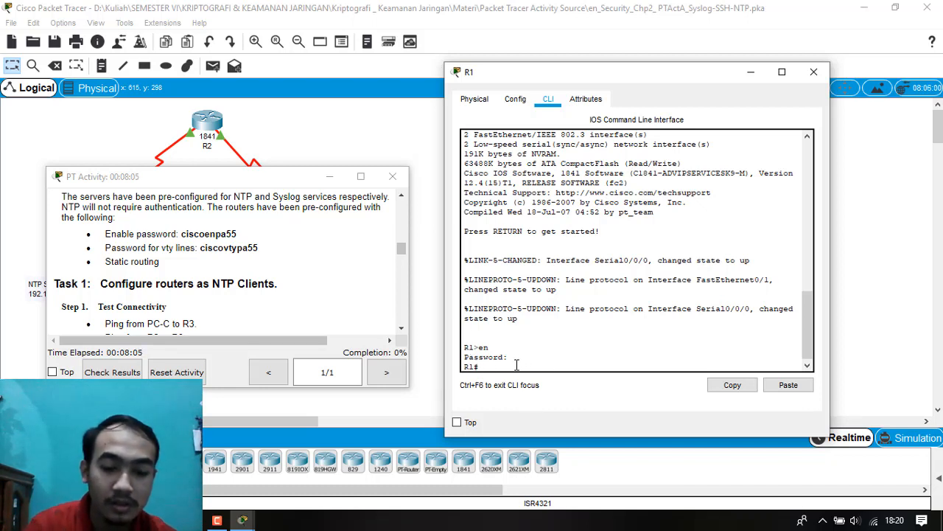
Enter global configuration mode on R1 and set its NTP server to 192.168.1.5.
{"action": "type", "text": "c"}
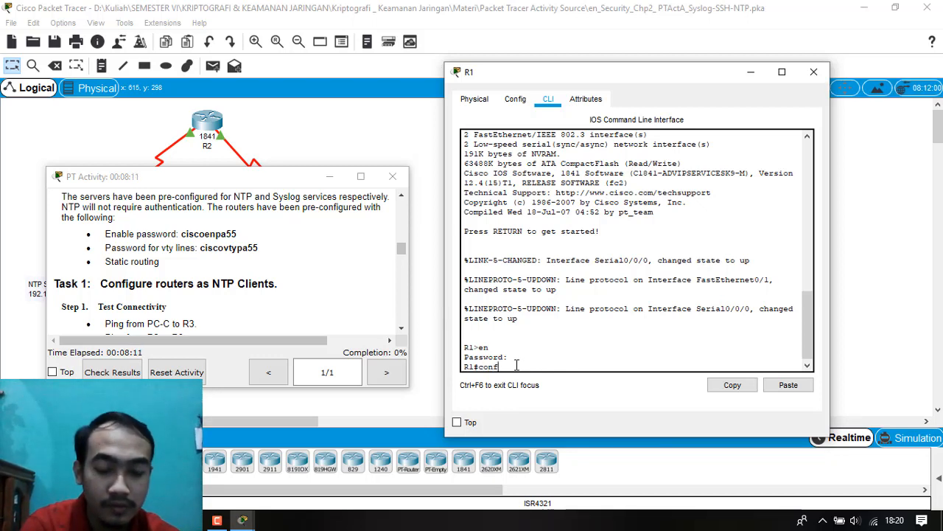
{"action": "type", "text": "onf t"}
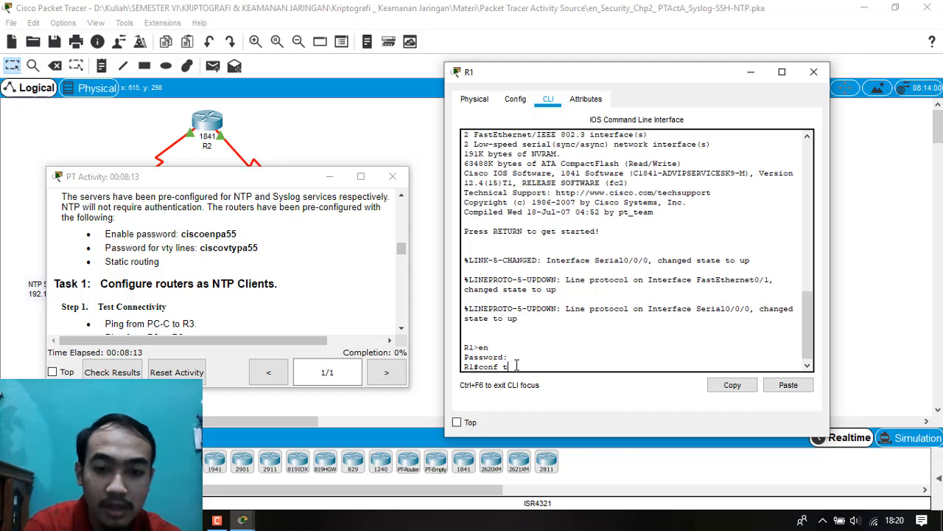
{"action": "key", "text": "Return"}
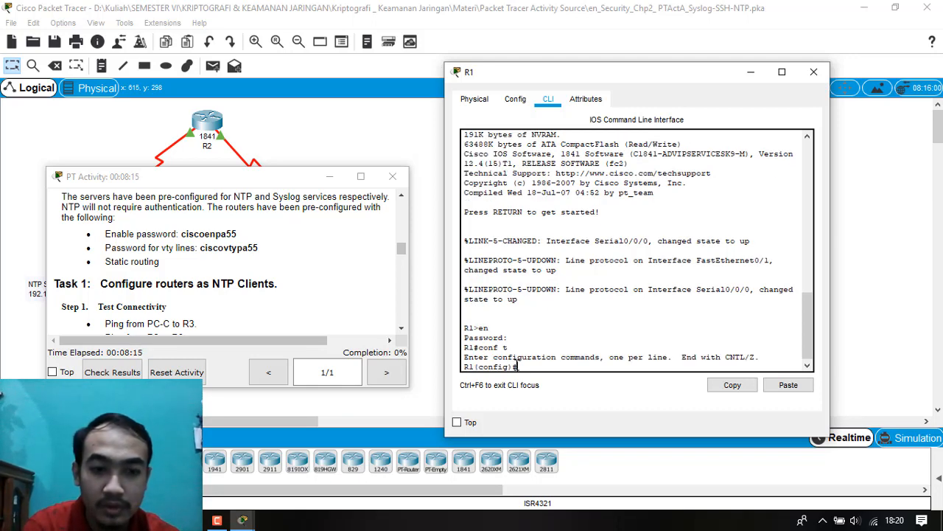
{"action": "scroll", "coordinate": [312, 267], "scroll_direction": "down", "scroll_amount": 3}
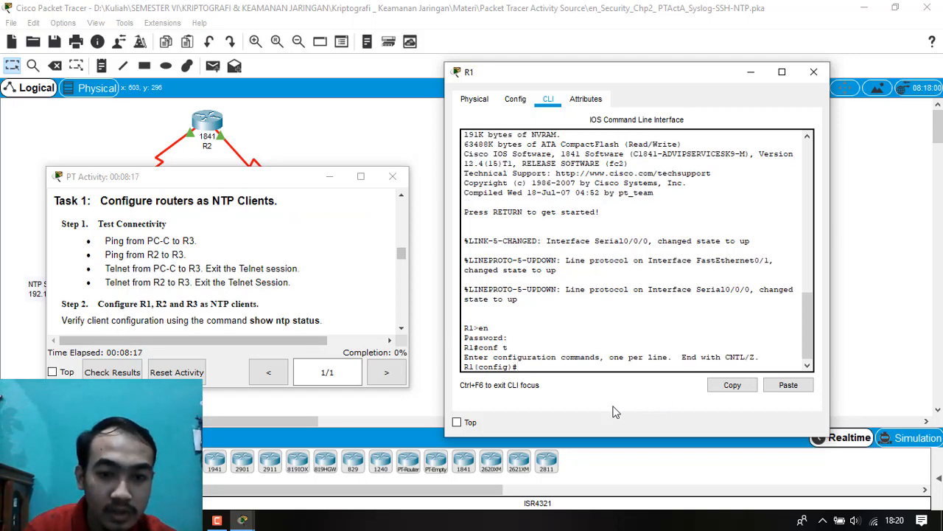
{"action": "type", "text": "n"}
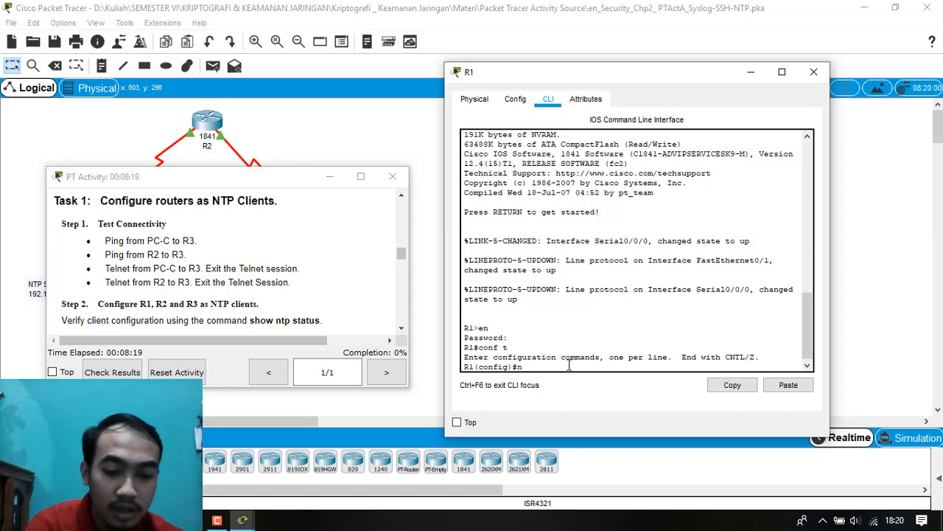
{"action": "type", "text": "tp server"}
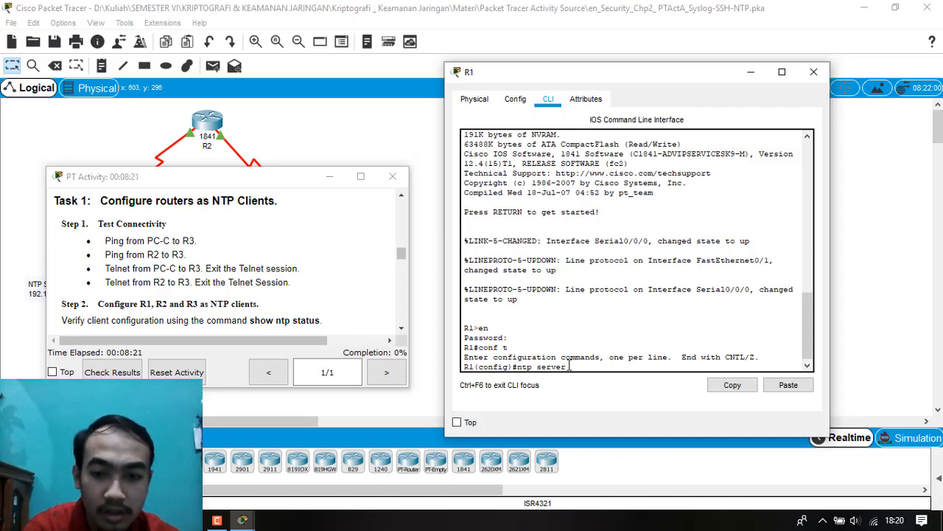
{"action": "left_click_drag", "start_coordinate": [233, 184], "coordinate": [630, 91]}
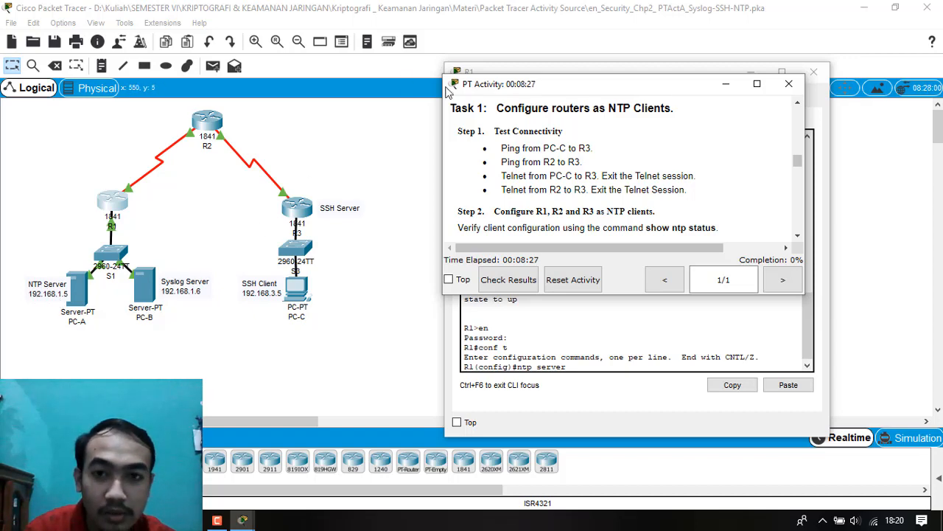
{"action": "left_click_drag", "start_coordinate": [495, 83], "coordinate": [155, 141]}
{"action": "left_click_drag", "start_coordinate": [580, 360], "coordinate": [585, 367]}
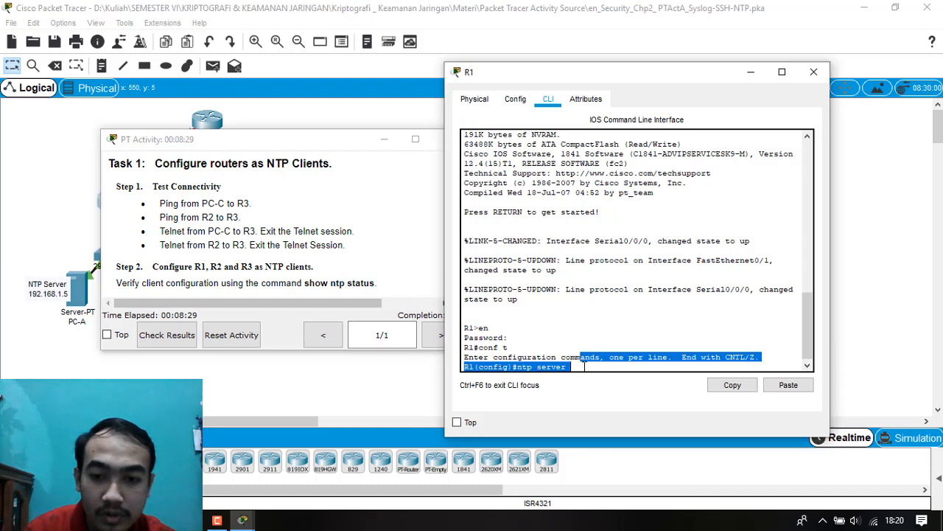
{"action": "left_click", "coordinate": [585, 367]}
{"action": "type", "text": "92"}
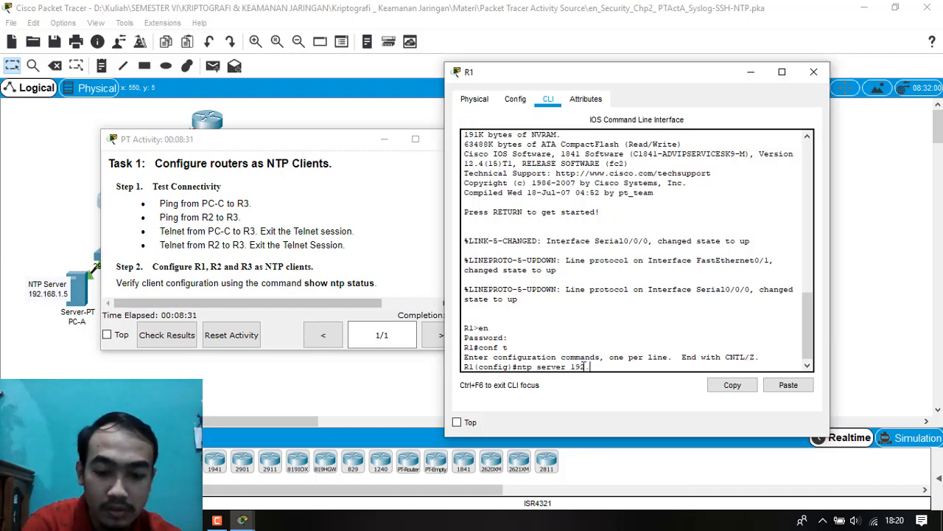
{"action": "type", "text": ".168.1.5"}
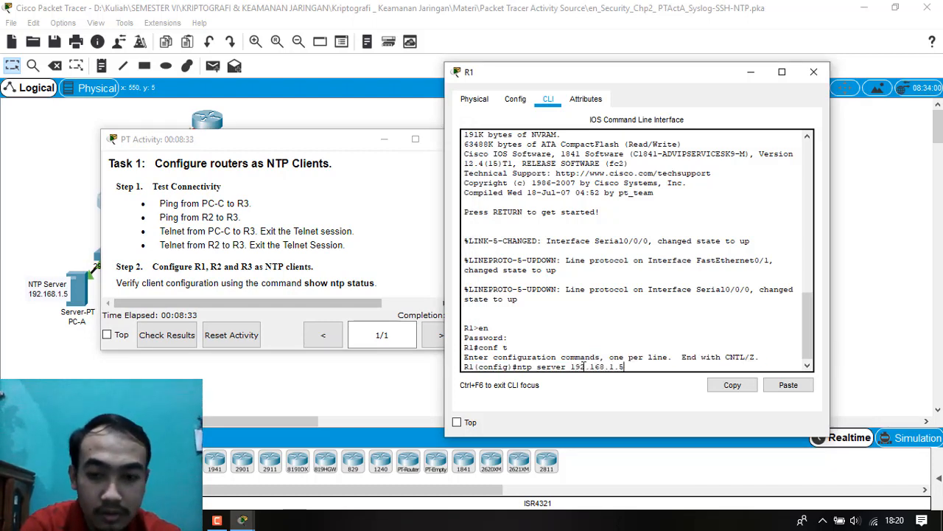
{"action": "key", "text": "Return"}
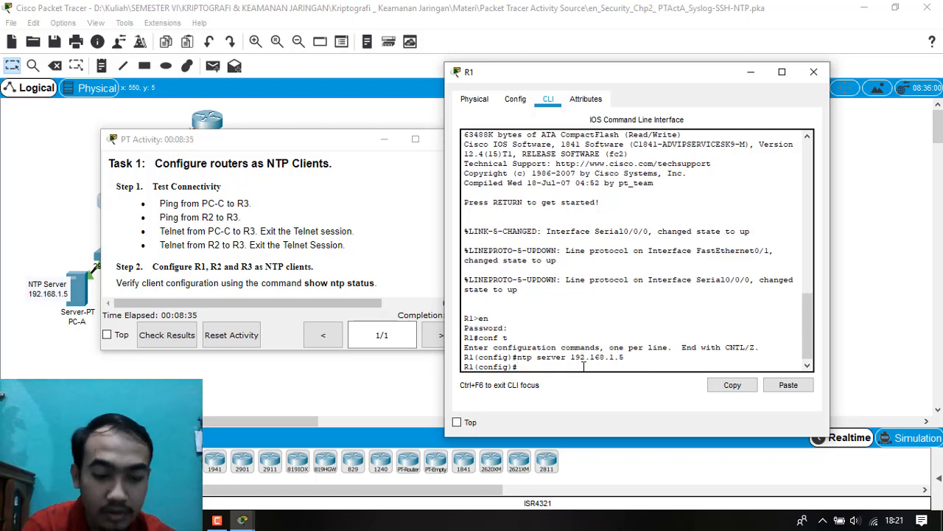
Leave global configuration mode on R1 and display its NTP status to verify the client configuration.
{"action": "type", "text": "e"}
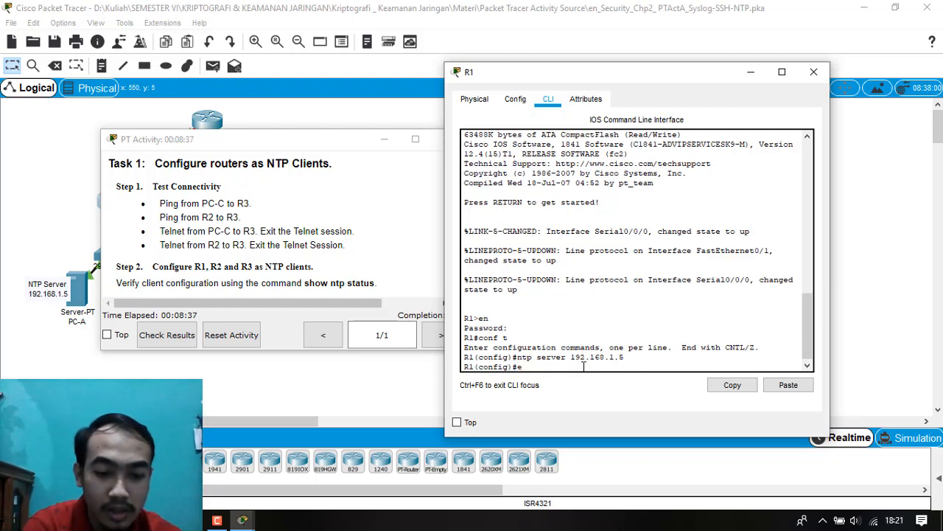
{"action": "type", "text": "xit"}
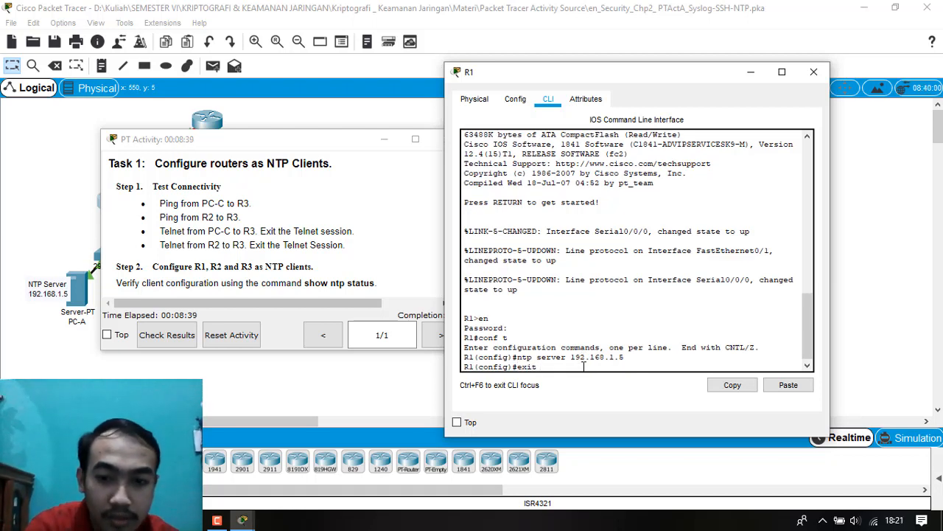
{"action": "key", "text": "Return"}
{"action": "key", "text": "Return"}
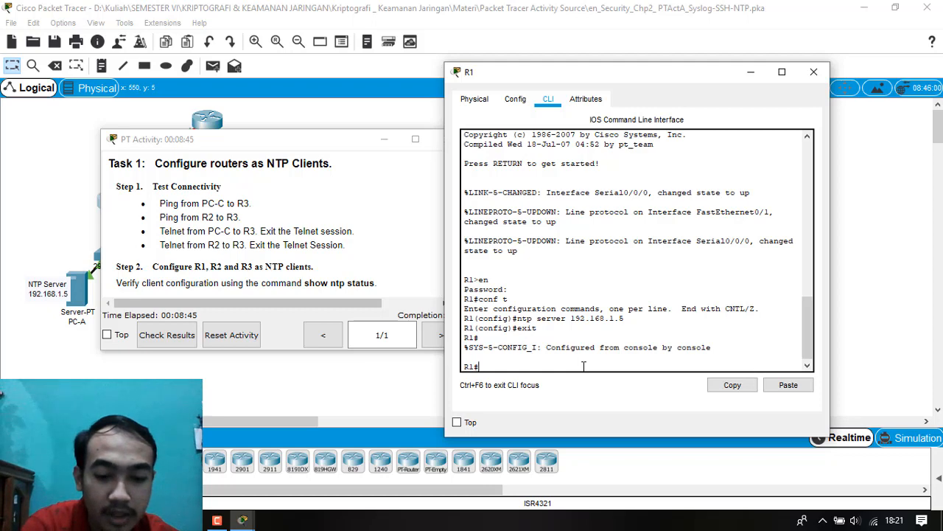
{"action": "type", "text": "show n"}
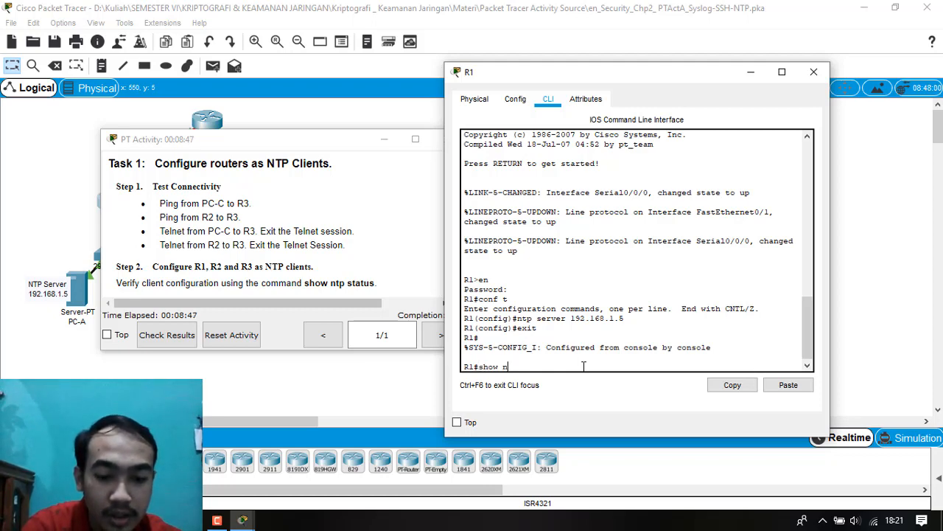
{"action": "type", "text": "tp status"}
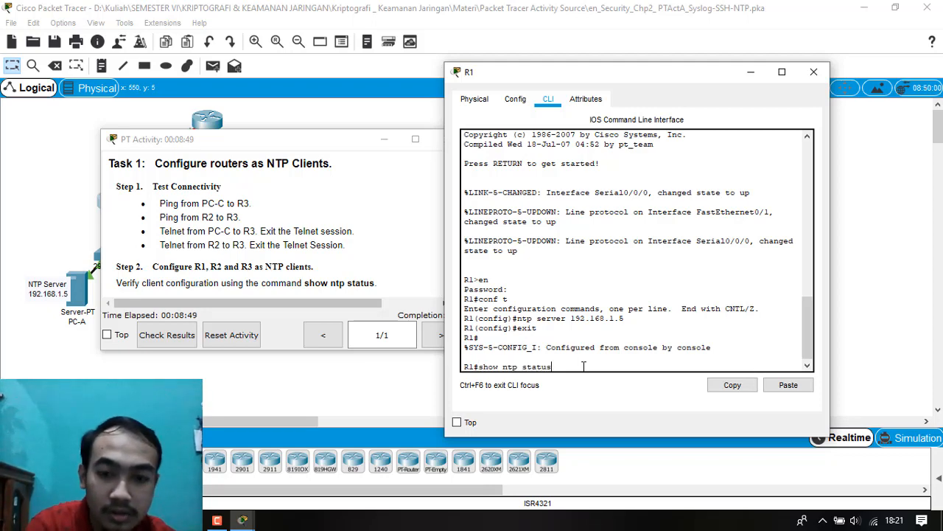
{"action": "key", "text": "Return"}
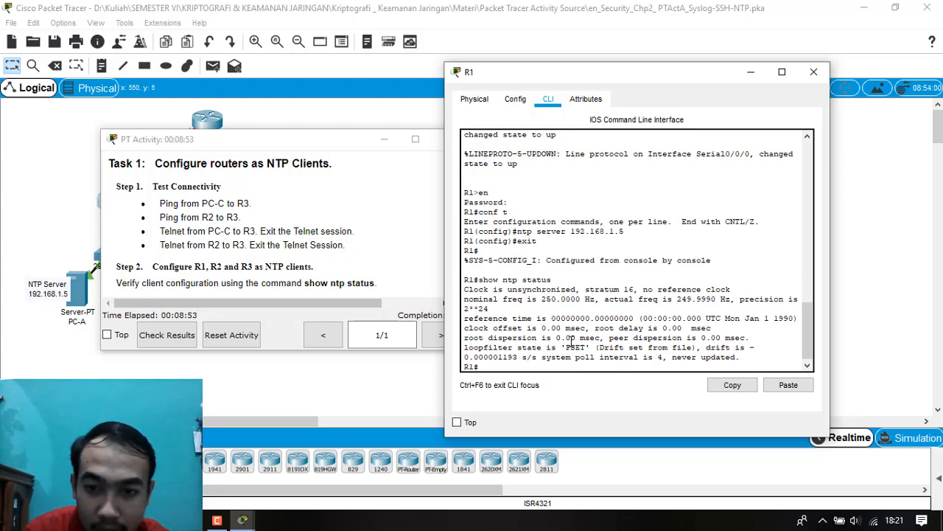
Close R1's window, open router R2's command line and arrange it side by side with the PT Activity instructions.
{"action": "left_click", "coordinate": [814, 71]}
{"action": "left_click_drag", "start_coordinate": [328, 145], "coordinate": [326, 191]}
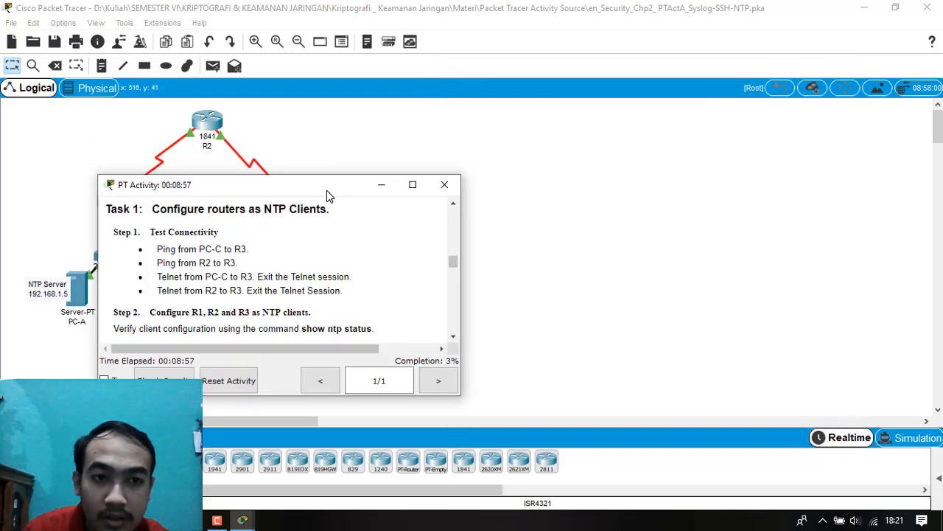
{"action": "left_click", "coordinate": [199, 124]}
{"action": "left_click", "coordinate": [642, 73]}
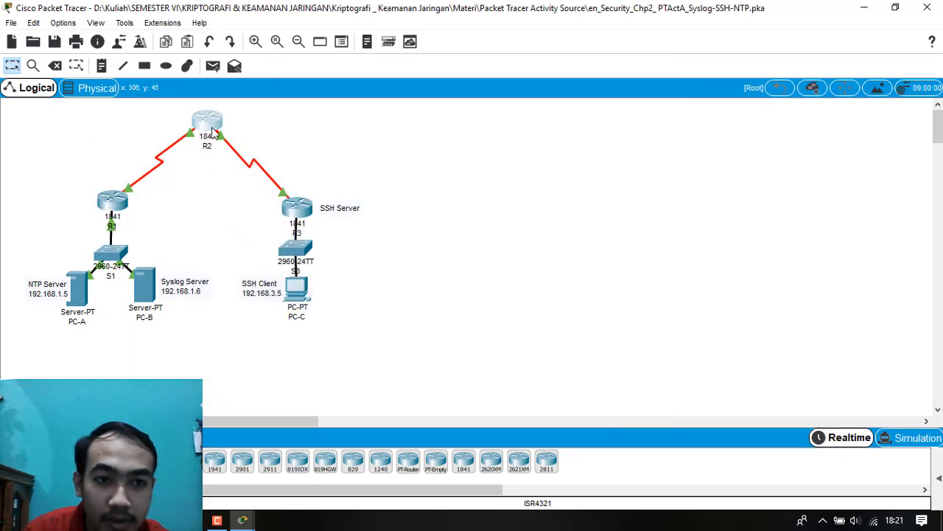
{"action": "left_click", "coordinate": [213, 131]}
{"action": "mouse_move", "coordinate": [242, 520]}
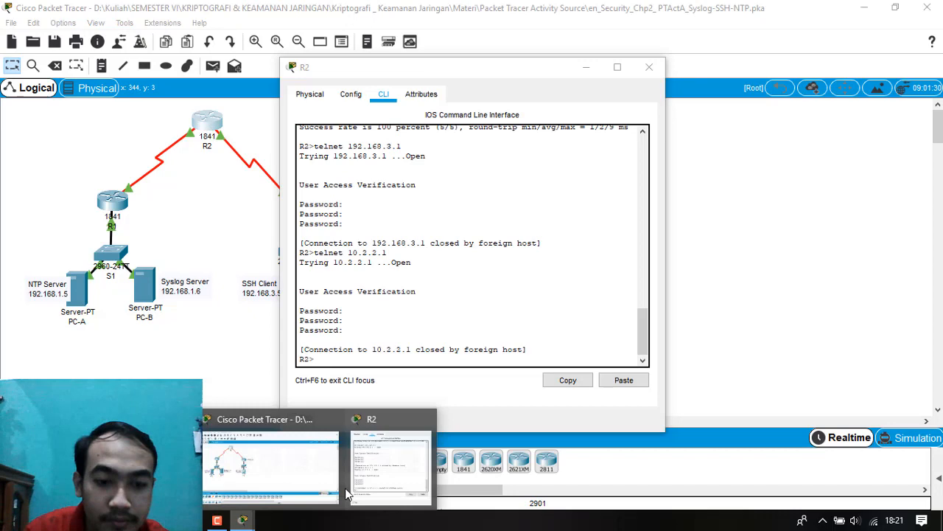
{"action": "left_click", "coordinate": [292, 487]}
{"action": "left_click_drag", "start_coordinate": [475, 74], "coordinate": [682, 90]}
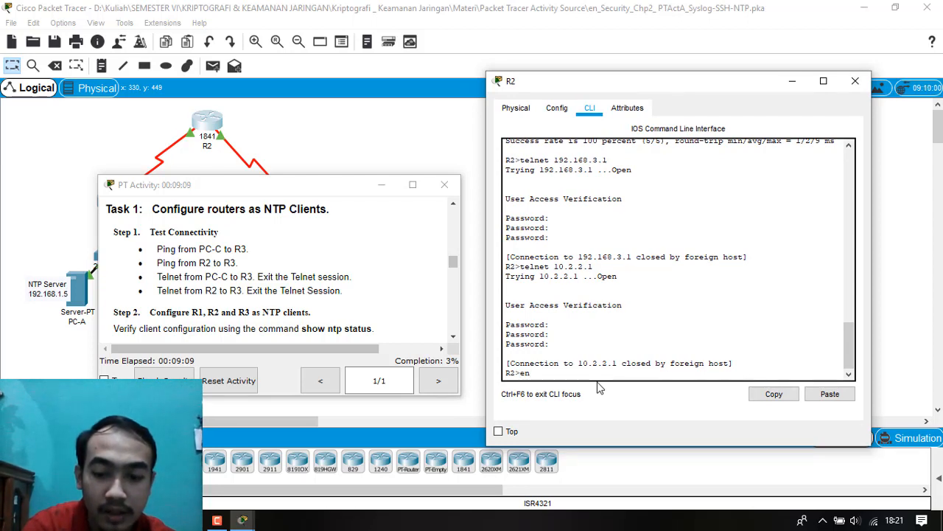
Enter privileged EXEC mode on R2 with the enable password and continue into global configuration mode.
{"action": "key", "text": "Return"}
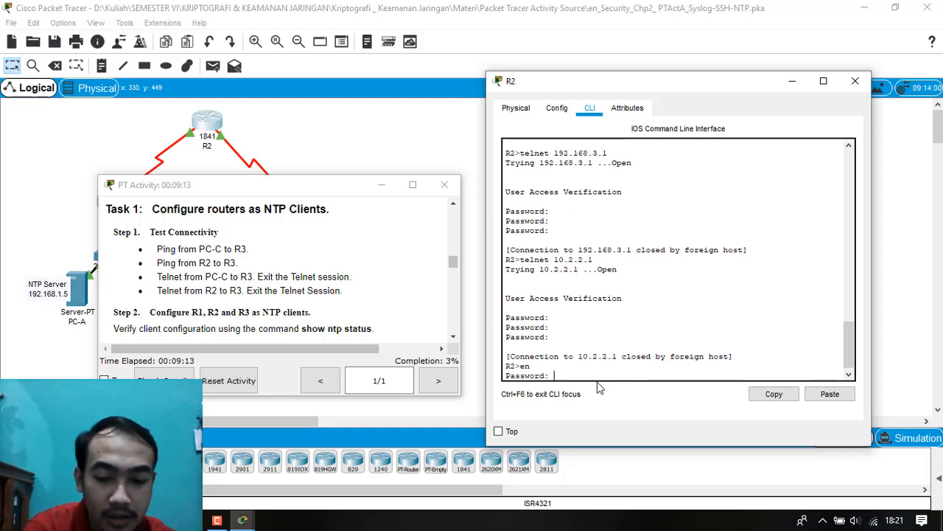
{"action": "key", "text": "Return"}
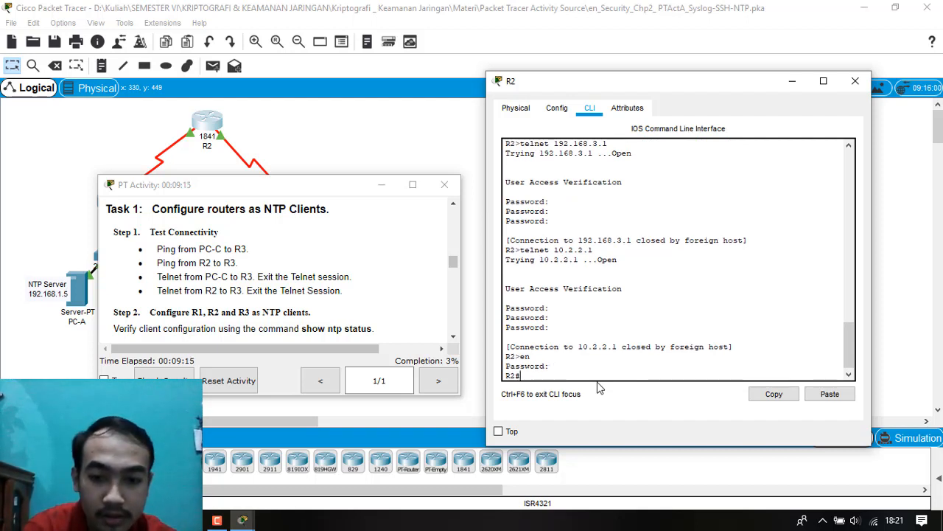
{"action": "type", "text": "conf"}
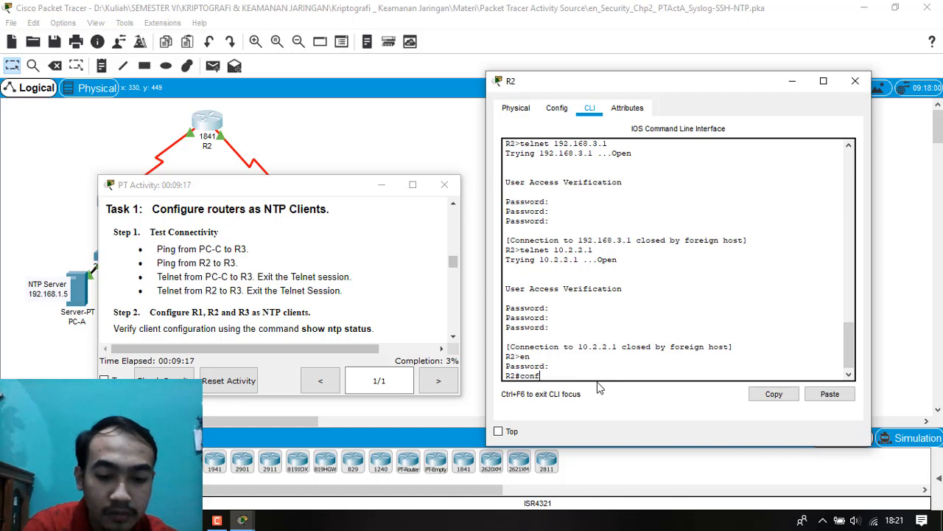
{"action": "type", "text": " t"}
{"action": "key", "text": "Return"}
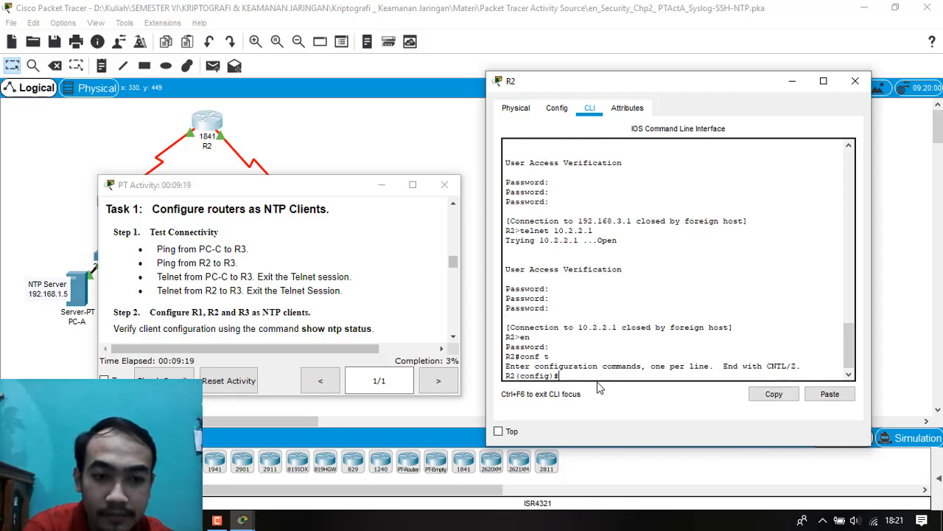
Set R2's NTP server to 192.168.1.5.
{"action": "type", "text": "ntp"}
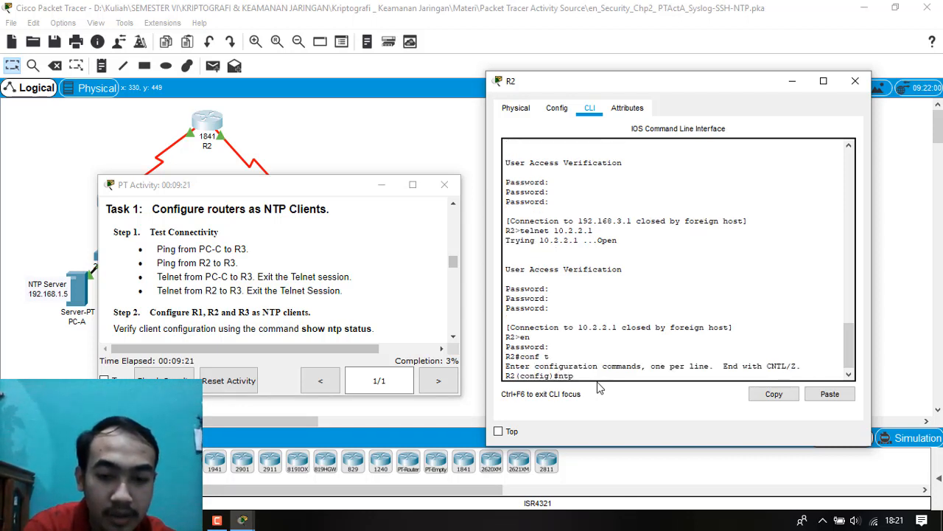
{"action": "type", "text": " server 19"}
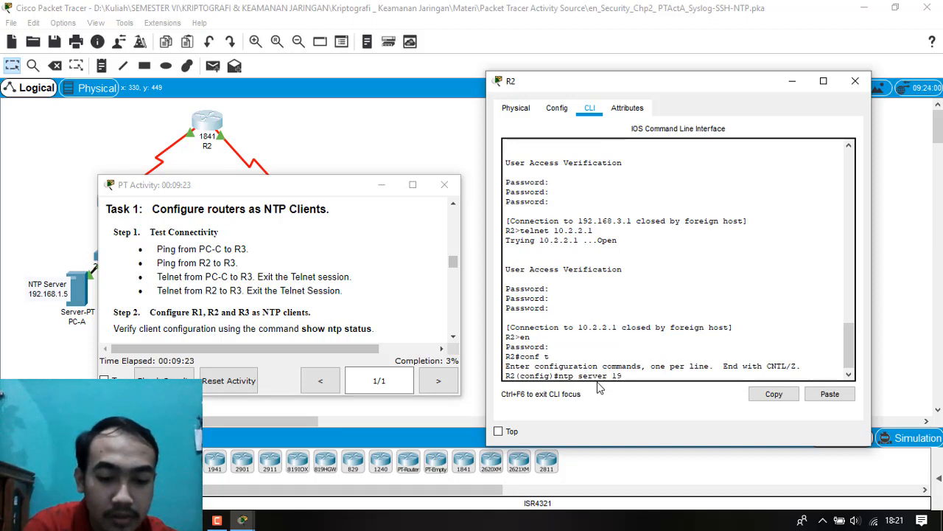
{"action": "type", "text": "2.16"}
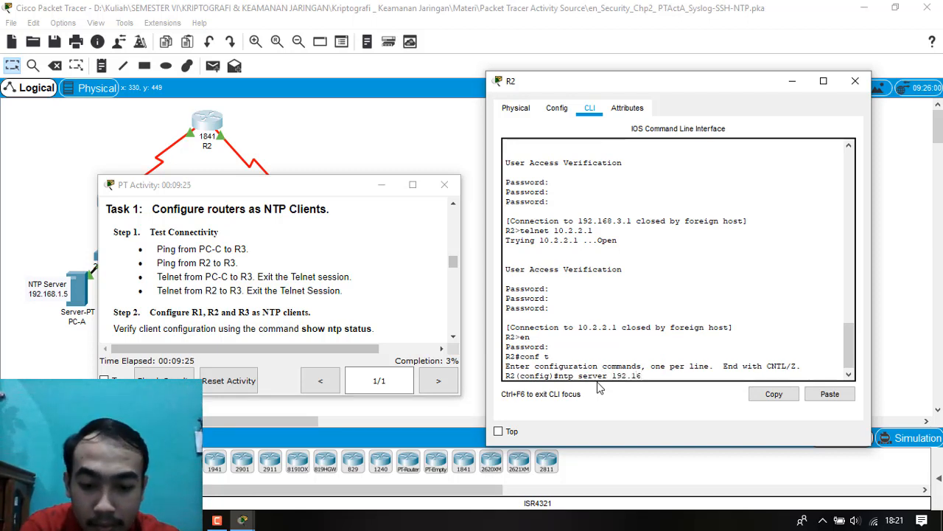
{"action": "type", "text": "8.1.5"}
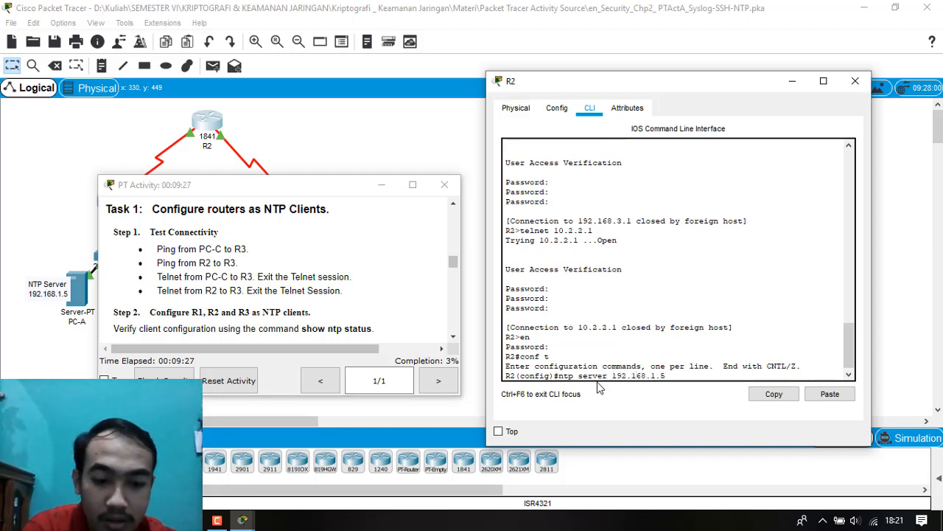
{"action": "key", "text": "Return"}
Leave global configuration mode on R2 and display its NTP status to verify the client configuration.
{"action": "type", "text": "exit"}
{"action": "key", "text": "Return"}
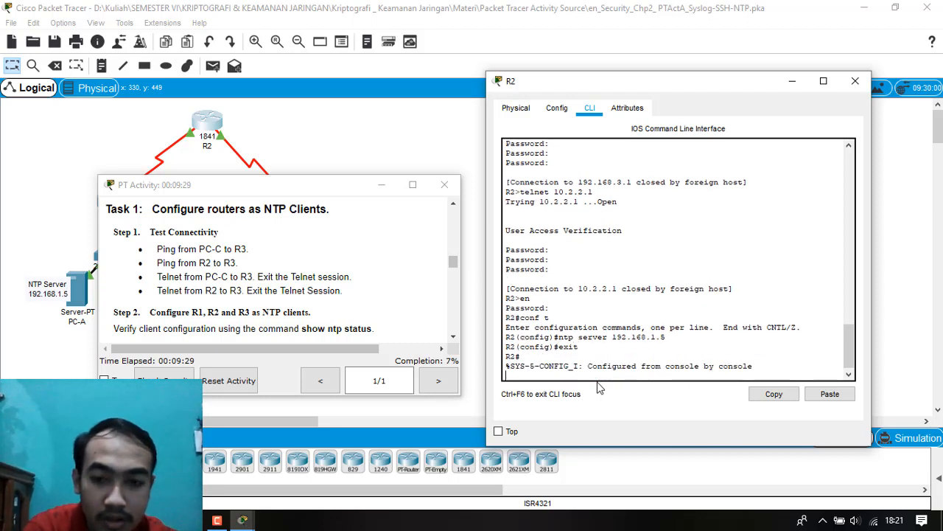
{"action": "key", "text": "Return"}
{"action": "type", "text": "show "}
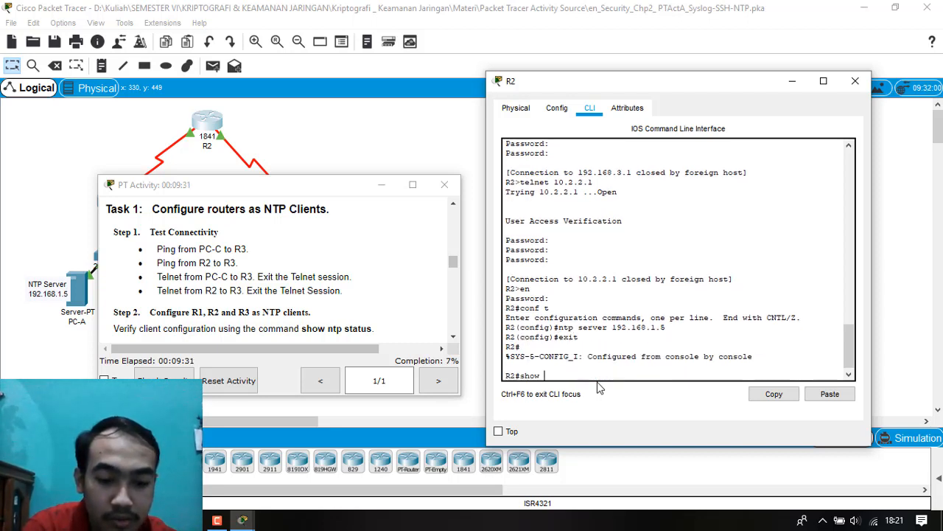
{"action": "type", "text": "ntp status"}
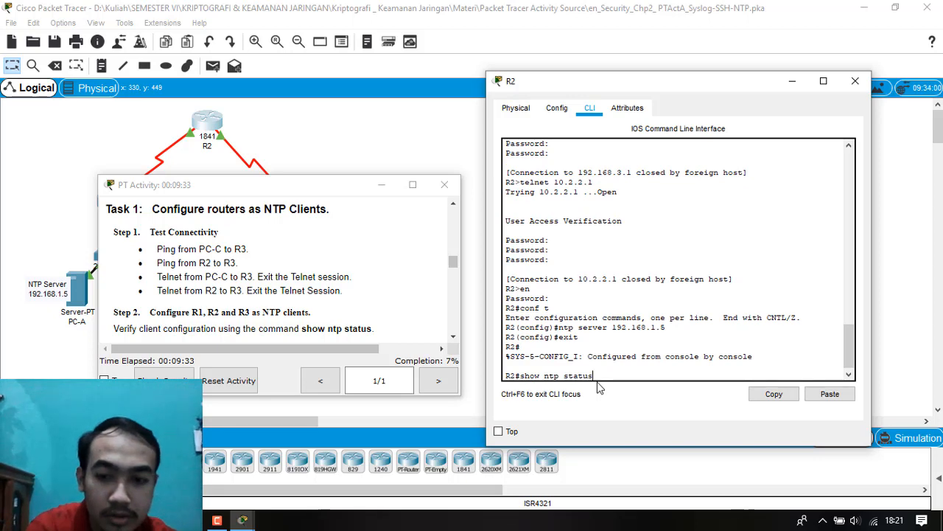
{"action": "key", "text": "Return"}
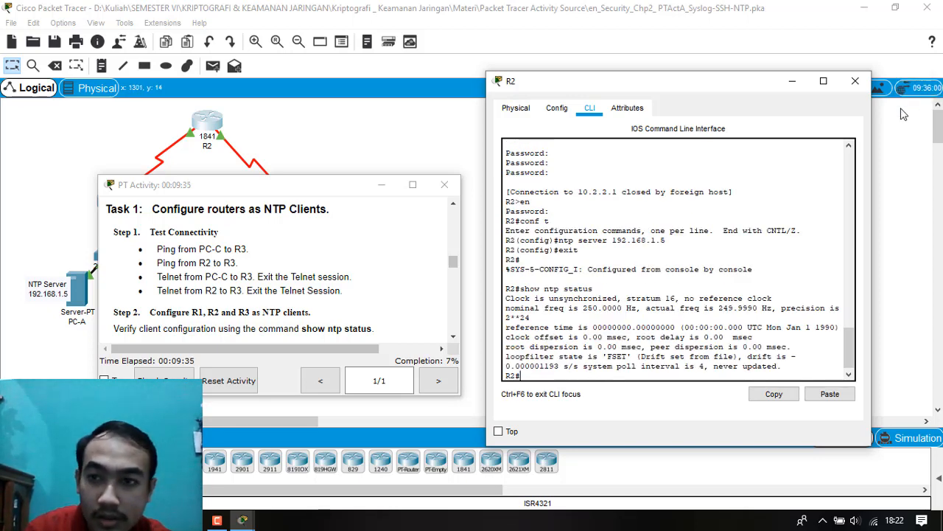
Close R2's window and open router R3's command line beside the PT Activity instructions.
{"action": "left_click", "coordinate": [855, 81]}
{"action": "left_click_drag", "start_coordinate": [180, 195], "coordinate": [108, 264]}
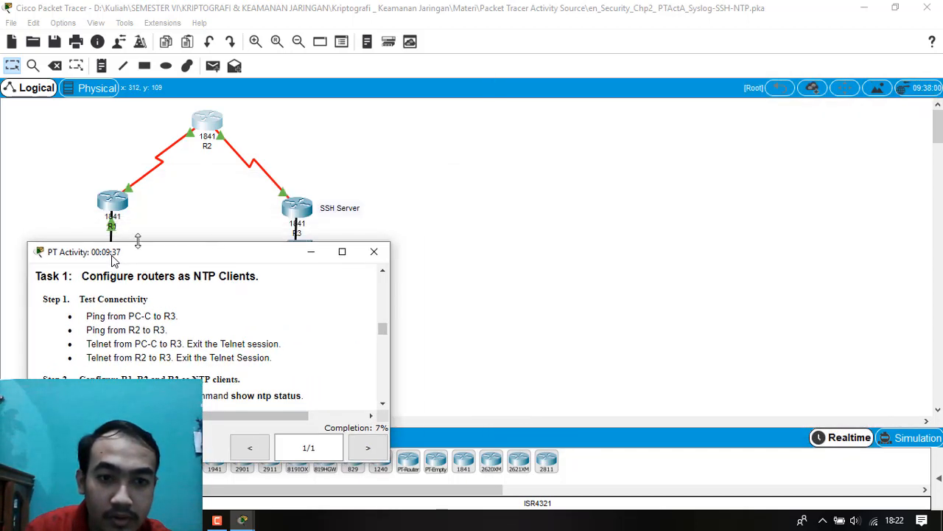
{"action": "left_click", "coordinate": [304, 216]}
{"action": "left_click_drag", "start_coordinate": [412, 70], "coordinate": [614, 118]}
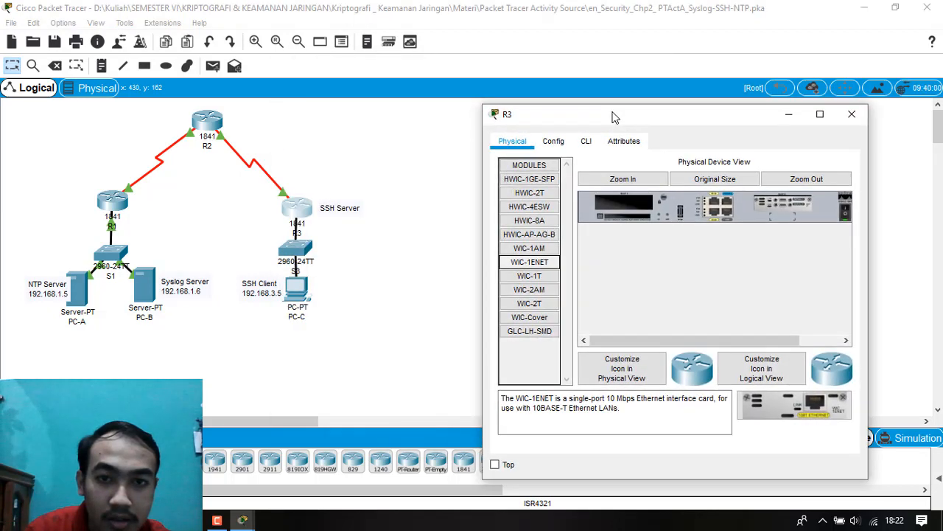
{"action": "mouse_move", "coordinate": [243, 520]}
{"action": "left_click", "coordinate": [324, 485]}
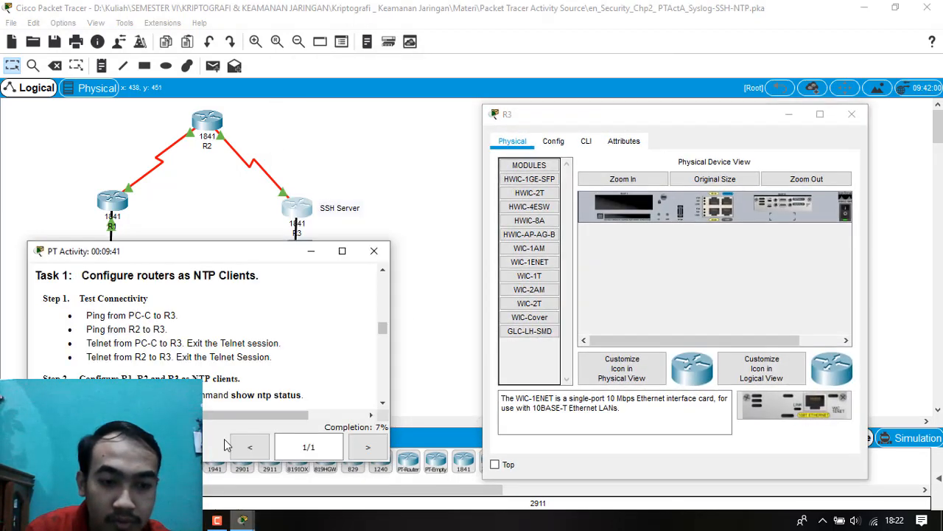
{"action": "left_click", "coordinate": [586, 141]}
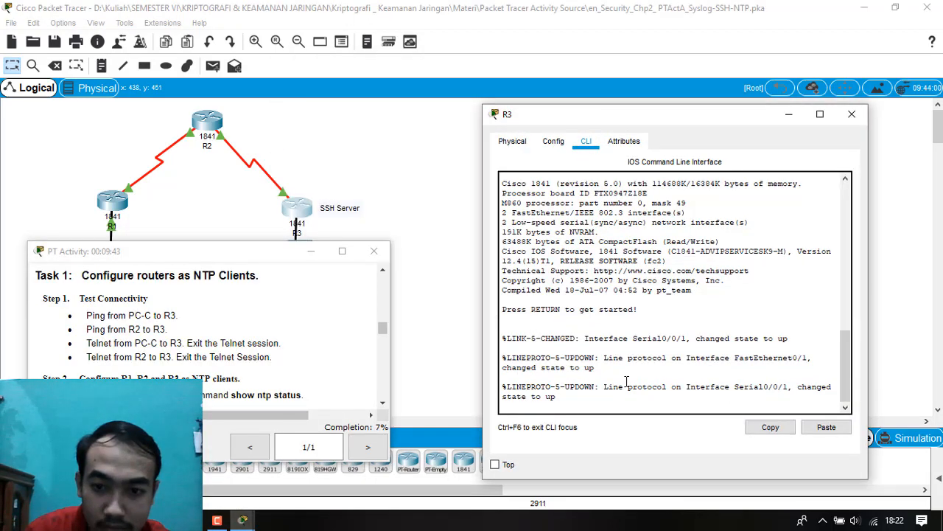
Start R3's console session and enter privileged EXEC mode, supplying the enable password.
{"action": "key", "text": "Return"}
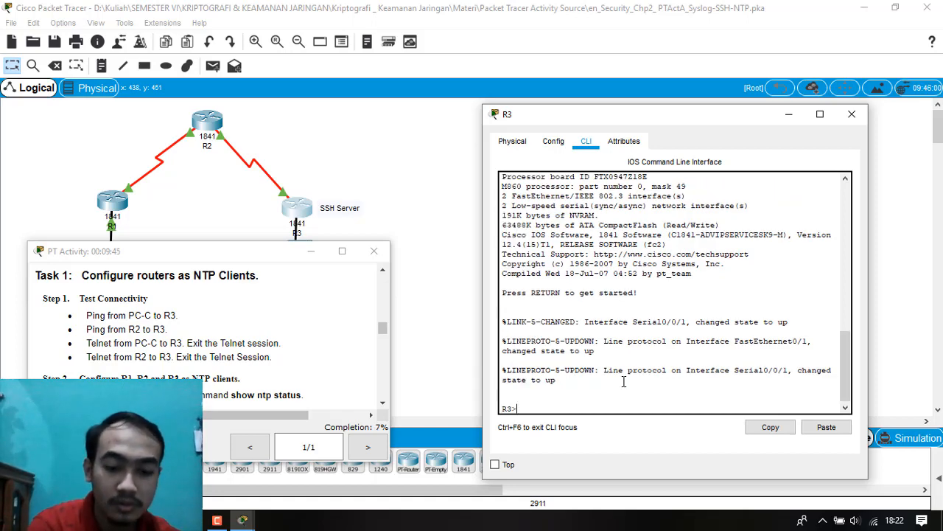
{"action": "type", "text": "en"}
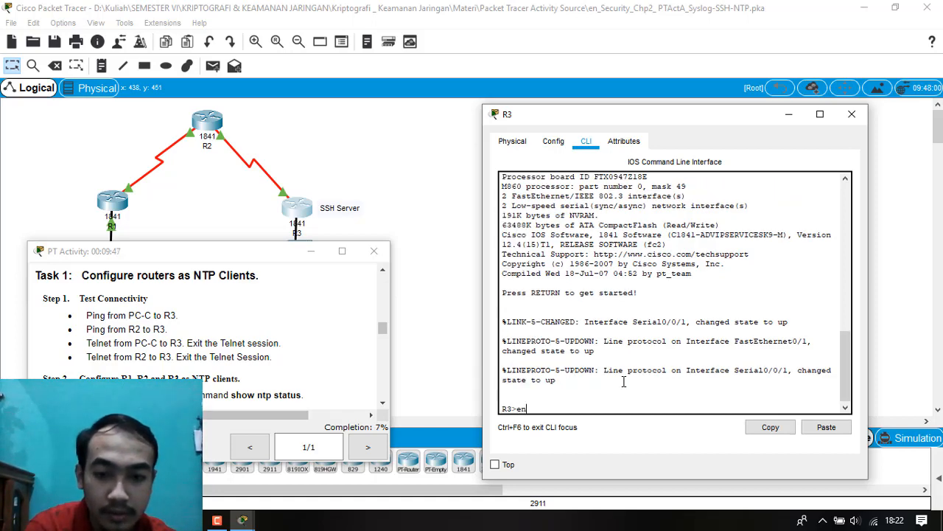
{"action": "key", "text": "Return"}
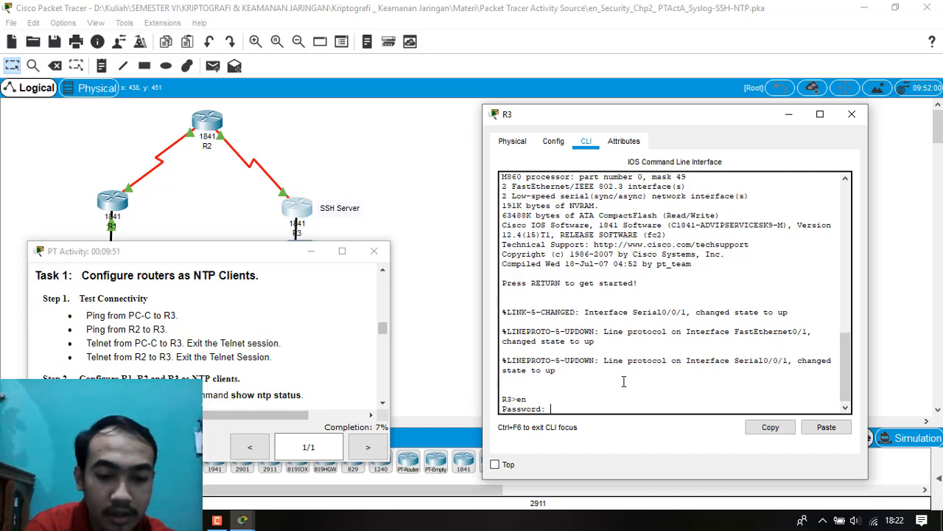
{"action": "key", "text": "Return"}
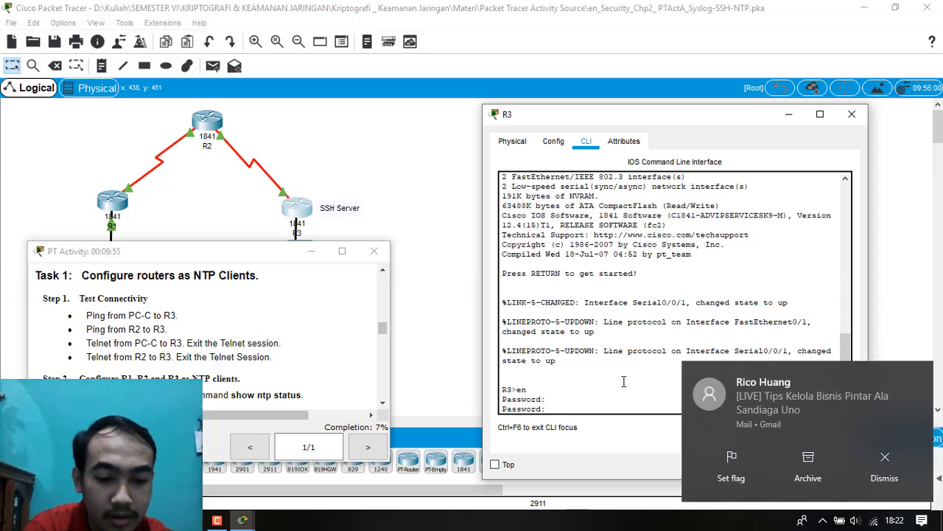
{"action": "key", "text": "Return"}
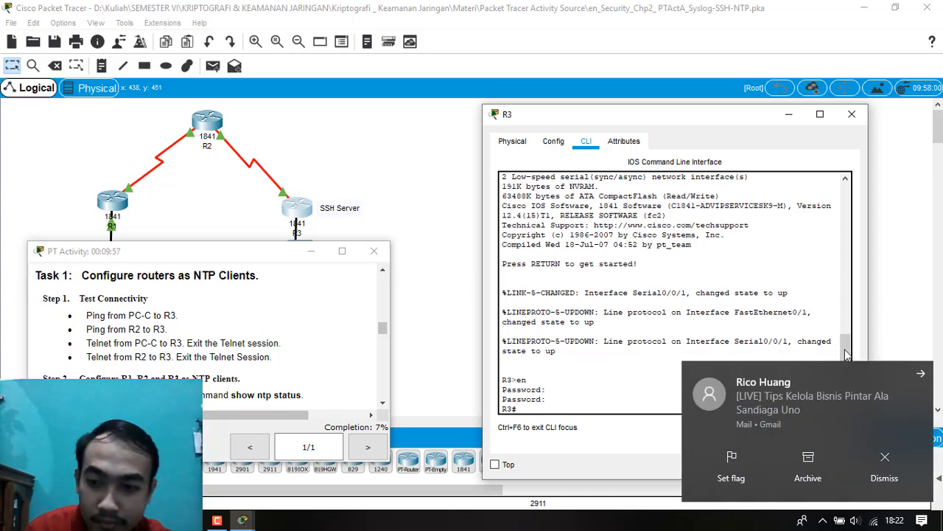
Dismiss the mail notifications covering the command line and enter global configuration mode on R3.
{"action": "left_click", "coordinate": [920, 375]}
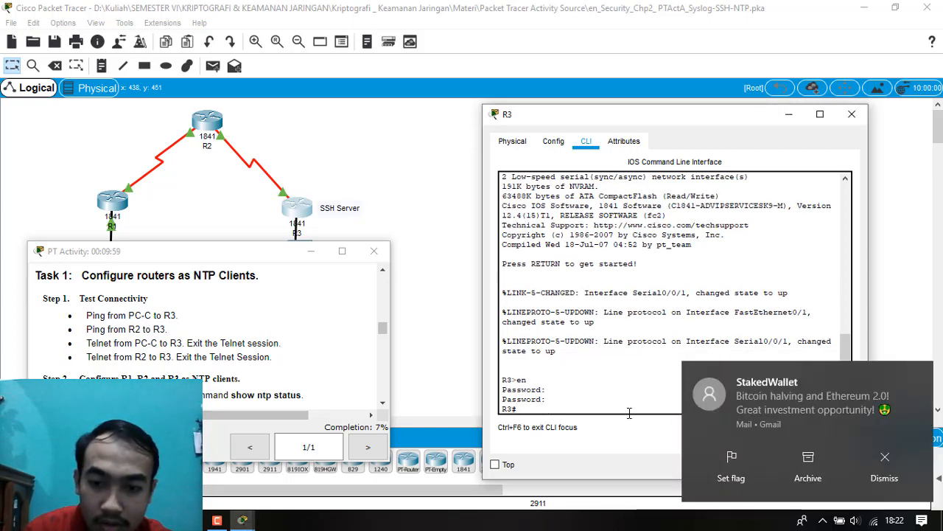
{"action": "left_click", "coordinate": [920, 374]}
{"action": "left_click", "coordinate": [670, 393]}
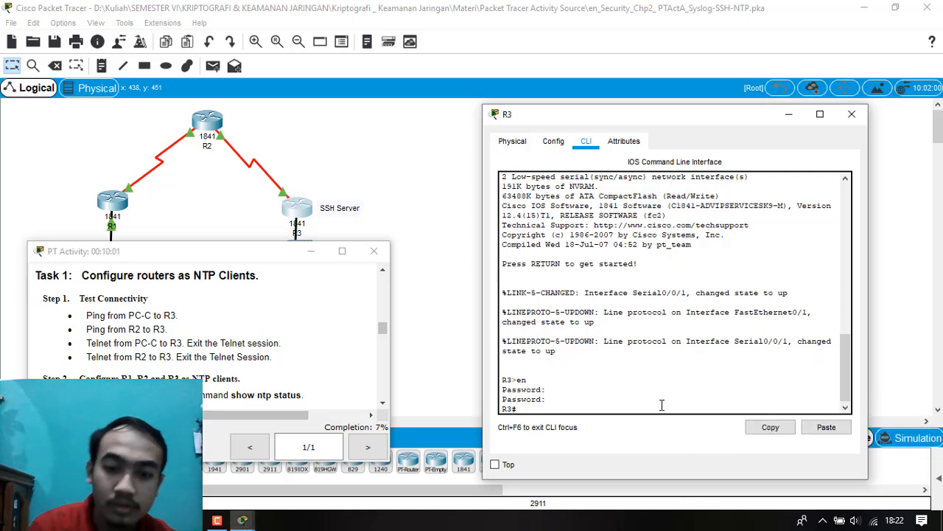
{"action": "type", "text": "conf t"}
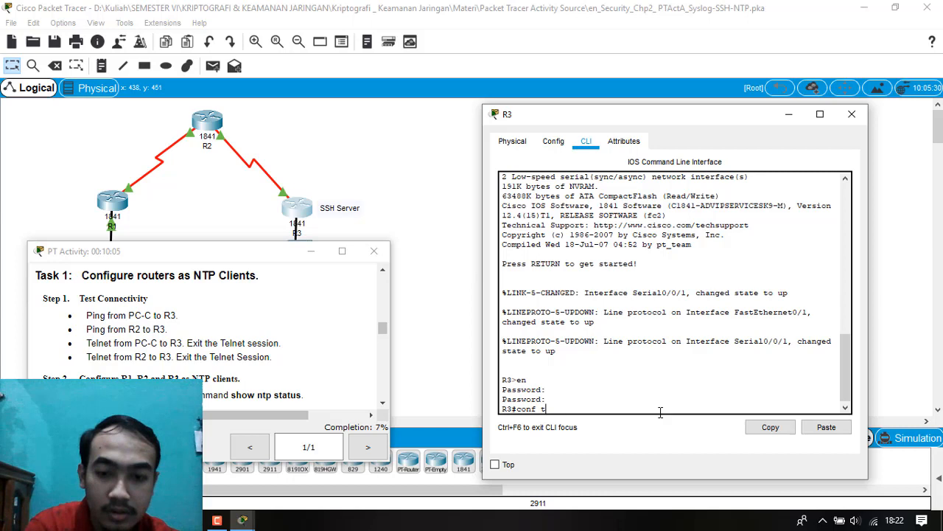
{"action": "key", "text": "Return"}
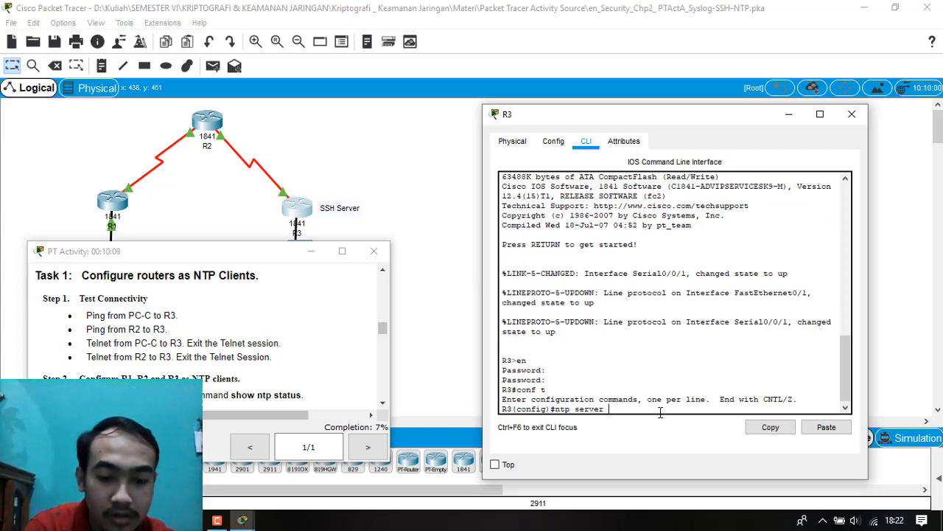
Configure R3 as an NTP client of the server at 192.168.1.5 using the ntp server command.
{"action": "type", "text": "ntp server 192.168."}
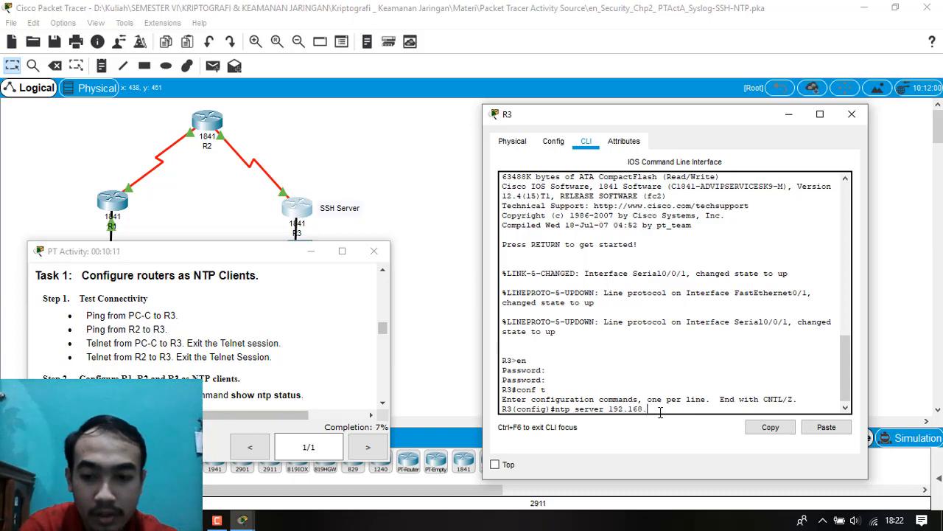
{"action": "type", "text": "1.5"}
{"action": "key", "text": "Return"}
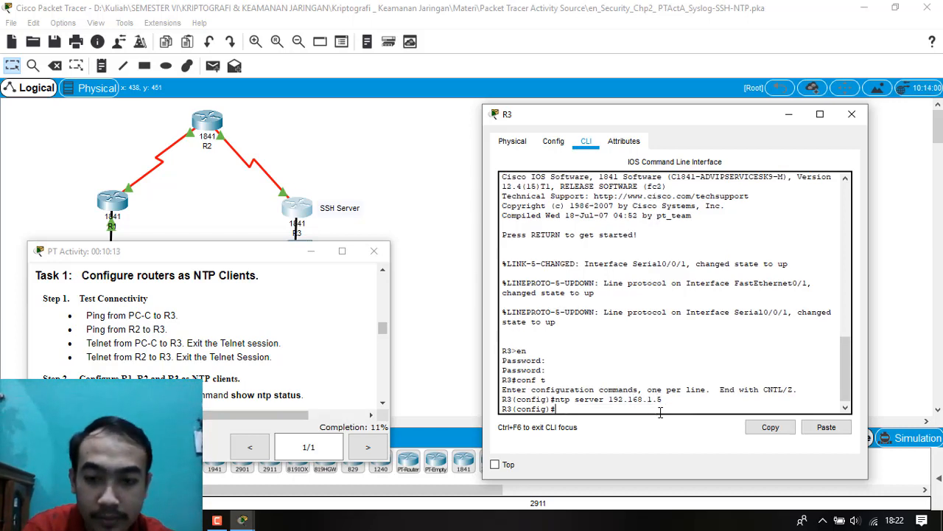
Leave global configuration mode on R3 and display its NTP status to verify the client configuration.
{"action": "type", "text": "exit"}
{"action": "key", "text": "Return"}
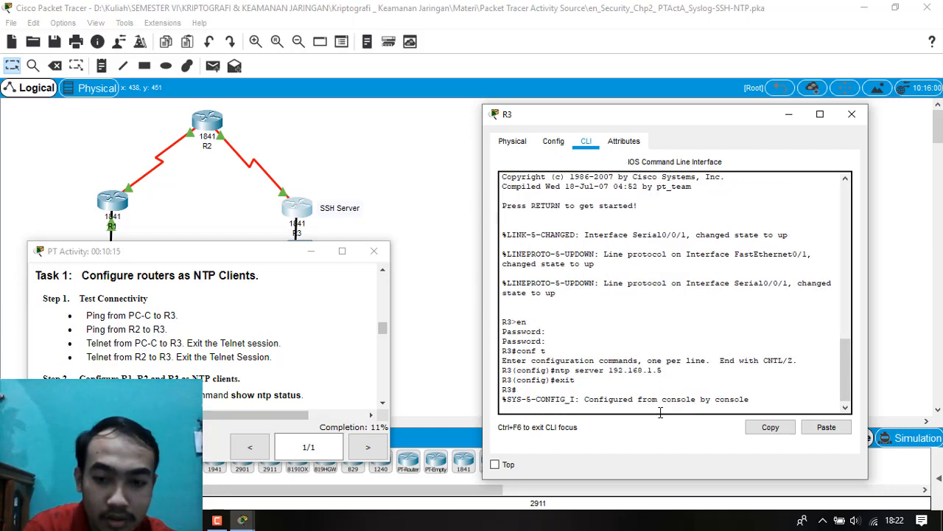
{"action": "key", "text": "Return"}
{"action": "type", "text": "show"}
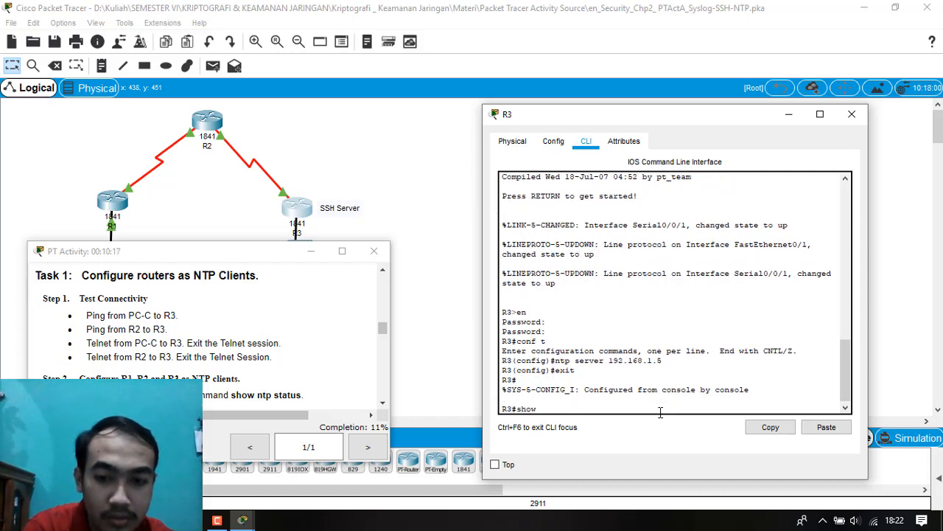
{"action": "type", "text": " ntp status"}
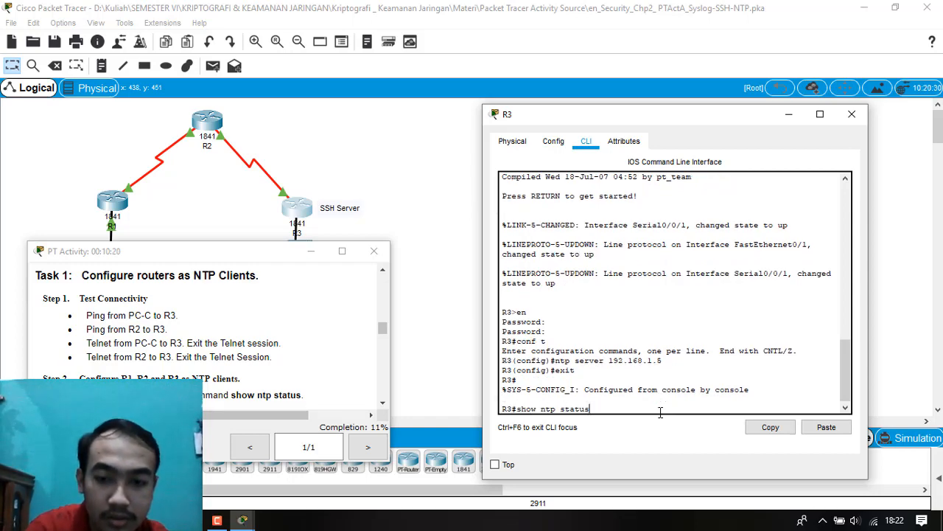
{"action": "key", "text": "Return"}
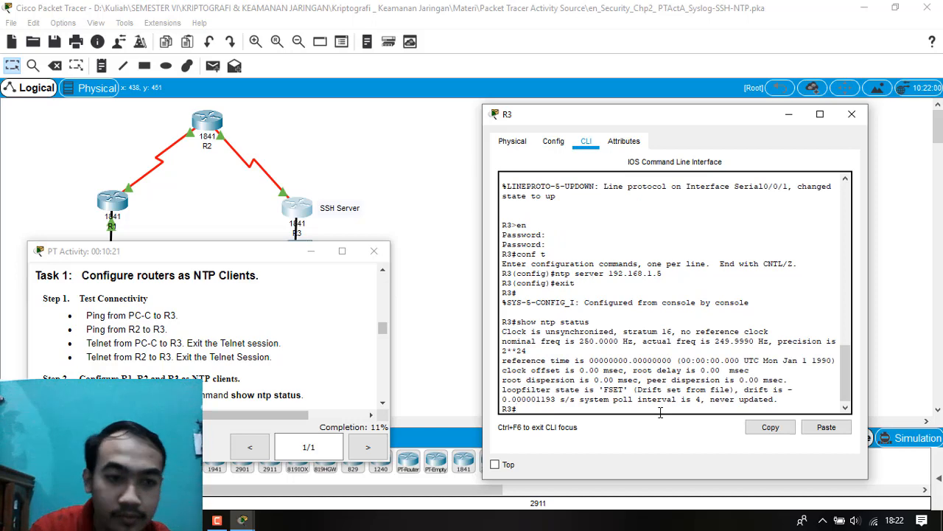
Close R3's window, read Step 3 of the activity instructions on hardware clock updates, and open R1's command line.
{"action": "left_click", "coordinate": [852, 115]}
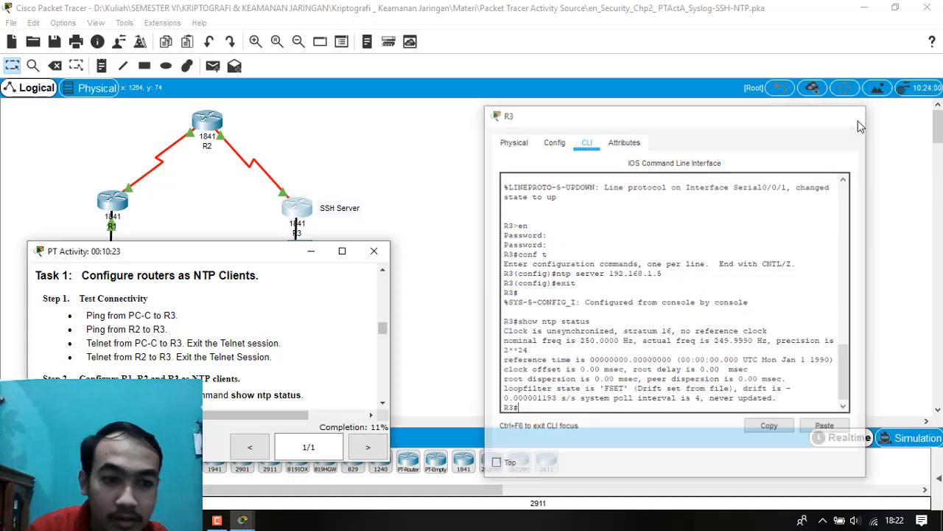
{"action": "scroll", "coordinate": [246, 398], "scroll_direction": "down", "scroll_amount": 2}
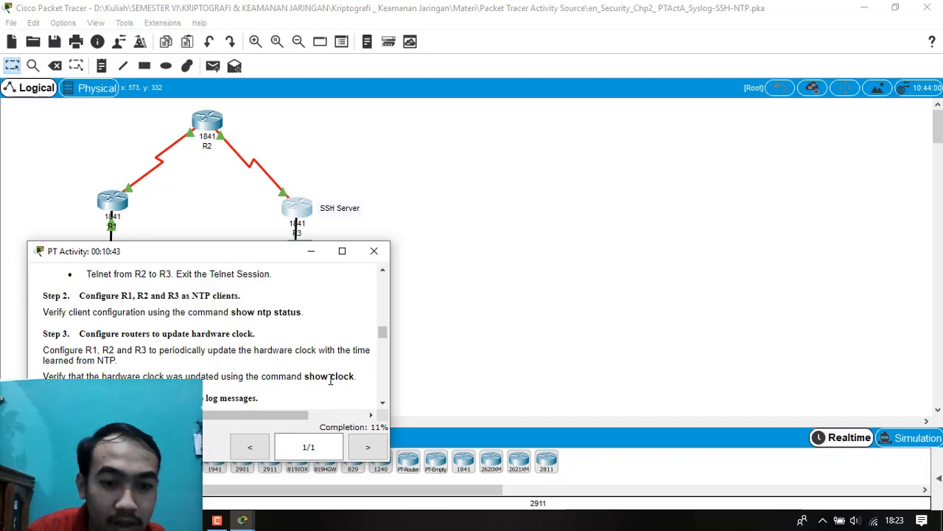
{"action": "left_click_drag", "start_coordinate": [207, 252], "coordinate": [205, 258]}
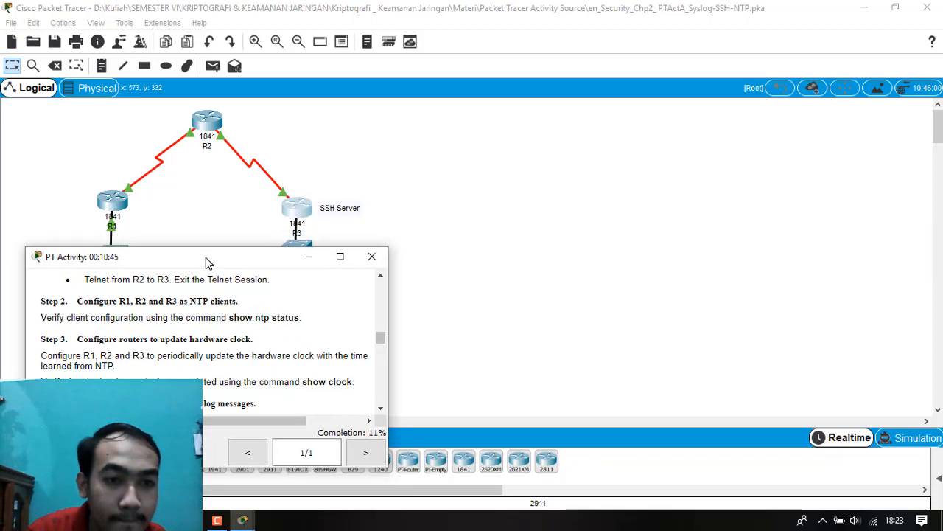
{"action": "left_click", "coordinate": [114, 214]}
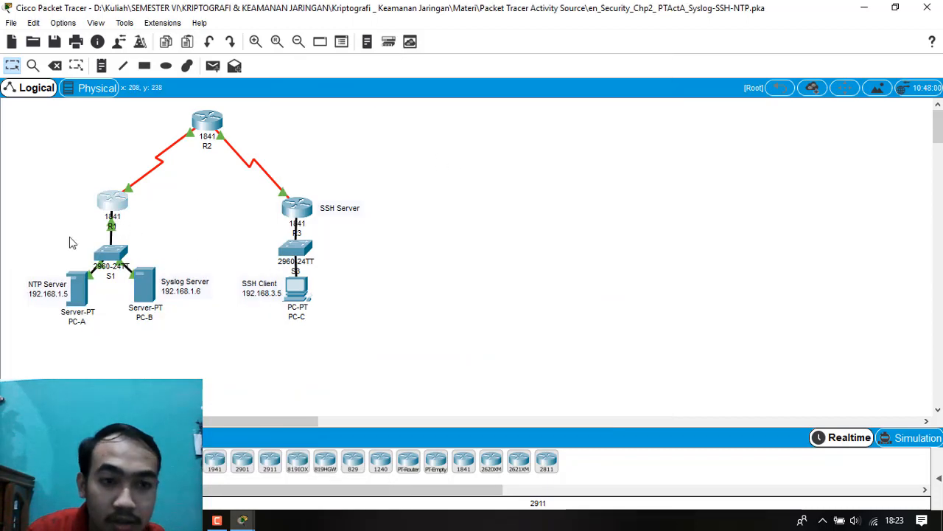
{"action": "left_click", "coordinate": [112, 208]}
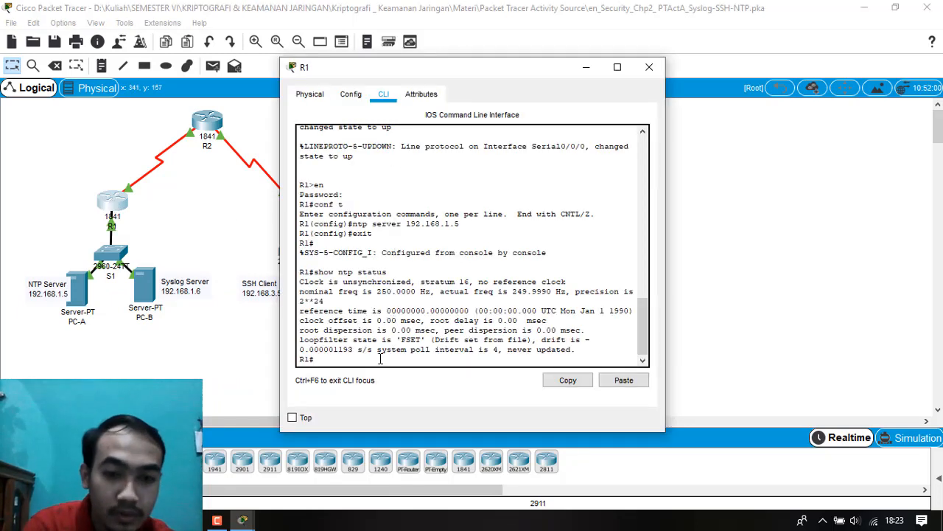
Enter global configuration mode on R1 and enable periodic hardware clock updates from NTP with ntp update-calendar.
{"action": "type", "text": "en"}
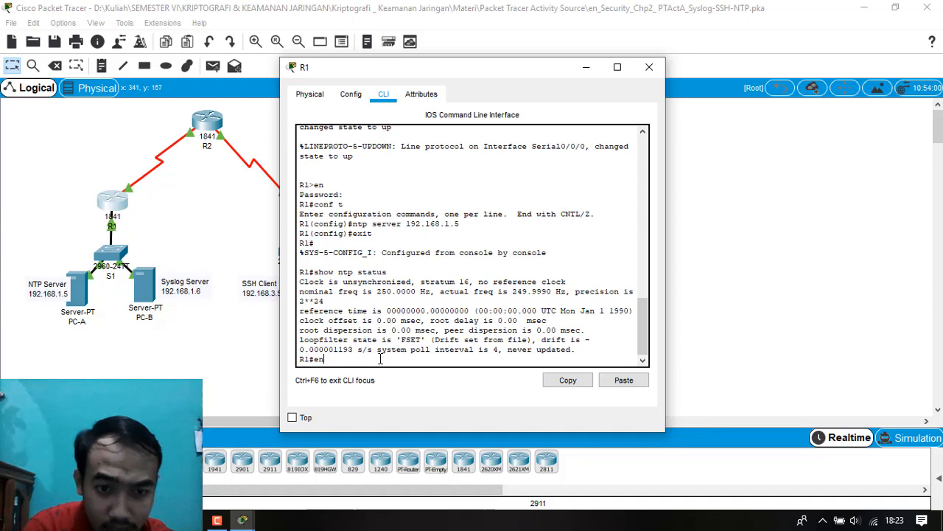
{"action": "key", "text": "BackSpace"}
{"action": "key", "text": "BackSpace"}
{"action": "type", "text": "con"}
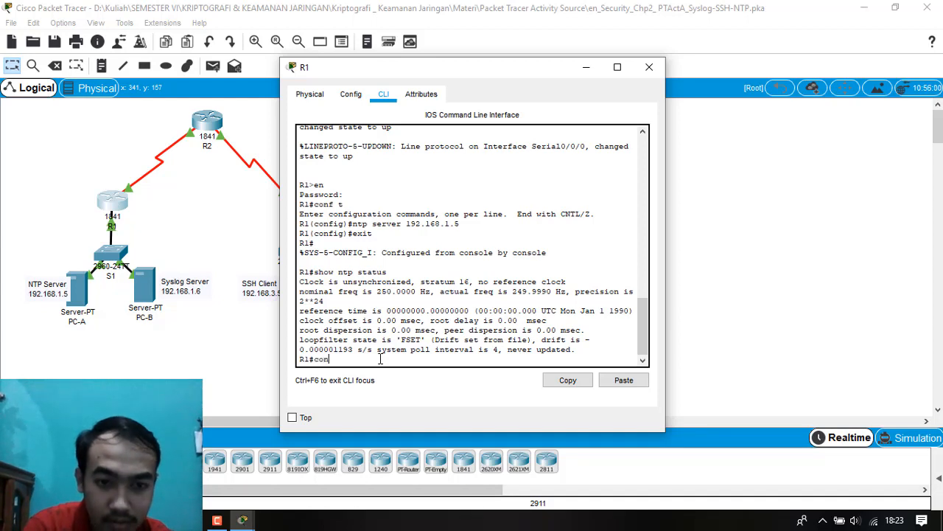
{"action": "type", "text": "f t"}
{"action": "key", "text": "Return"}
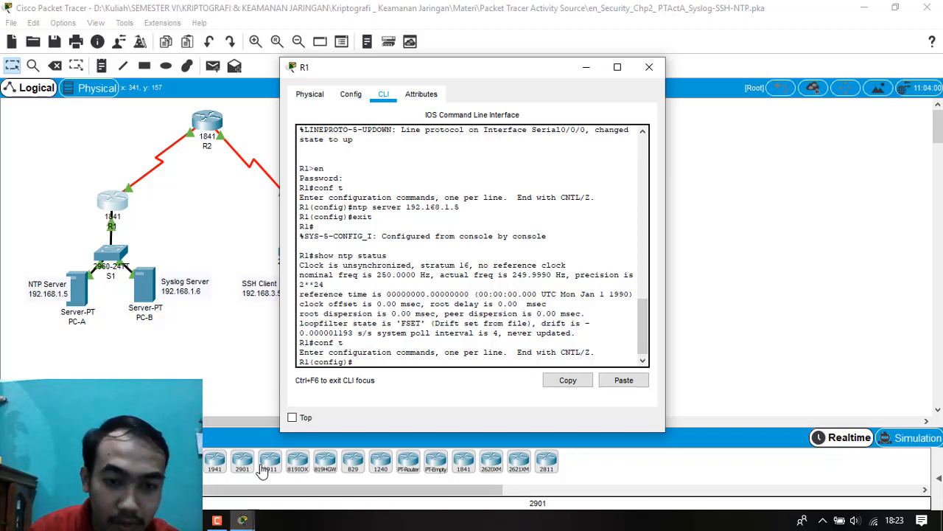
{"action": "mouse_move", "coordinate": [250, 521]}
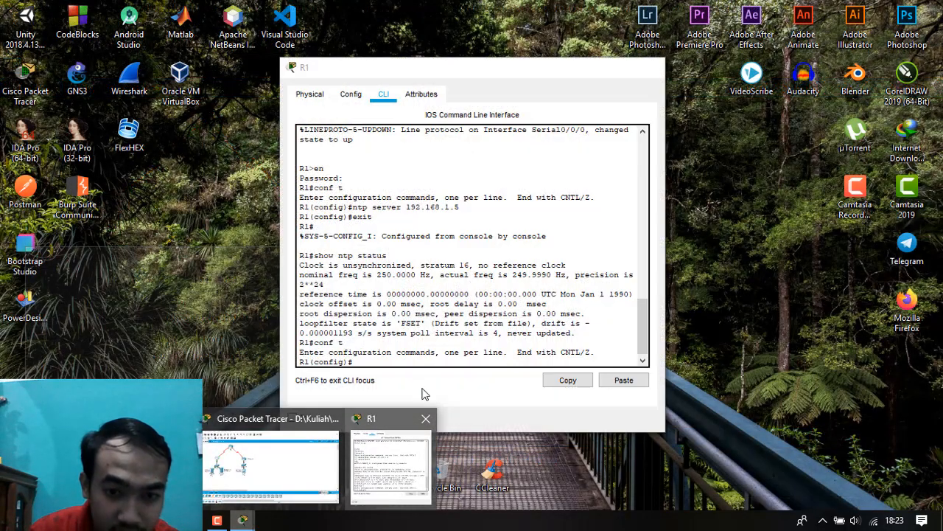
{"action": "left_click", "coordinate": [401, 487]}
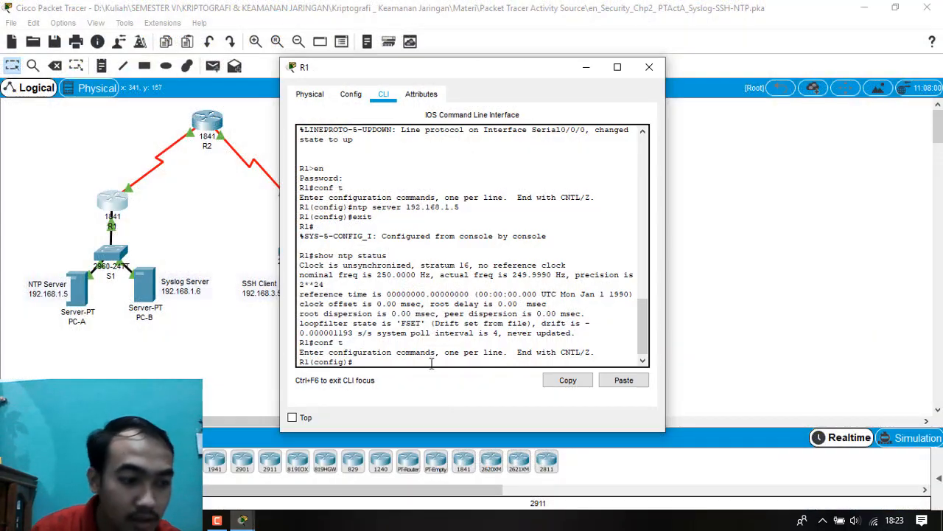
{"action": "type", "text": "ntp up"}
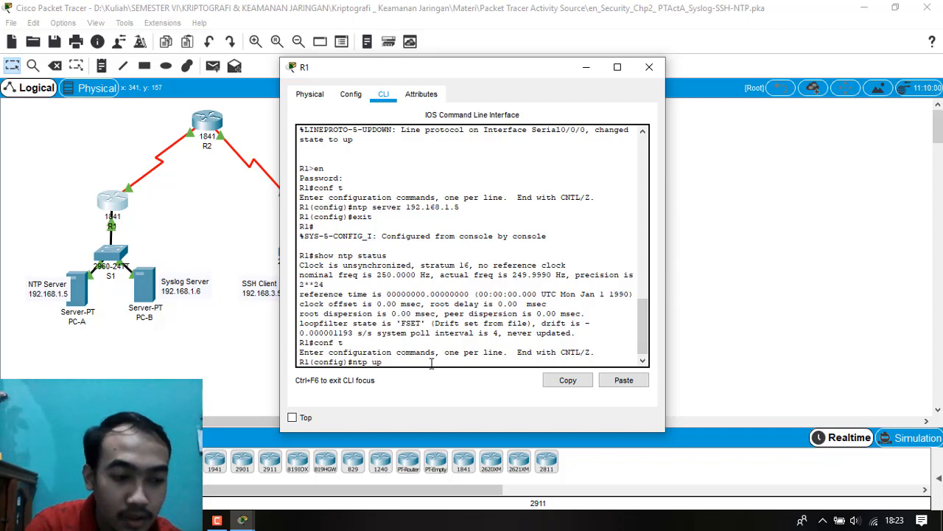
{"action": "type", "text": "date-c"}
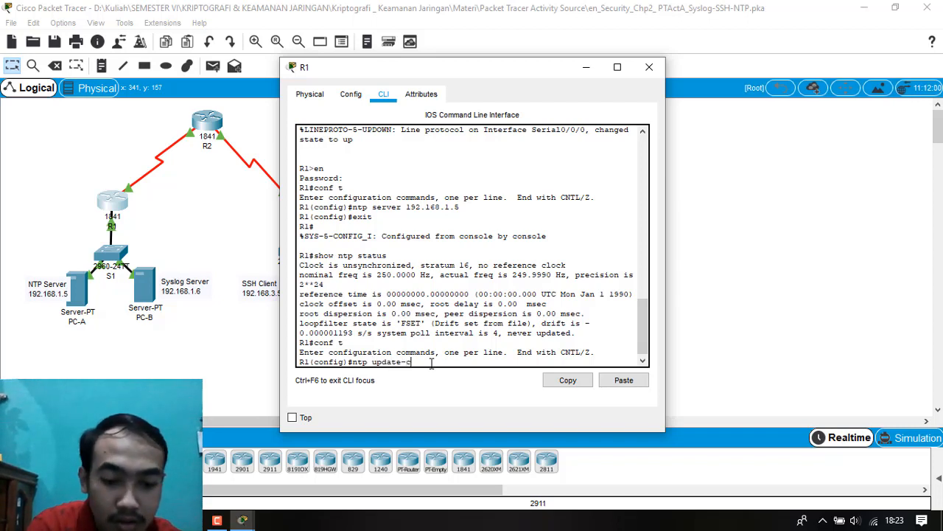
{"action": "type", "text": "alen"}
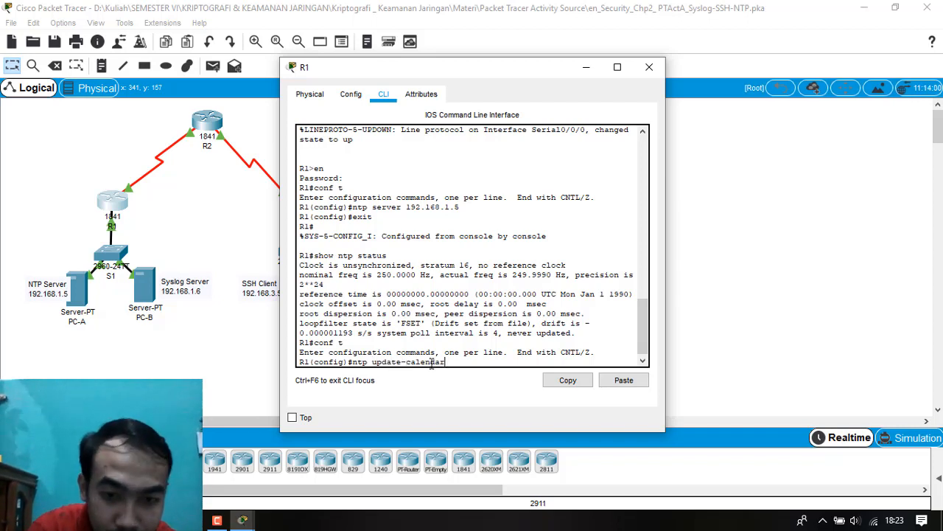
{"action": "type", "text": "dar"}
{"action": "key", "text": "Return"}
Leave global configuration mode on R1 and run show clock to verify the hardware clock update.
{"action": "type", "text": "exit"}
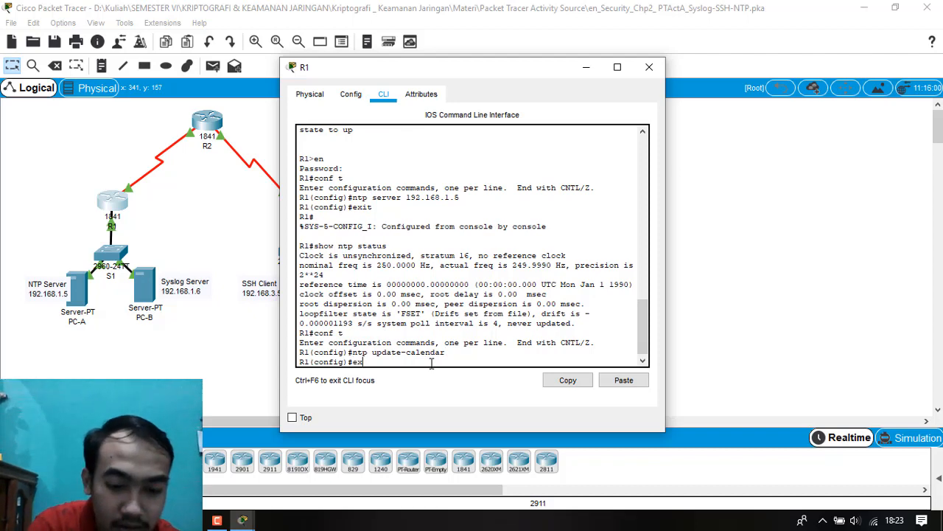
{"action": "key", "text": "Return"}
{"action": "key", "text": "Return"}
{"action": "type", "text": "sho"}
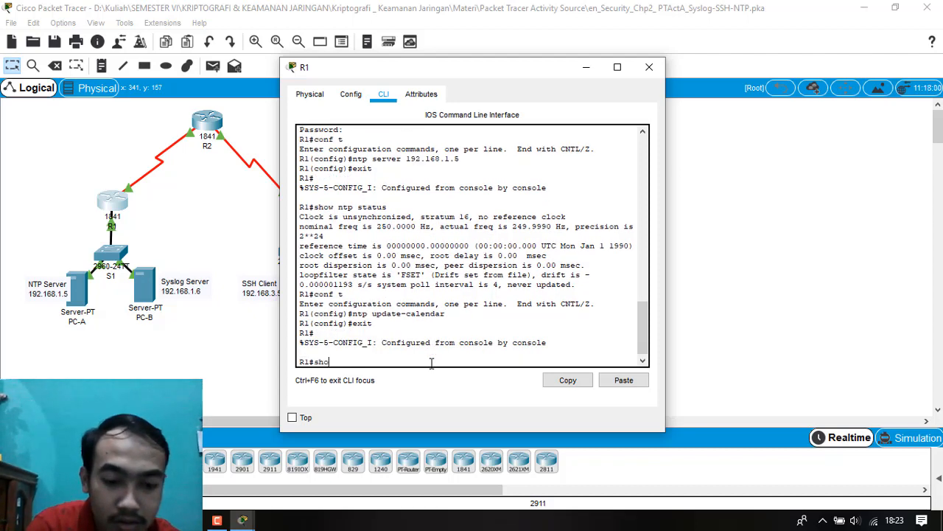
{"action": "type", "text": "w clock"}
{"action": "key", "text": "Return"}
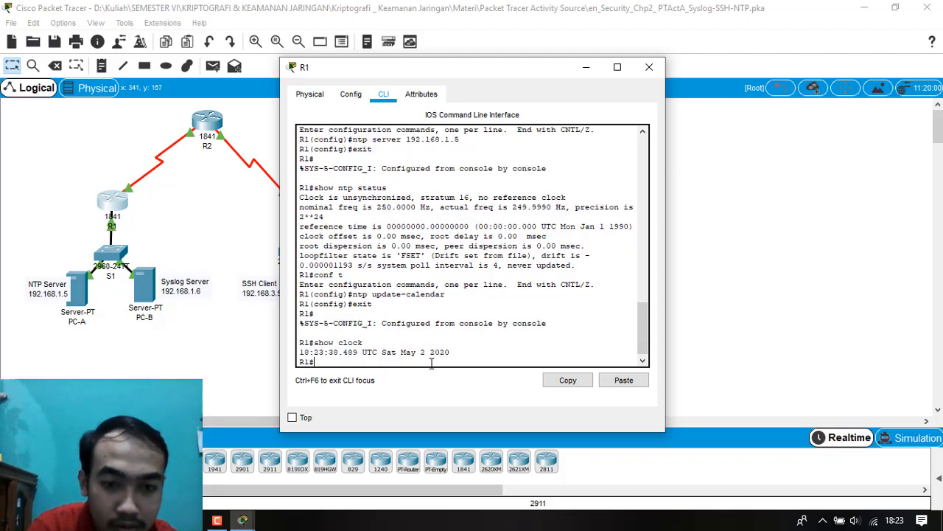
Close R1's window and open router R2's command line, ready for command entry.
{"action": "left_click", "coordinate": [649, 68]}
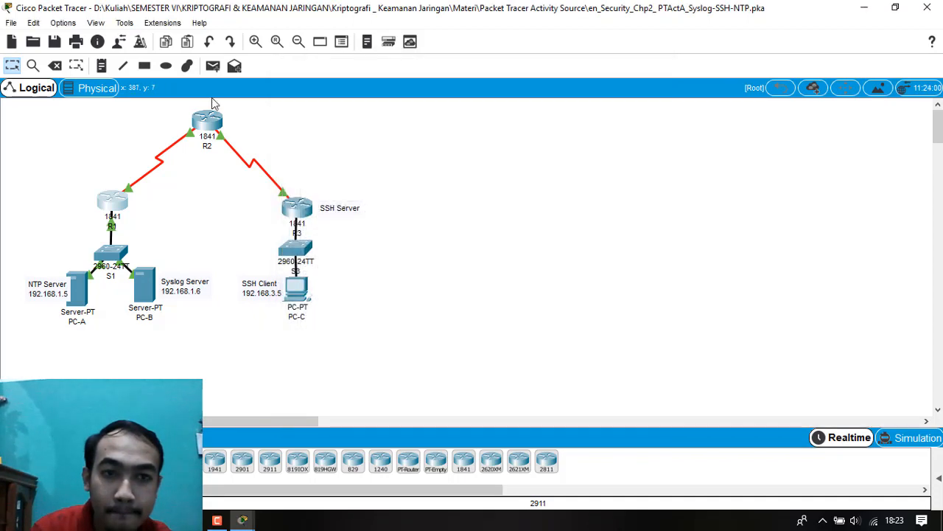
{"action": "left_click", "coordinate": [212, 129]}
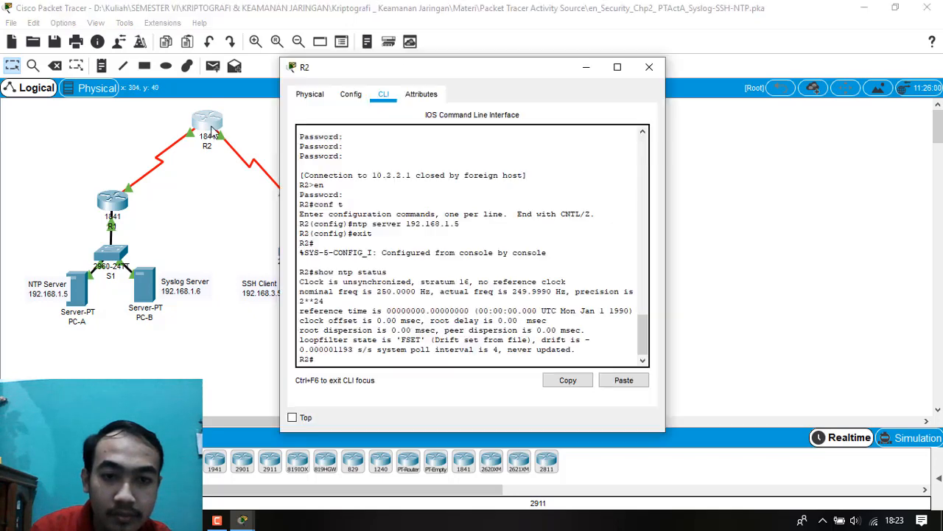
{"action": "left_click", "coordinate": [244, 519]}
{"action": "left_click", "coordinate": [383, 359]}
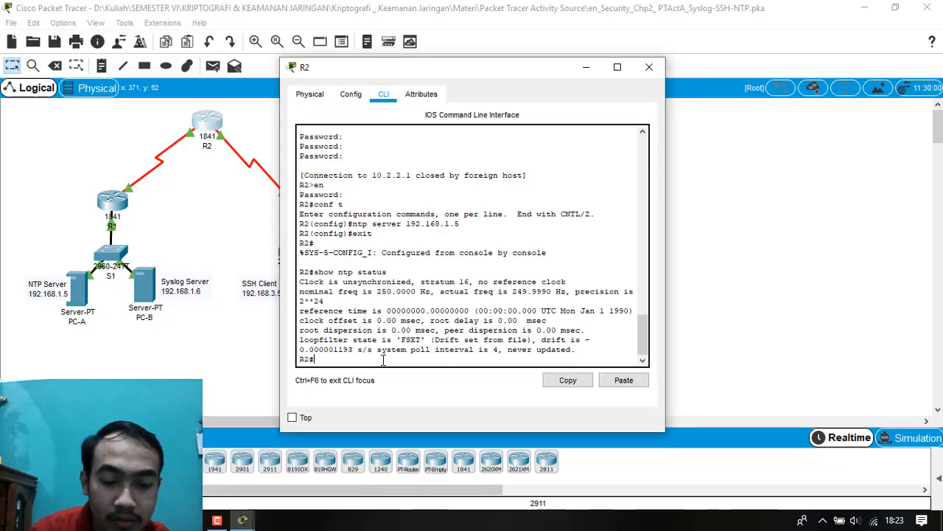
Enter global configuration mode on R2 and enable periodic hardware clock updates from NTP with ntp update-calendar.
{"action": "type", "text": "conf t"}
{"action": "key", "text": "Return"}
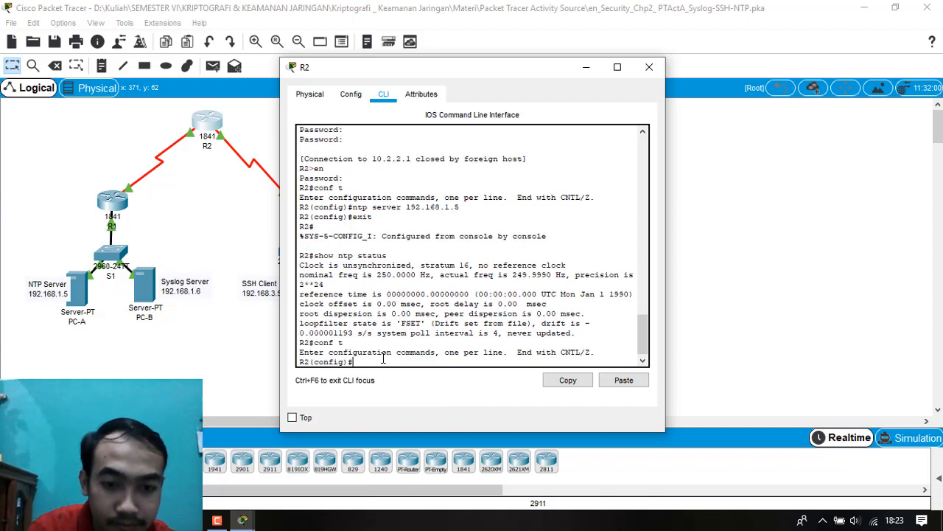
{"action": "type", "text": "nt"}
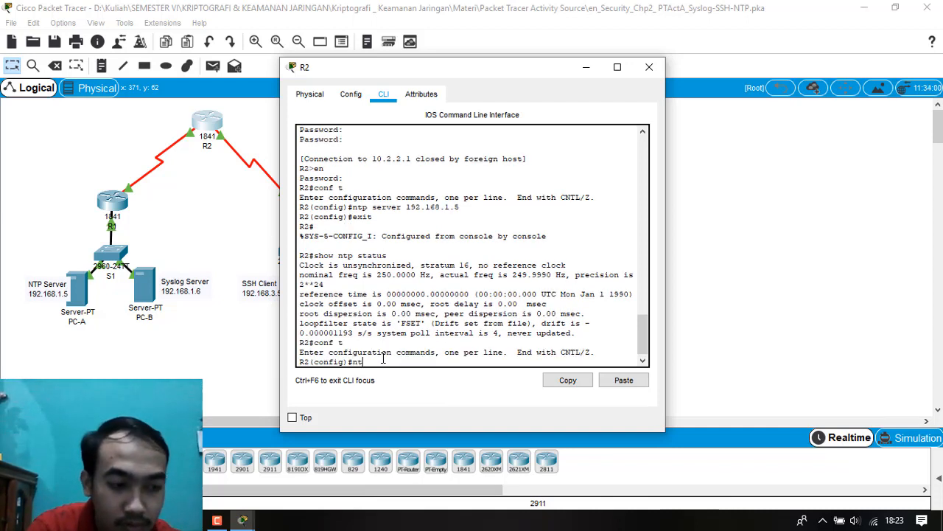
{"action": "type", "text": "p update-c"}
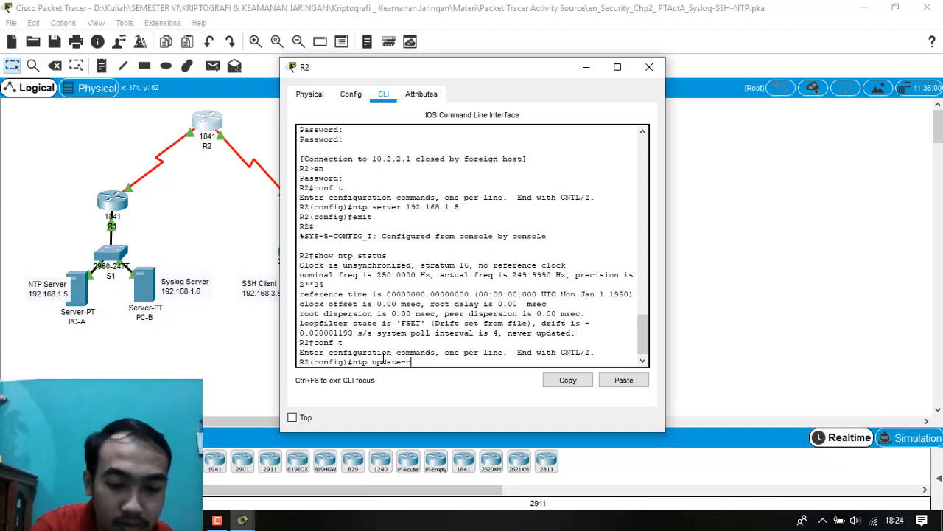
{"action": "type", "text": "alendar"}
{"action": "key", "text": "Return"}
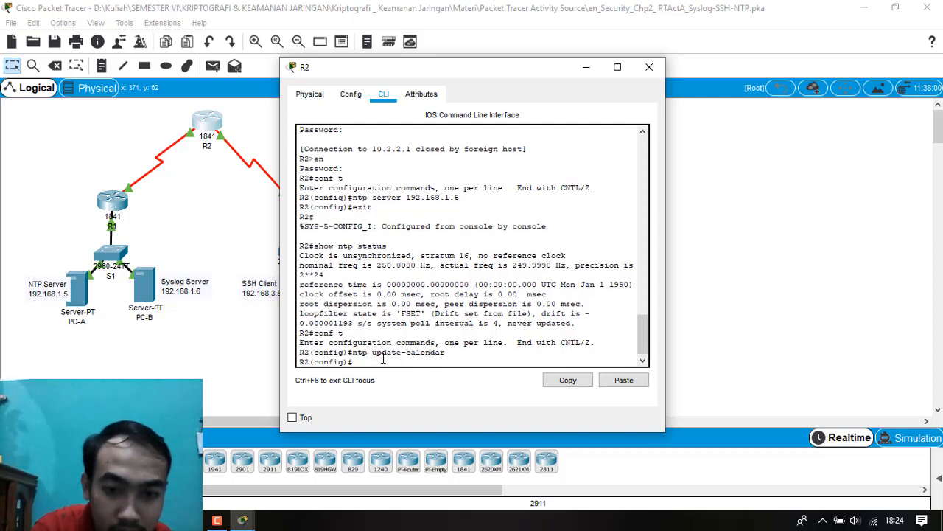
Leave global configuration mode on R2 and run show clock to verify the hardware clock update.
{"action": "type", "text": "e"}
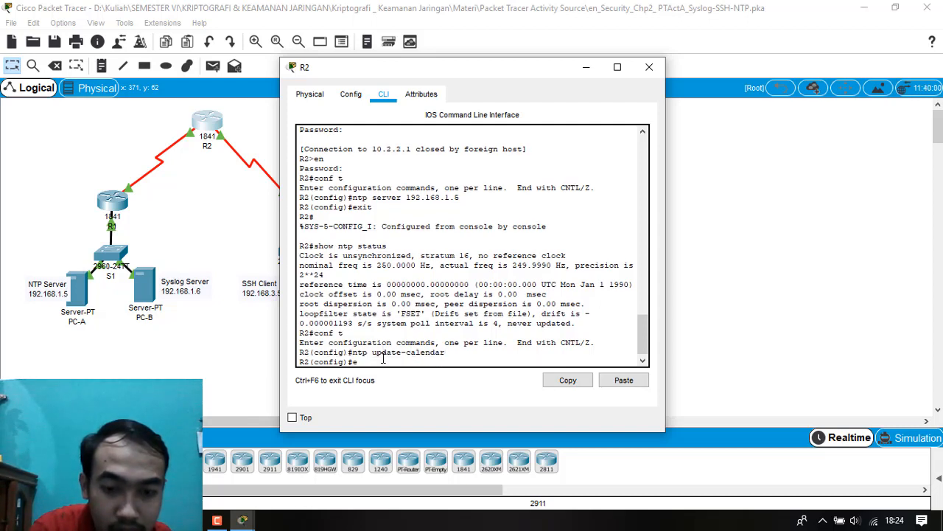
{"action": "type", "text": "xit"}
{"action": "key", "text": "Return"}
{"action": "type", "text": "s"}
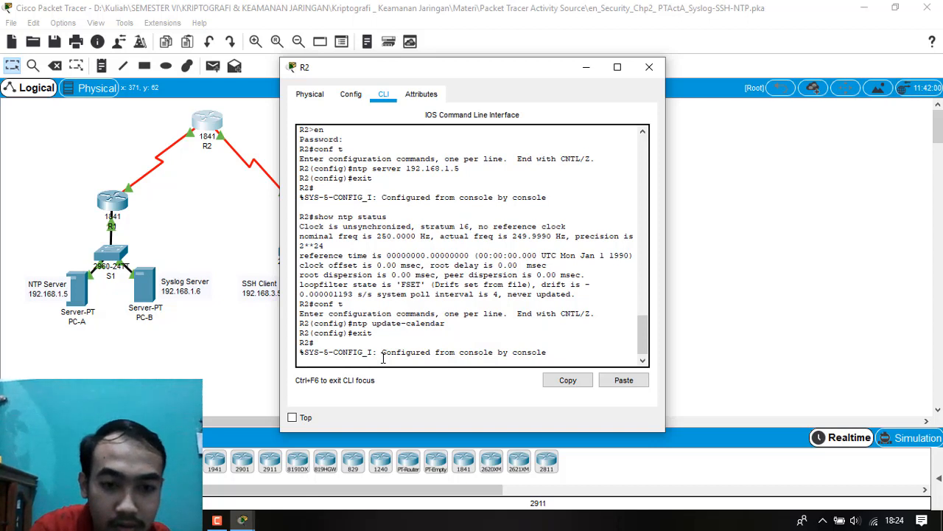
{"action": "key", "text": "Return"}
{"action": "type", "text": "show cloc"}
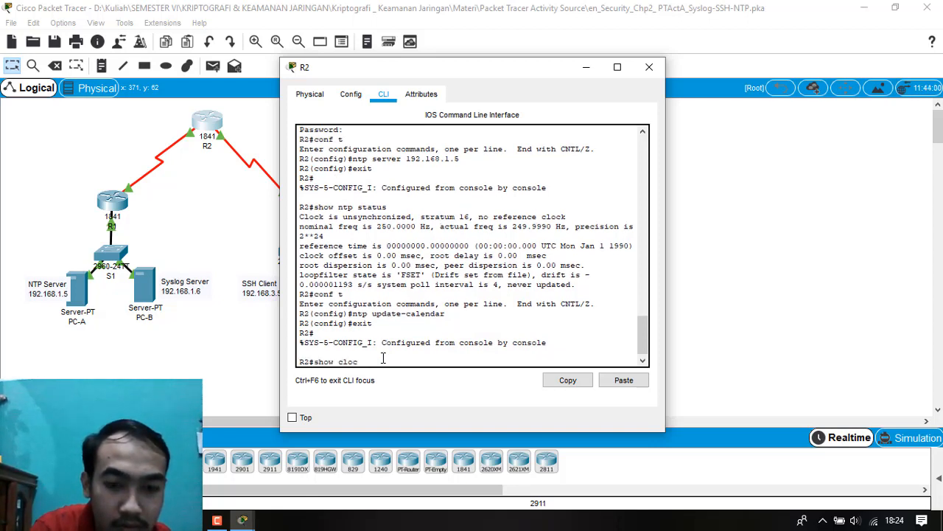
{"action": "type", "text": "k"}
{"action": "key", "text": "Return"}
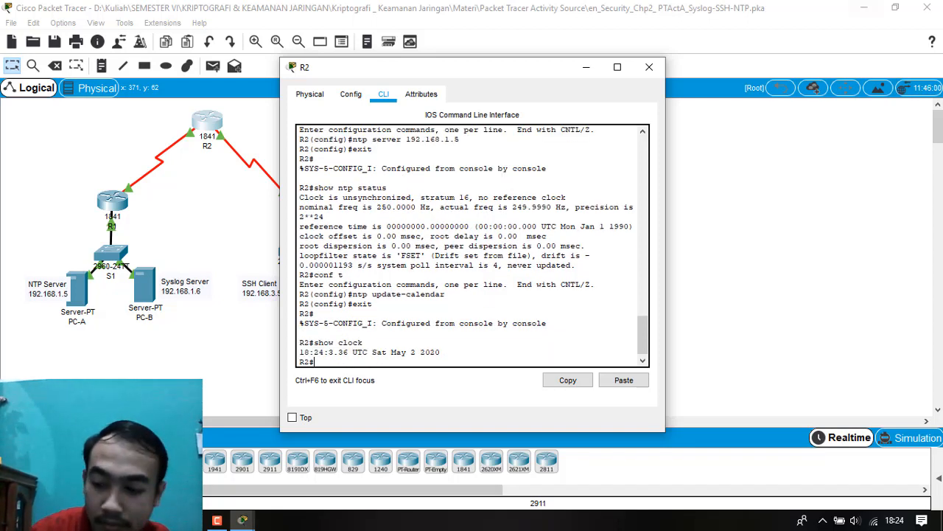
Close R2's window and open the command line of router R3.
{"action": "left_click", "coordinate": [649, 68]}
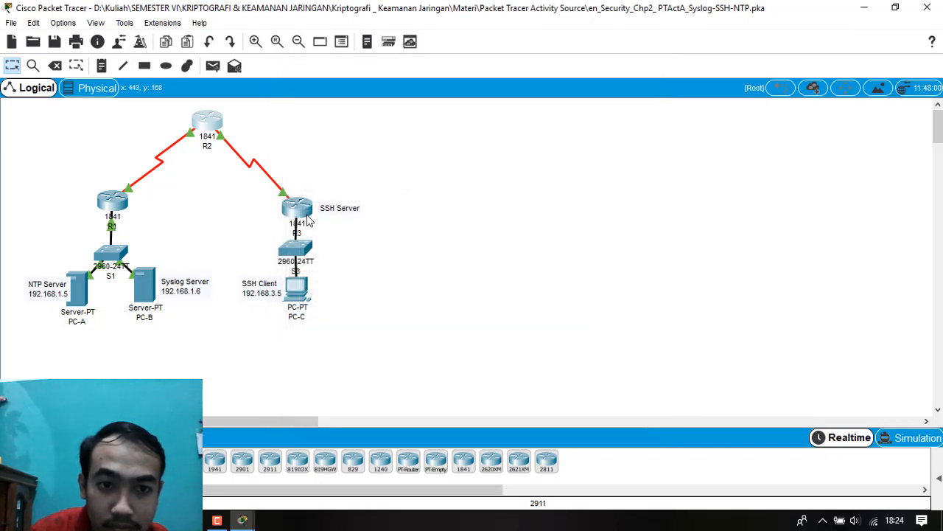
{"action": "left_click", "coordinate": [308, 222]}
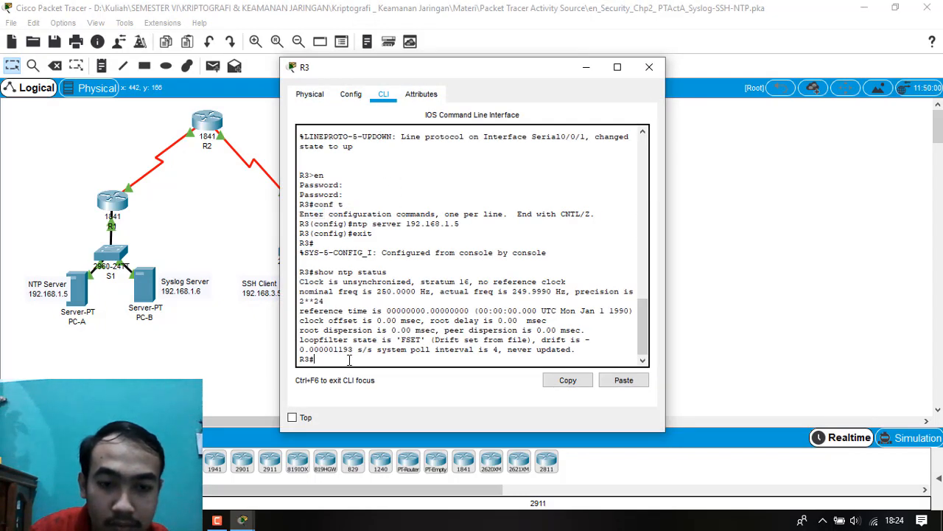
Enter global configuration mode on R3 and enable periodic hardware clock updates from NTP with ntp update-calendar.
{"action": "type", "text": "conf t"}
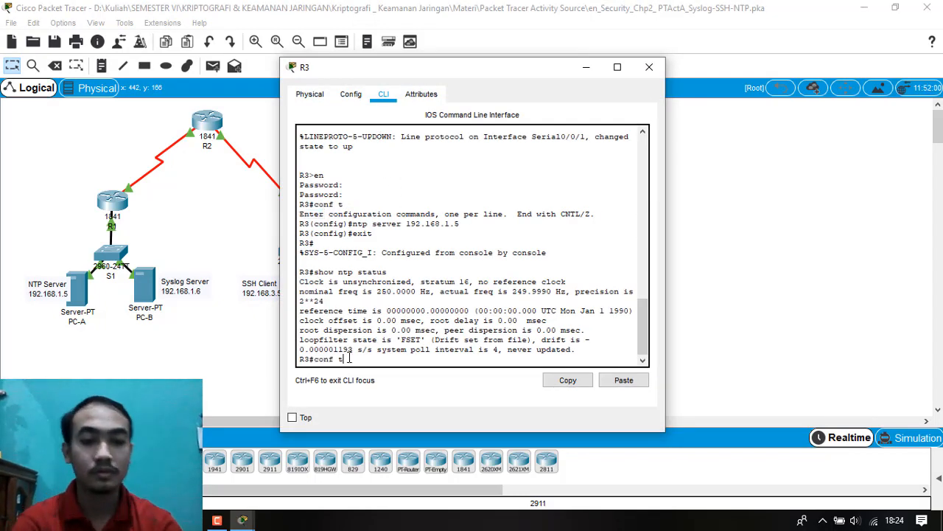
{"action": "key", "text": "Return"}
{"action": "type", "text": "nt"}
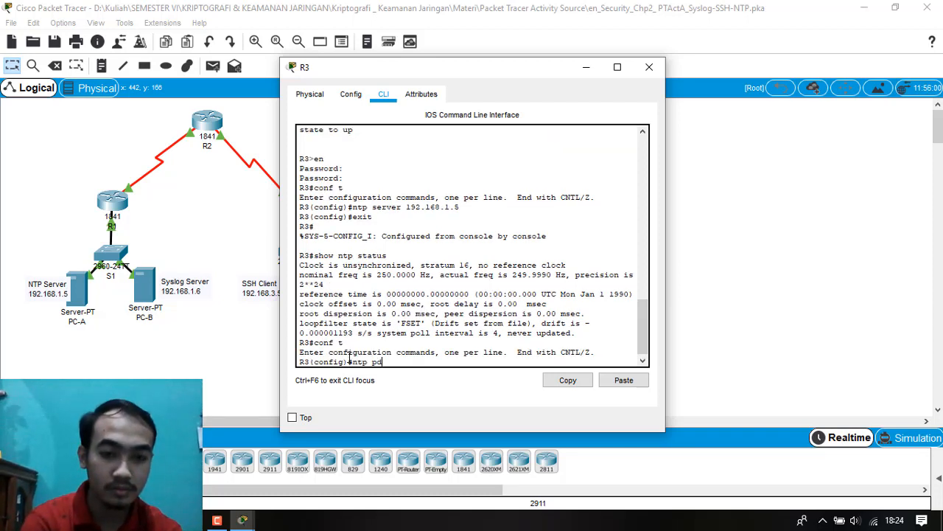
{"action": "type", "text": "p updae"}
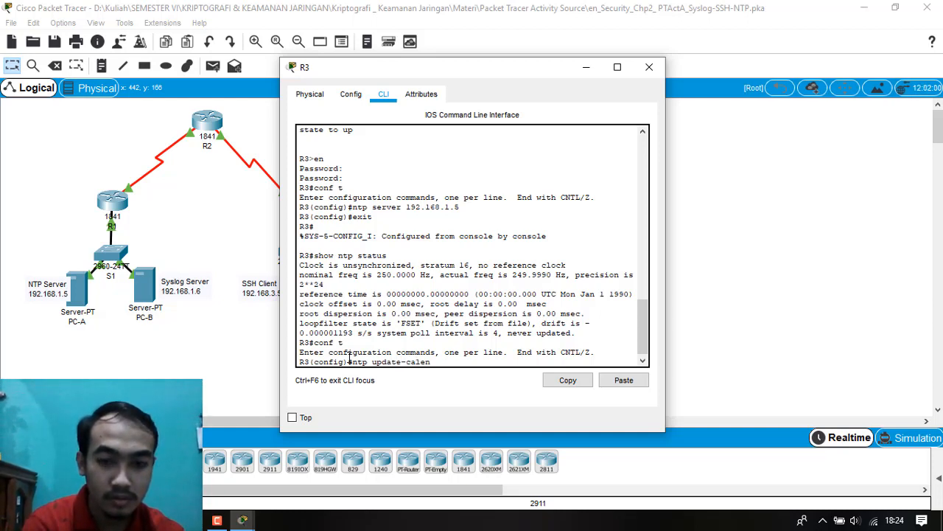
{"action": "type", "text": "r"}
{"action": "key", "text": "Return"}
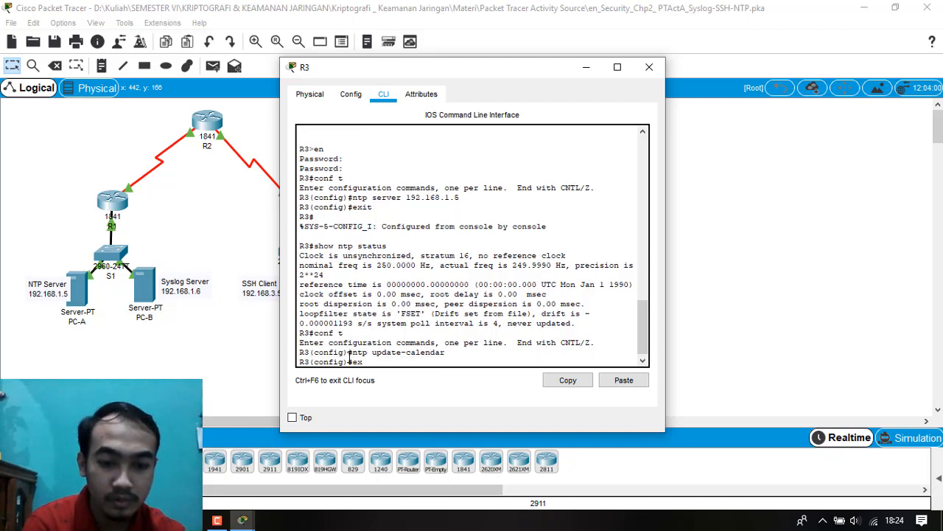
Leave global configuration mode on R3 and run show clock to check the hardware clock.
{"action": "type", "text": "exit"}
{"action": "key", "text": "Return"}
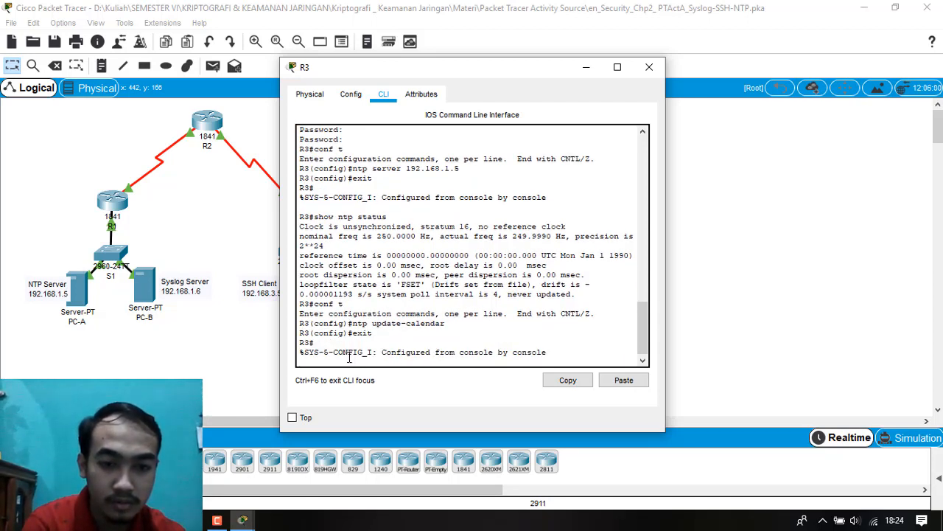
{"action": "key", "text": "Return"}
{"action": "type", "text": "show "}
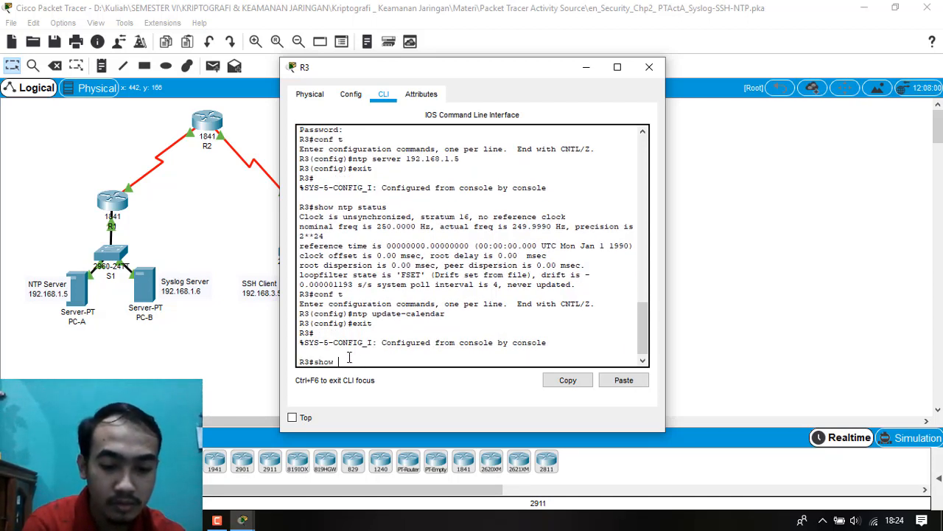
{"action": "type", "text": "clock"}
{"action": "key", "text": "Return"}
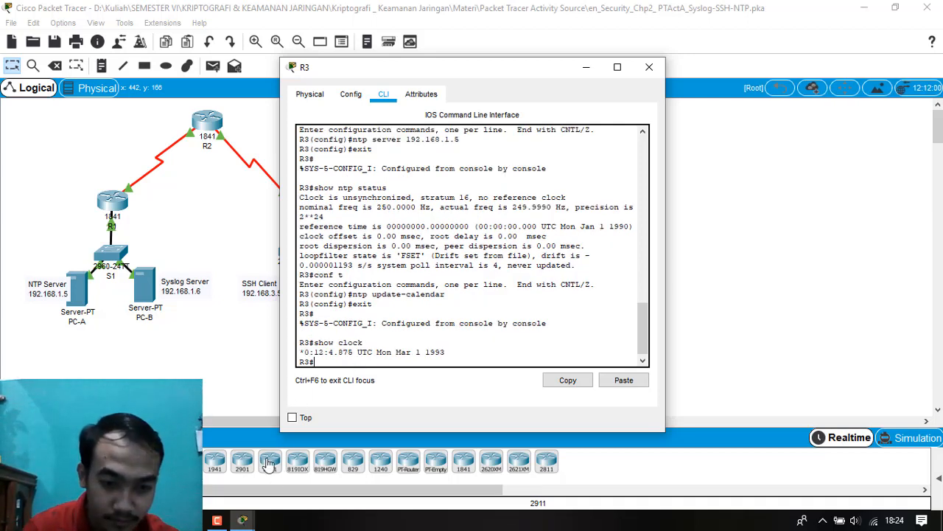
Consult the activity instructions on timestamping log messages, and switch from R3's window to router R1's command line.
{"action": "left_click", "coordinate": [241, 526]}
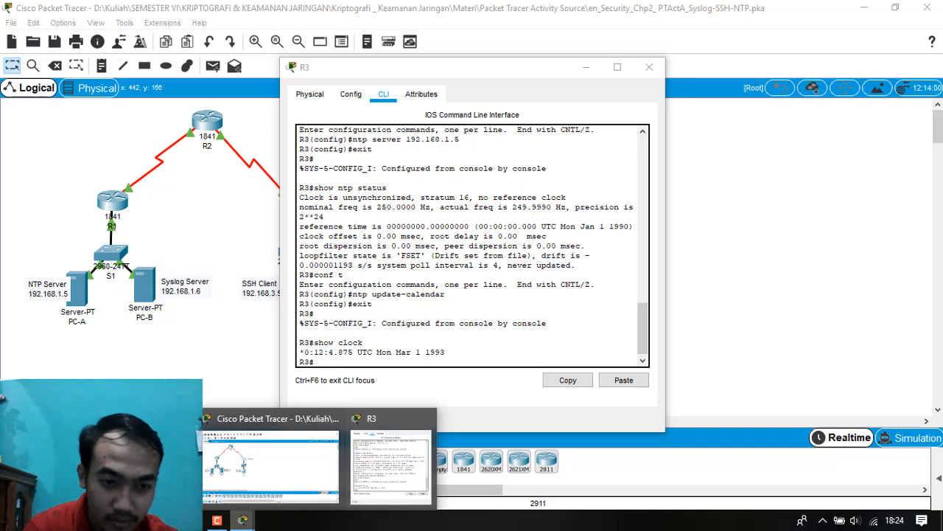
{"action": "left_click", "coordinate": [154, 475]}
{"action": "scroll", "coordinate": [204, 354], "scroll_direction": "down", "scroll_amount": 3}
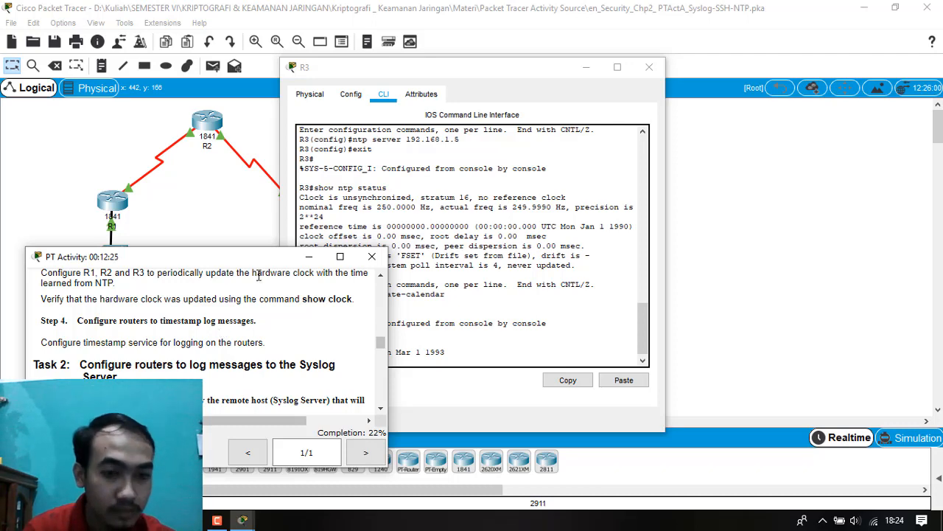
{"action": "left_click", "coordinate": [309, 257]}
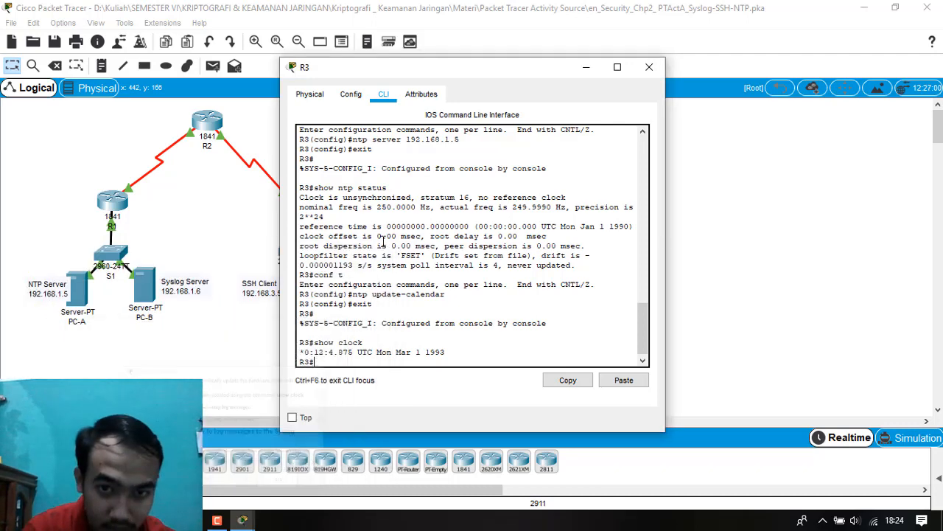
{"action": "left_click", "coordinate": [648, 67]}
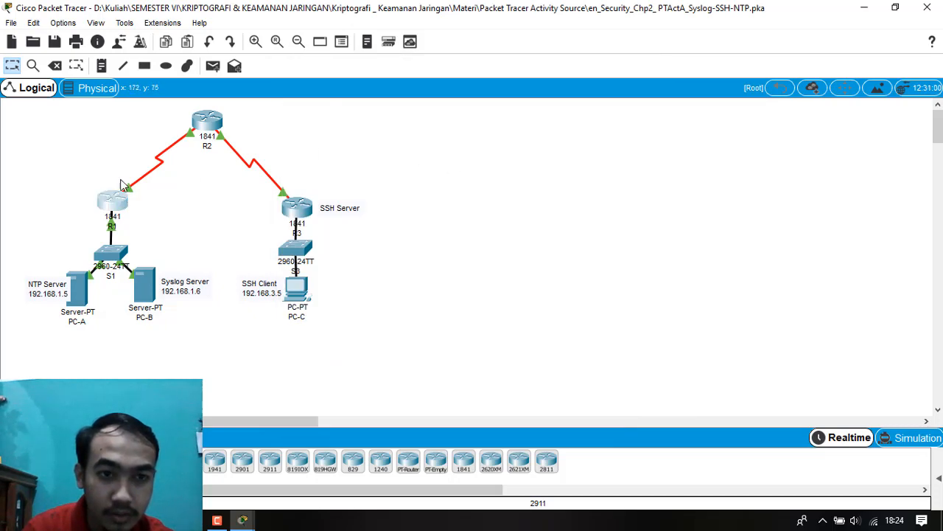
{"action": "left_click", "coordinate": [120, 198]}
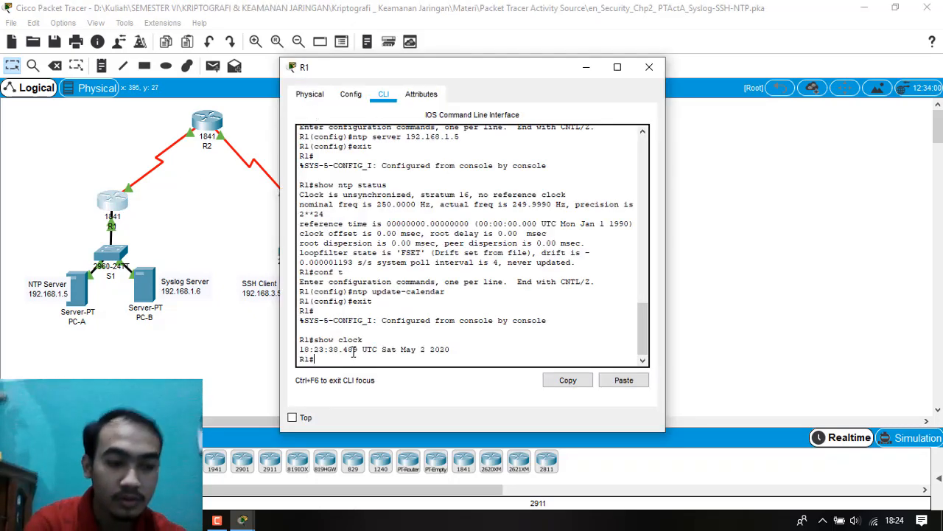
Enter global configuration mode on R1 with conf t.
{"action": "type", "text": "e"}
{"action": "type", "text": "co"}
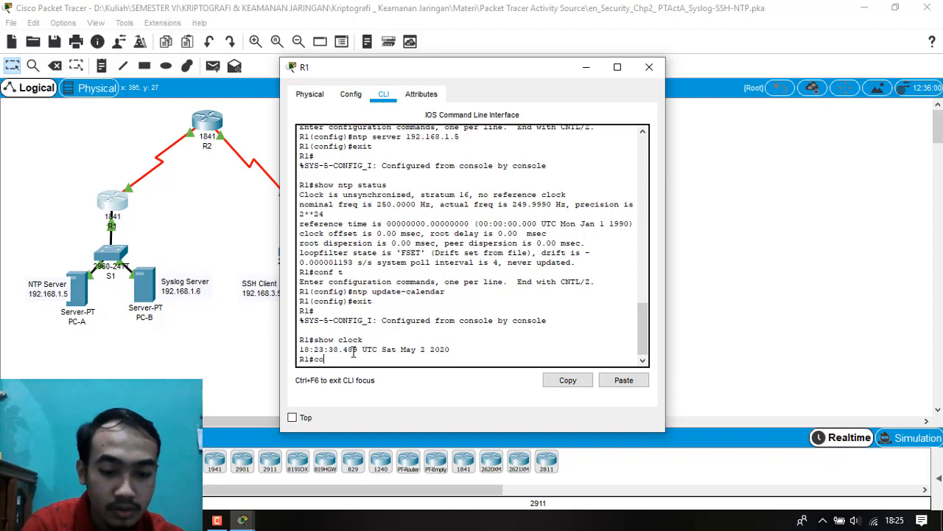
{"action": "type", "text": "nf t"}
{"action": "key", "text": "Return"}
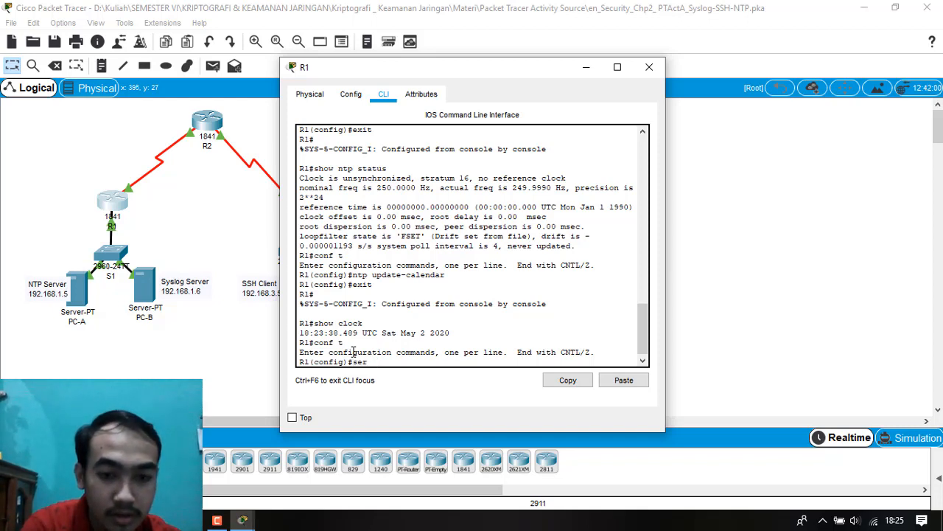
Try to enable log message timestamps on R1 with service timestamps log datetime mesc.
{"action": "type", "text": "service"}
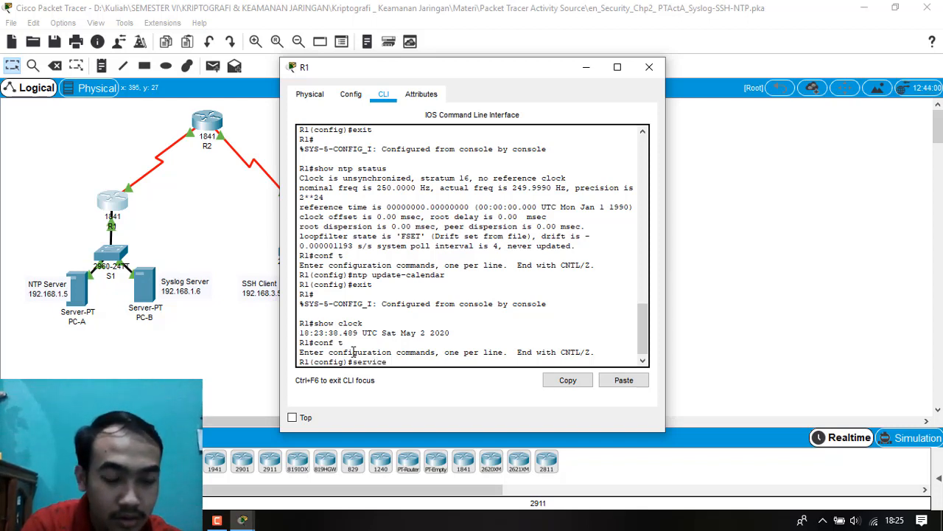
{"action": "type", "text": " timesta"}
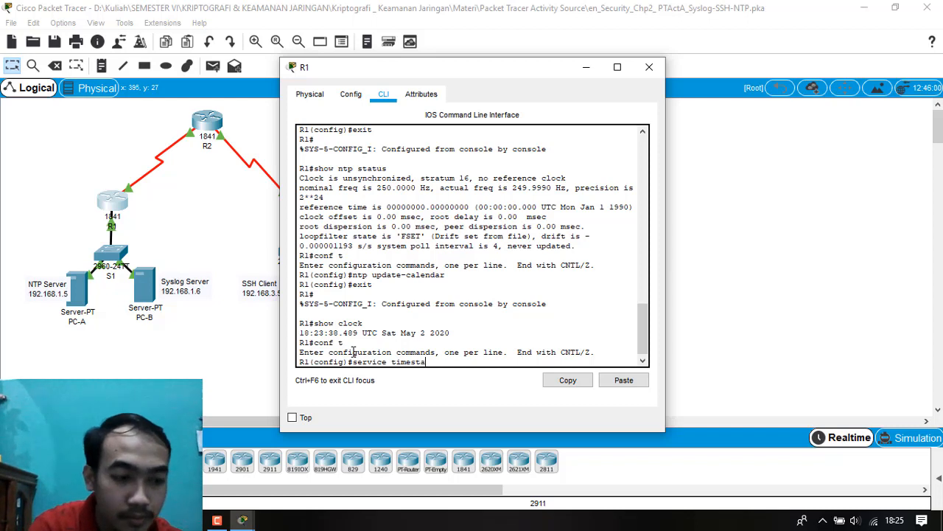
{"action": "type", "text": "mps log"}
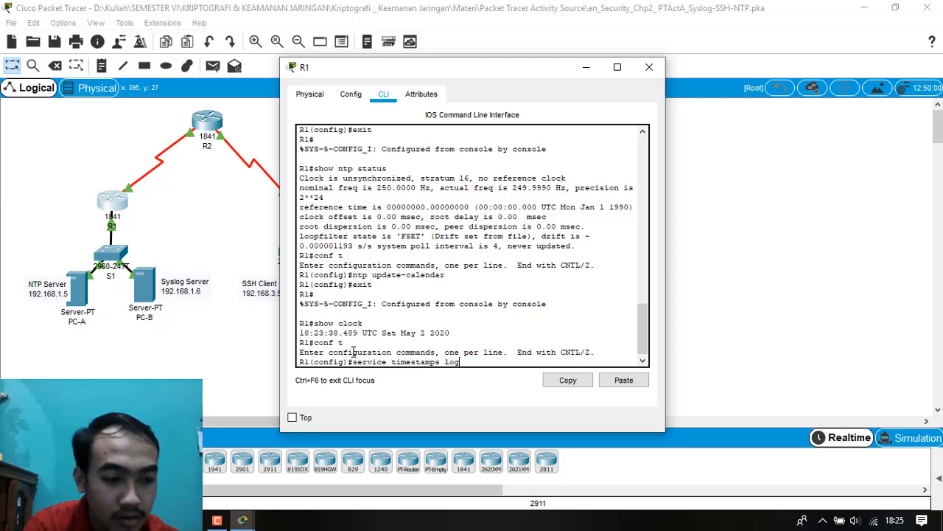
{"action": "type", "text": " date"}
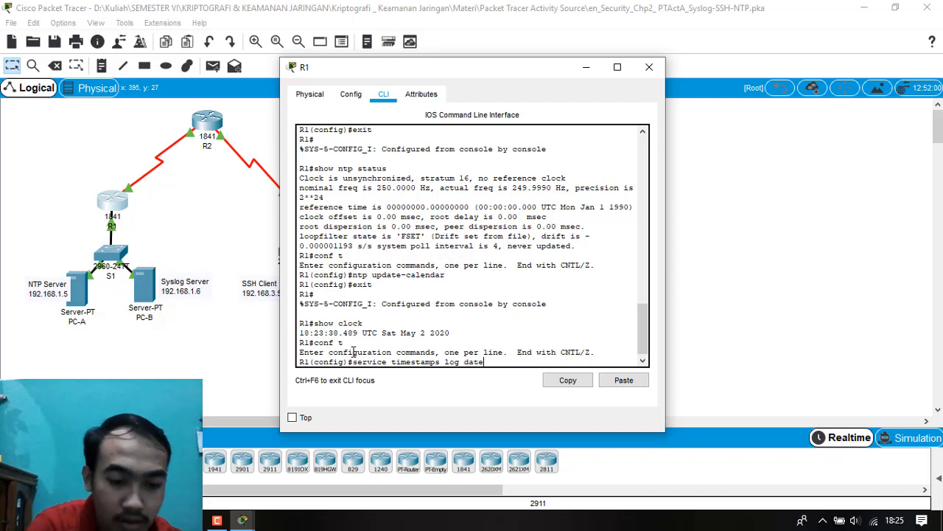
{"action": "type", "text": "time"}
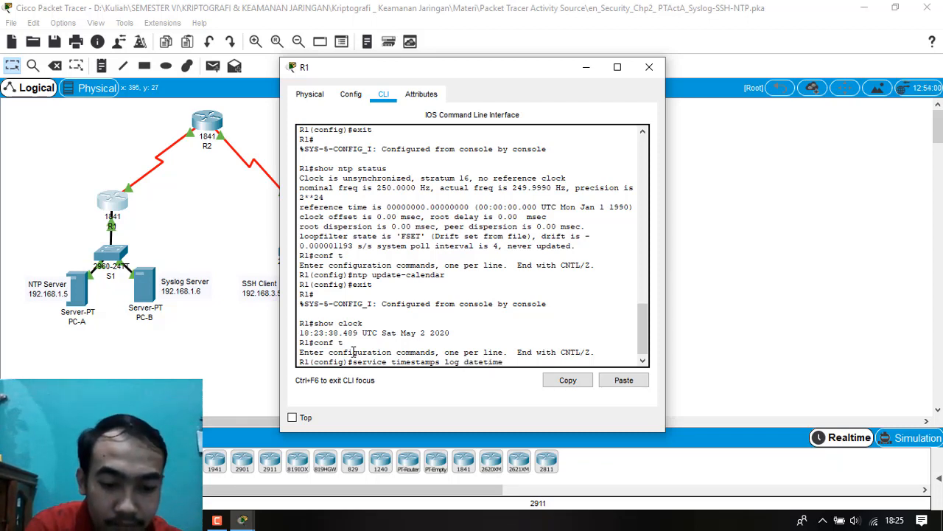
{"action": "type", "text": " mes"}
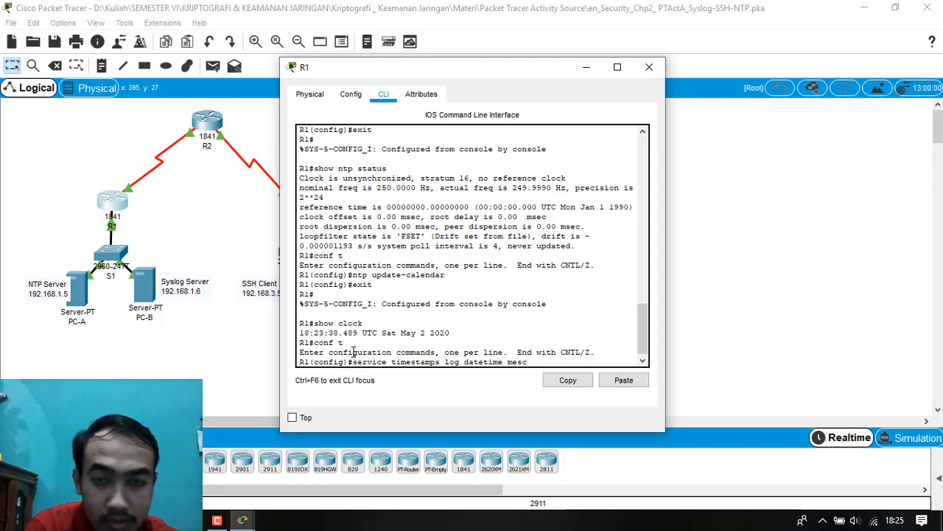
{"action": "key", "text": "Return"}
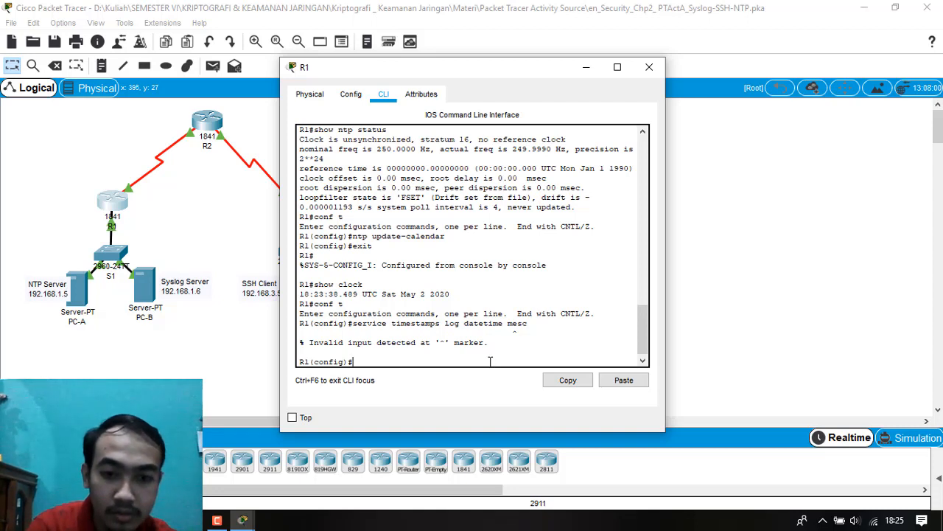
Enable millisecond log timestamps on R1 with the corrected command service timestamps log datetime msec.
{"action": "key", "text": "Up"}
{"action": "key", "text": "BackSpace"}
{"action": "key", "text": "BackSpace"}
{"action": "key", "text": "BackSpace"}
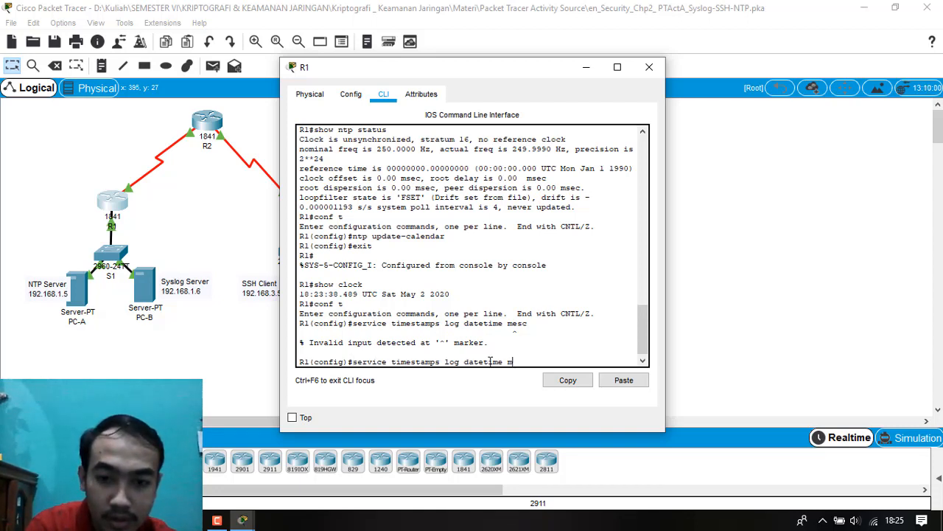
{"action": "type", "text": "sec"}
{"action": "key", "text": "Return"}
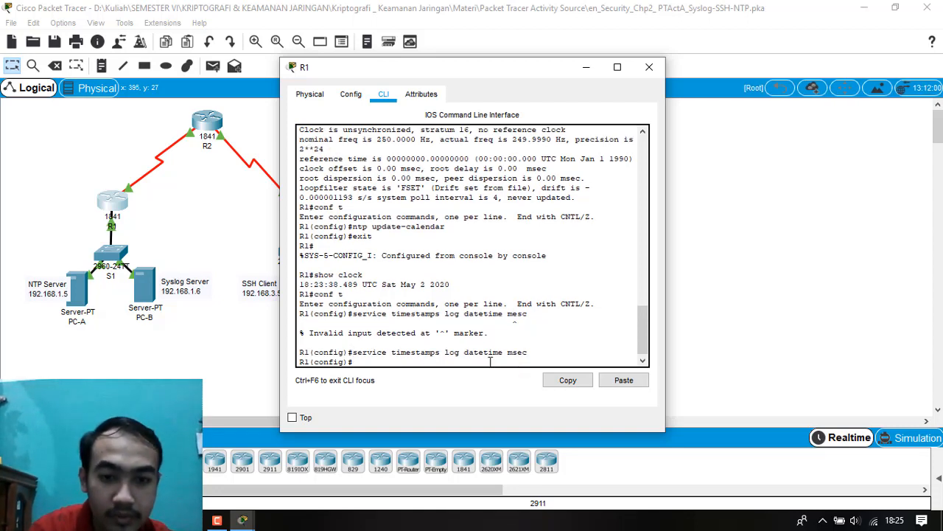
Close R1's window and enter global configuration mode in router R2's command line.
{"action": "left_click", "coordinate": [646, 70]}
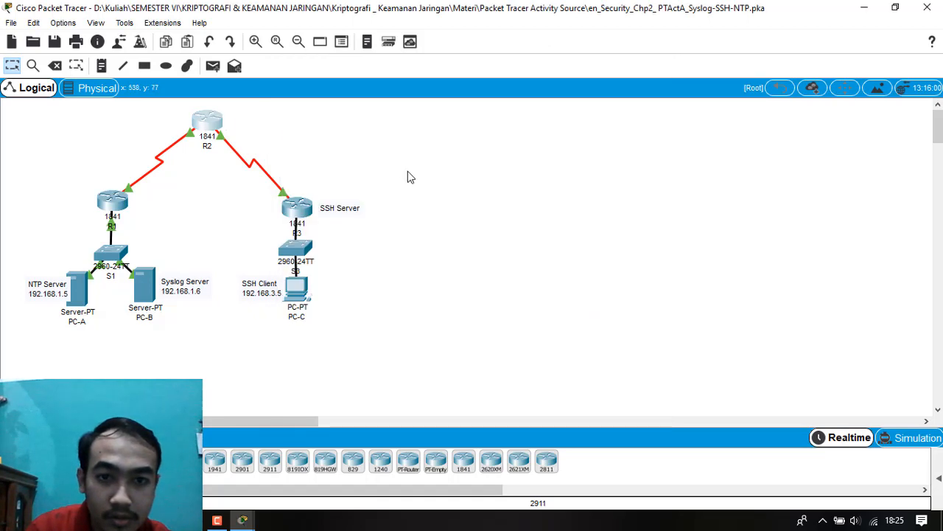
{"action": "left_click", "coordinate": [216, 128]}
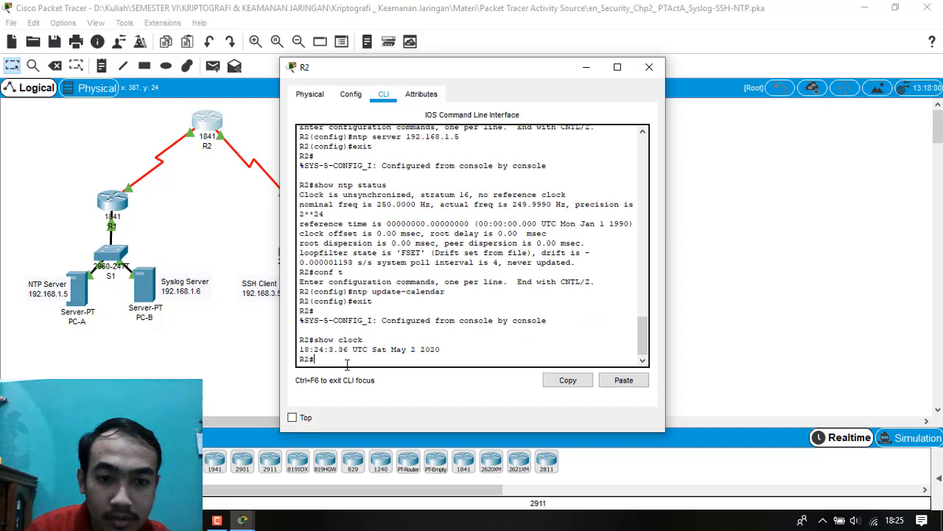
{"action": "type", "text": "conf t"}
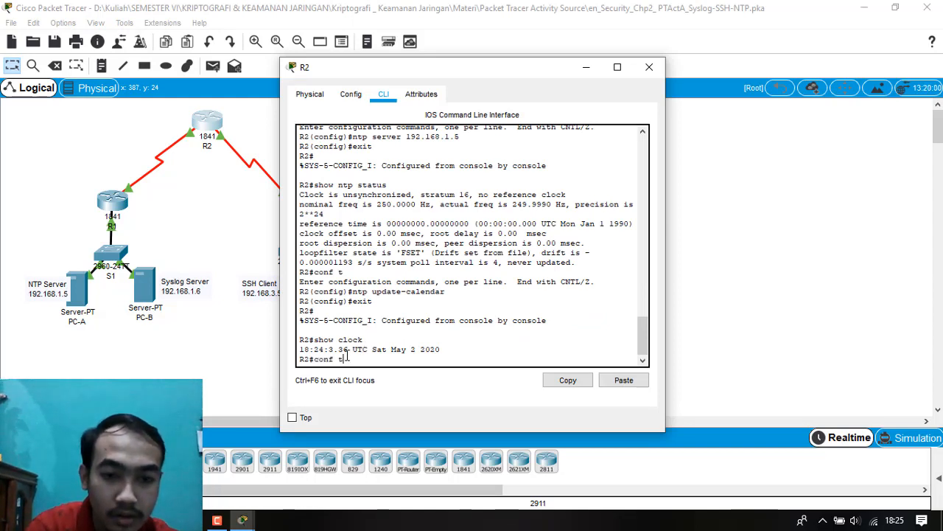
{"action": "key", "text": "Return"}
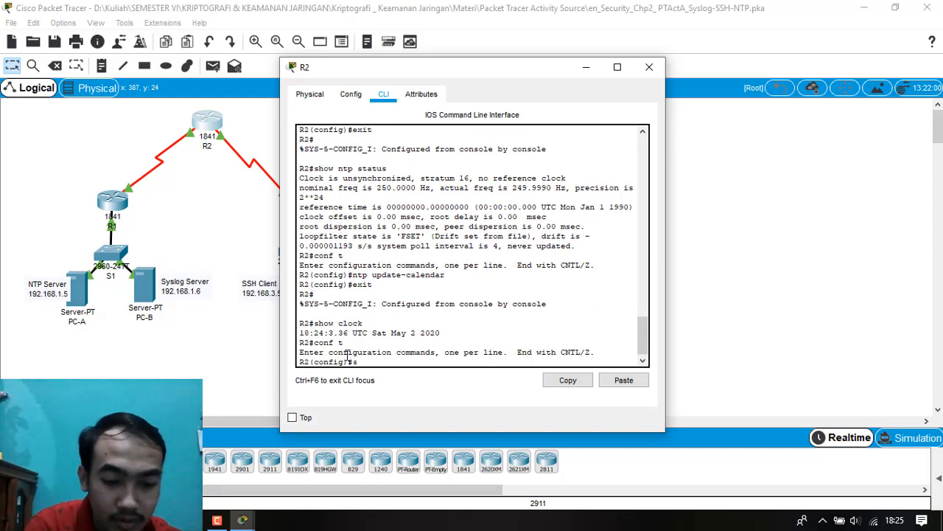
Enable millisecond timestamps for log messages on R2 with service timestamps log datetime msec.
{"action": "type", "text": "service time"}
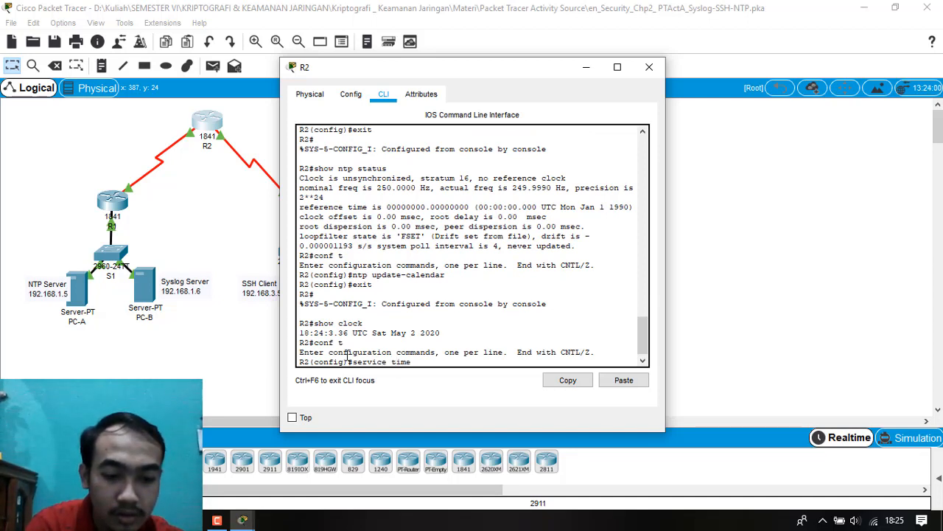
{"action": "type", "text": "stamps"}
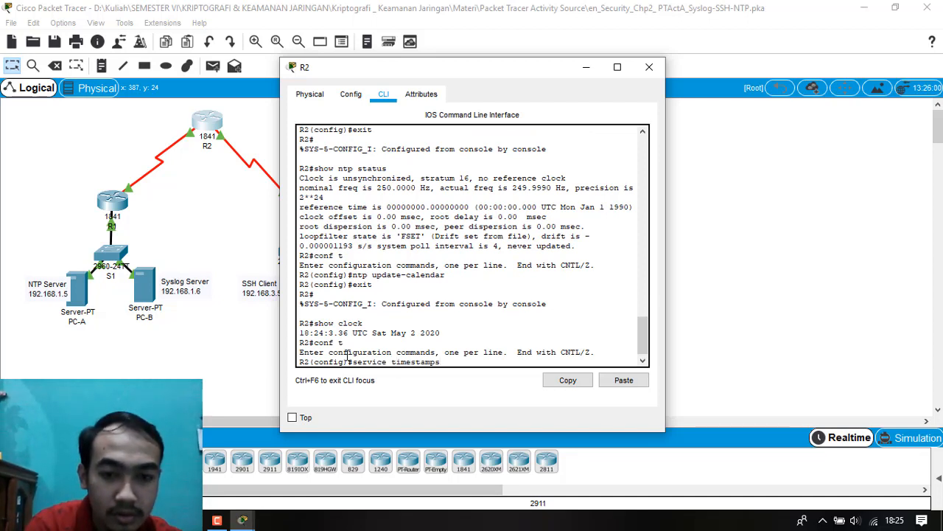
{"action": "type", "text": " lo"}
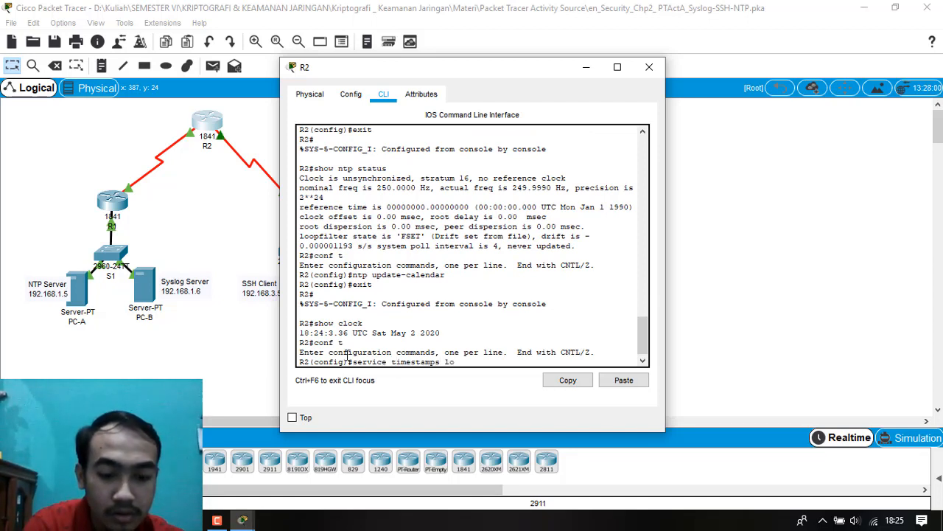
{"action": "type", "text": "g datetim"}
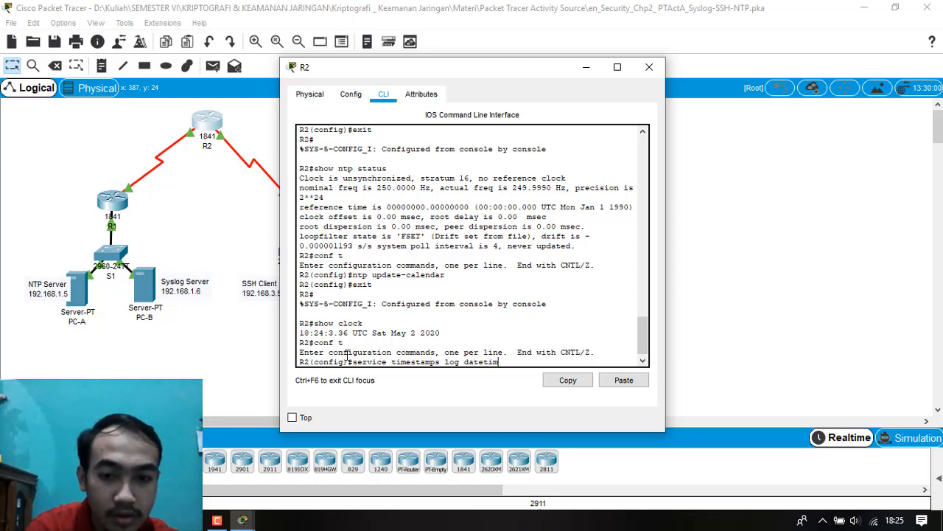
{"action": "type", "text": "e "}
{"action": "type", "text": "me ms"}
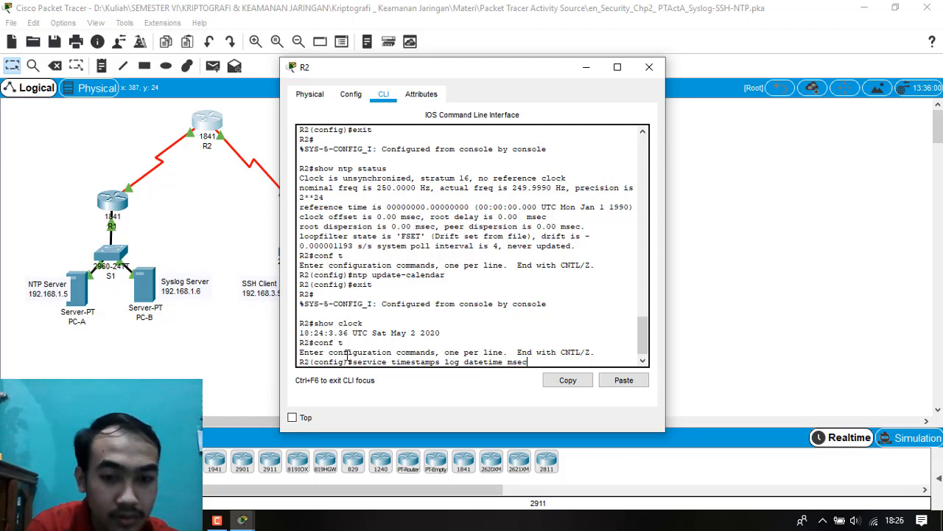
{"action": "type", "text": "ec"}
{"action": "key", "text": "Return"}
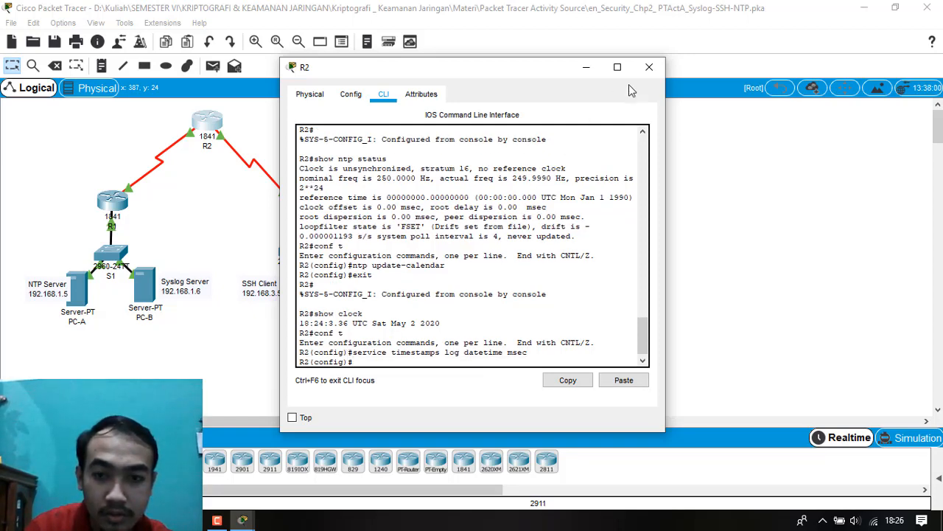
Close R2's window and open router R3's command line, ready for command entry.
{"action": "left_click", "coordinate": [649, 67]}
{"action": "left_click", "coordinate": [298, 209]}
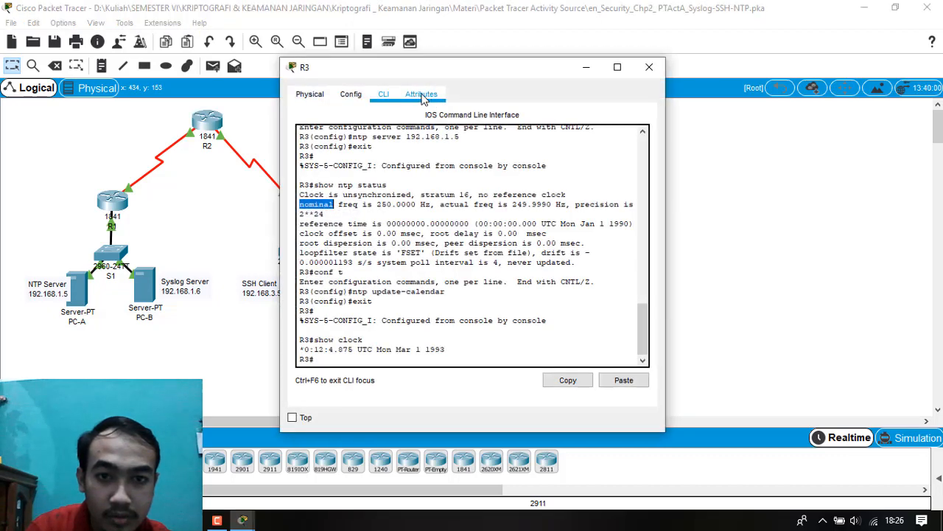
{"action": "left_click", "coordinate": [356, 345]}
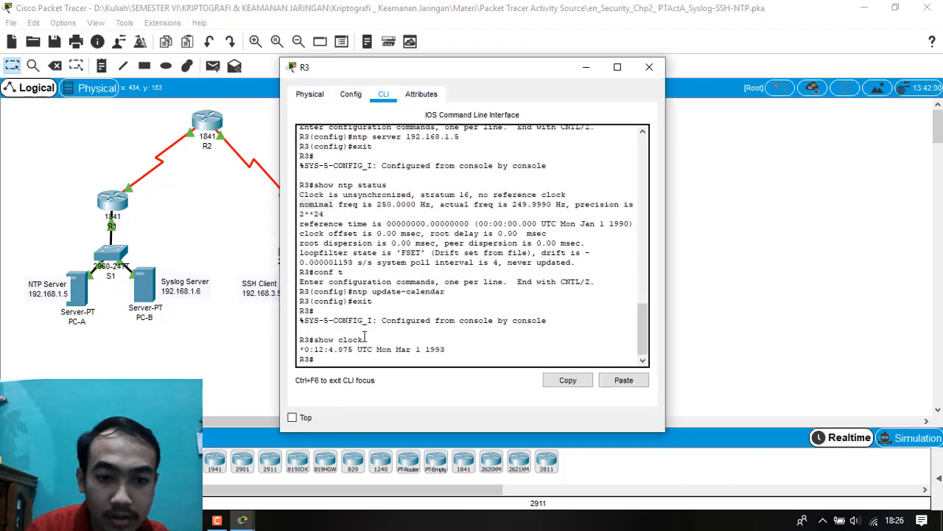
Enter global configuration mode on R3 and try to enable log timestamps with service timestamps log datetime mesc.
{"action": "type", "text": "conf t"}
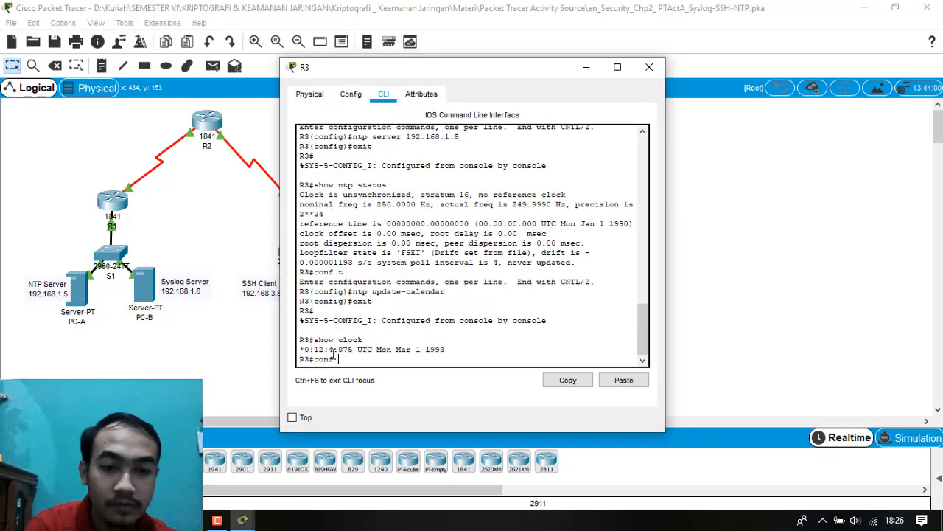
{"action": "key", "text": "Return"}
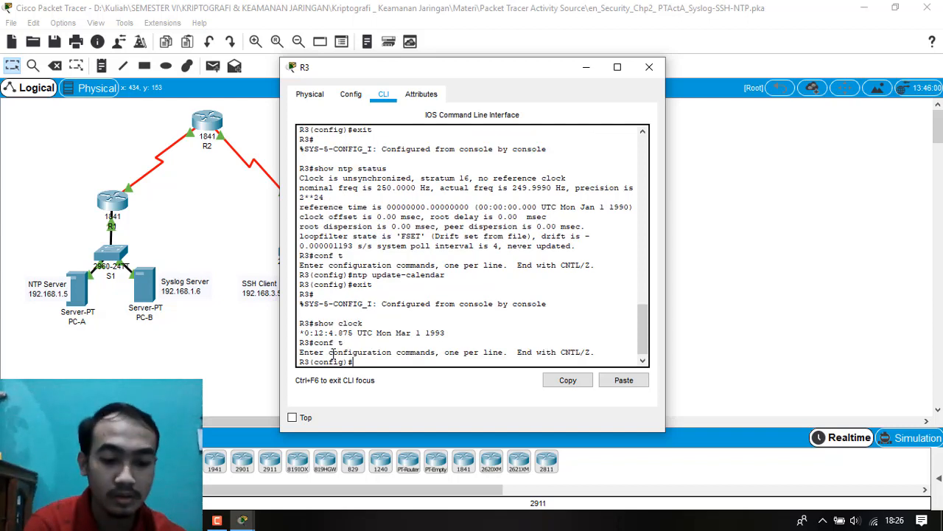
{"action": "type", "text": "service"}
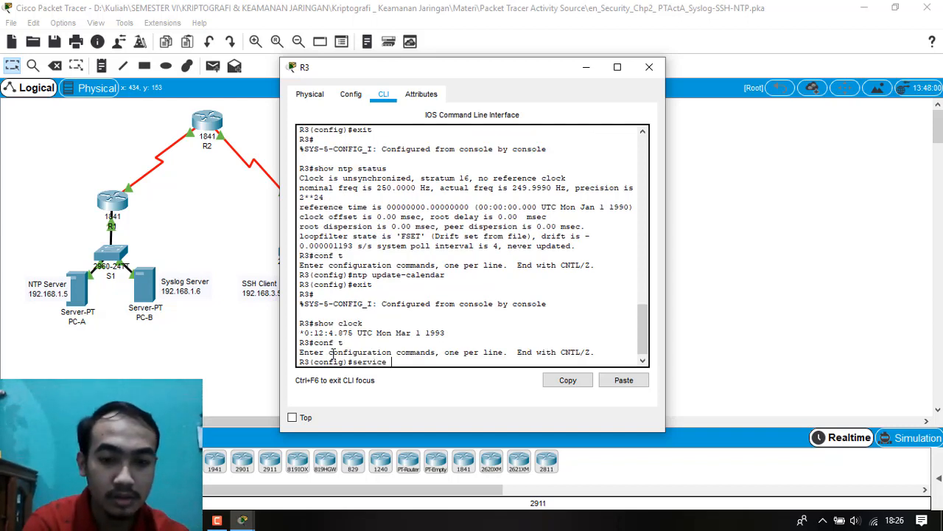
{"action": "type", "text": " timest"}
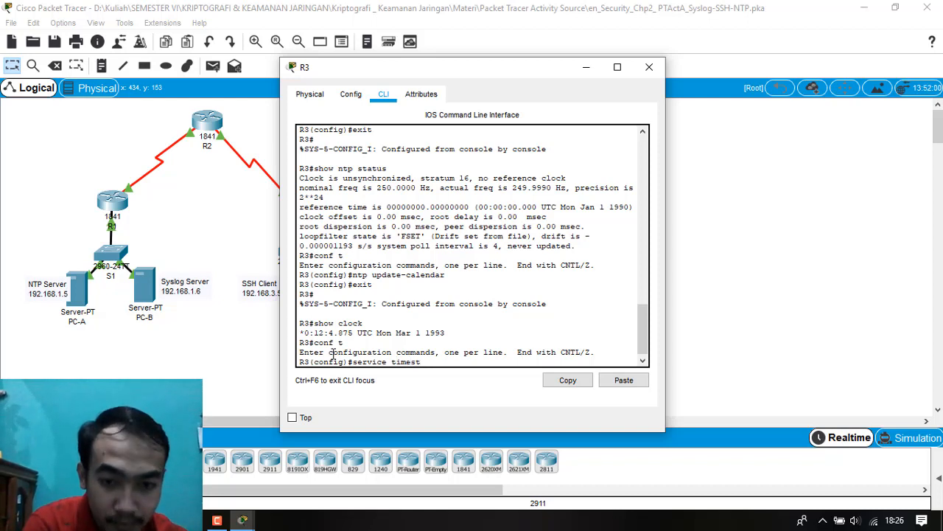
{"action": "type", "text": "amps"}
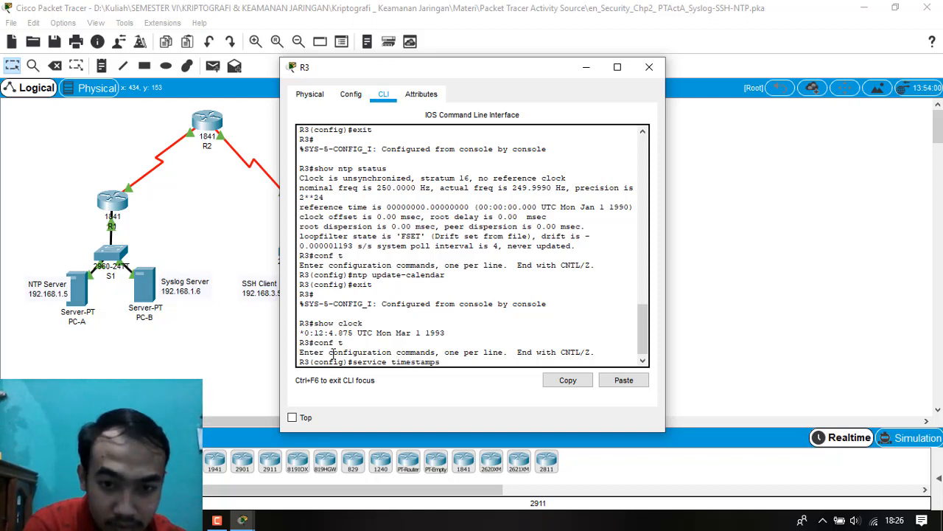
{"action": "type", "text": " log "}
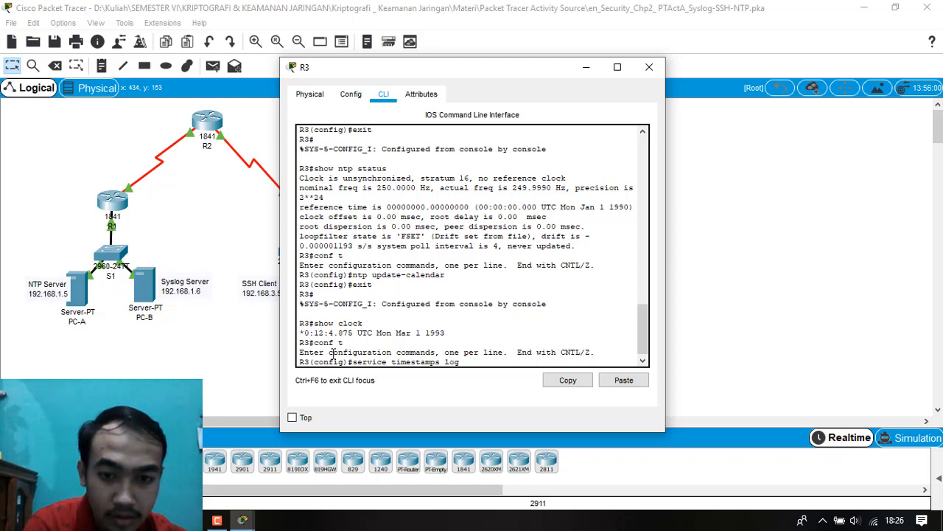
{"action": "type", "text": "date"}
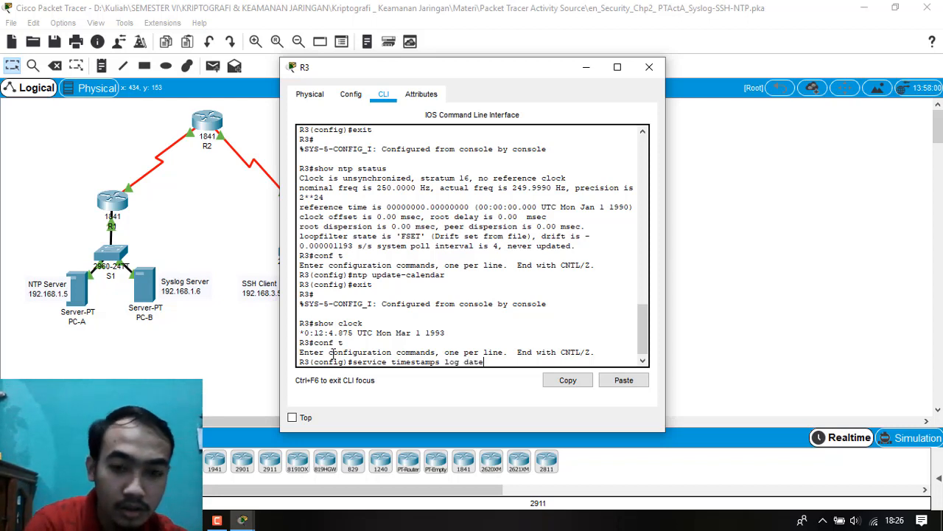
{"action": "type", "text": "time mesc"}
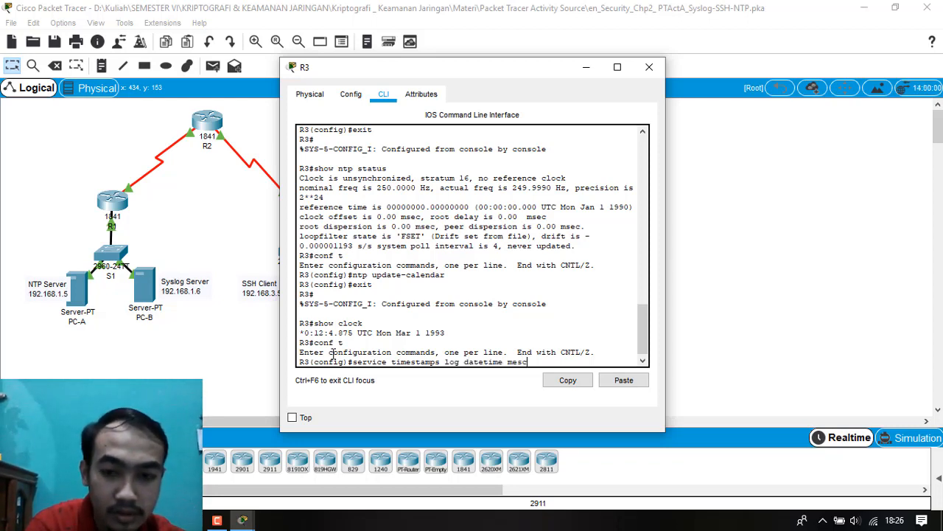
{"action": "key", "text": "Return"}
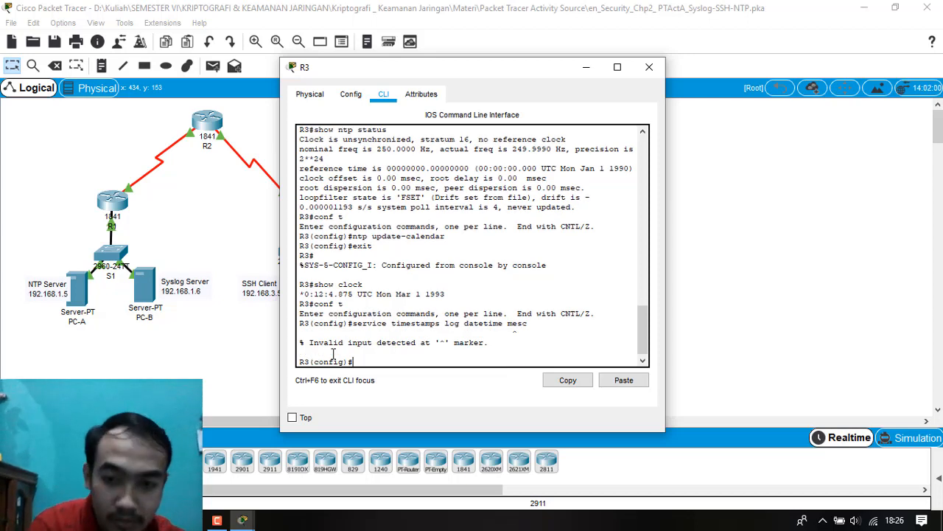
Enable millisecond log timestamps on R3 with the corrected command service timestamps log datetime msec, and close R3's window.
{"action": "key", "text": "Up"}
{"action": "key", "text": "Left"}
{"action": "key", "text": "BackSpace"}
{"action": "key", "text": "Left"}
{"action": "type", "text": "s"}
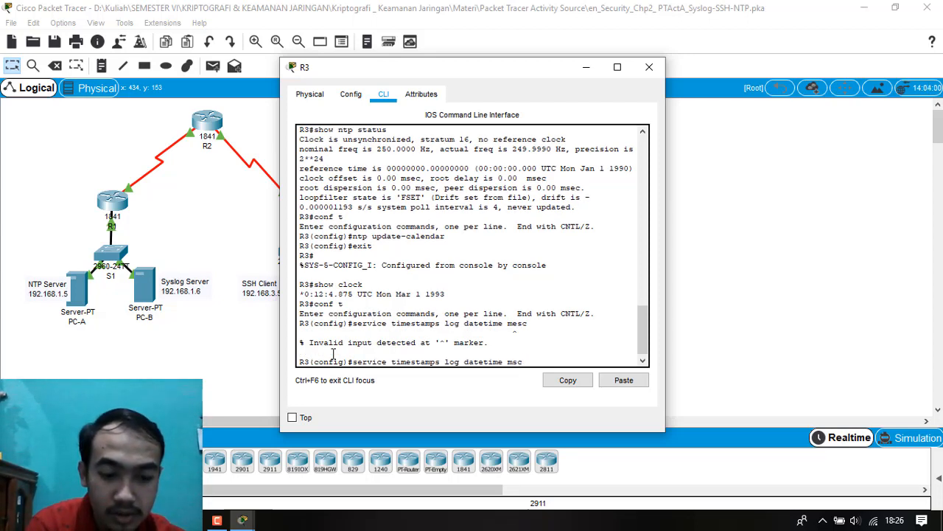
{"action": "key", "text": "Return"}
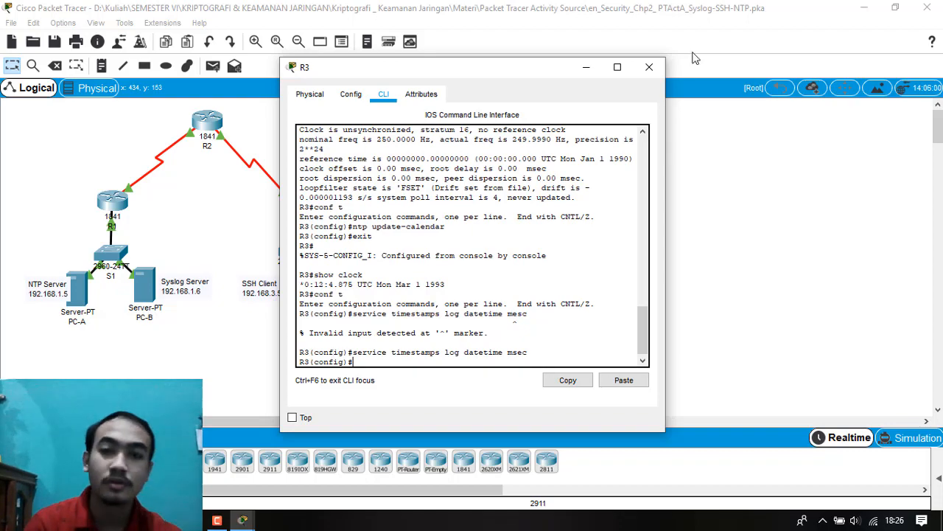
{"action": "left_click", "coordinate": [649, 67]}
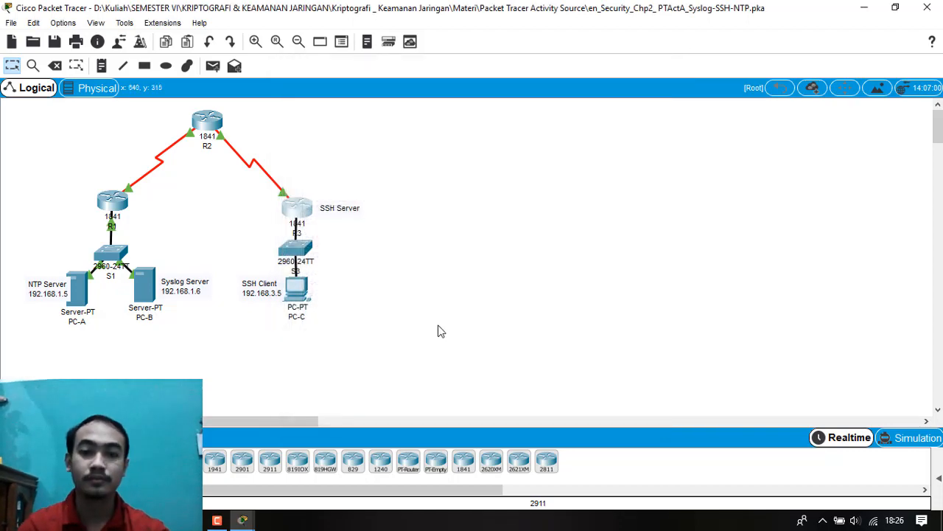
Review the Task 2 instructions on logging messages to the Syslog Server in the PT Activity window, then minimize it.
{"action": "mouse_move", "coordinate": [243, 520]}
{"action": "left_click", "coordinate": [219, 460]}
{"action": "scroll", "coordinate": [205, 330], "scroll_direction": "down", "scroll_amount": 2}
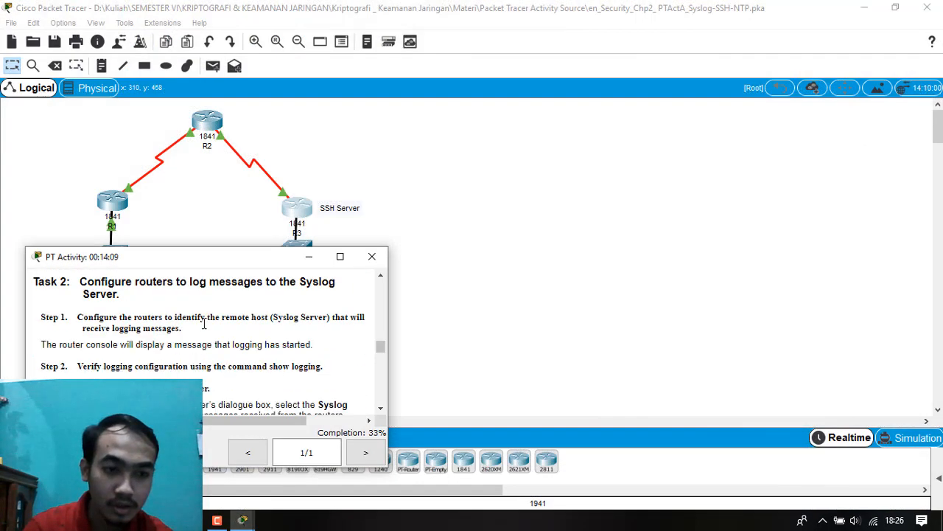
{"action": "scroll", "coordinate": [205, 329], "scroll_direction": "up", "scroll_amount": 1}
{"action": "scroll", "coordinate": [205, 329], "scroll_direction": "down", "scroll_amount": 1}
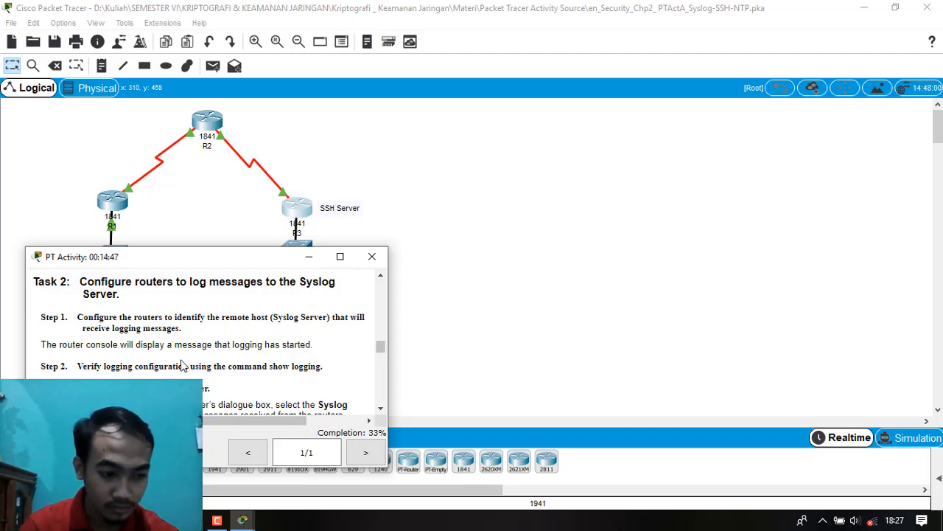
{"action": "left_click", "coordinate": [309, 256]}
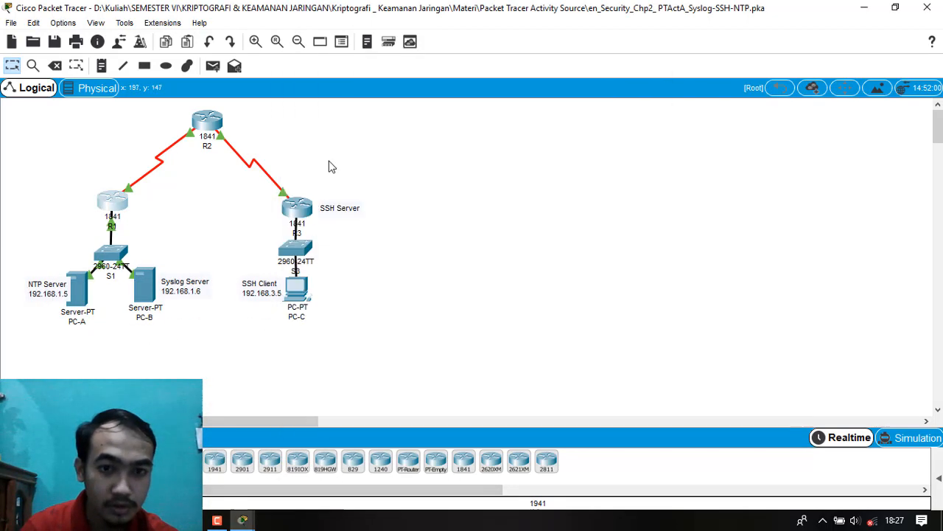
Set the Syslog server as R1's remote logging destination with logging host 192.168.1.6, and close R1's window.
{"action": "left_click", "coordinate": [114, 202]}
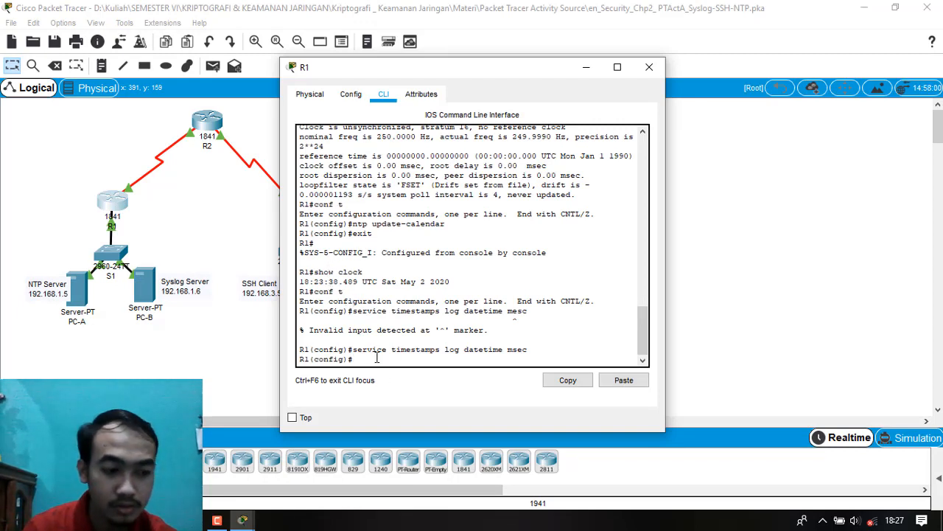
{"action": "type", "text": "log"}
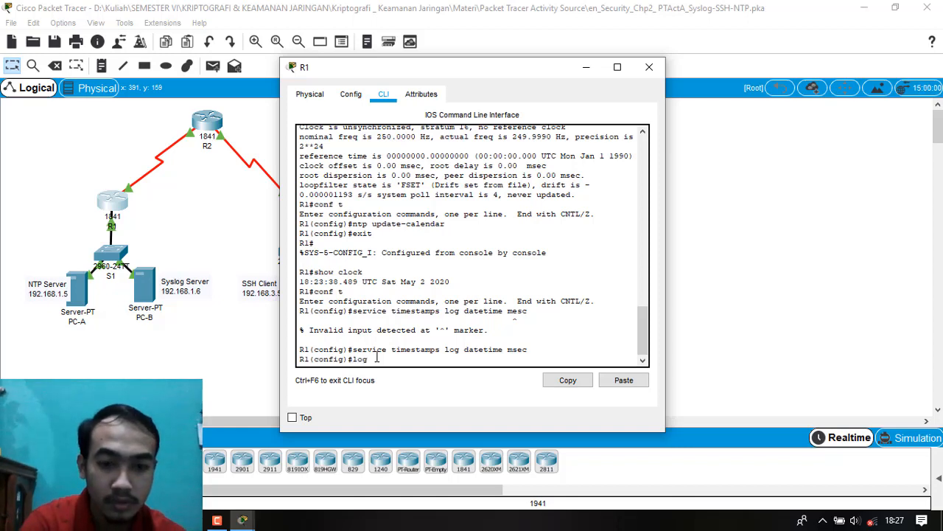
{"action": "type", "text": "ging"}
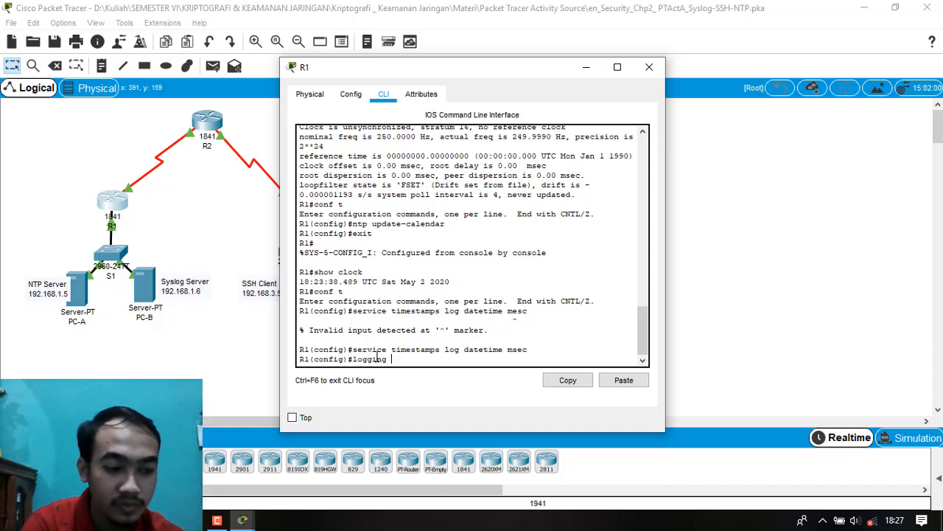
{"action": "type", "text": " host "}
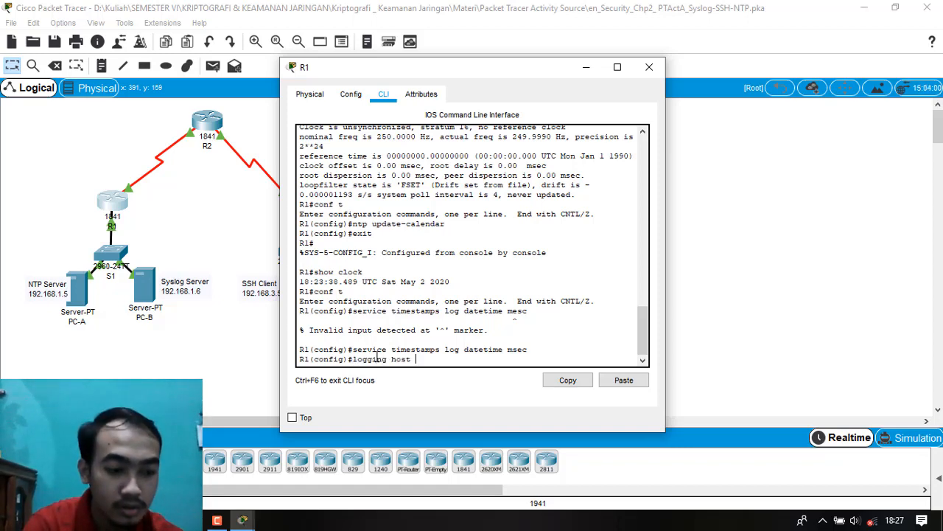
{"action": "type", "text": "192.1"}
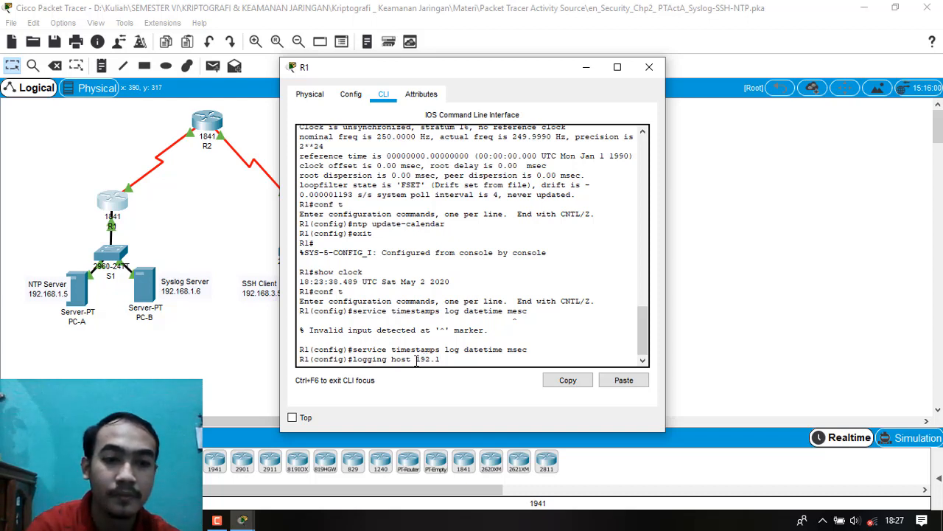
{"action": "type", "text": "68.1.6"}
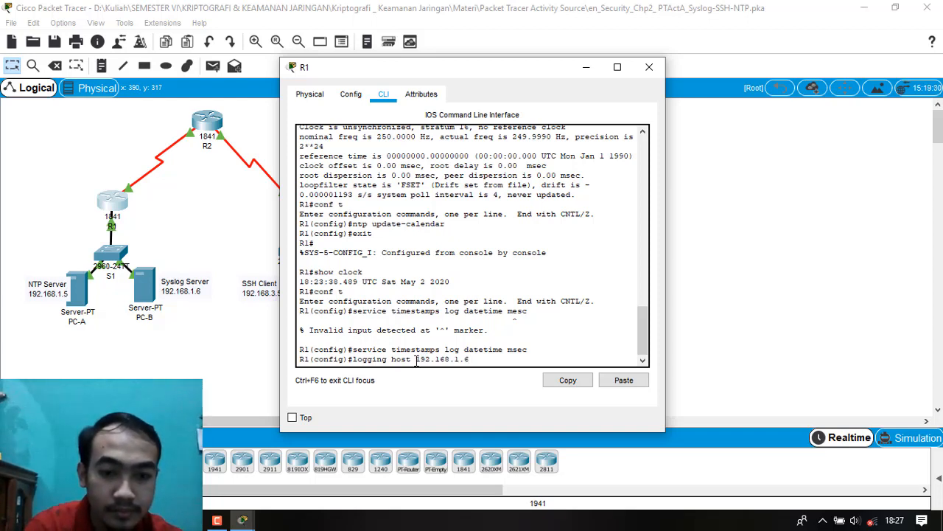
{"action": "key", "text": "Return"}
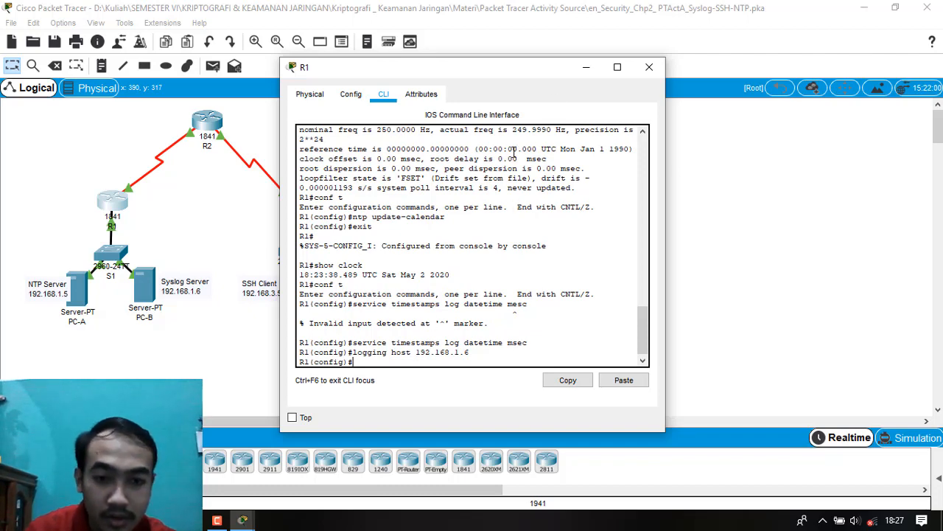
{"action": "left_click", "coordinate": [650, 67]}
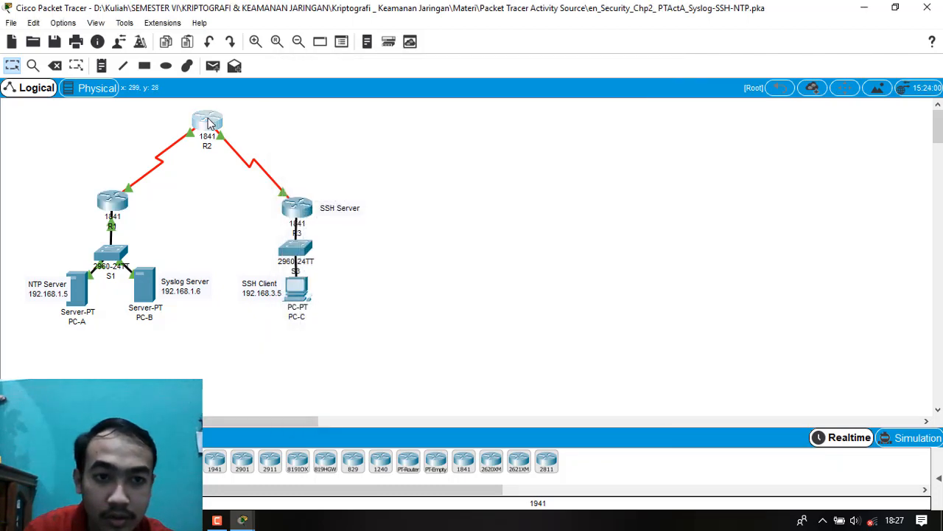
Configure R2 to send log messages to the Syslog server with logging host 192.168.1.6, and close R2's window.
{"action": "left_click", "coordinate": [209, 132]}
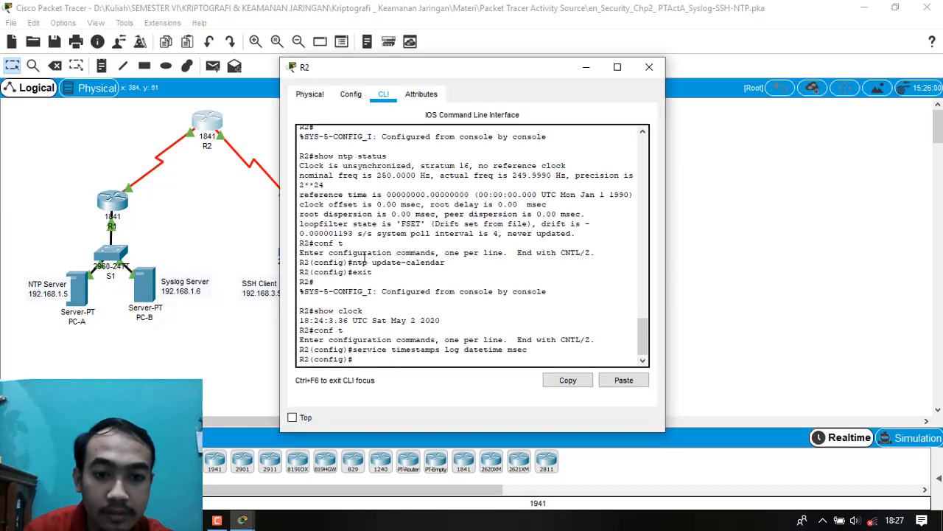
{"action": "type", "text": "logg"}
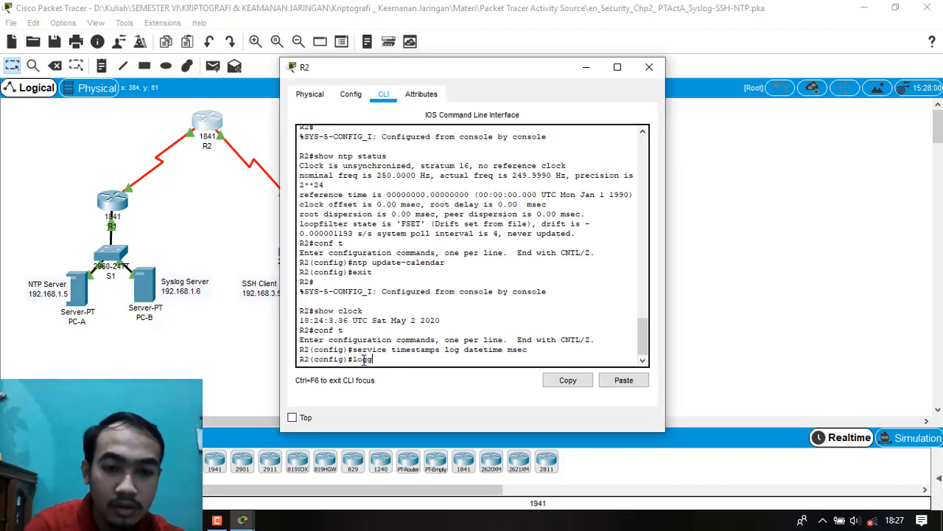
{"action": "type", "text": "ing host "}
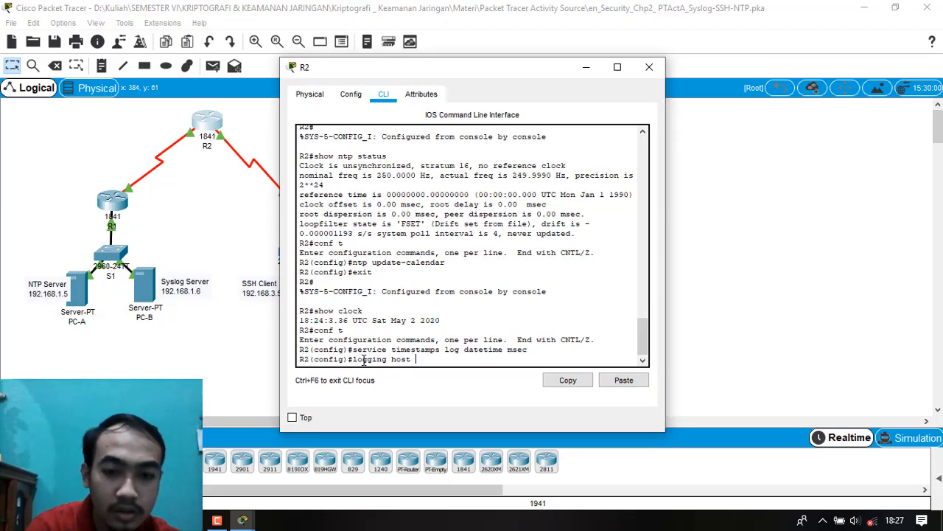
{"action": "type", "text": "192.168."}
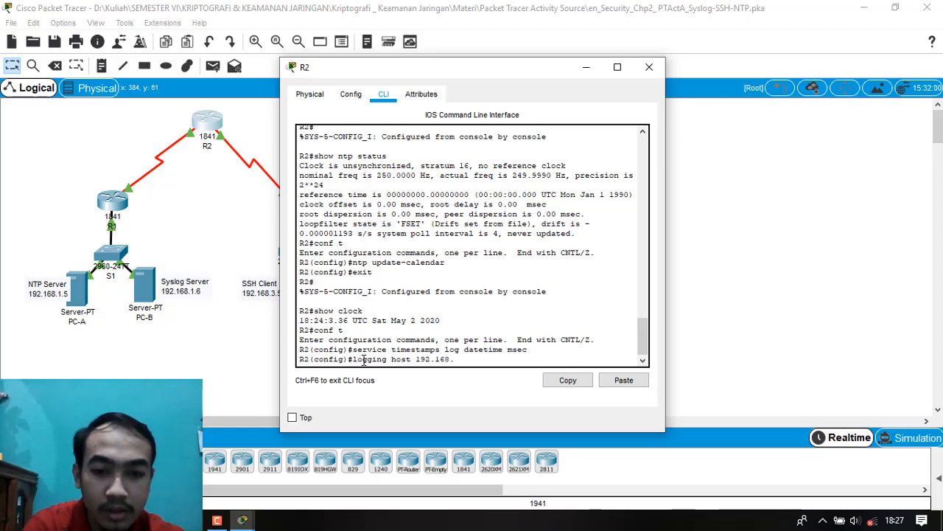
{"action": "type", "text": "1.6"}
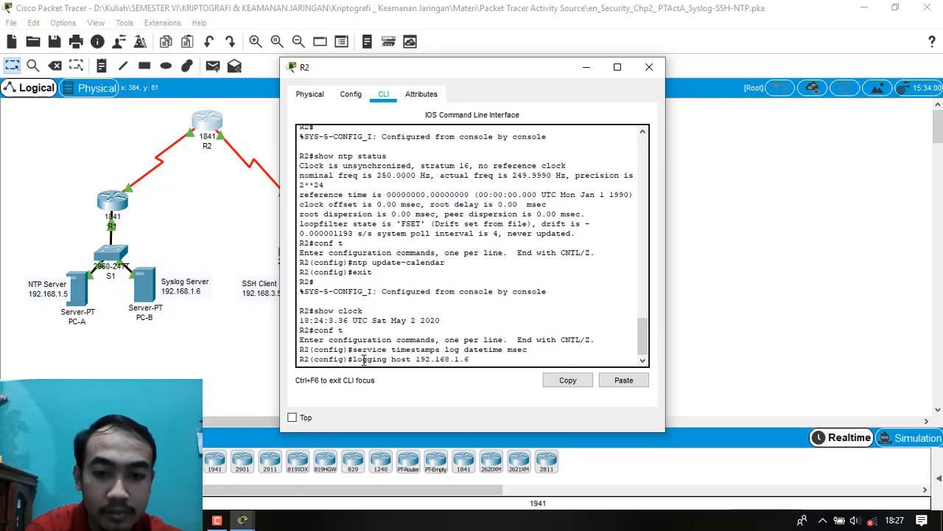
{"action": "key", "text": "Return"}
{"action": "left_click", "coordinate": [654, 71]}
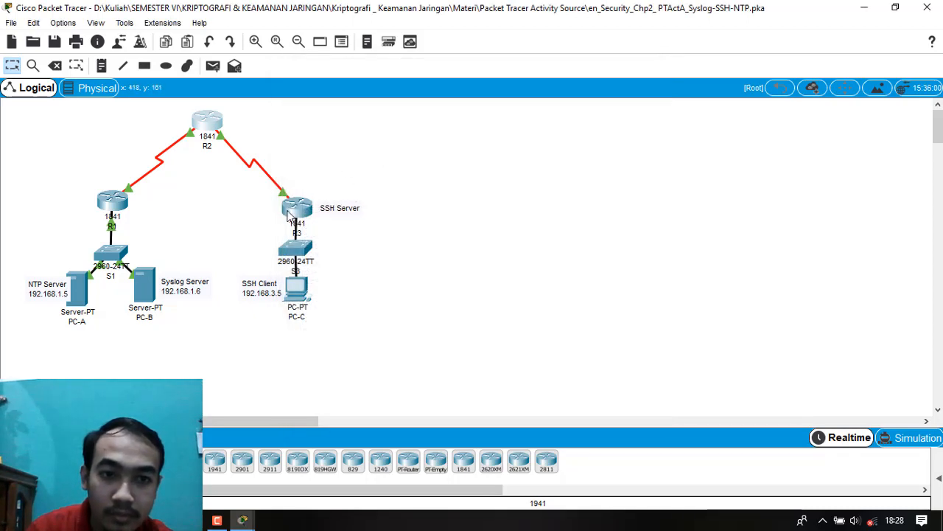
Configure R3 to send its log messages to the Syslog server with logging host 192.168.1.6.
{"action": "left_click", "coordinate": [298, 208]}
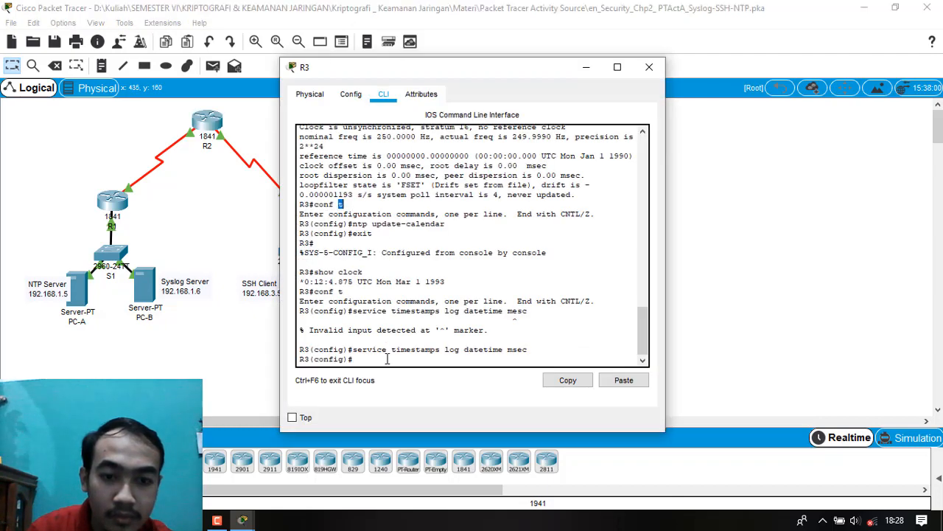
{"action": "type", "text": "log"}
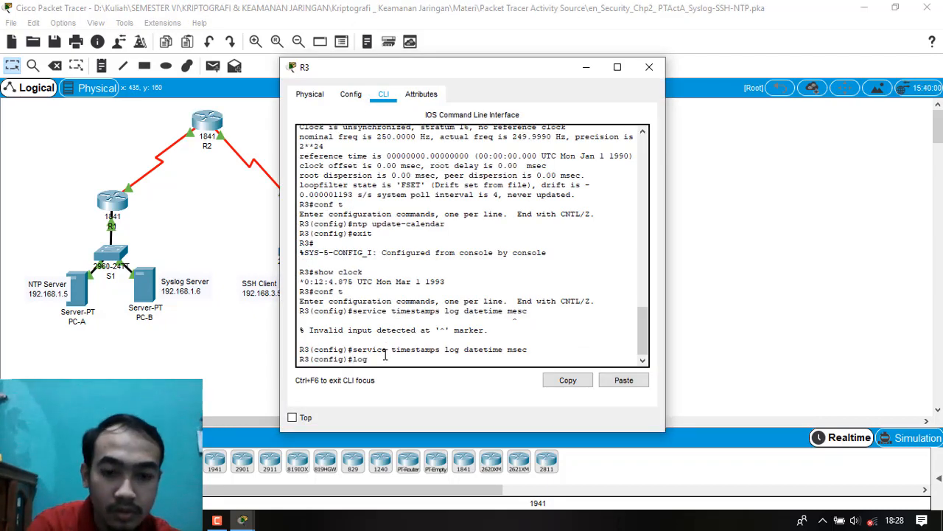
{"action": "type", "text": "ging host 192.16"}
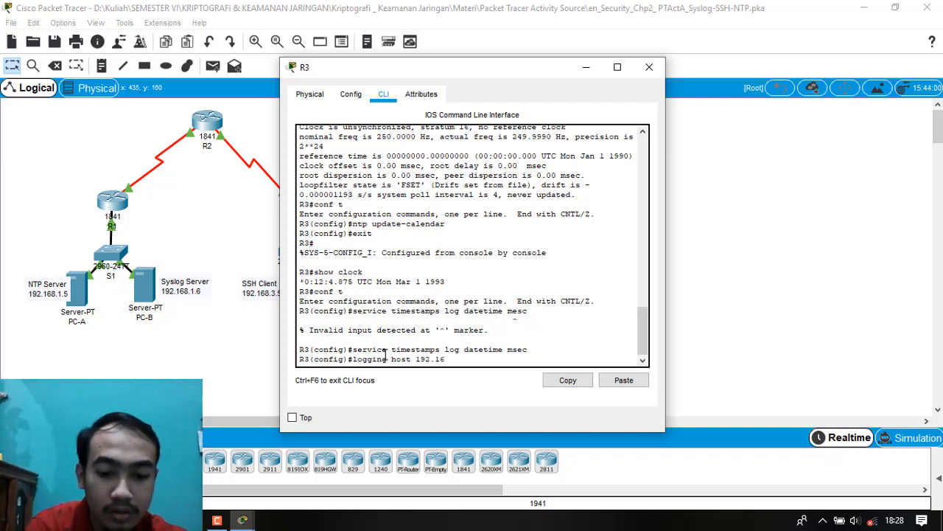
{"action": "type", "text": "8.1.6"}
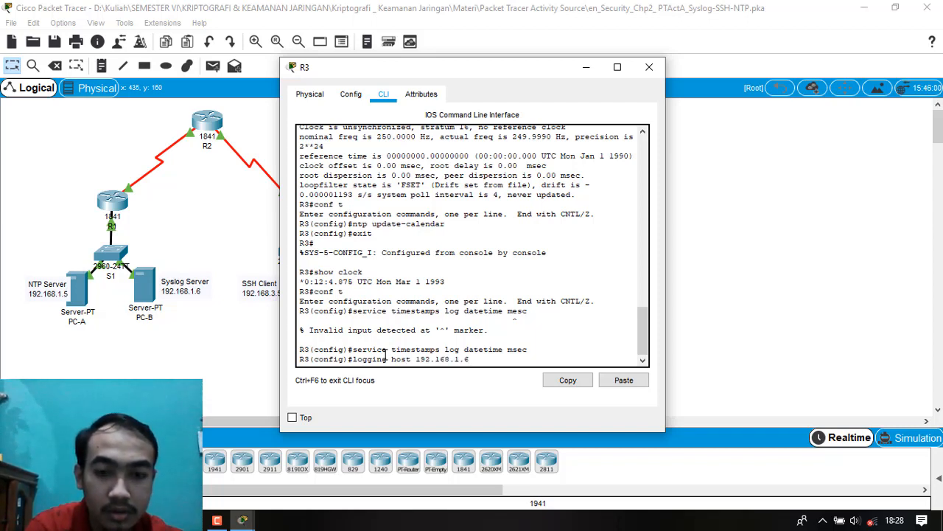
{"action": "key", "text": "Return"}
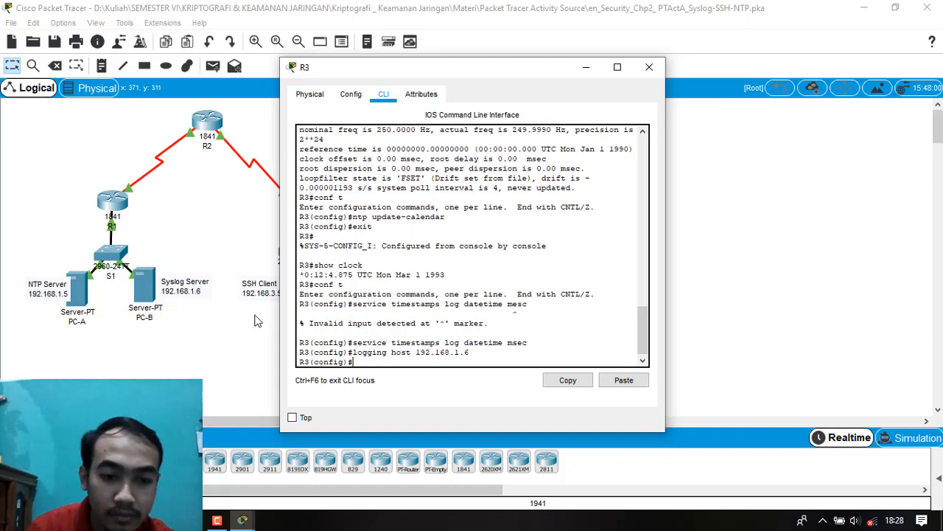
{"action": "left_click", "coordinate": [217, 521]}
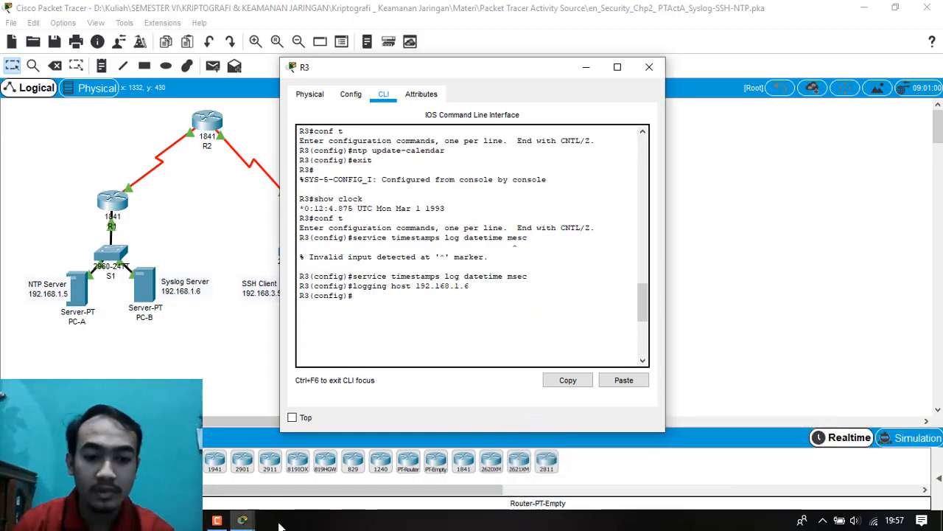
Review the Task 2 instructions on verifying the logging configuration in the PT Activity window, then minimize it and close R3's window.
{"action": "left_click", "coordinate": [242, 523]}
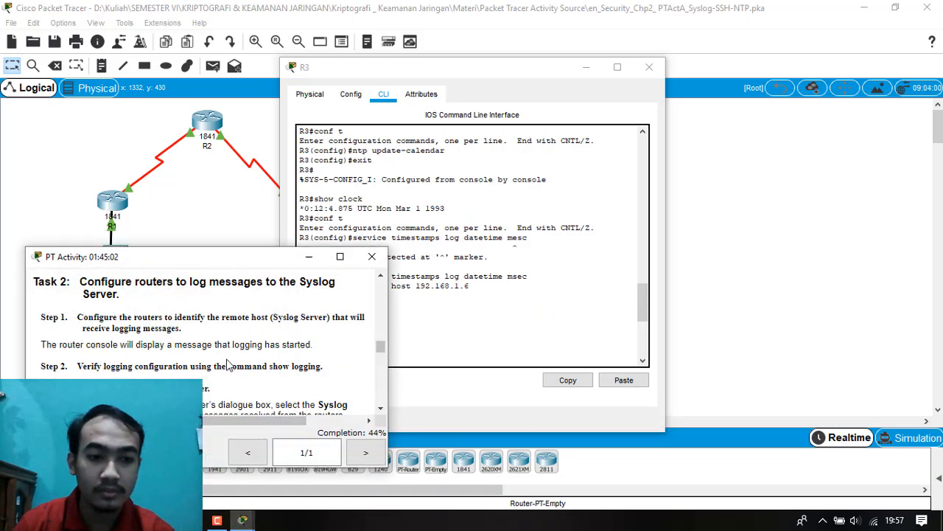
{"action": "scroll", "coordinate": [227, 364], "scroll_direction": "down", "scroll_amount": 1}
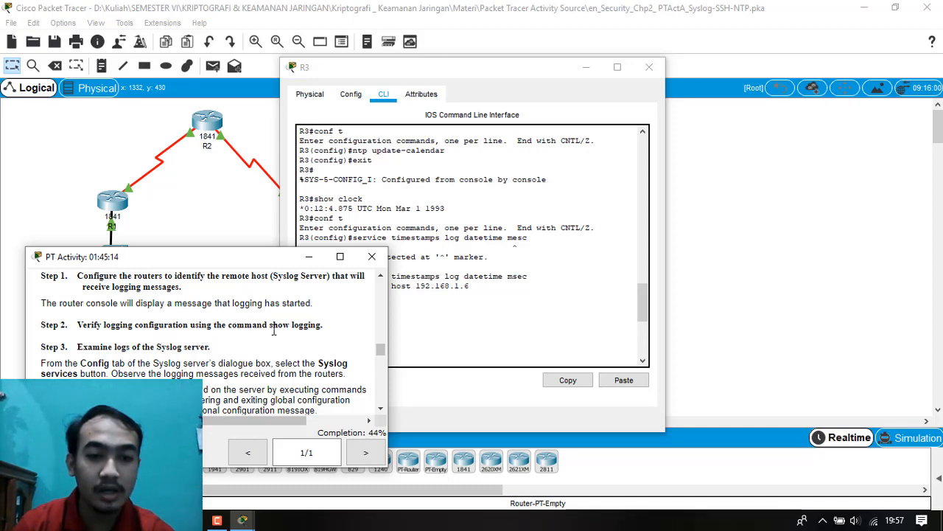
{"action": "left_click", "coordinate": [309, 256]}
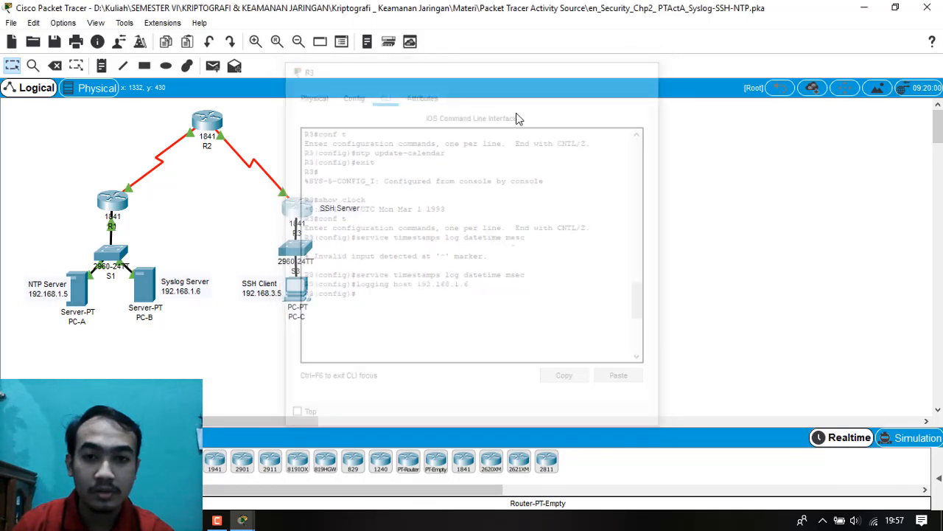
{"action": "left_click", "coordinate": [657, 67]}
{"action": "left_click", "coordinate": [101, 203]}
{"action": "left_click", "coordinate": [655, 67]}
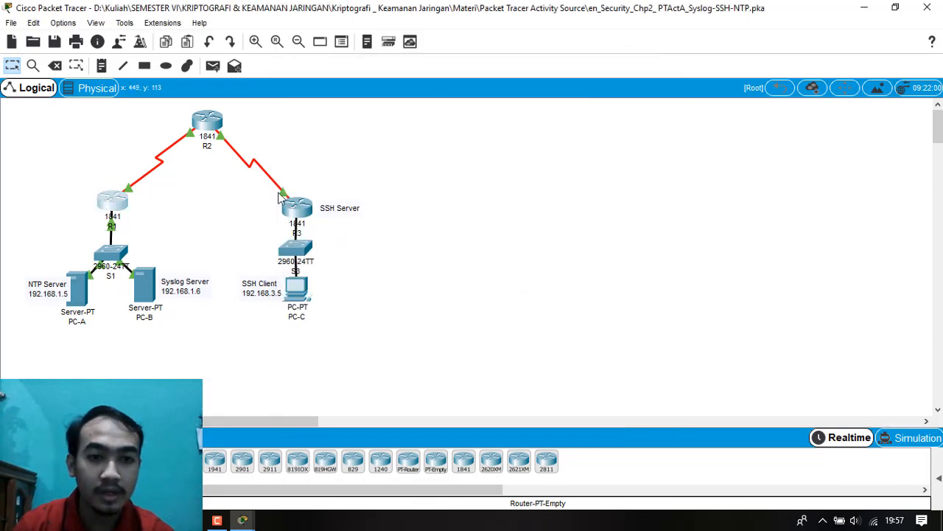
Open R1's command line and enter privileged EXEC mode with en and the enable password.
{"action": "left_click", "coordinate": [123, 210]}
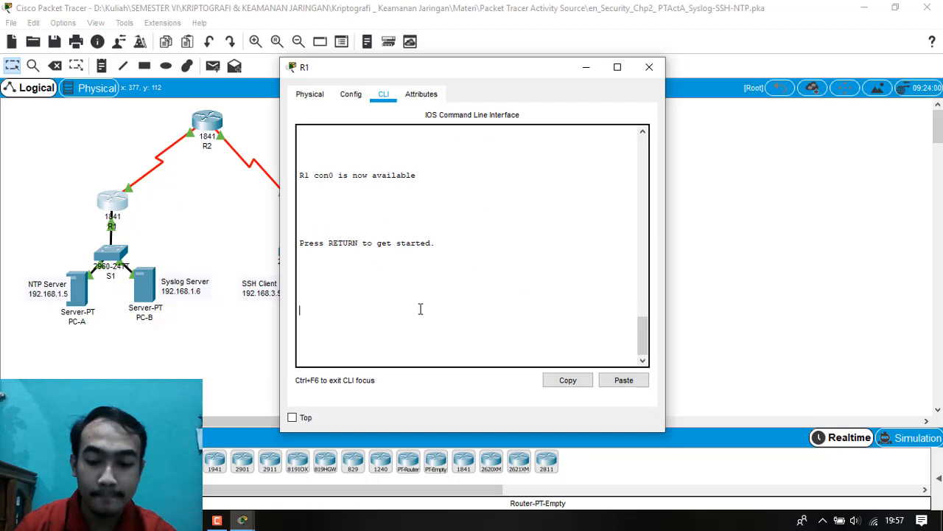
{"action": "key", "text": "Return"}
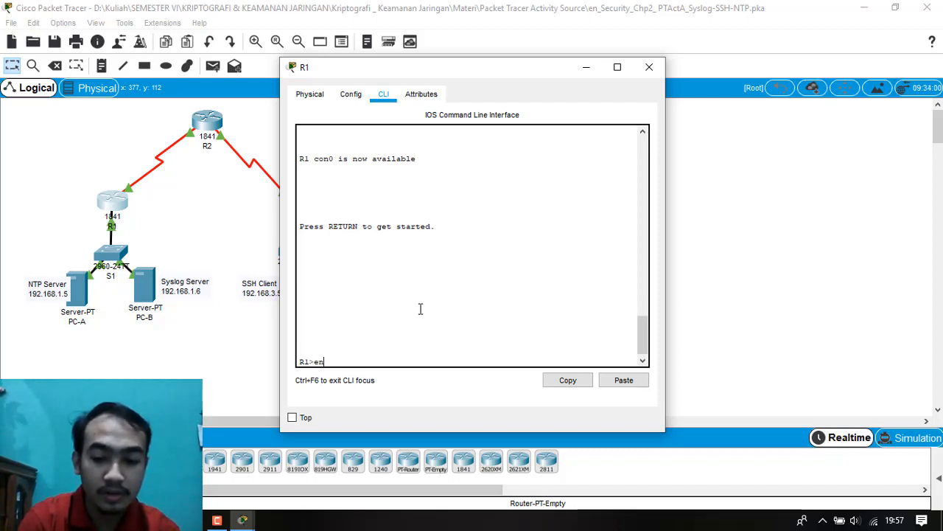
{"action": "key", "text": "Return"}
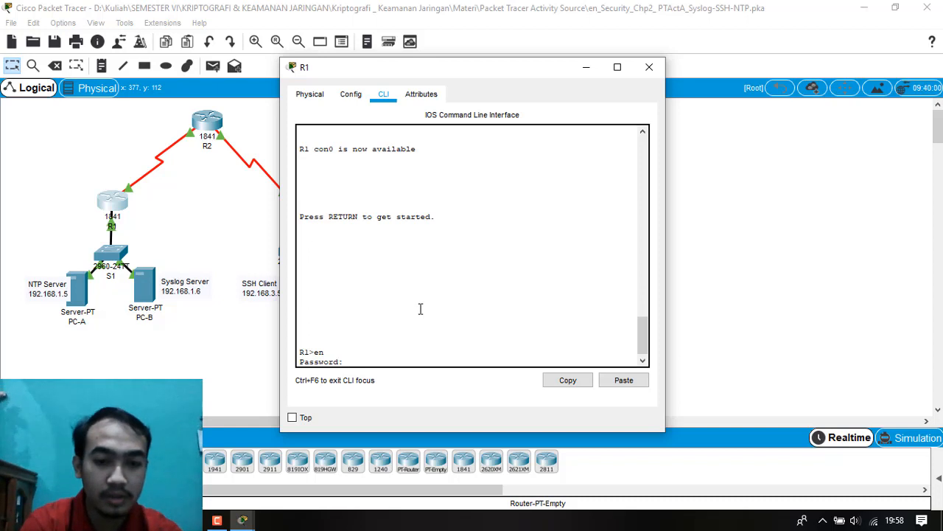
{"action": "key", "text": "Return"}
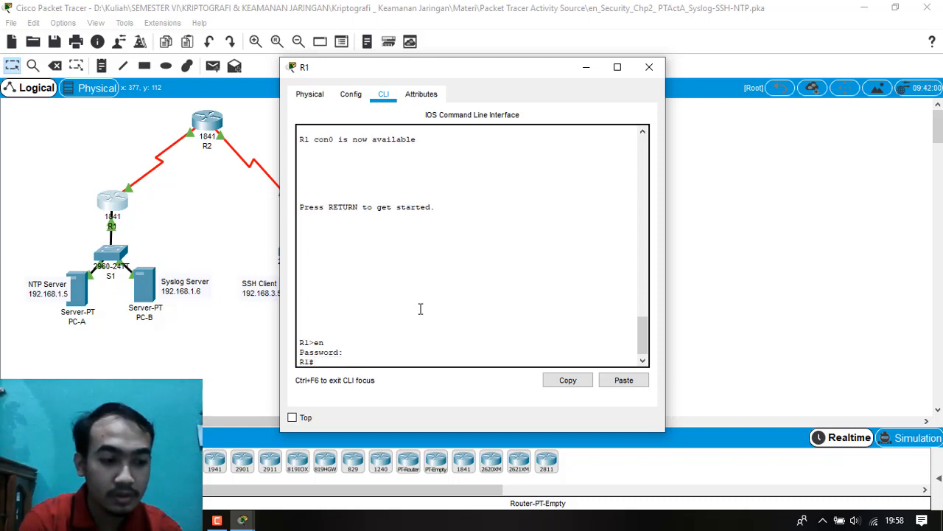
Check R1's logging configuration with show logging, read through to the end of the output, and close R1's window.
{"action": "type", "text": "show logging"}
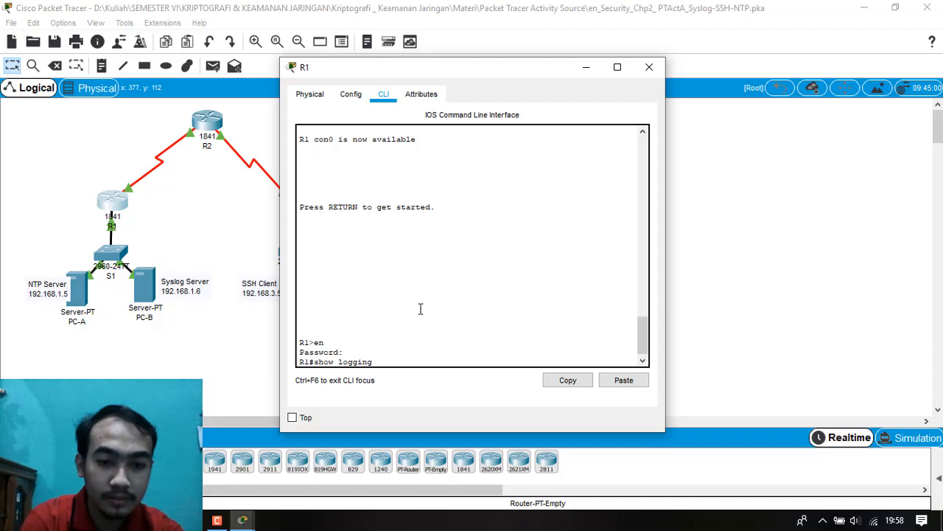
{"action": "key", "text": "Return"}
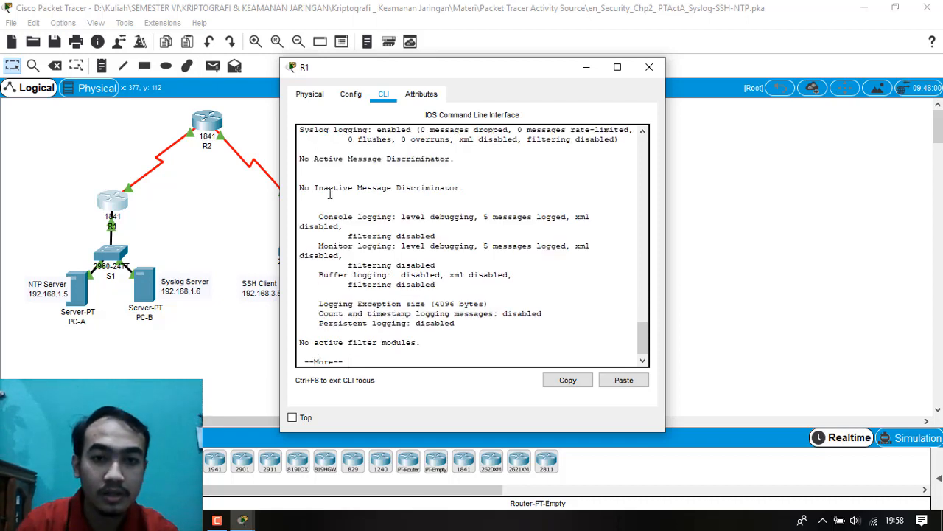
{"action": "scroll", "coordinate": [370, 169], "scroll_direction": "up", "scroll_amount": 2}
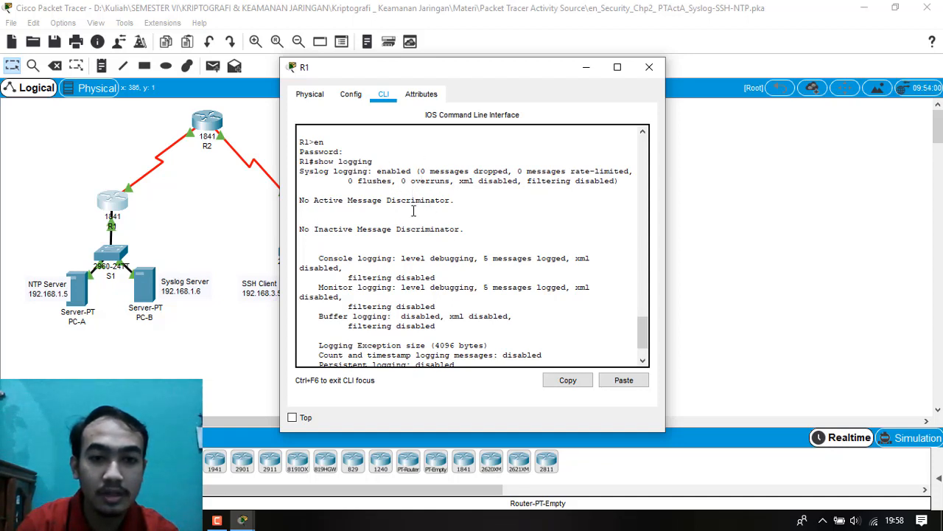
{"action": "scroll", "coordinate": [413, 210], "scroll_direction": "down", "scroll_amount": 2}
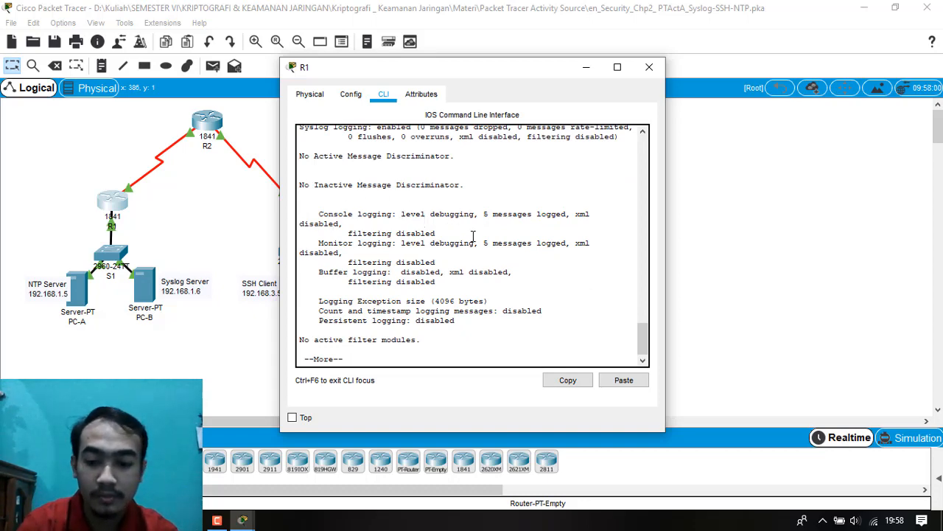
{"action": "key", "text": "Return"}
{"action": "key", "text": "Return"}
{"action": "key", "text": "Return"}
{"action": "key", "text": "Return"}
{"action": "key", "text": "Return"}
{"action": "key", "text": "Return"}
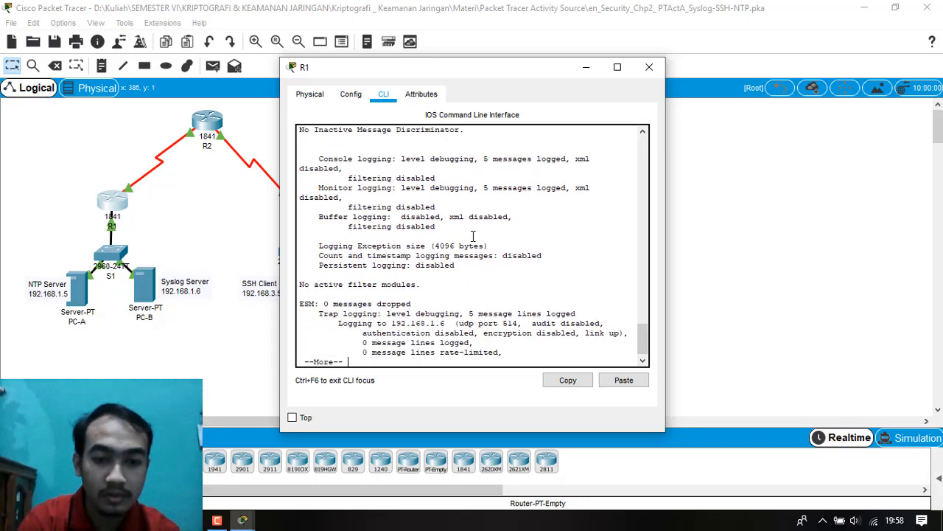
{"action": "key", "text": "Return"}
{"action": "key", "text": "Return"}
{"action": "key", "text": "Return"}
{"action": "key", "text": "Return"}
{"action": "key", "text": "Return"}
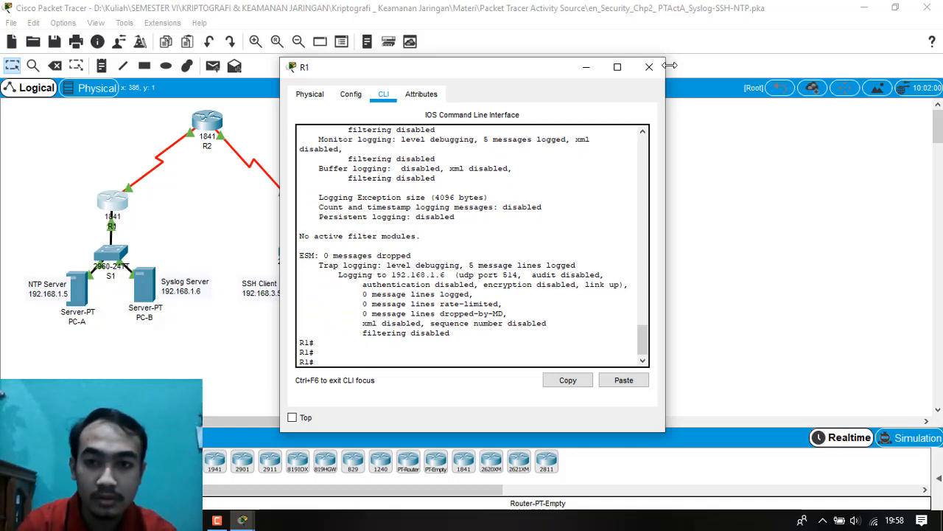
{"action": "left_click", "coordinate": [649, 67]}
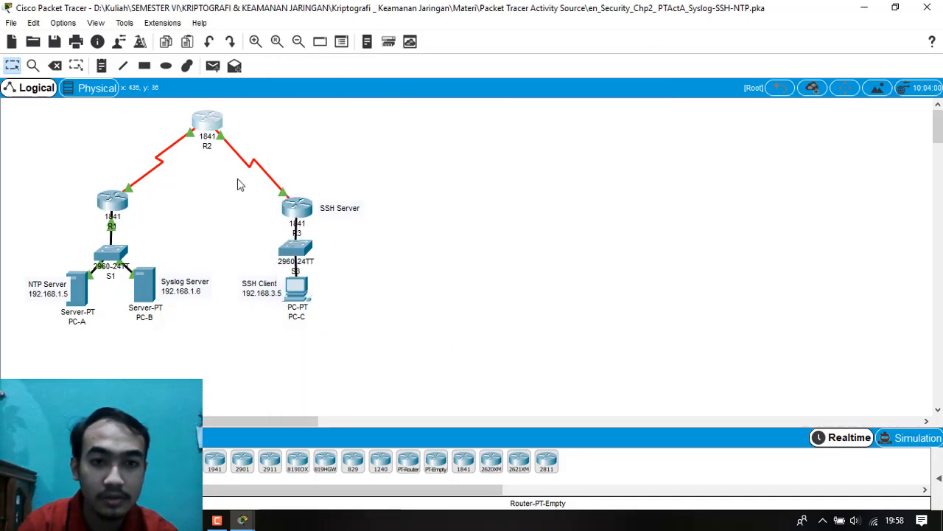
Open R2's command line and enter privileged EXEC mode with en and the enable password.
{"action": "left_click", "coordinate": [207, 120]}
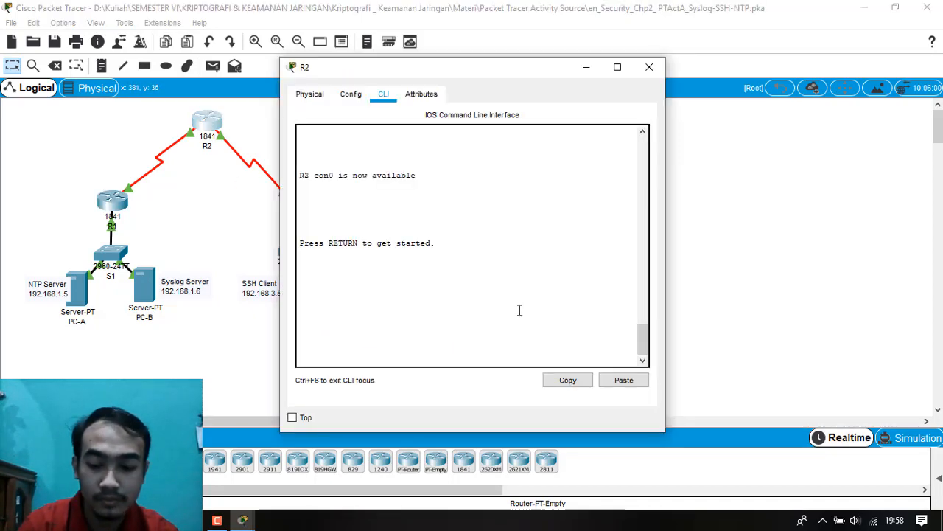
{"action": "key", "text": "Return"}
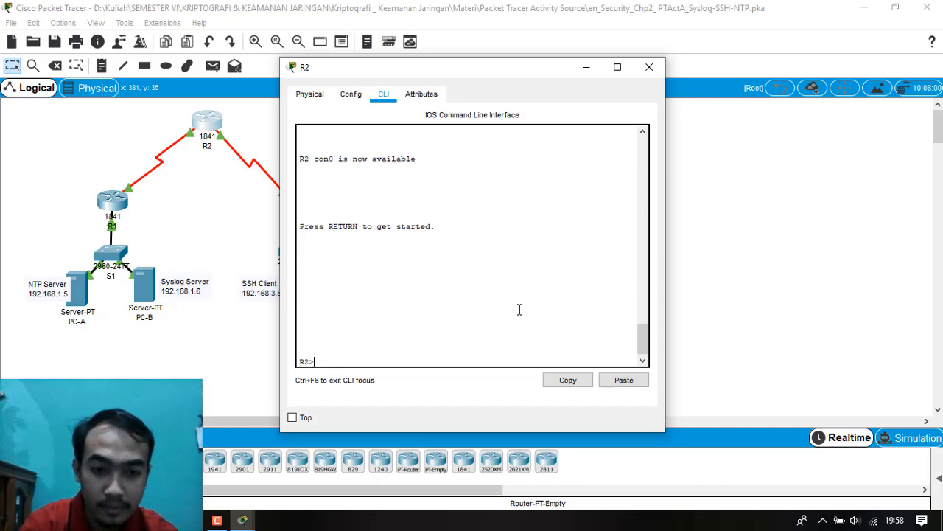
{"action": "type", "text": "en"}
{"action": "key", "text": "Return"}
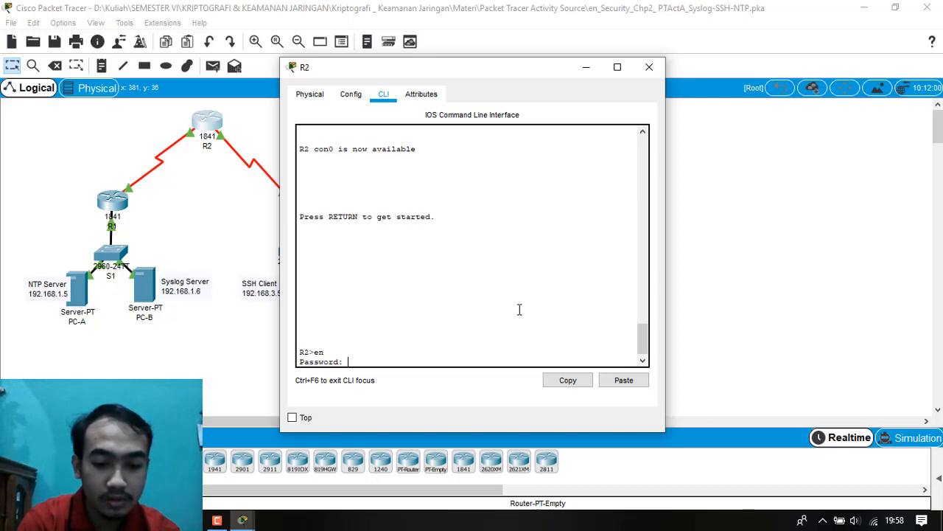
{"action": "key", "text": "Return"}
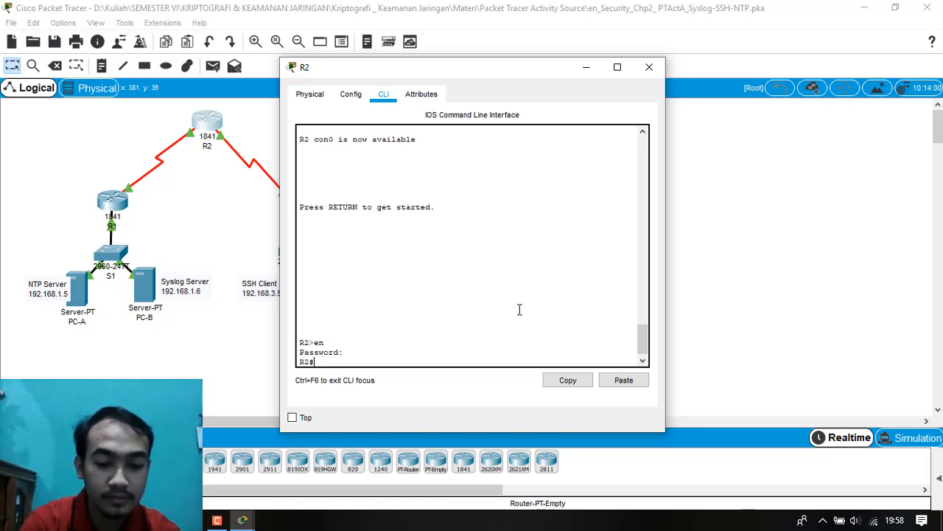
Run show logging on R2, page through the whole logging report, and close R2's window.
{"action": "type", "text": "show lo"}
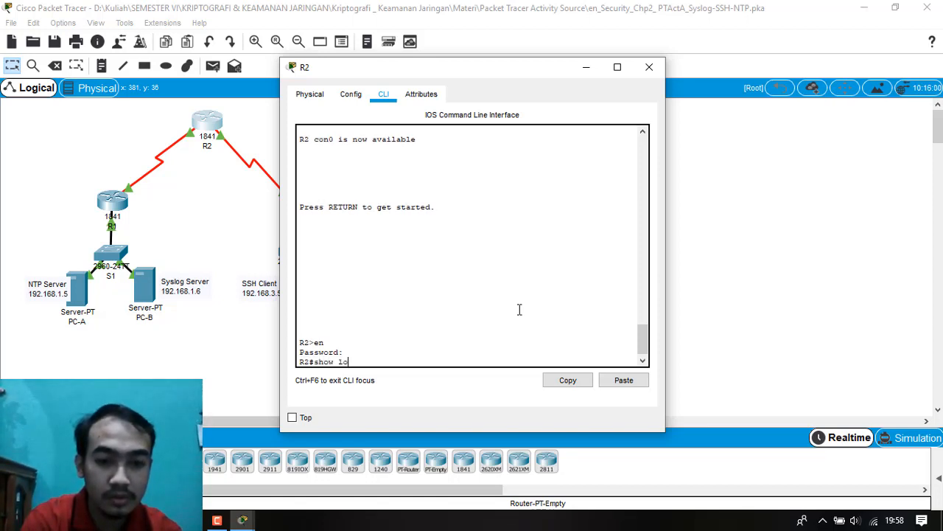
{"action": "type", "text": "gging"}
{"action": "key", "text": "Return"}
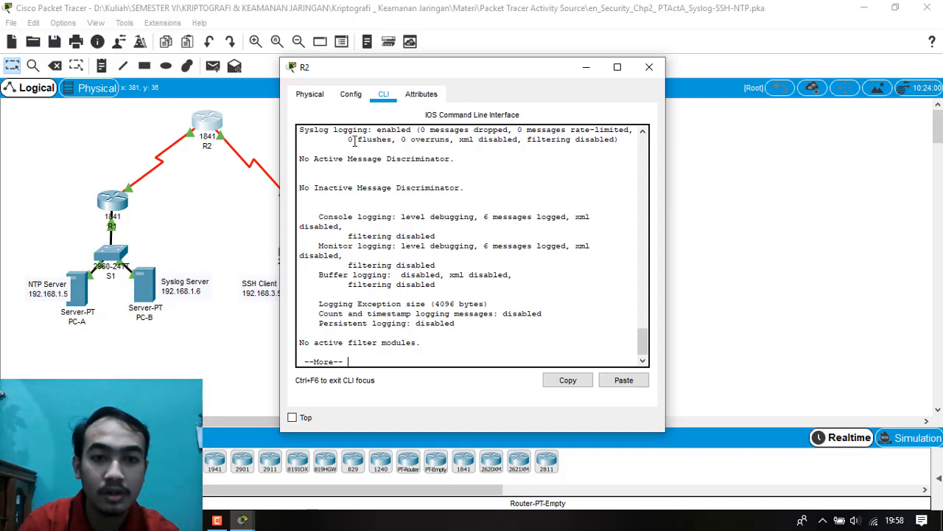
{"action": "left_click", "coordinate": [445, 351]}
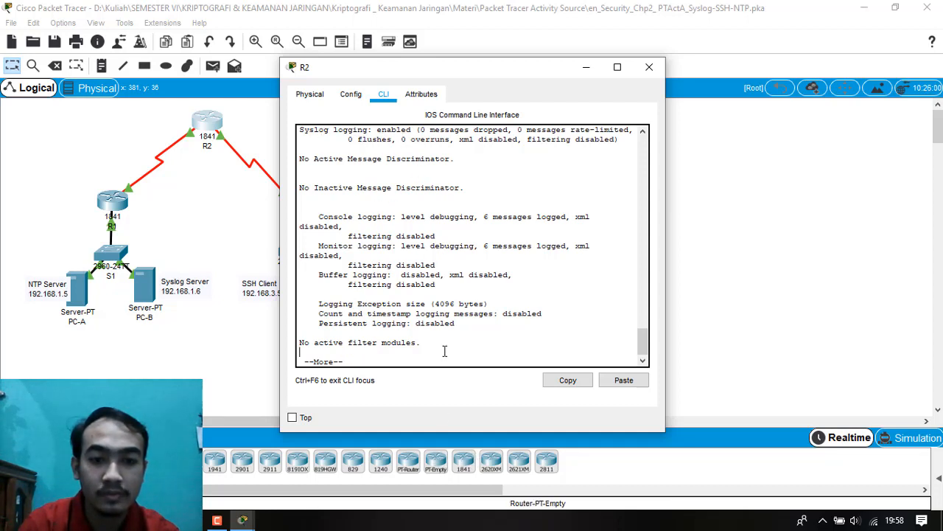
{"action": "key", "text": "Return"}
{"action": "key", "text": "Return"}
{"action": "key", "text": "Return"}
{"action": "key", "text": "Return"}
{"action": "key", "text": "Return"}
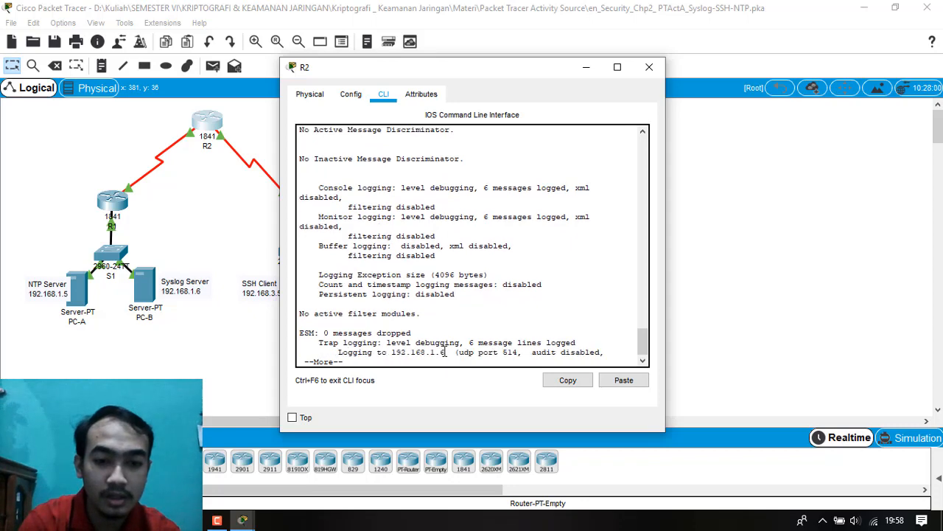
{"action": "key", "text": "Return"}
{"action": "key", "text": "Return"}
{"action": "key", "text": "Return"}
{"action": "key", "text": "Return"}
{"action": "key", "text": "Return"}
{"action": "key", "text": "Return"}
{"action": "key", "text": "Return"}
{"action": "key", "text": "Return"}
{"action": "key", "text": "Return"}
{"action": "key", "text": "Return"}
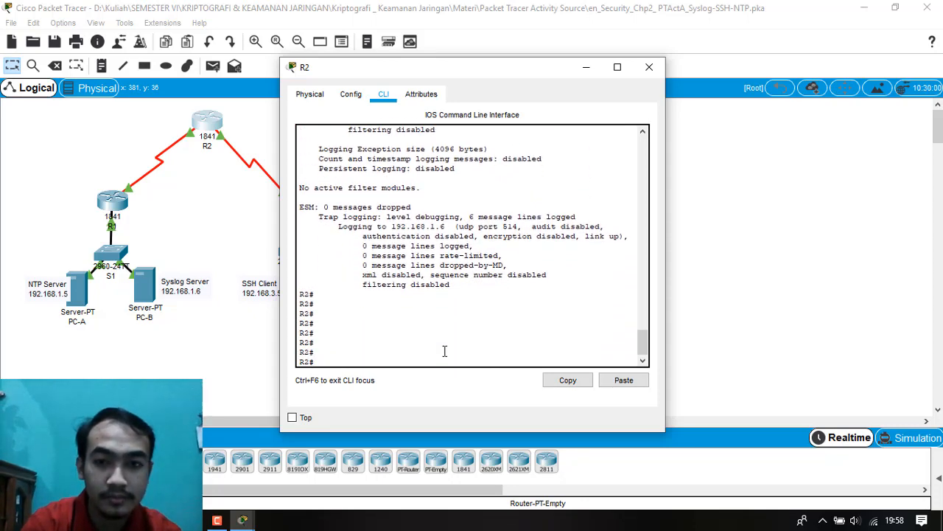
{"action": "left_click", "coordinate": [649, 67]}
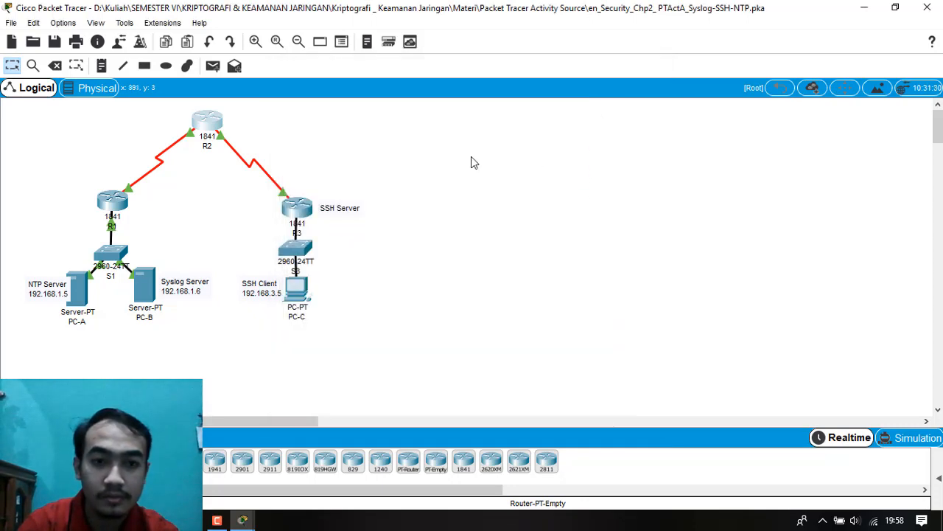
Open R3's command line and enter privileged EXEC mode with en and the enable password.
{"action": "left_click", "coordinate": [290, 209]}
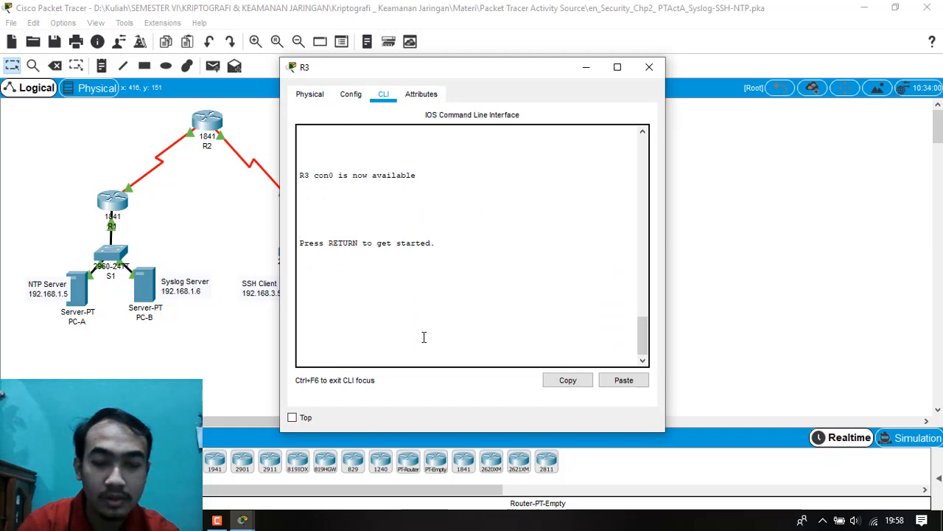
{"action": "key", "text": "Return"}
{"action": "key", "text": "Return"}
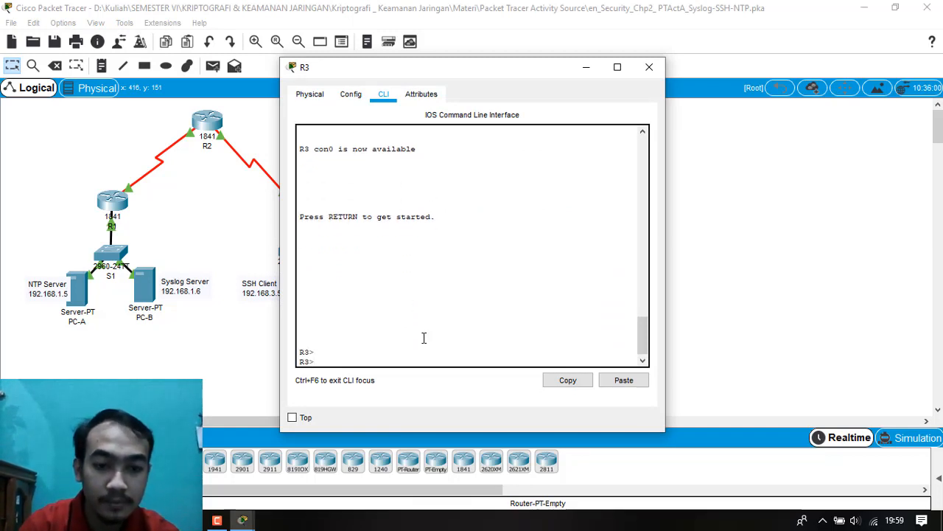
{"action": "type", "text": "en"}
{"action": "key", "text": "Return"}
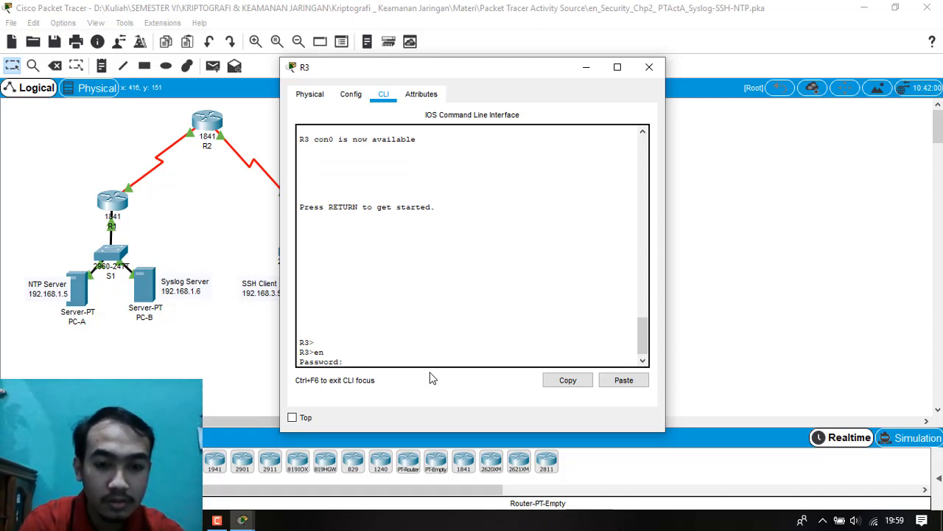
{"action": "key", "text": "Return"}
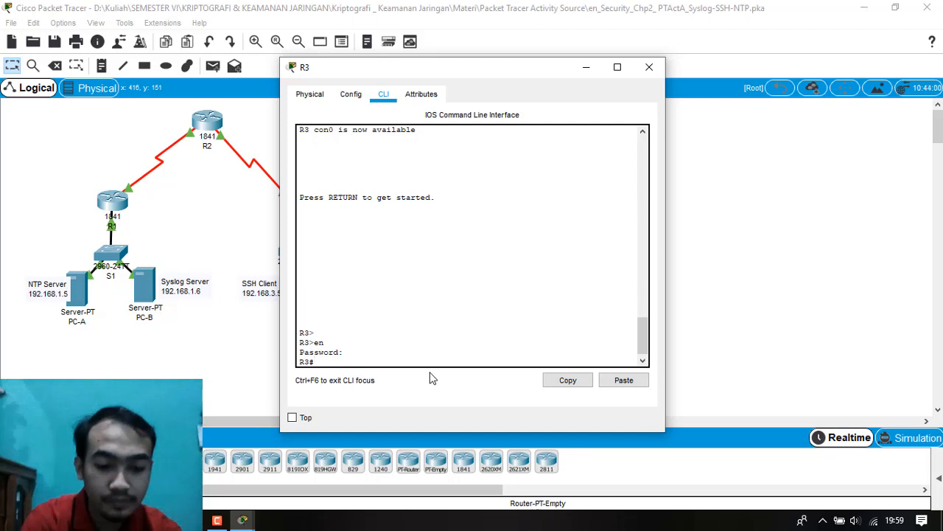
Verify R3's Syslog setup with show logging, page through the full output, and close R3's window.
{"action": "type", "text": "show "}
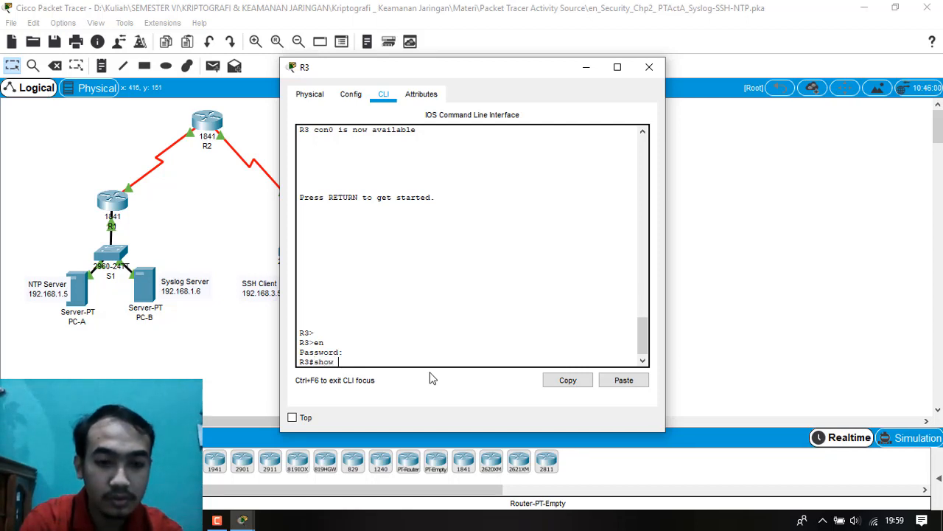
{"action": "type", "text": "logg"}
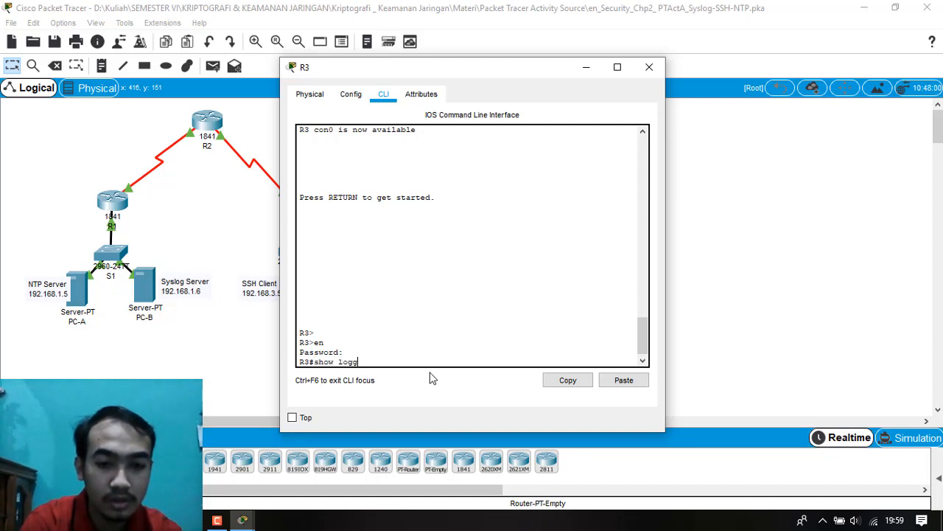
{"action": "type", "text": "ing"}
{"action": "key", "text": "Return"}
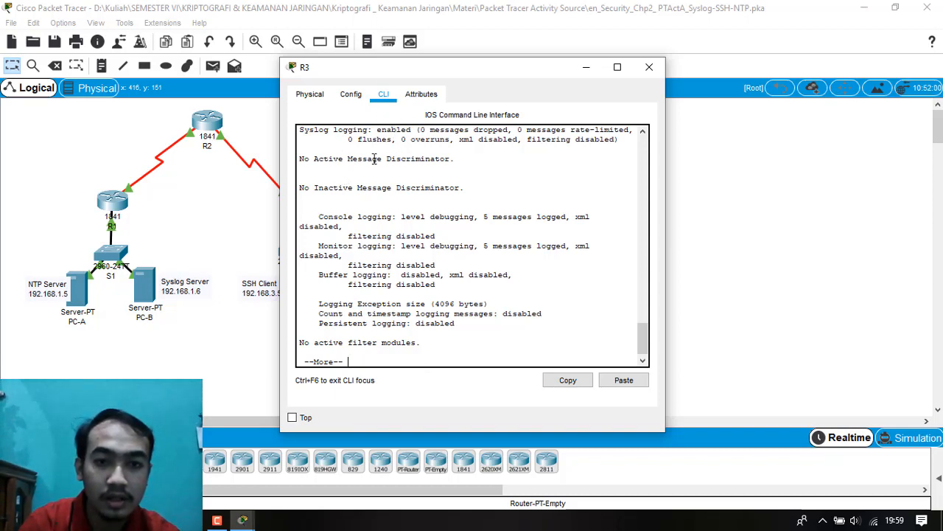
{"action": "key", "text": "Return"}
{"action": "key", "text": "Return"}
{"action": "key", "text": "Return"}
{"action": "key", "text": "Return"}
{"action": "key", "text": "Return"}
{"action": "key", "text": "Return"}
{"action": "key", "text": "Return"}
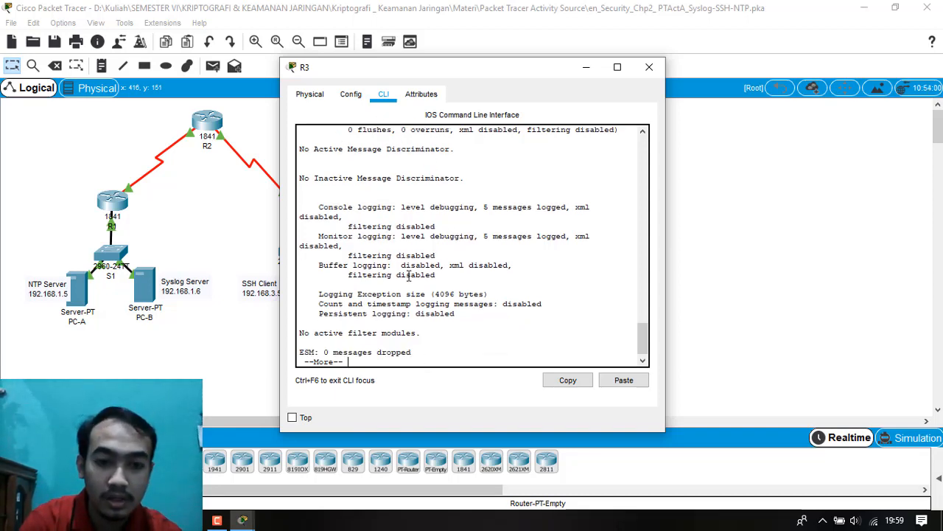
{"action": "key", "text": "Return"}
{"action": "key", "text": "Return"}
{"action": "key", "text": "Return"}
{"action": "key", "text": "Return"}
{"action": "key", "text": "Return"}
{"action": "key", "text": "Return"}
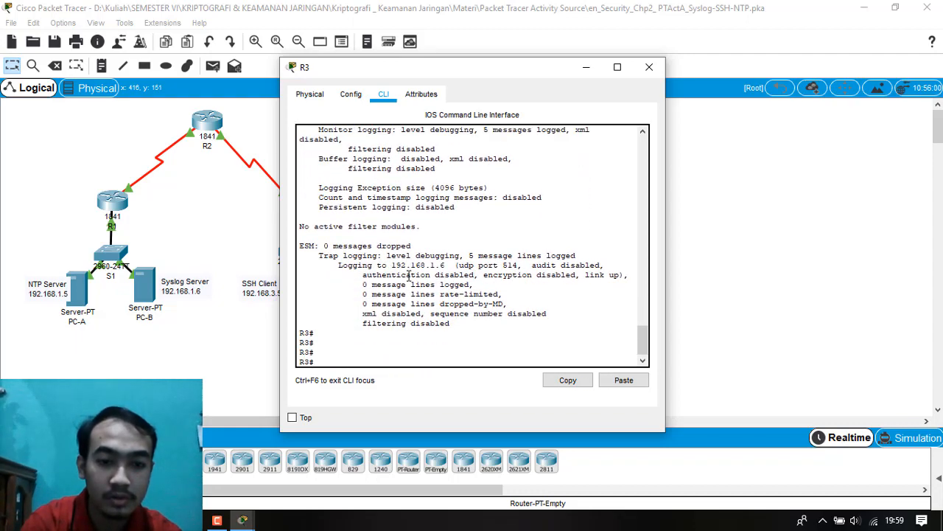
{"action": "left_click", "coordinate": [649, 67]}
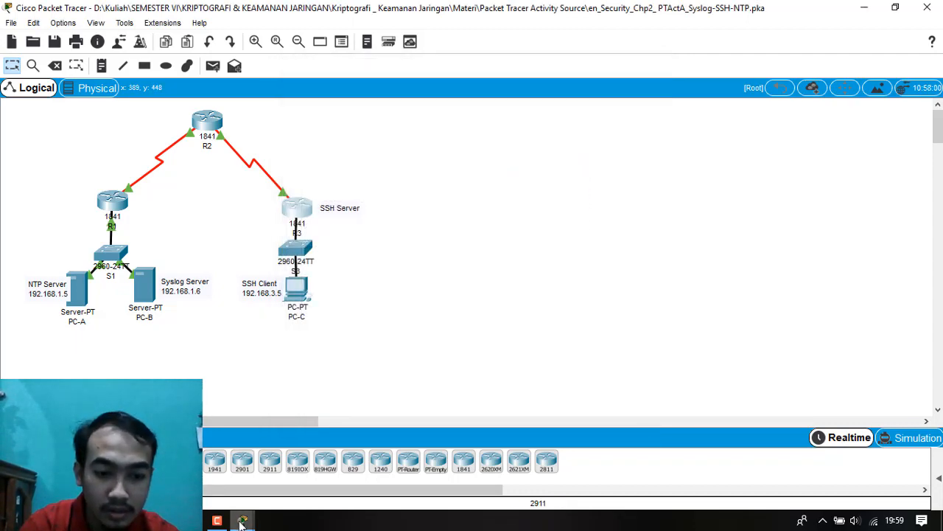
Bring up the activity instructions, place them beside the topology, and read Step 3 on examining the Syslog server's logs.
{"action": "mouse_move", "coordinate": [243, 519]}
{"action": "left_click", "coordinate": [219, 460]}
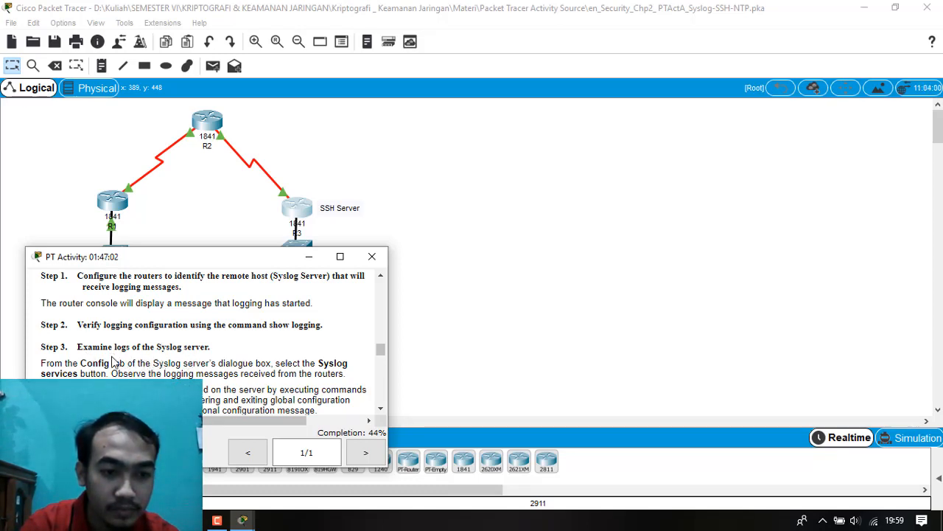
{"action": "scroll", "coordinate": [76, 364], "scroll_direction": "down", "scroll_amount": 1}
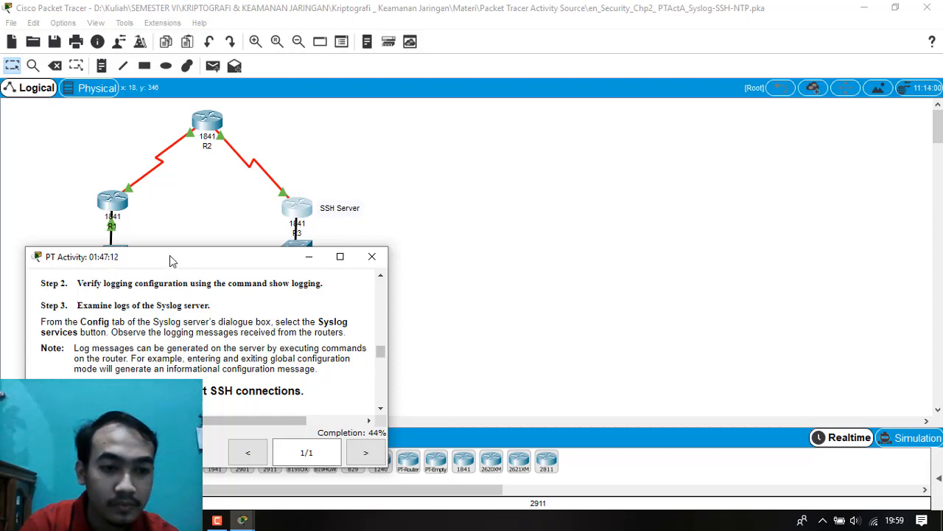
{"action": "left_click_drag", "start_coordinate": [169, 262], "coordinate": [590, 167]}
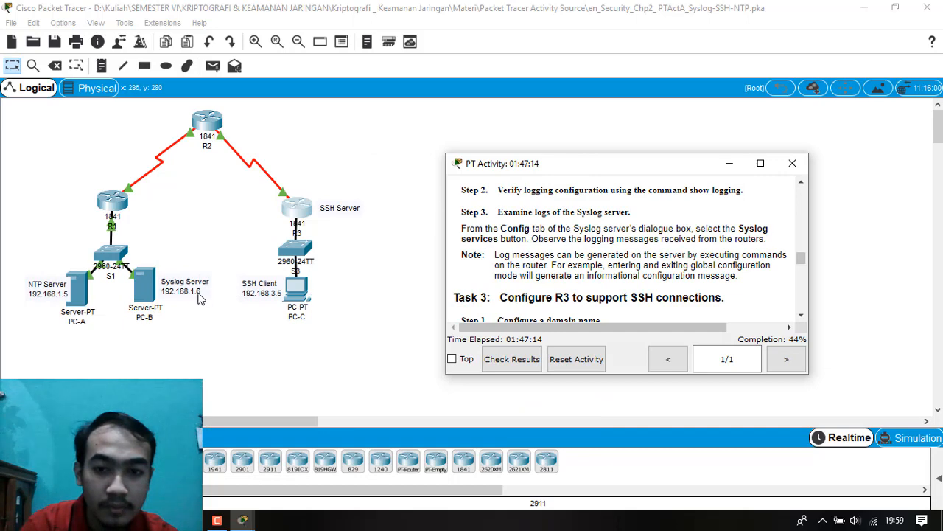
{"action": "left_click", "coordinate": [146, 296]}
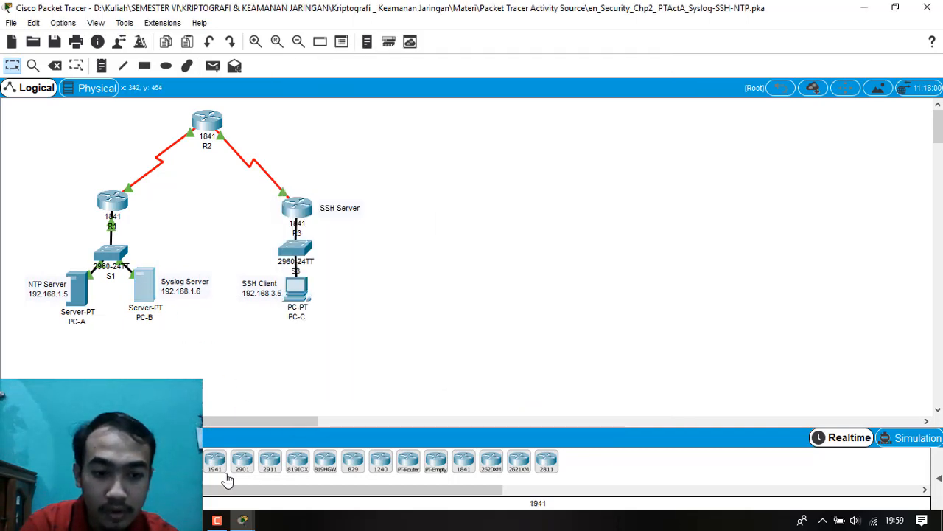
{"action": "left_click", "coordinate": [244, 522]}
{"action": "left_click", "coordinate": [171, 472]}
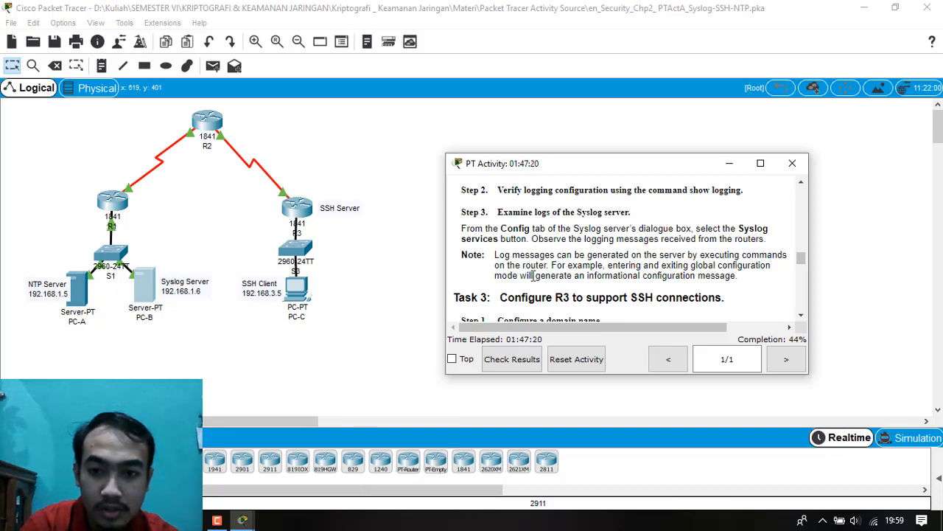
Open the Syslog server PC-B and view the log of its SYSLOG service.
{"action": "left_click", "coordinate": [157, 280]}
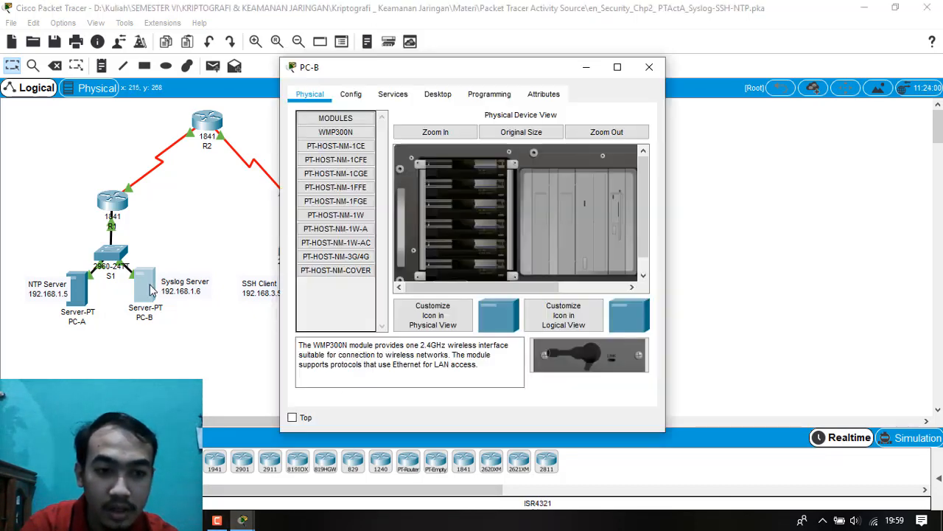
{"action": "left_click", "coordinate": [350, 95]}
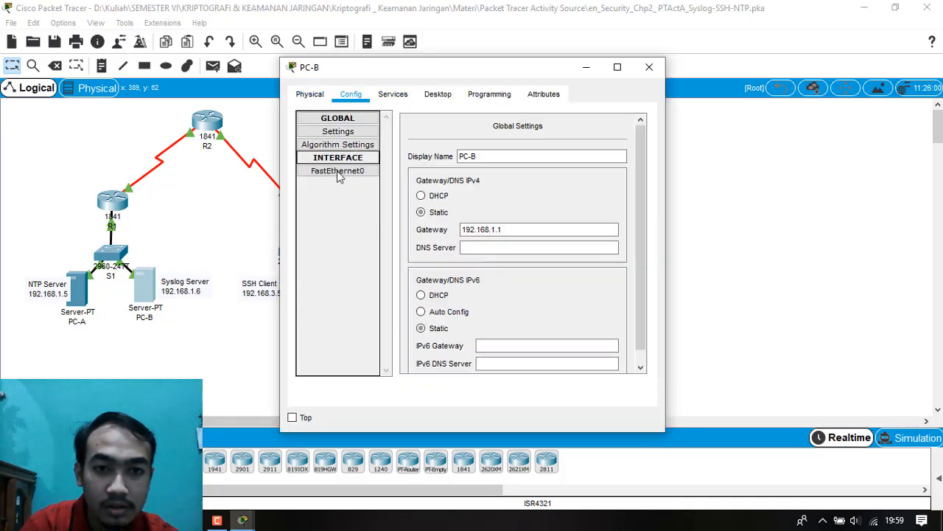
{"action": "left_click", "coordinate": [393, 95]}
{"action": "left_click", "coordinate": [341, 197]}
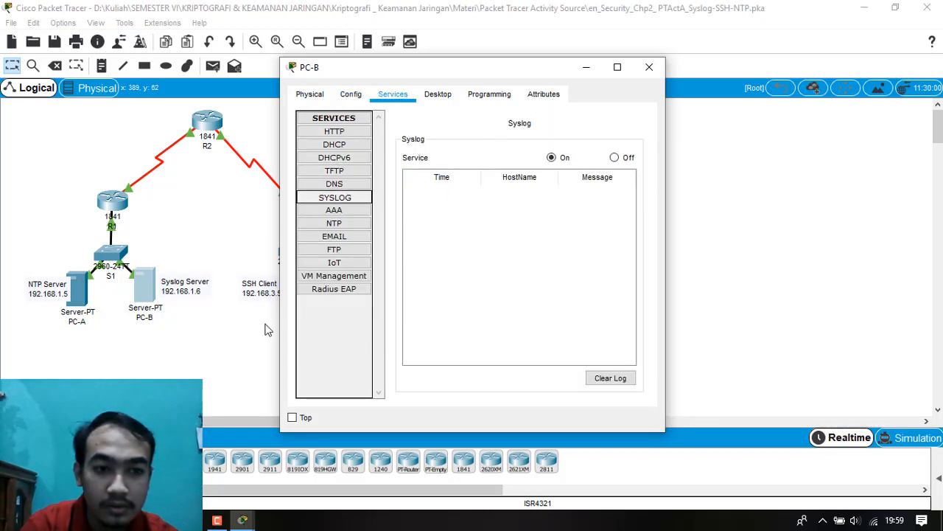
Reread the Step 3 instructions on observing logging messages from the routers, and put away the instructions and PC-B windows.
{"action": "left_click", "coordinate": [243, 520]}
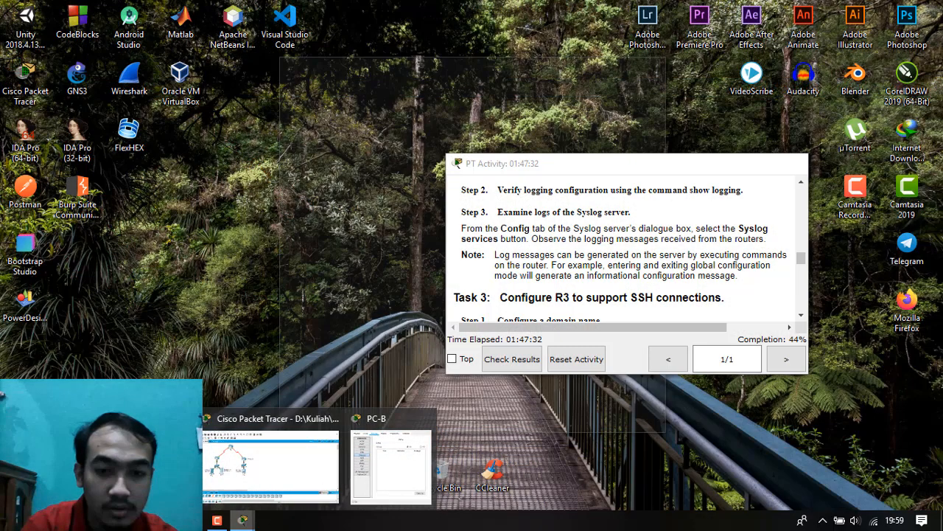
{"action": "left_click", "coordinate": [124, 466]}
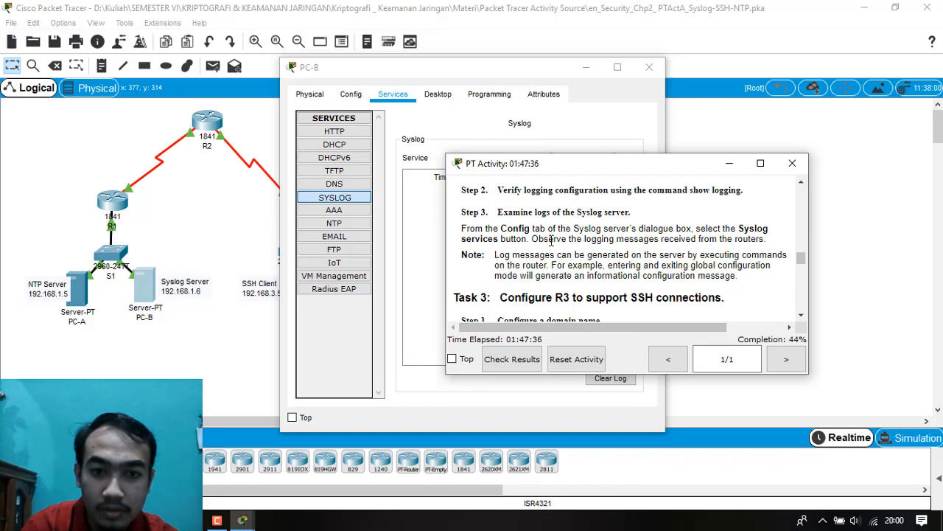
{"action": "left_click_drag", "start_coordinate": [653, 241], "coordinate": [754, 242]}
{"action": "left_click", "coordinate": [755, 243]}
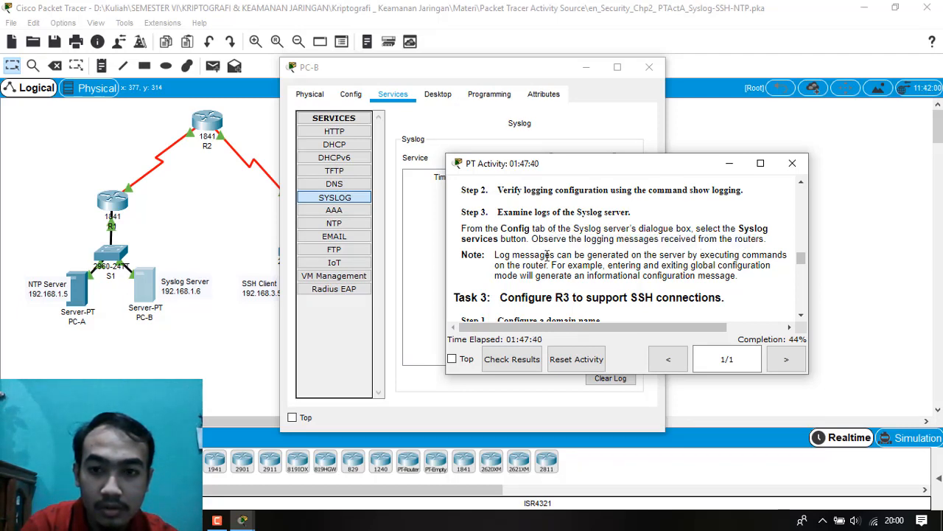
{"action": "left_click_drag", "start_coordinate": [543, 240], "coordinate": [759, 234]}
{"action": "left_click", "coordinate": [763, 237]}
{"action": "left_click_drag", "start_coordinate": [549, 241], "coordinate": [707, 252]}
{"action": "left_click", "coordinate": [709, 250]}
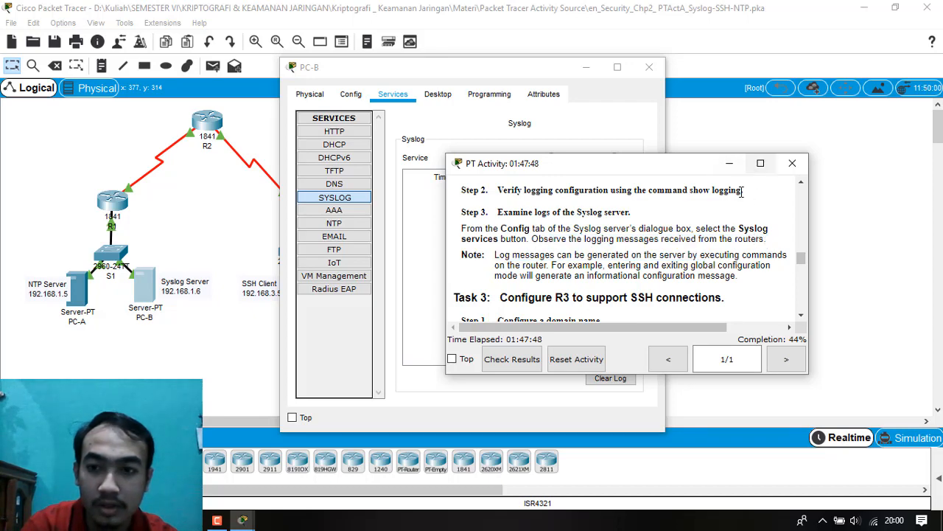
{"action": "left_click", "coordinate": [729, 166]}
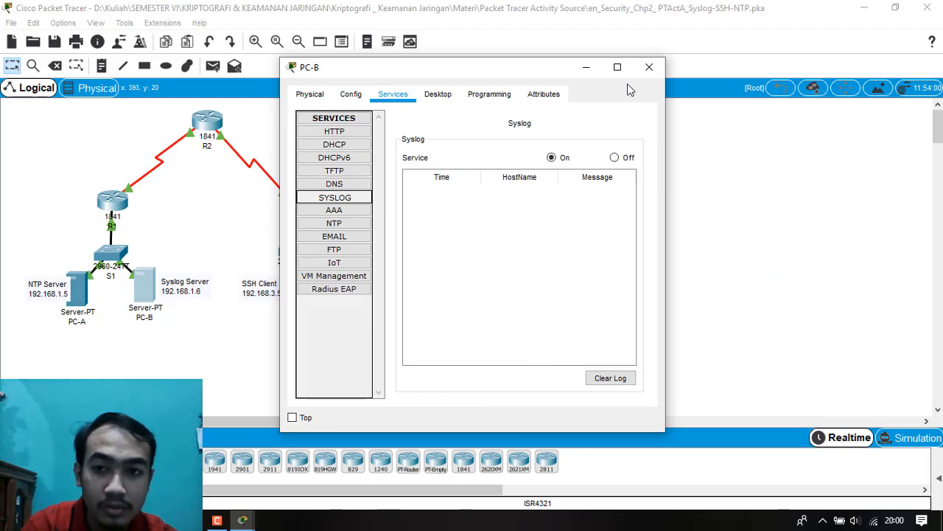
{"action": "left_click", "coordinate": [648, 67]}
Open R1's command line and enter global configuration mode with conf t to generate a log message.
{"action": "left_click_drag", "start_coordinate": [112, 201], "coordinate": [120, 209]}
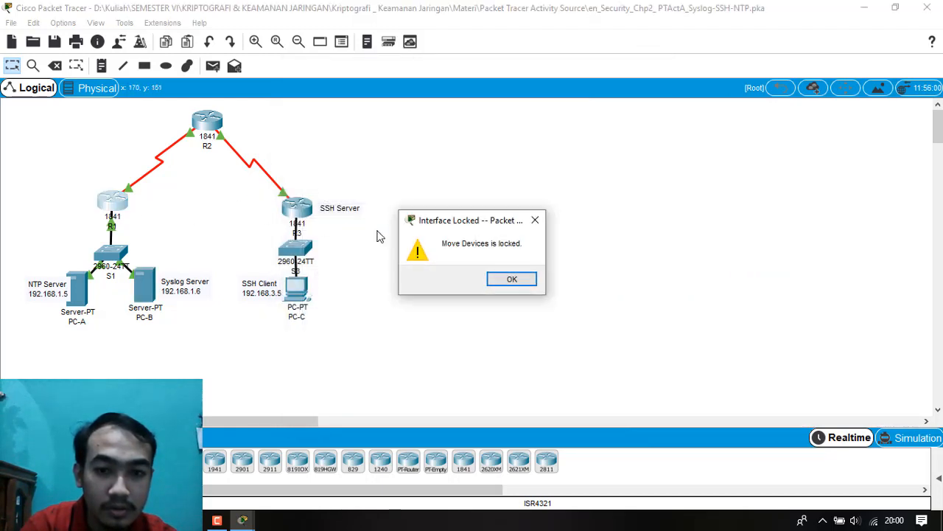
{"action": "left_click", "coordinate": [511, 278]}
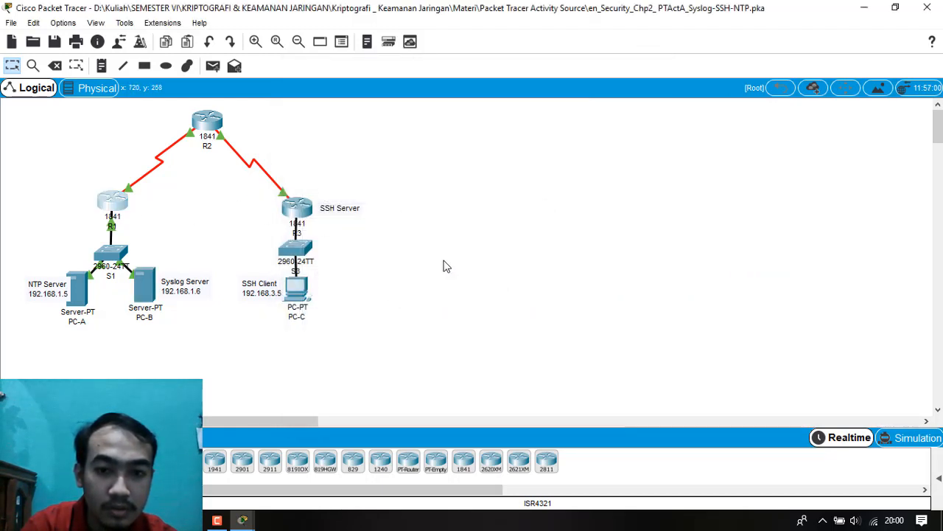
{"action": "double_click", "coordinate": [109, 197]}
{"action": "left_click", "coordinate": [122, 216]}
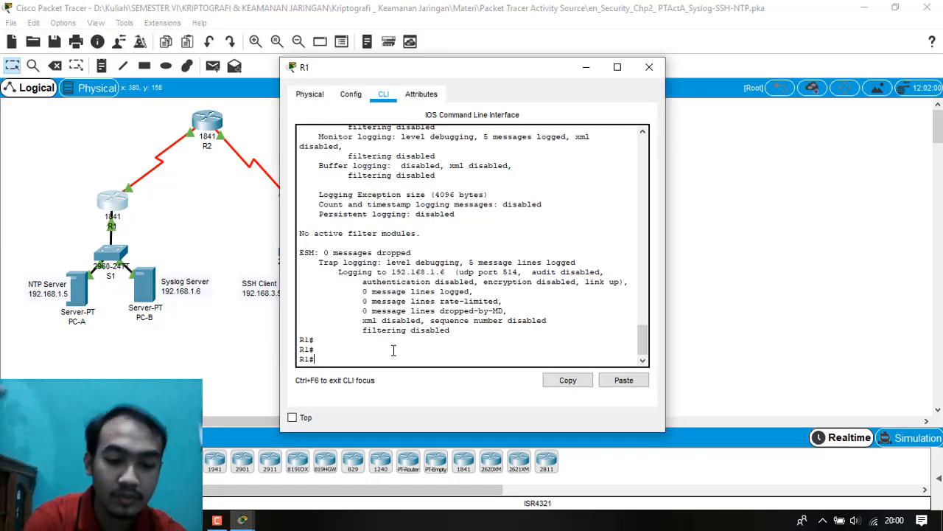
{"action": "type", "text": "conf t"}
{"action": "key", "text": "Return"}
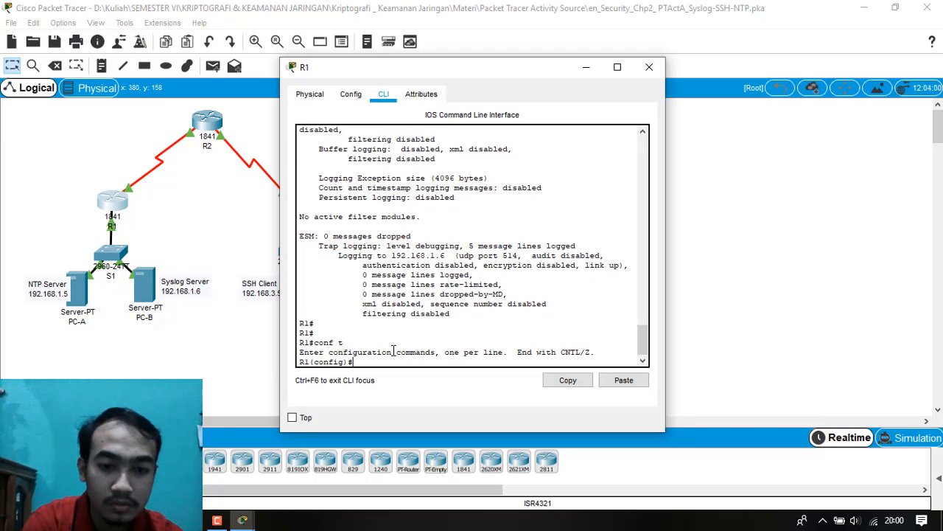
Recheck the SYSLOG service log on PC-B for messages from R1, and close PC-B's window.
{"action": "left_click", "coordinate": [149, 308]}
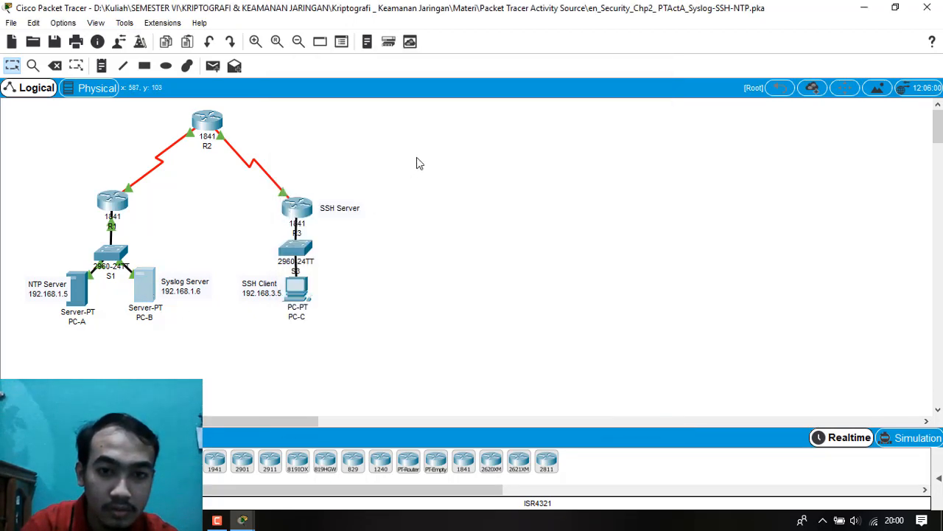
{"action": "left_click", "coordinate": [150, 290]}
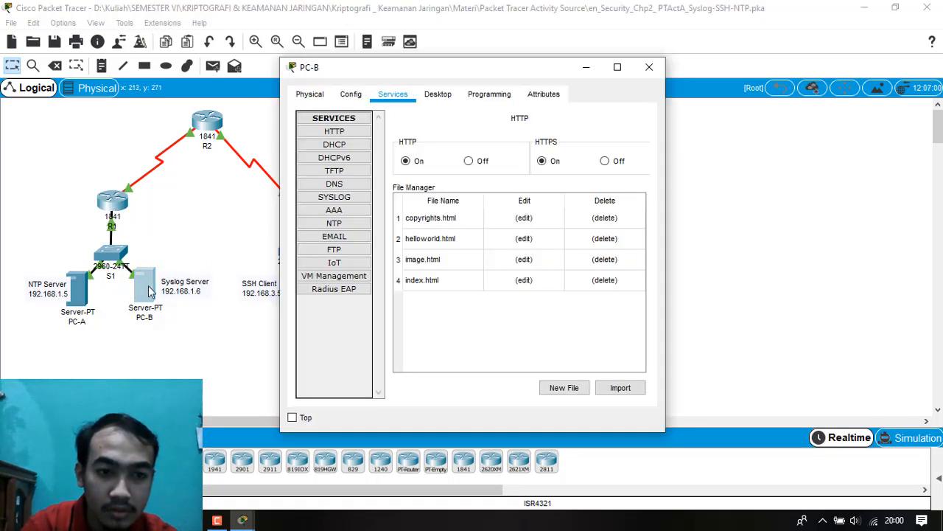
{"action": "left_click", "coordinate": [357, 200]}
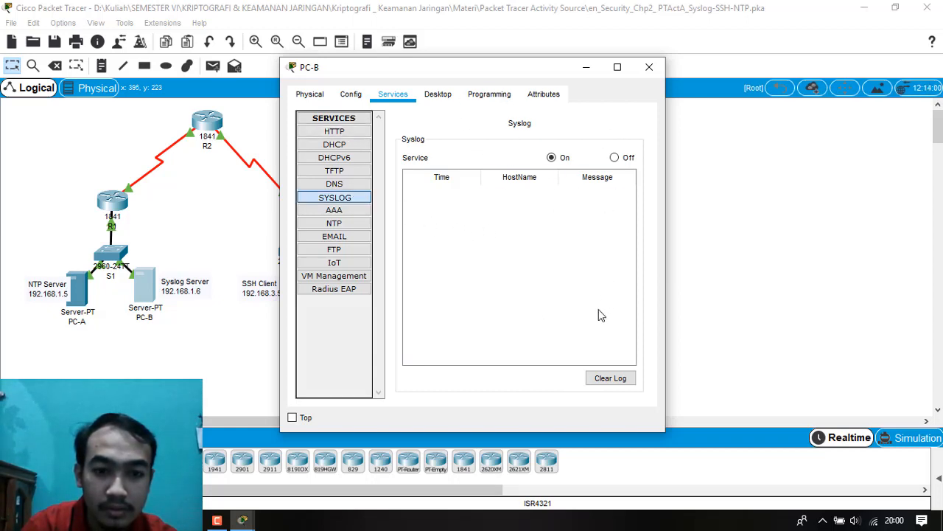
{"action": "left_click", "coordinate": [649, 67]}
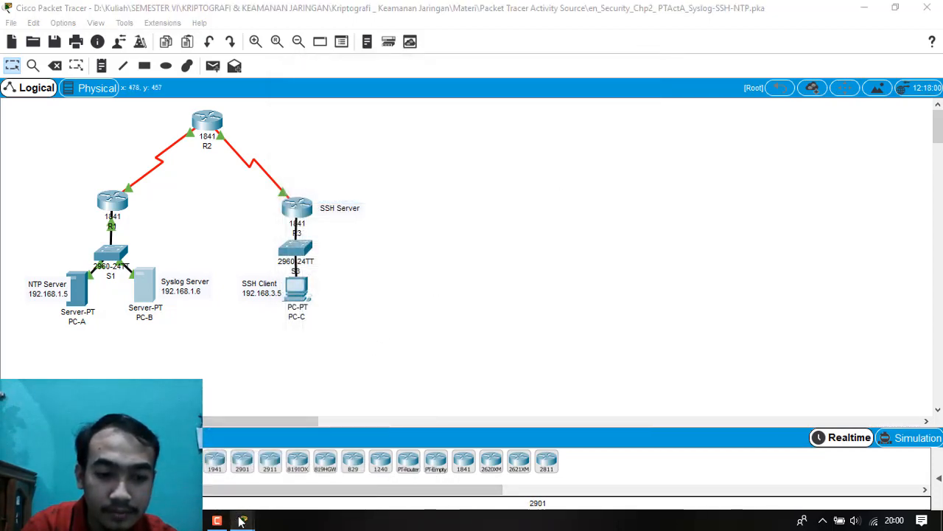
Return to the activity instructions and read Task 3 on configuring R3 to support SSH connections.
{"action": "mouse_move", "coordinate": [242, 520]}
{"action": "left_click", "coordinate": [127, 466]}
{"action": "scroll", "coordinate": [602, 252], "scroll_direction": "down", "scroll_amount": 1}
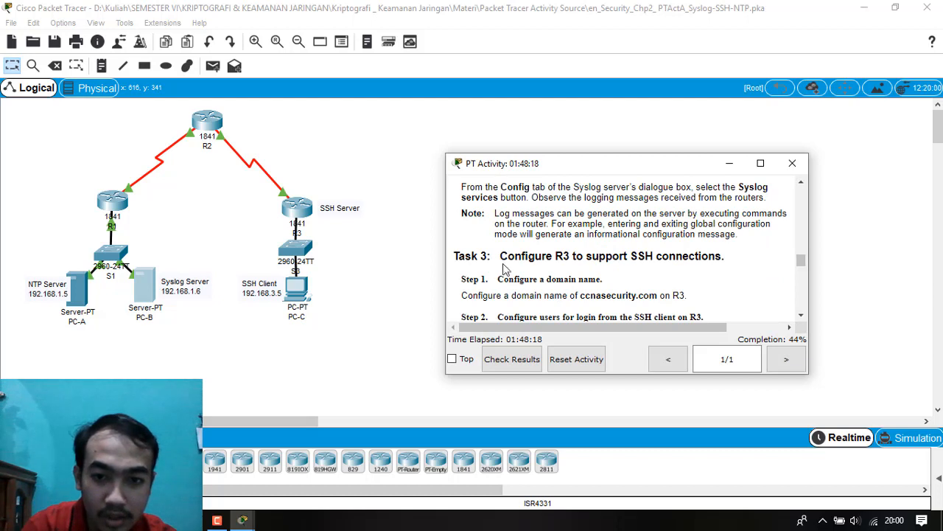
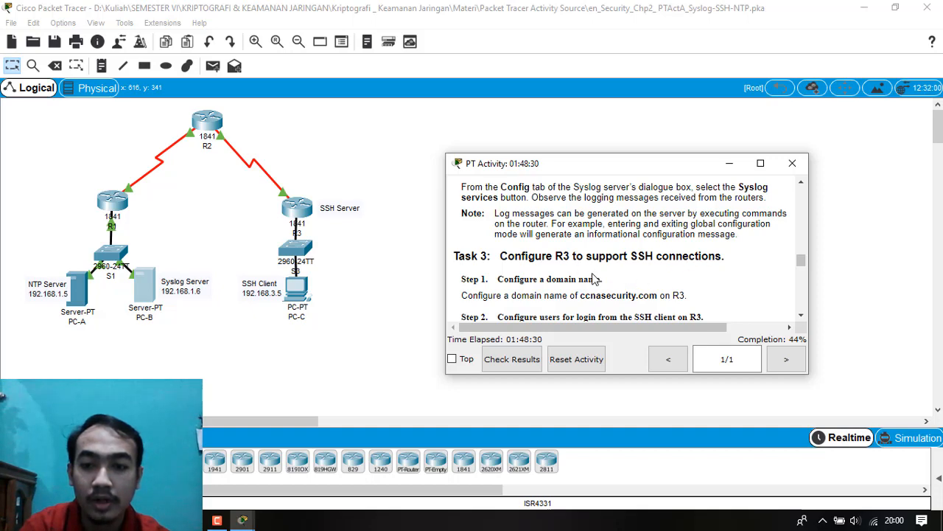
Read the Task 3 instructions on R3's domain name and SSH login user, and put away the instructions and R1 windows.
{"action": "scroll", "coordinate": [630, 269], "scroll_direction": "down", "scroll_amount": 1}
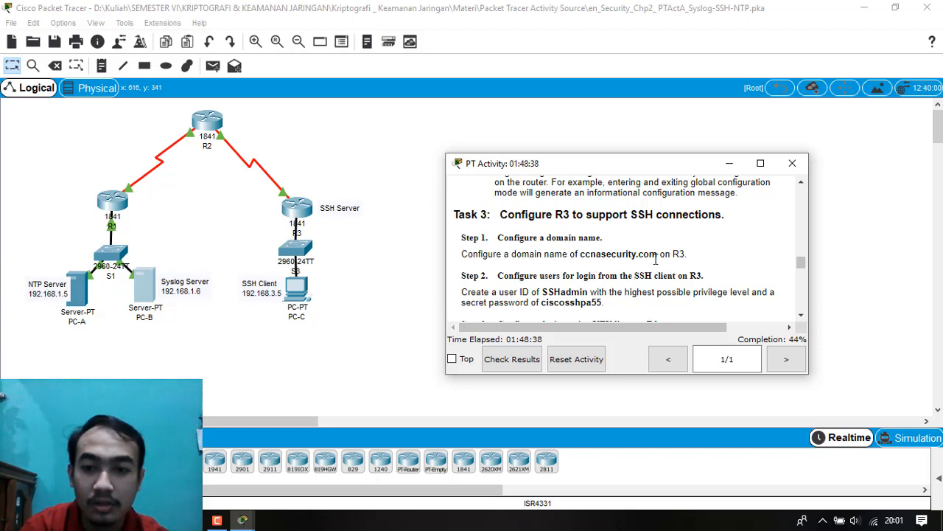
{"action": "left_click", "coordinate": [730, 163]}
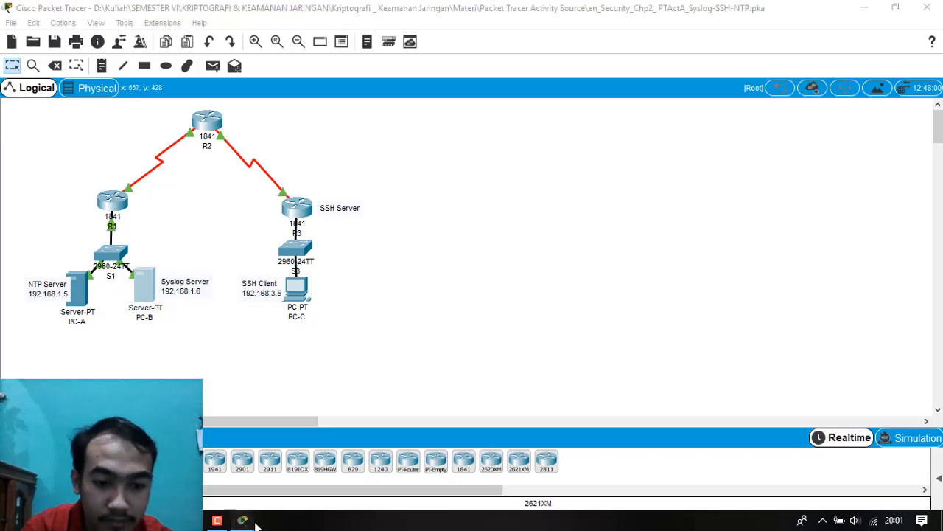
{"action": "mouse_move", "coordinate": [250, 522]}
{"action": "left_click", "coordinate": [390, 450]}
{"action": "left_click", "coordinate": [649, 67]}
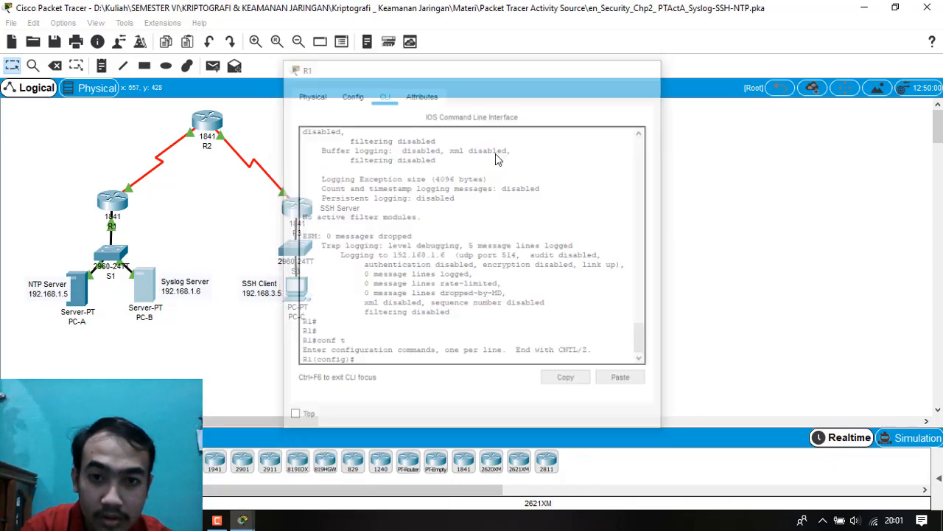
Open R3's command line and enter global configuration mode with conf t.
{"action": "left_click", "coordinate": [297, 209]}
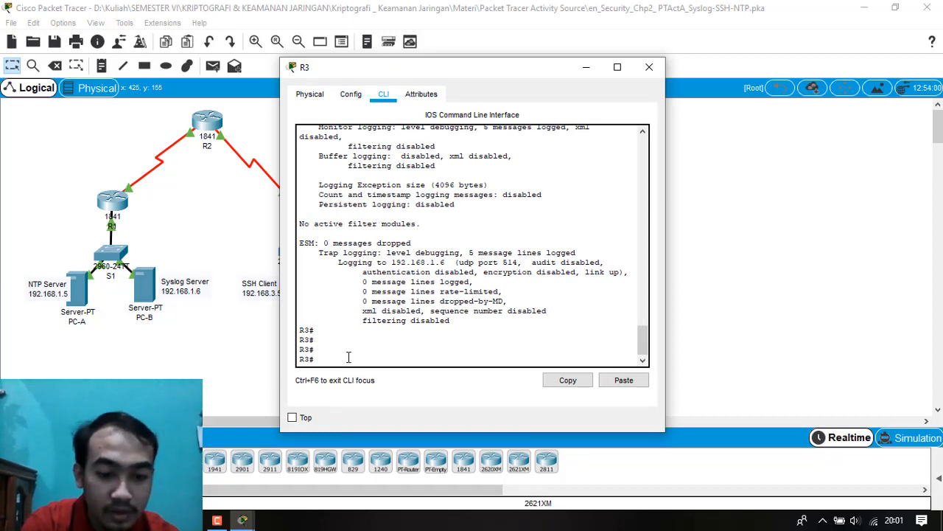
{"action": "type", "text": "cong t"}
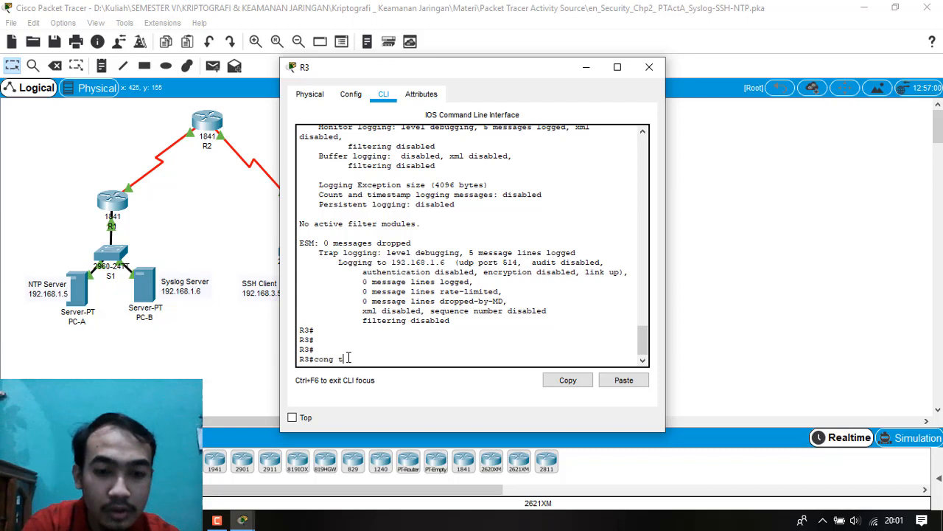
{"action": "key", "text": "Return"}
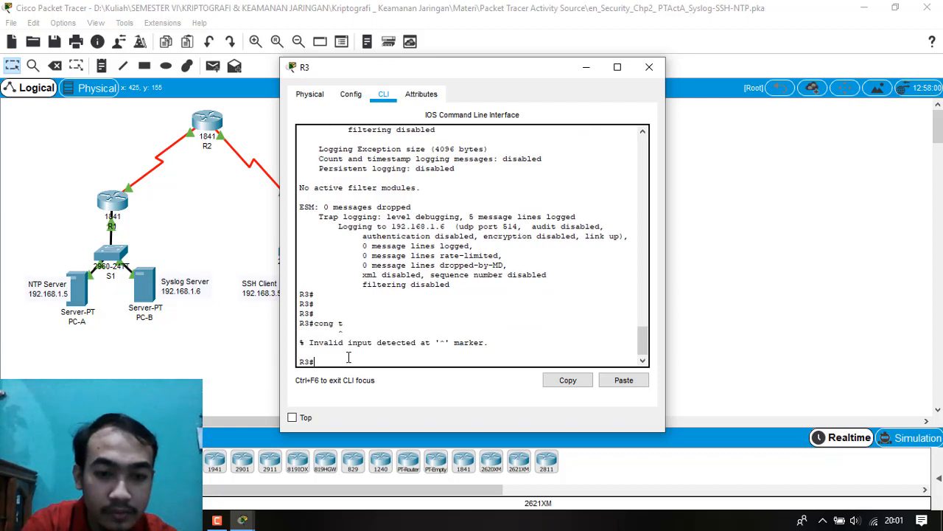
{"action": "type", "text": "conf t"}
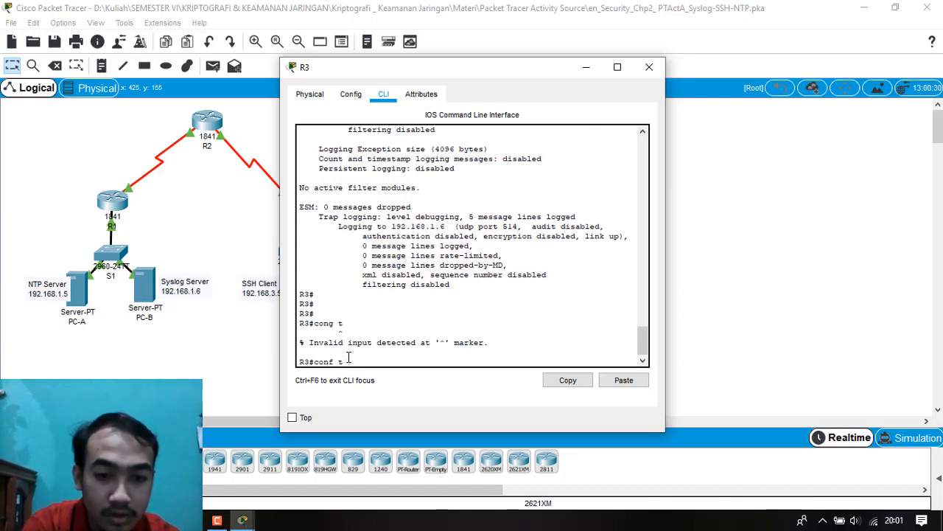
{"action": "key", "text": "Return"}
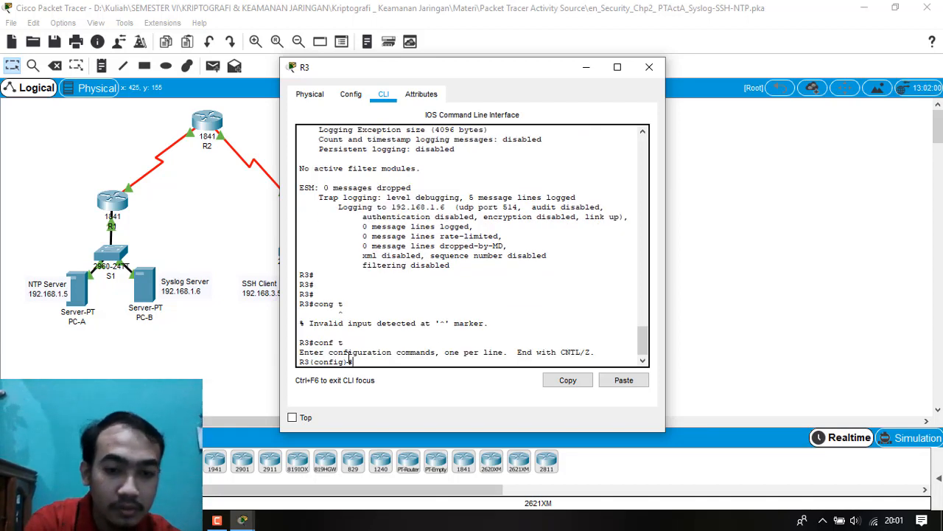
Set R3's domain name to ccnasecurity.com with the ip domain-name command.
{"action": "type", "text": "ip doma"}
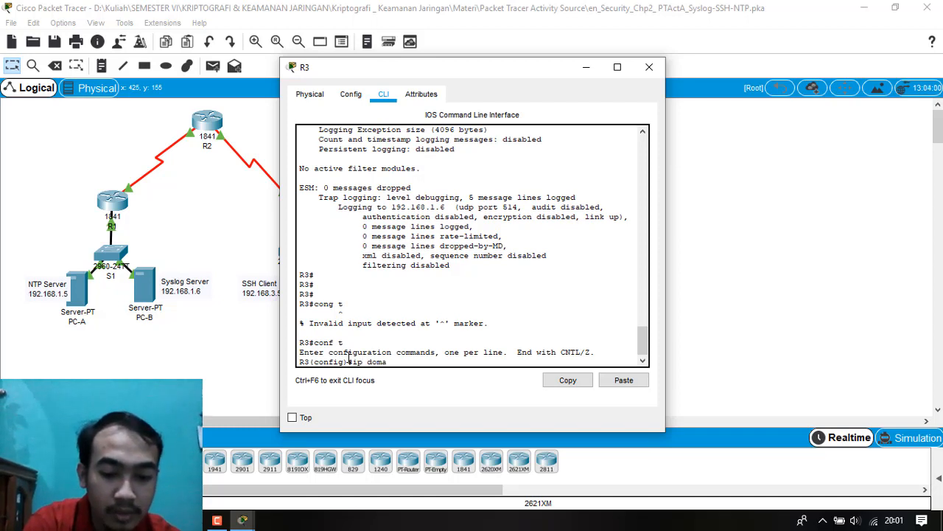
{"action": "type", "text": "in-na"}
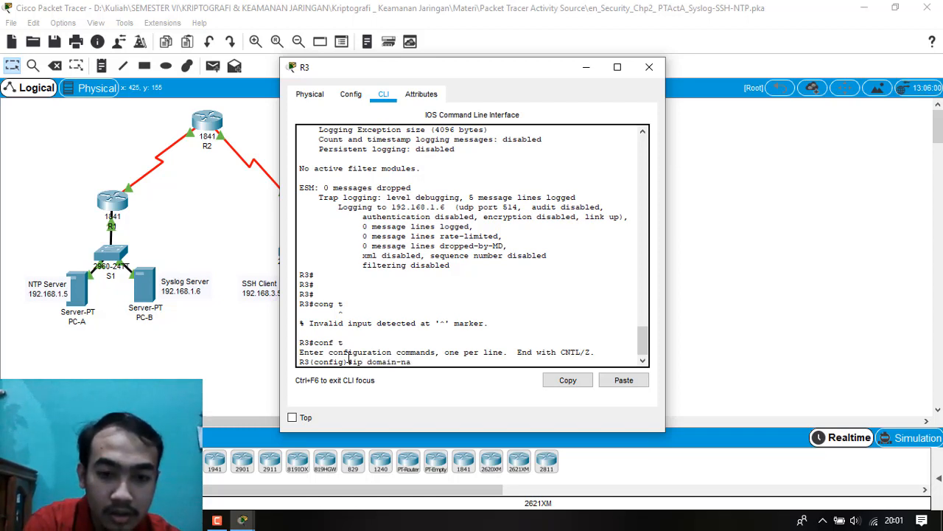
{"action": "type", "text": "me ccna"}
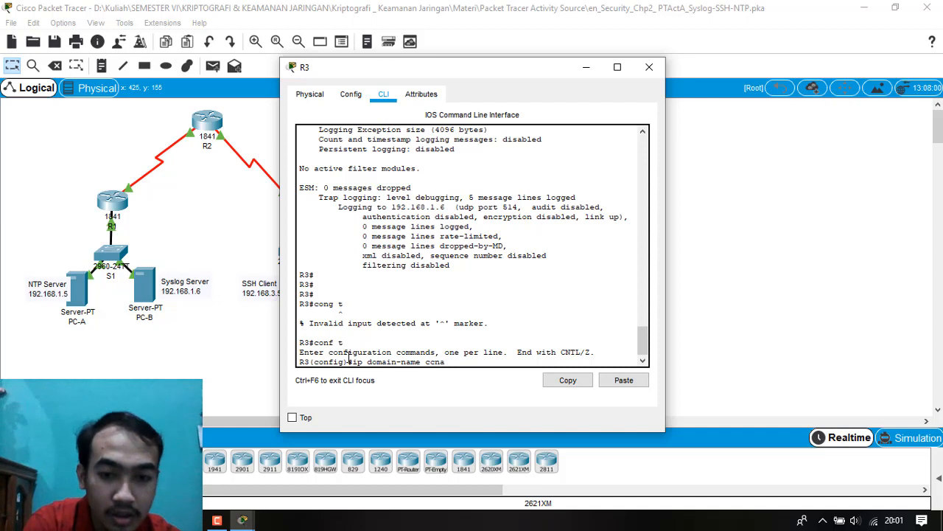
{"action": "type", "text": "security"}
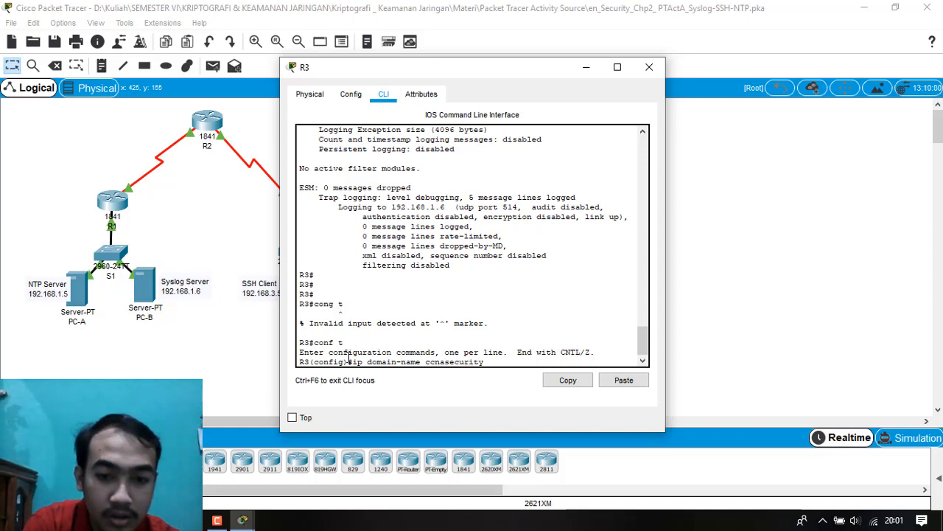
{"action": "type", "text": ".com"}
{"action": "key", "text": "Return"}
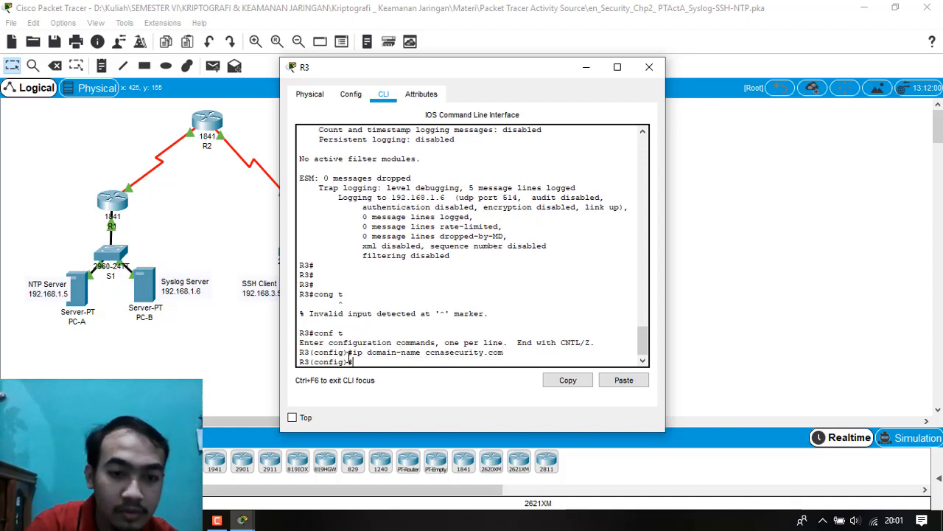
Reread the Step 2 instructions on configuring SSH login users on R3, and put away the instructions window.
{"action": "left_click", "coordinate": [243, 520]}
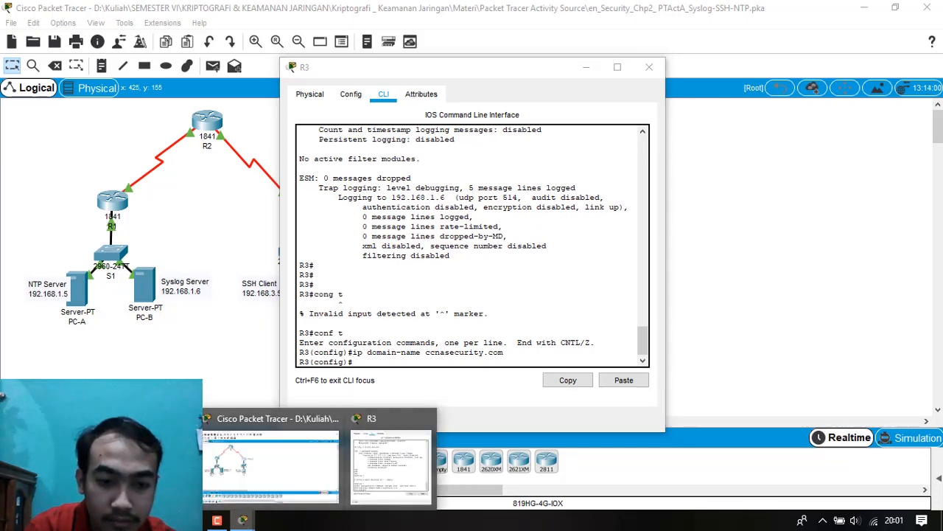
{"action": "left_click", "coordinate": [271, 465]}
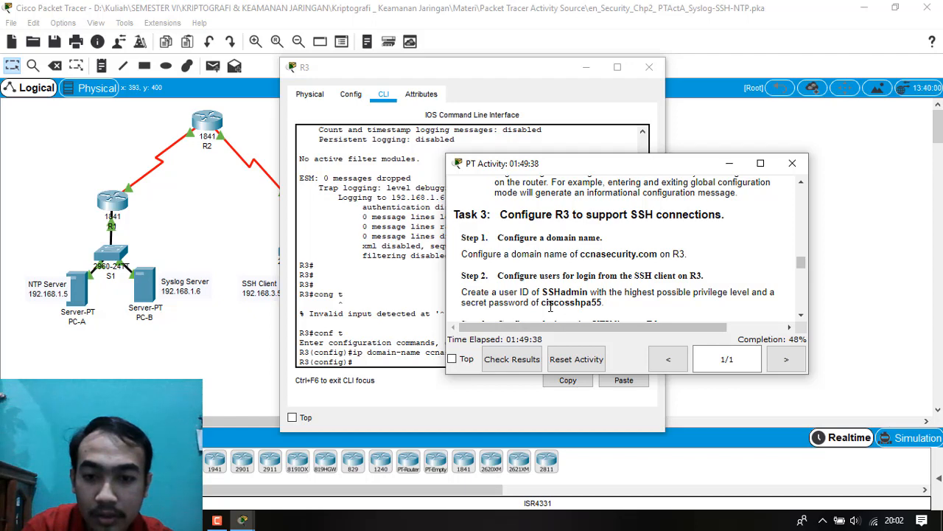
{"action": "left_click", "coordinate": [729, 164]}
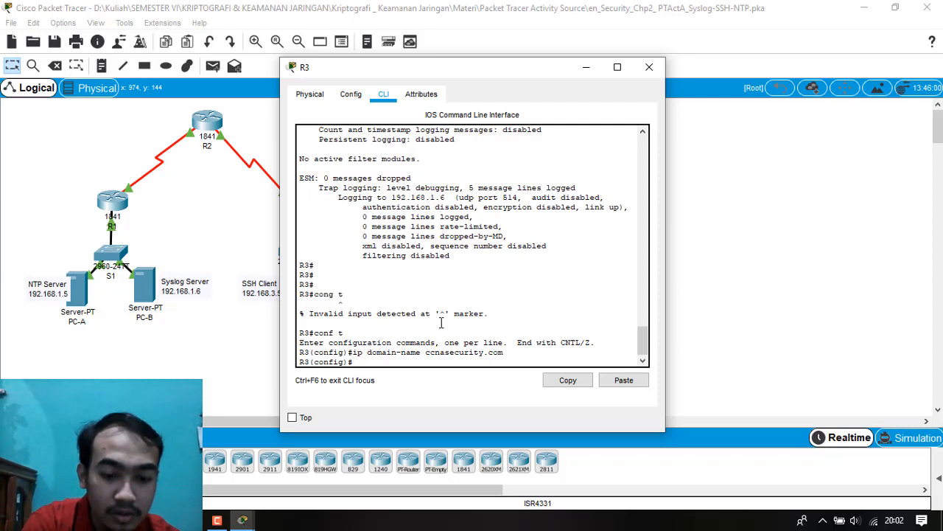
Create the user SSHadmin on R3 with privilege 15 and the secret password given in the instructions.
{"action": "type", "text": "user"}
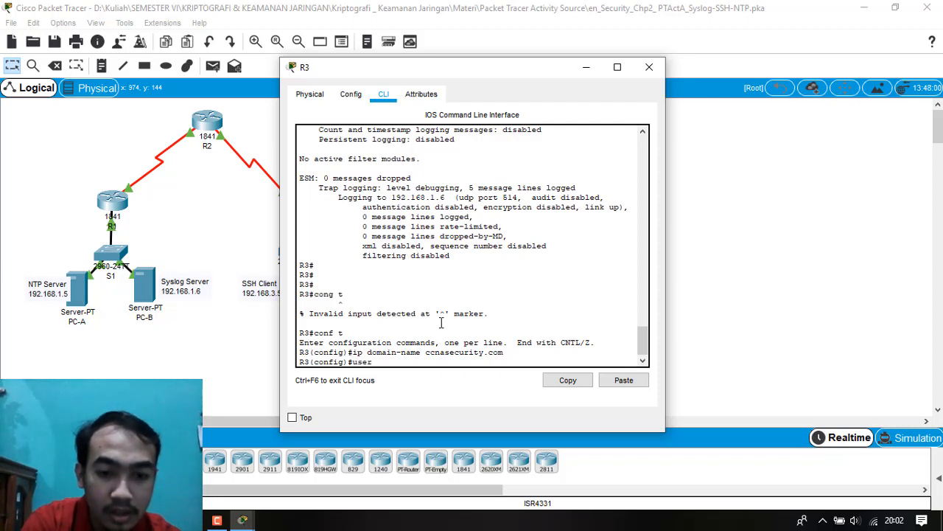
{"action": "type", "text": "name SSHadmin pri"}
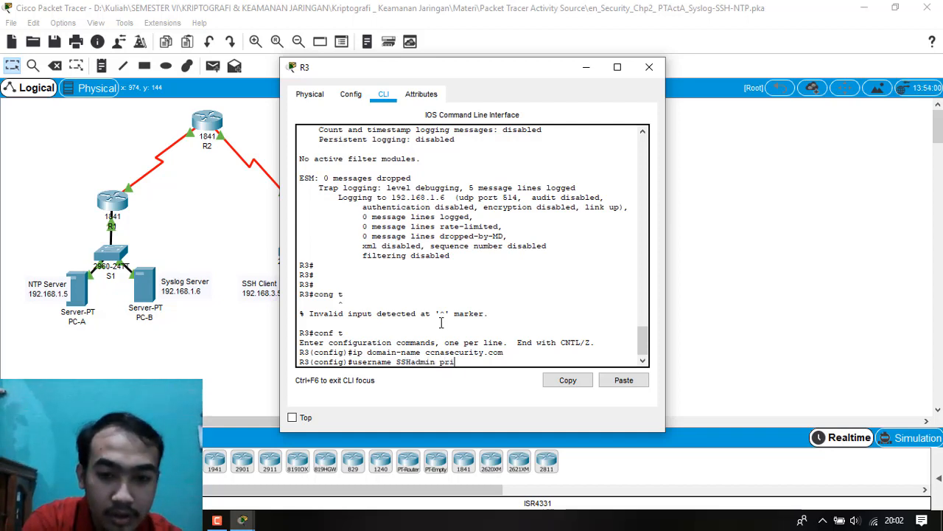
{"action": "type", "text": "vilage"}
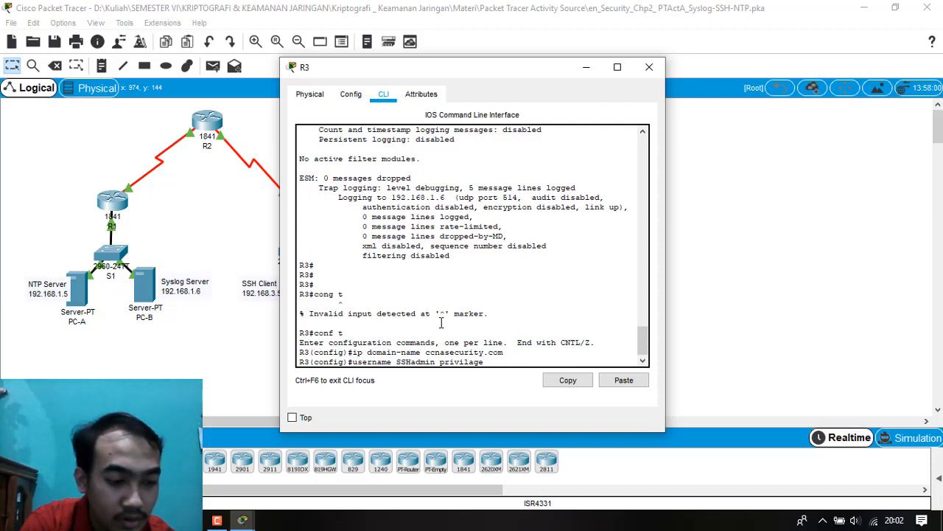
{"action": "type", "text": " 15 secret ciscosshp"}
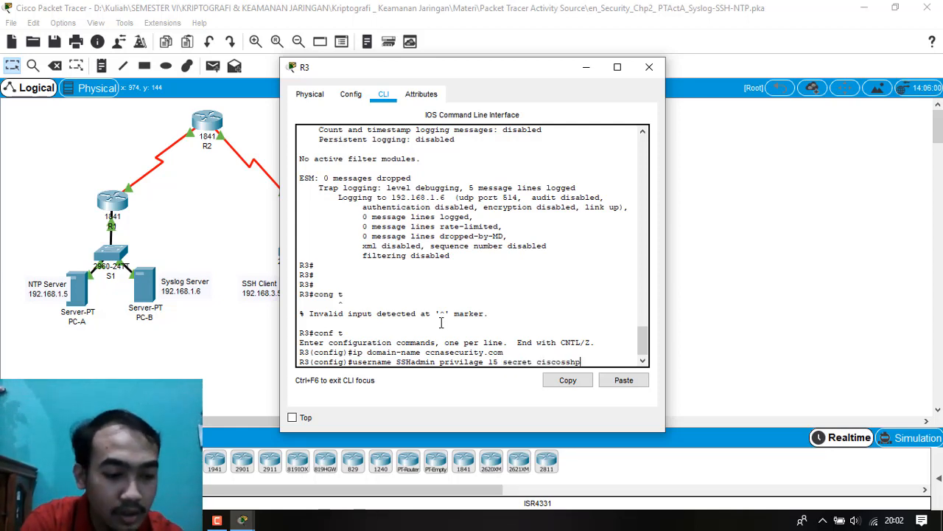
{"action": "type", "text": "55"}
{"action": "key", "text": "Return"}
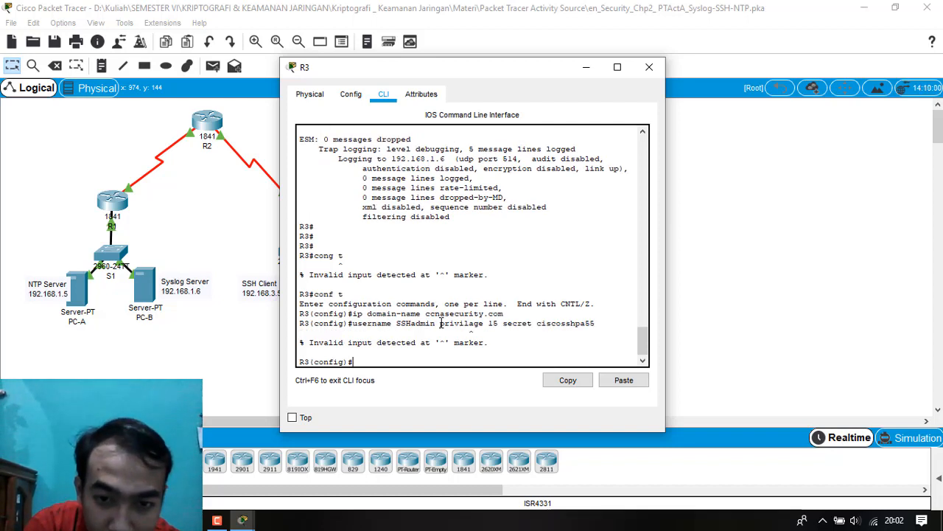
{"action": "key", "text": "Up"}
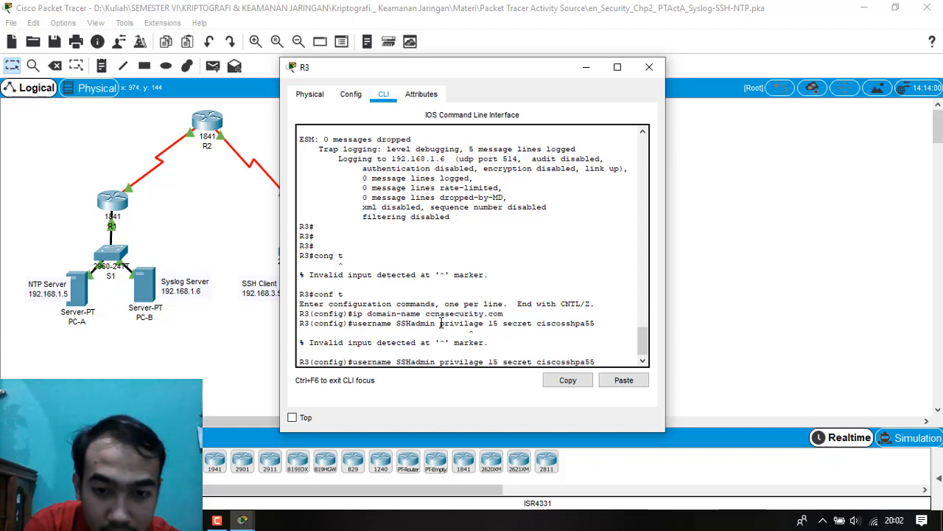
{"action": "key", "text": "Delete"}
{"action": "type", "text": "e"}
{"action": "key", "text": "Return"}
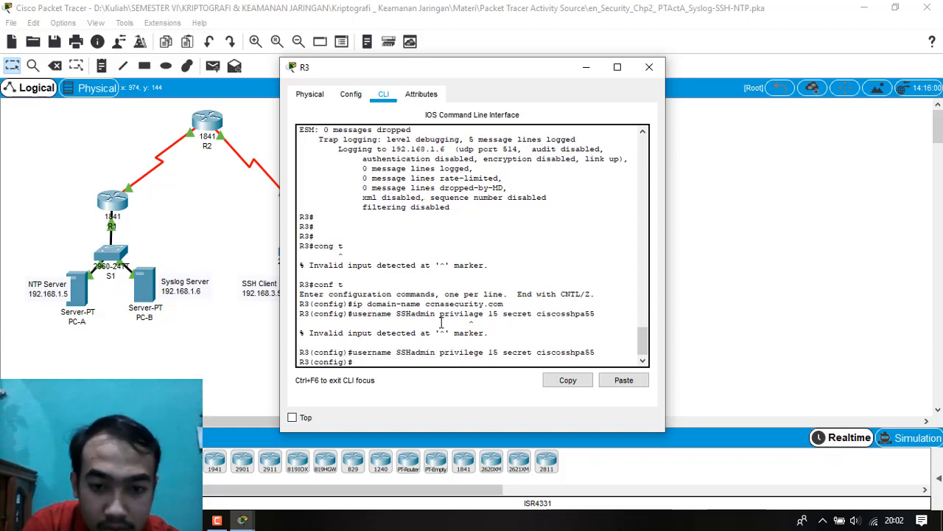
Read the next Task 3 instructions on configuring R3's incoming VTY lines, and put away the instructions window.
{"action": "left_click", "coordinate": [247, 524]}
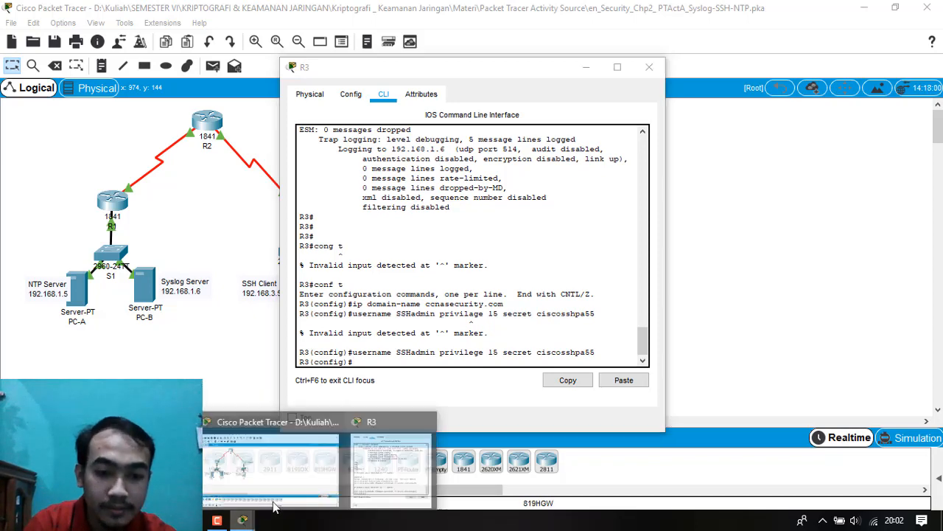
{"action": "left_click", "coordinate": [177, 470]}
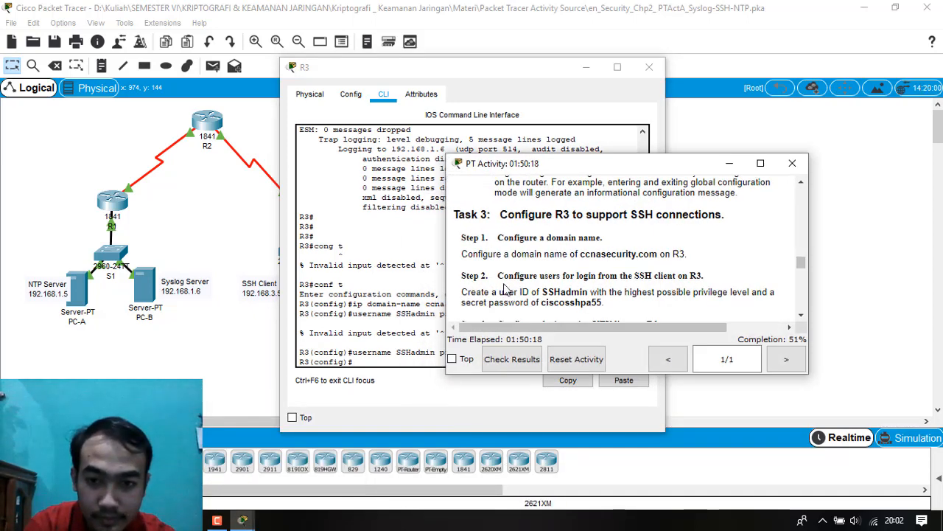
{"action": "scroll", "coordinate": [508, 291], "scroll_direction": "down", "scroll_amount": 2}
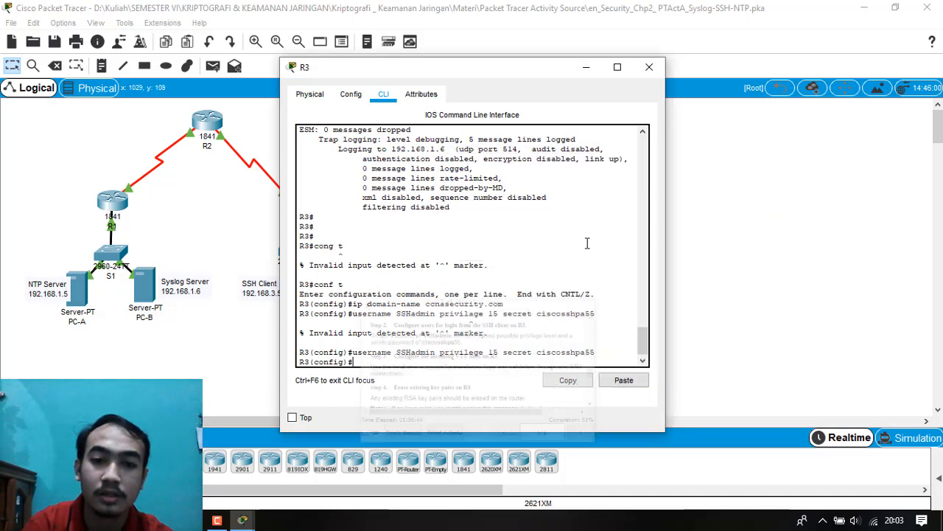
{"action": "left_click", "coordinate": [730, 163]}
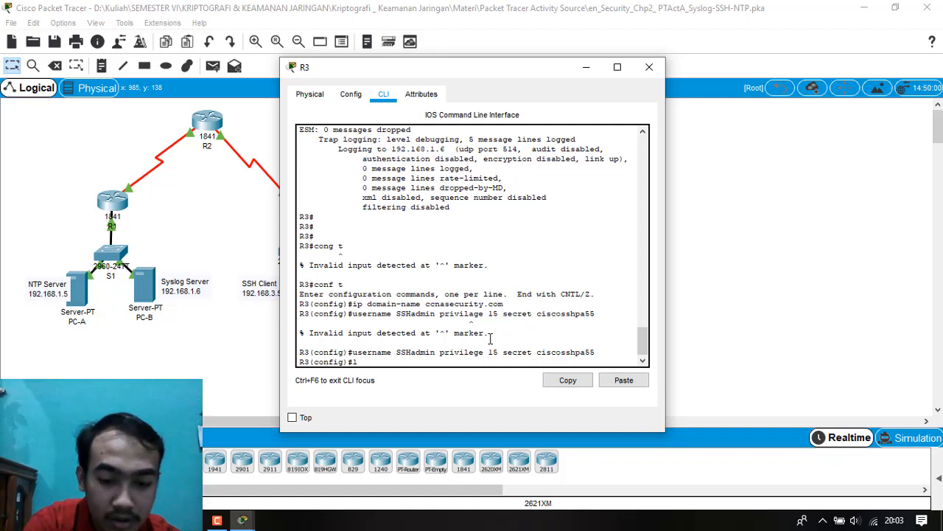
Enter line configuration for line vty 0 4 on R3 and require local user accounts with login local.
{"action": "type", "text": "ine vty"}
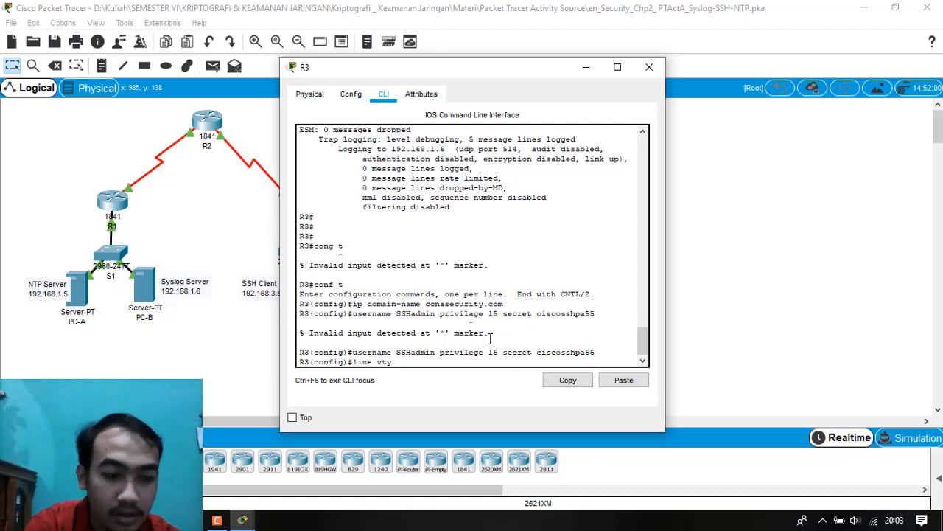
{"action": "type", "text": " 0 "}
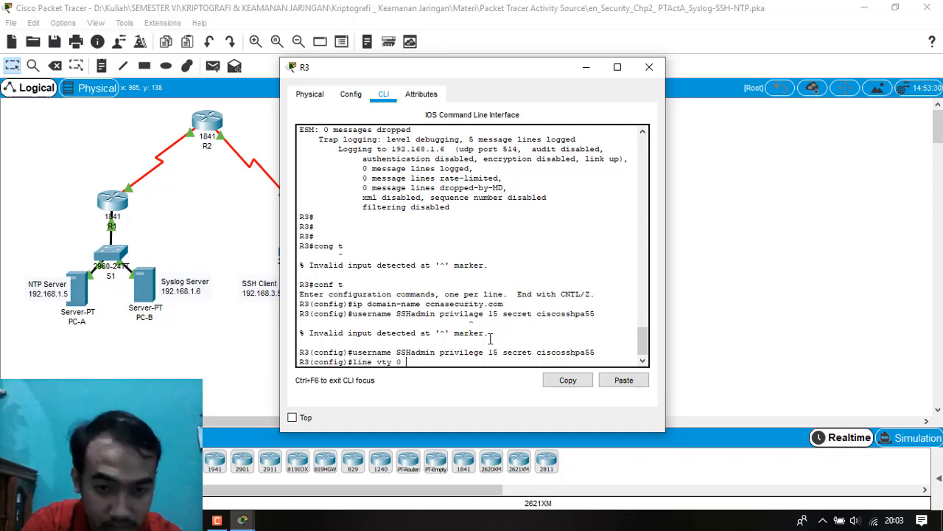
{"action": "type", "text": "4"}
{"action": "key", "text": "Return"}
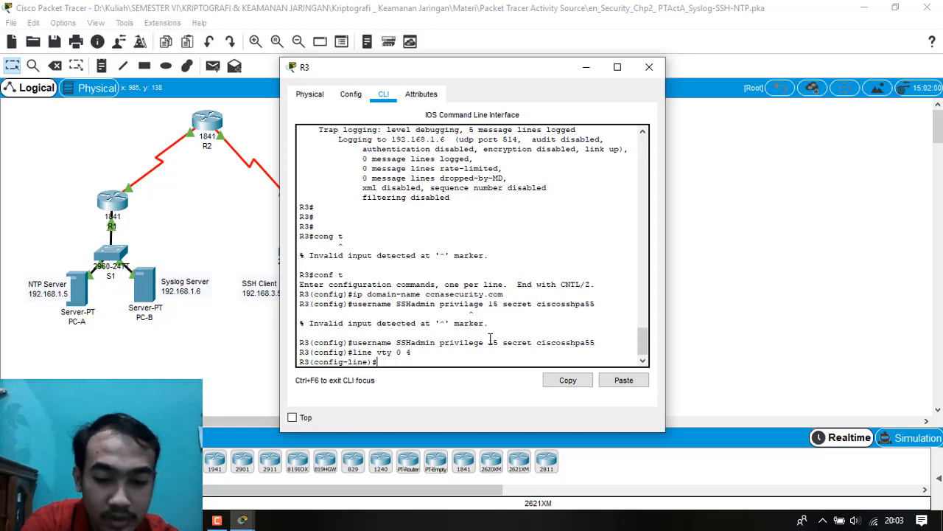
{"action": "type", "text": "in l"}
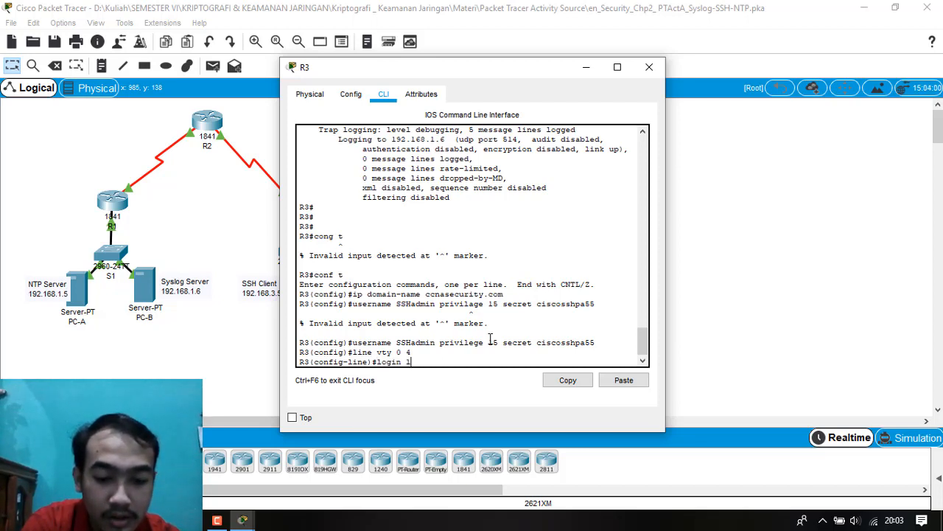
{"action": "type", "text": "ocal"}
{"action": "key", "text": "Return"}
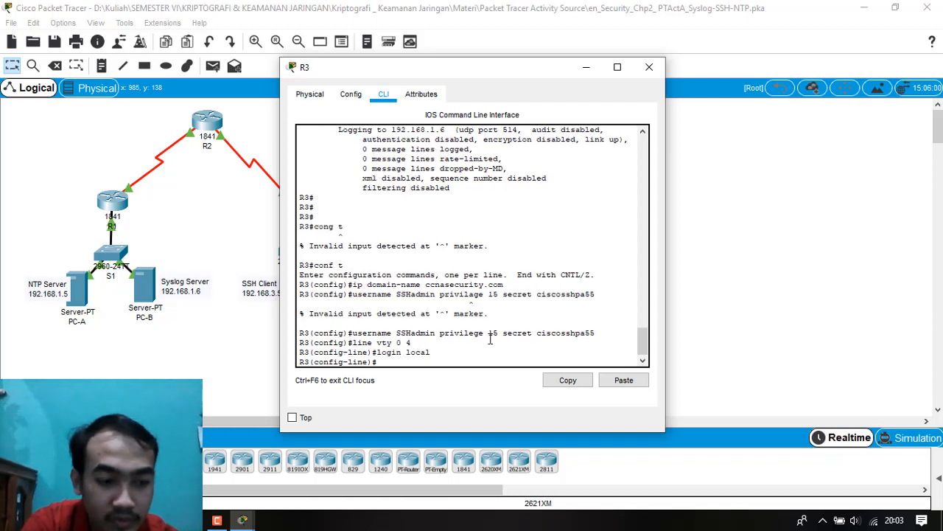
Restrict R3's VTY lines 0 4 to SSH connections only with transport input ssh.
{"action": "type", "text": "trans"}
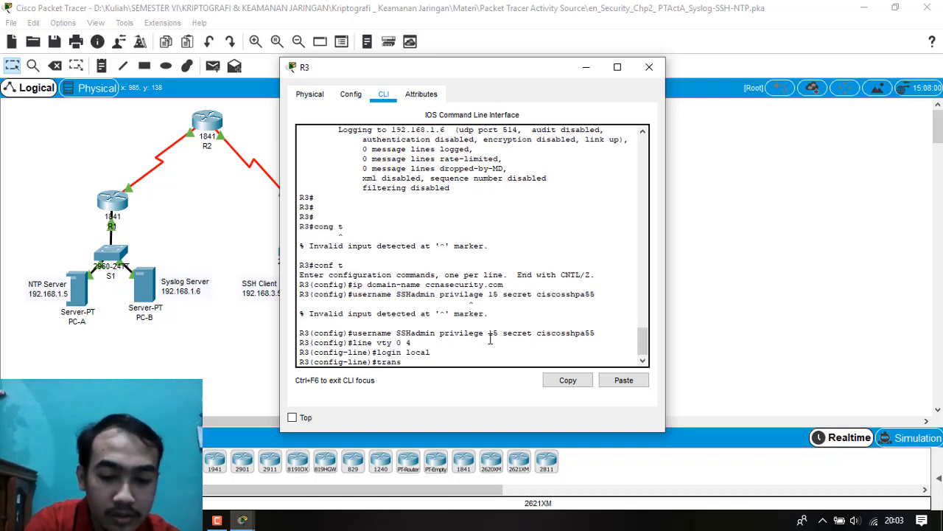
{"action": "type", "text": "port input "}
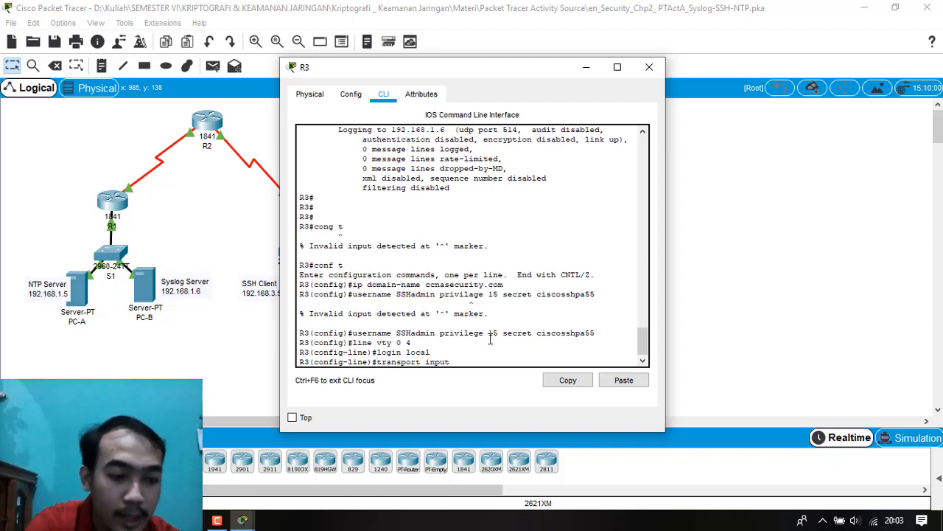
{"action": "type", "text": "ssh"}
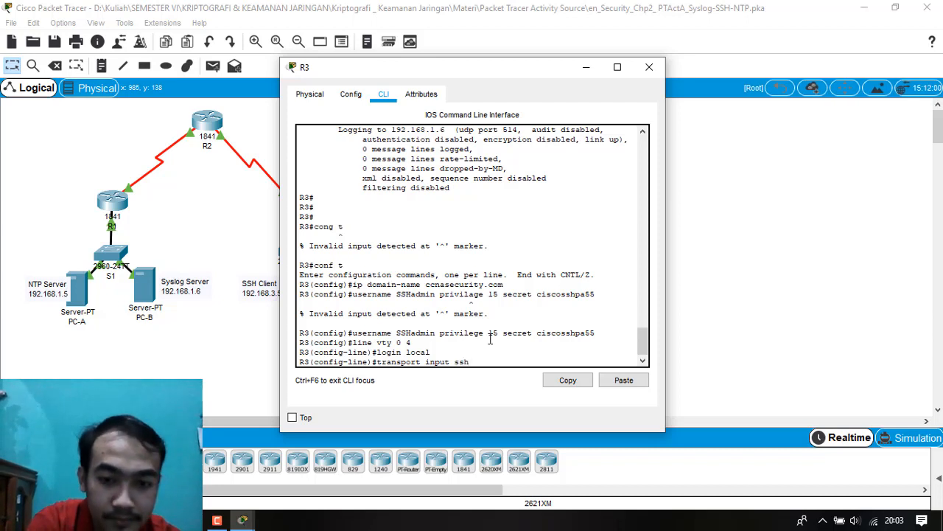
{"action": "key", "text": "Return"}
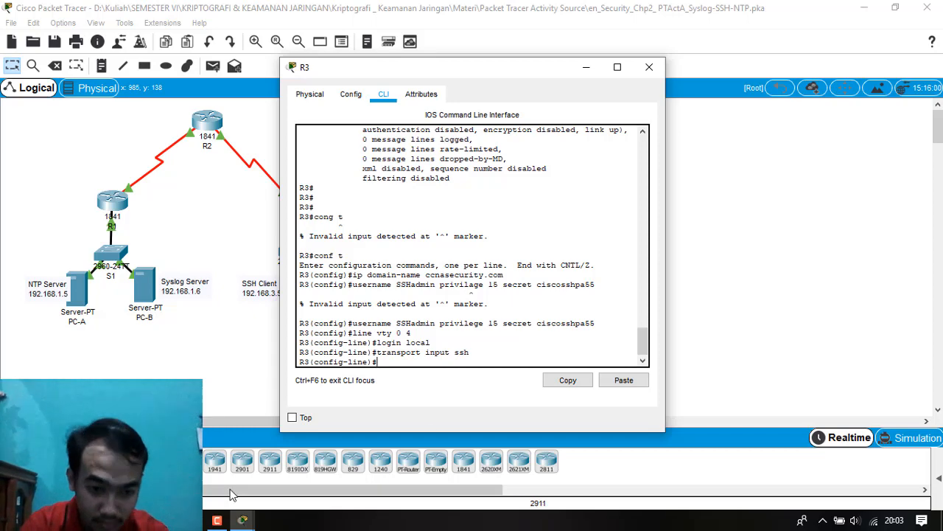
Consult Step 4 of the activity instructions and erase R3's existing RSA key pairs with crypto key zeroize rsa.
{"action": "left_click", "coordinate": [243, 521]}
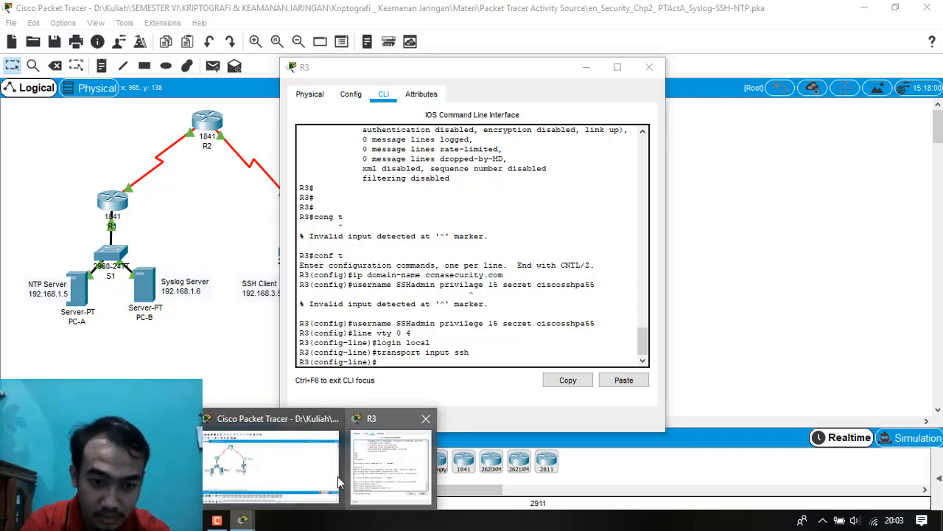
{"action": "left_click", "coordinate": [124, 466]}
{"action": "scroll", "coordinate": [624, 279], "scroll_direction": "down", "scroll_amount": 2}
{"action": "scroll", "coordinate": [546, 292], "scroll_direction": "up", "scroll_amount": 1}
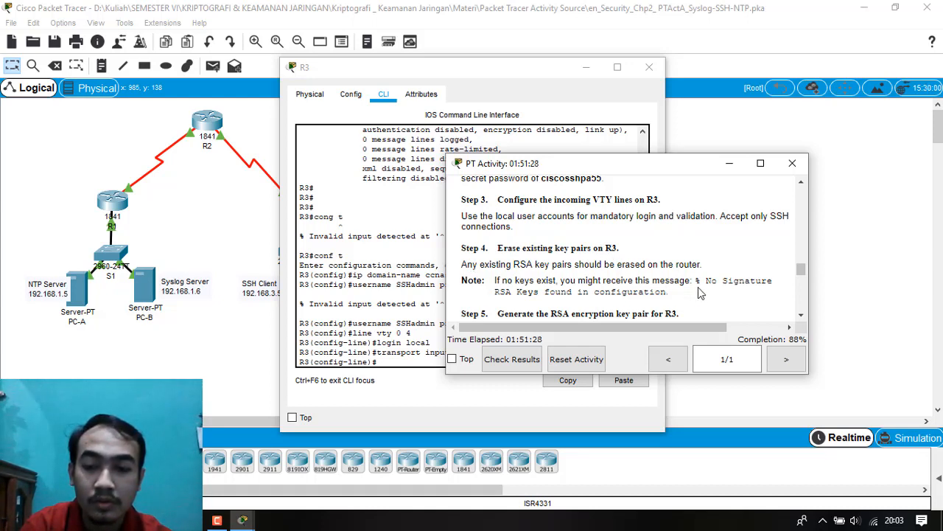
{"action": "left_click", "coordinate": [398, 352]}
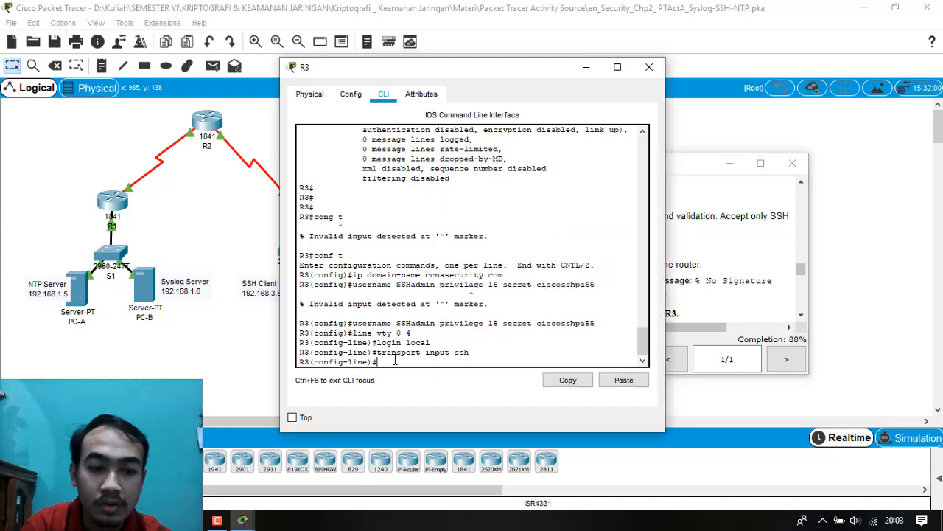
{"action": "type", "text": "crypto"}
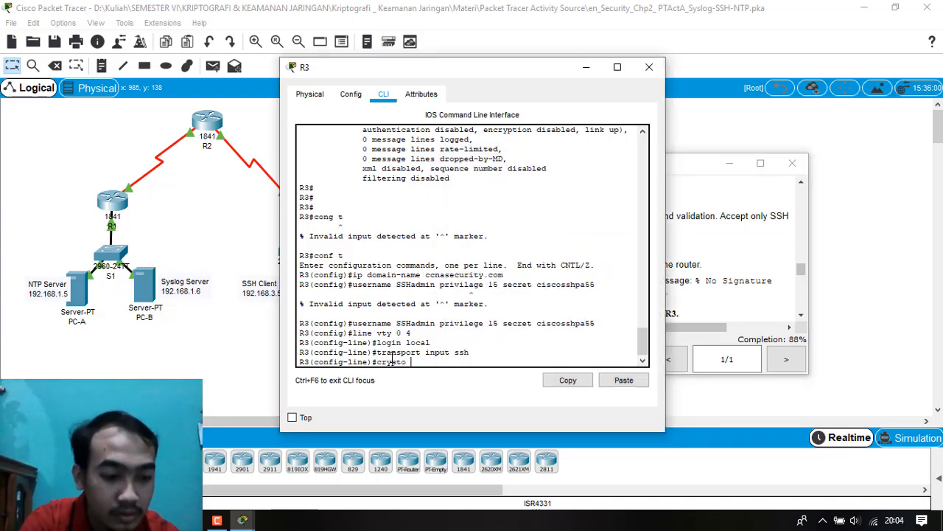
{"action": "type", "text": " key zero"}
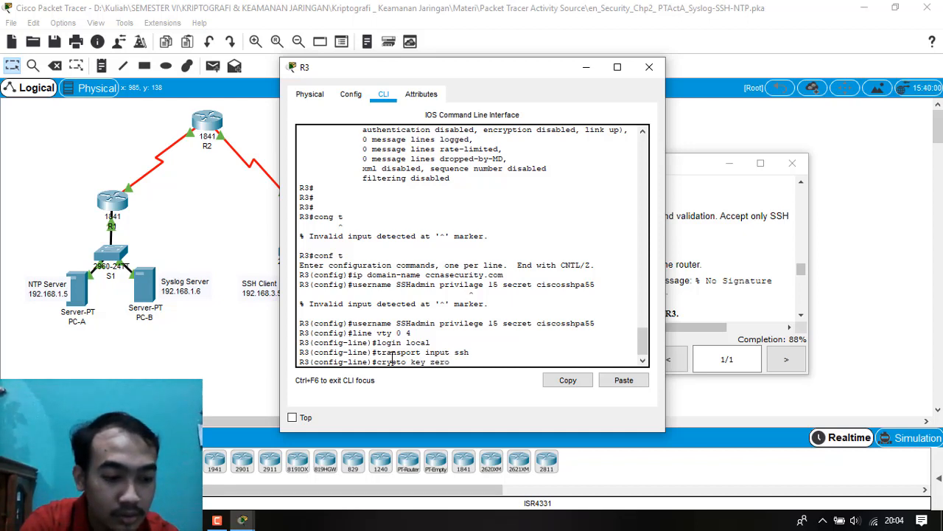
{"action": "type", "text": "ize rsa"}
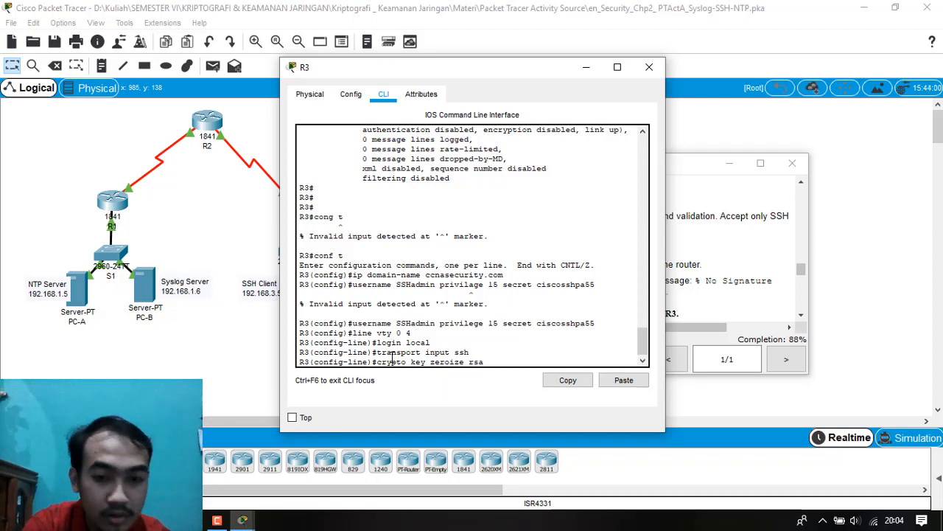
{"action": "key", "text": "Return"}
{"action": "type", "text": "4"}
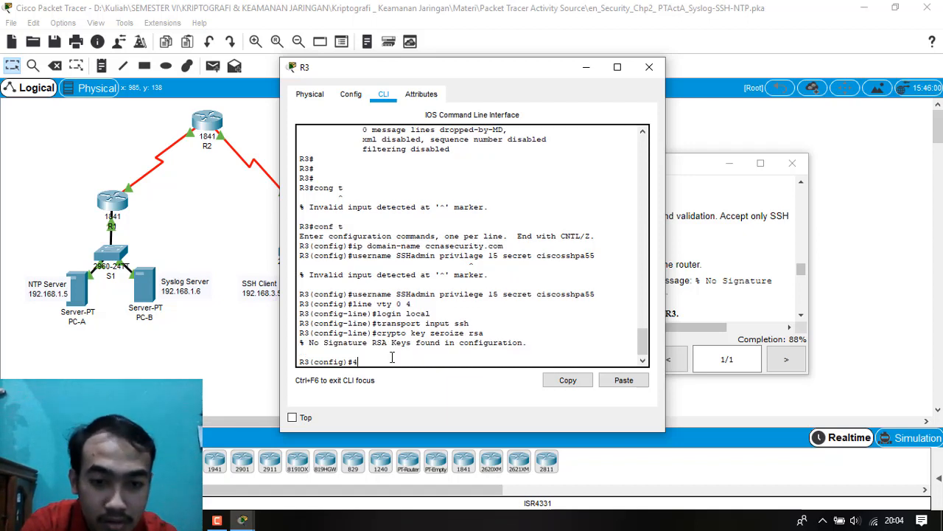
{"action": "key", "text": "BackSpace"}
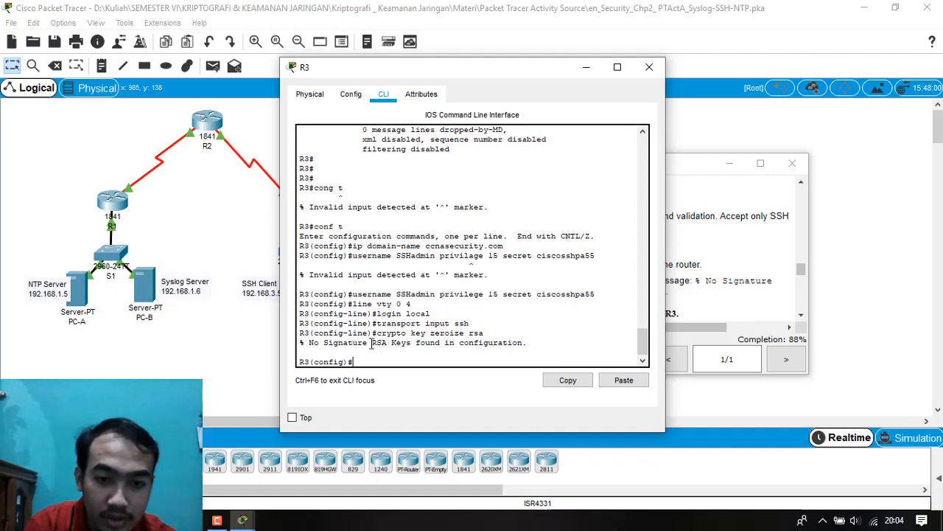
Read the Step 5 instructions on generating the RSA encryption key pair for R3, including the required modulus and command.
{"action": "left_click", "coordinate": [243, 520]}
{"action": "left_click", "coordinate": [382, 463]}
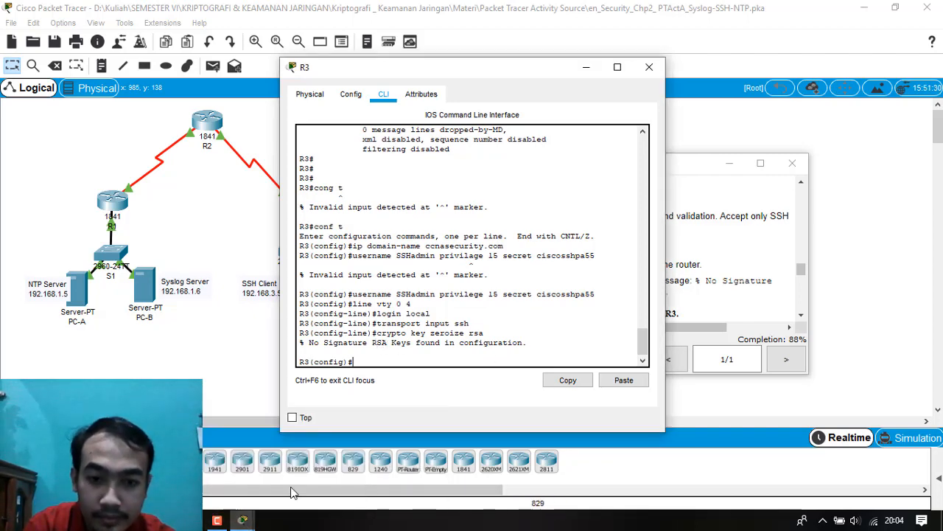
{"action": "left_click", "coordinate": [242, 520]}
{"action": "left_click", "coordinate": [158, 461]}
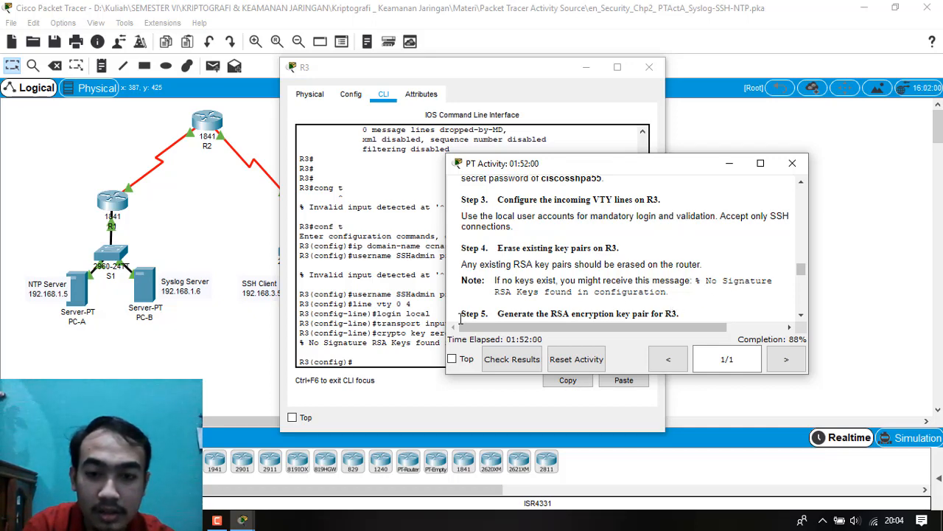
{"action": "left_click", "coordinate": [729, 163]}
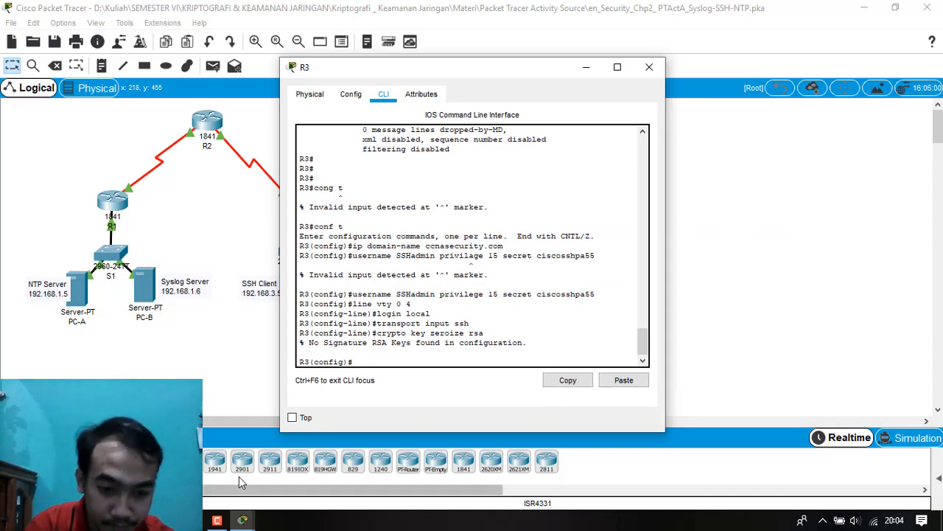
{"action": "left_click", "coordinate": [243, 520]}
{"action": "mouse_move", "coordinate": [240, 520]}
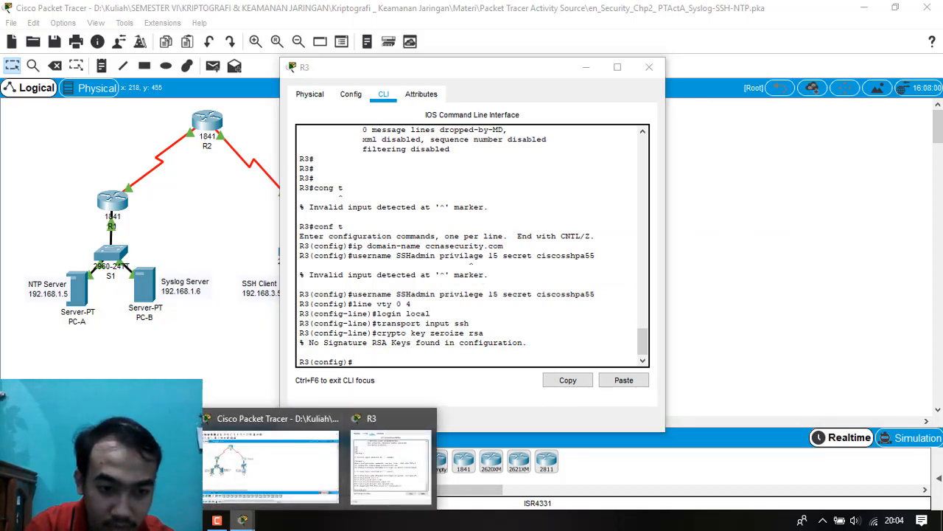
{"action": "left_click", "coordinate": [144, 464]}
{"action": "scroll", "coordinate": [544, 269], "scroll_direction": "down", "scroll_amount": 3}
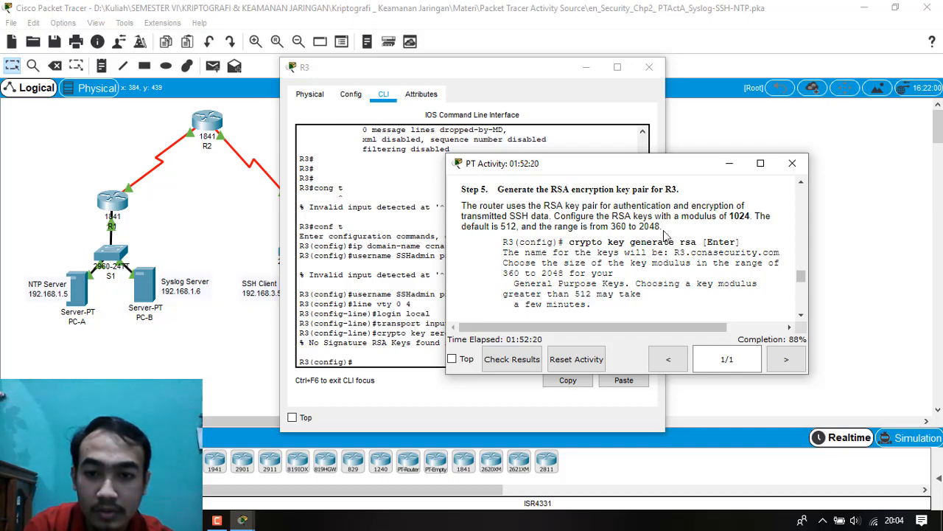
{"action": "left_click", "coordinate": [730, 164]}
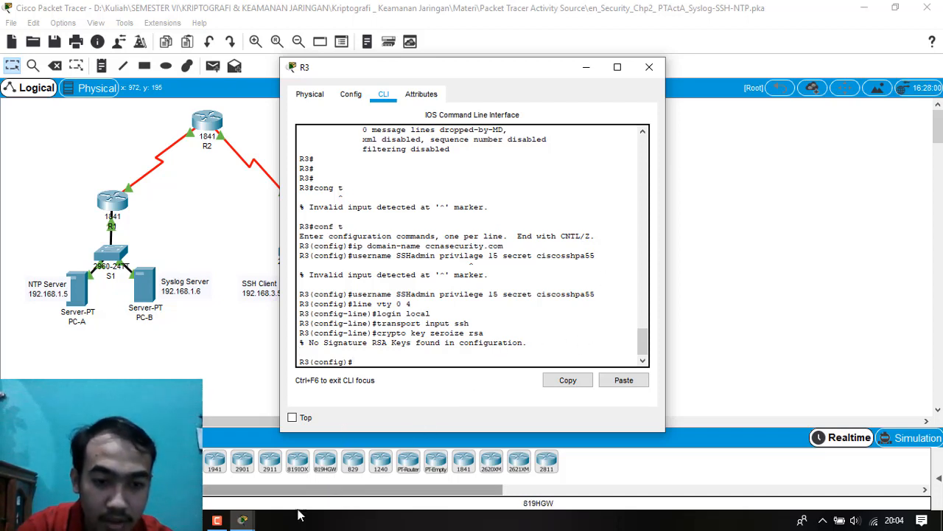
{"action": "left_click", "coordinate": [244, 520]}
{"action": "left_click", "coordinate": [354, 476]}
{"action": "right_click", "coordinate": [243, 520]}
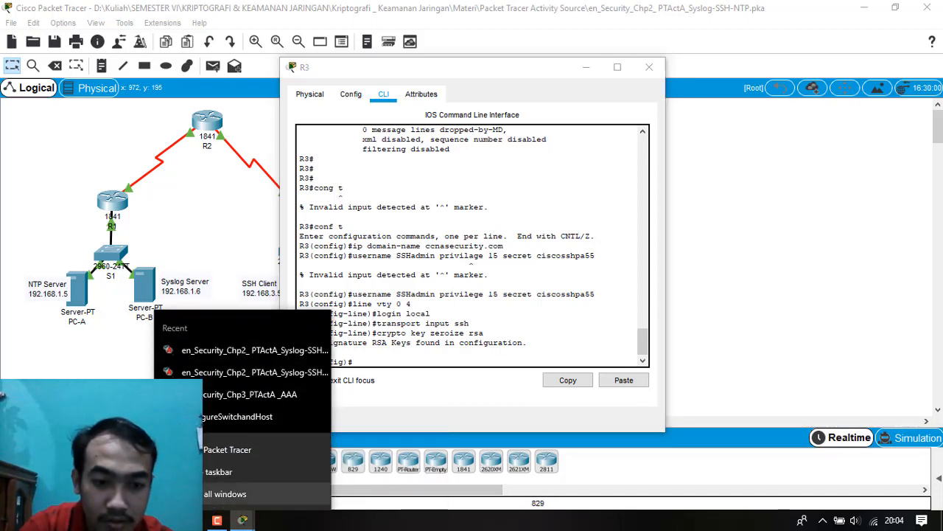
{"action": "left_click", "coordinate": [245, 521]}
{"action": "left_click", "coordinate": [171, 470]}
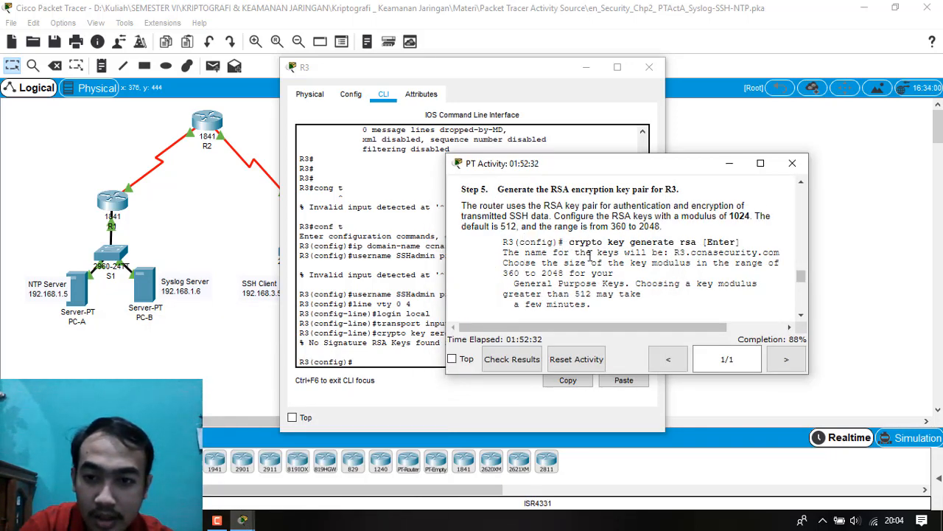
Start RSA key pair generation on R3 with crypto key generate rsa.
{"action": "left_click", "coordinate": [383, 356]}
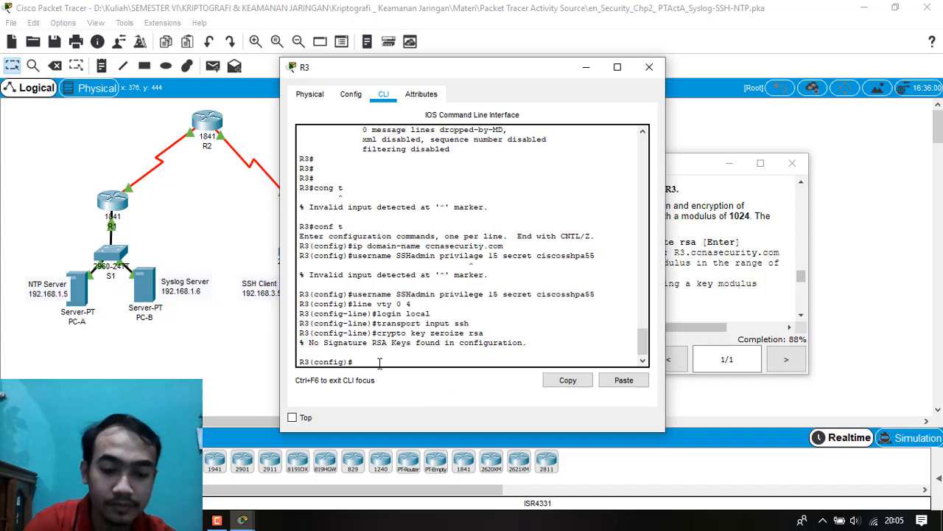
{"action": "type", "text": "crypto ke"}
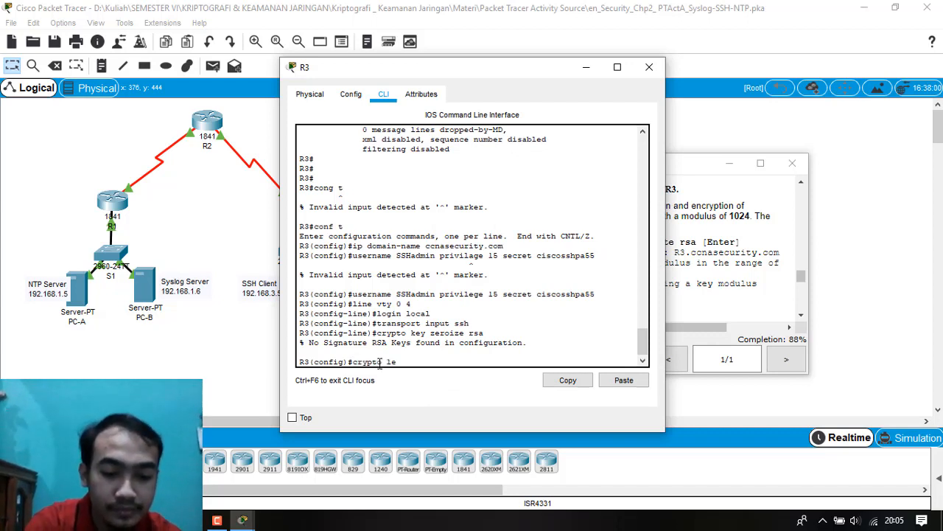
{"action": "key", "text": "BackSpace"}
{"action": "key", "text": "BackSpace"}
{"action": "key", "text": "BackSpace"}
{"action": "type", "text": "key"}
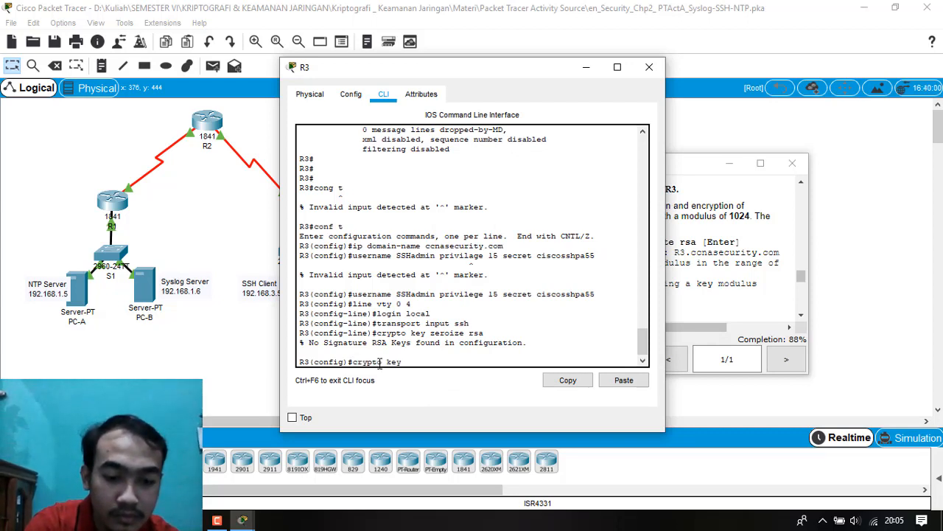
{"action": "type", "text": " generate rsa"}
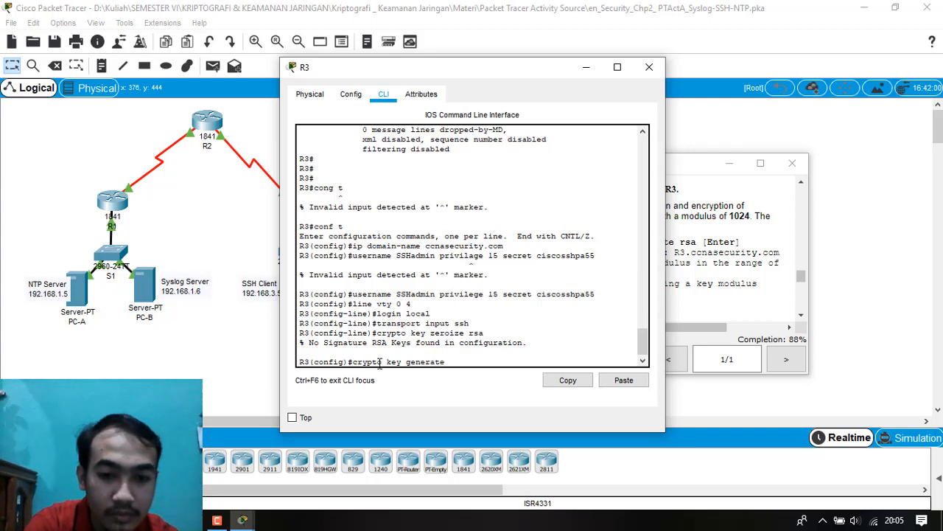
{"action": "key", "text": "Return"}
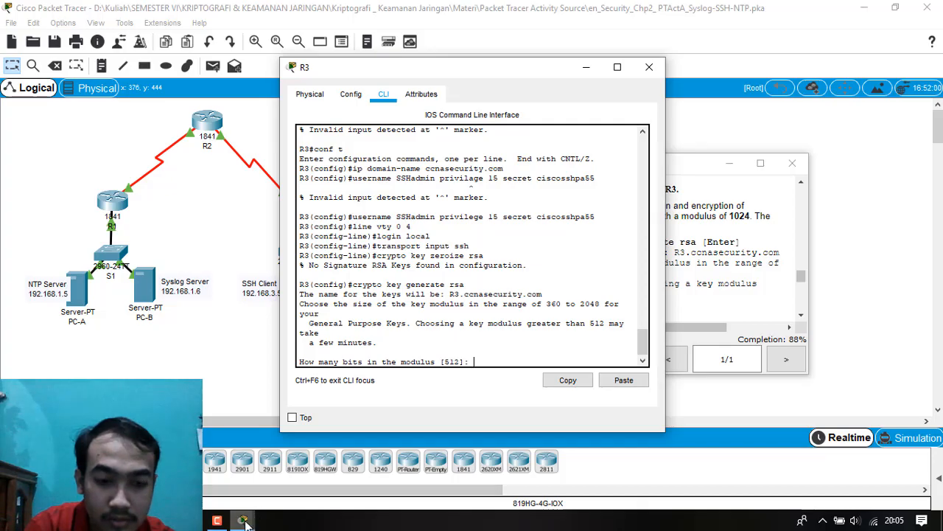
Check the modulus in the activity instructions and generate R3's RSA keys with 1024 bits.
{"action": "mouse_move", "coordinate": [244, 520]}
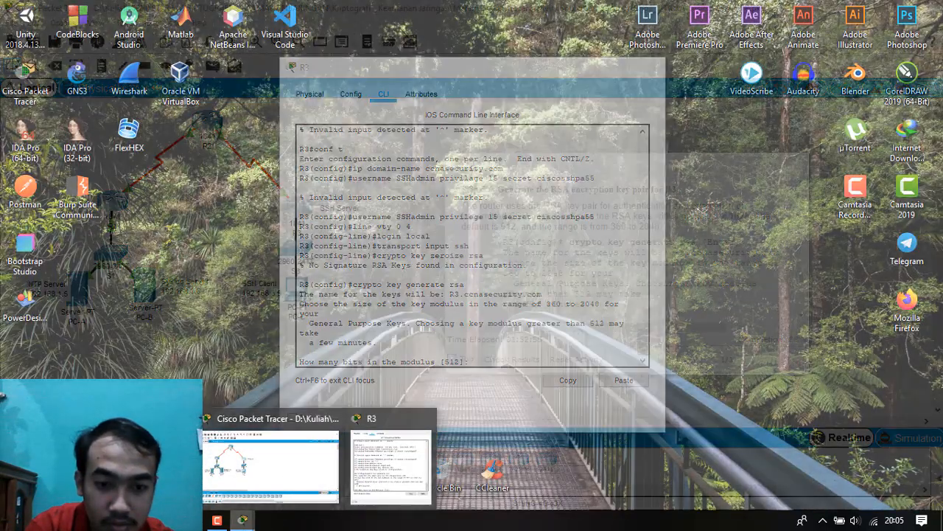
{"action": "left_click", "coordinate": [140, 468]}
{"action": "scroll", "coordinate": [583, 290], "scroll_direction": "down", "scroll_amount": 1}
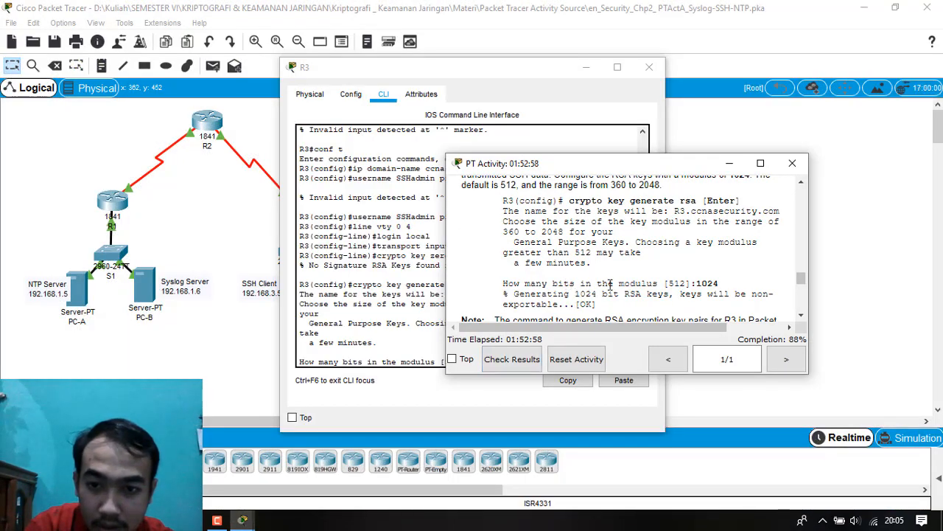
{"action": "left_click", "coordinate": [433, 349]}
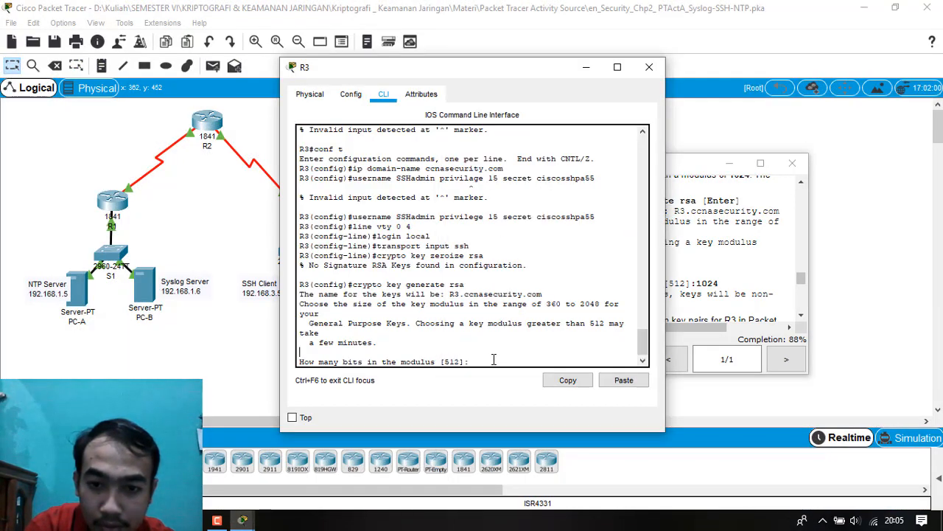
{"action": "type", "text": "1024"}
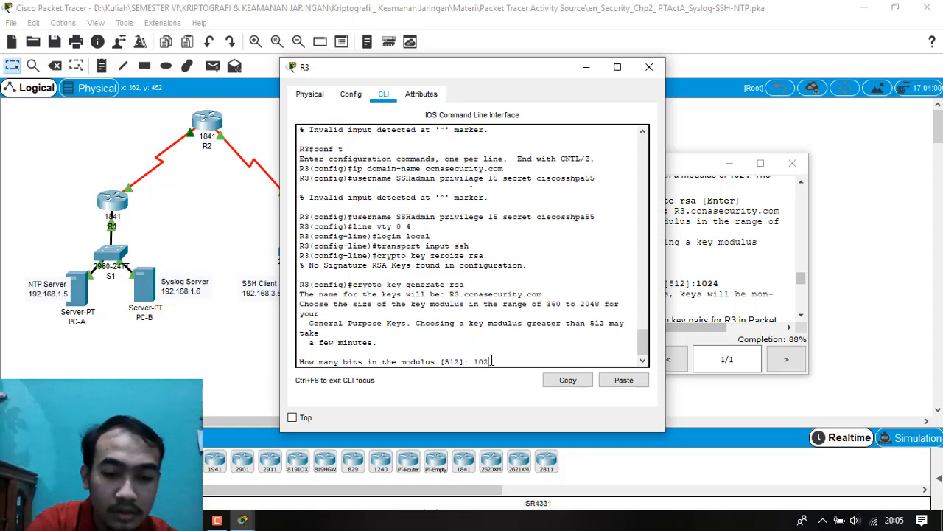
{"action": "key", "text": "Return"}
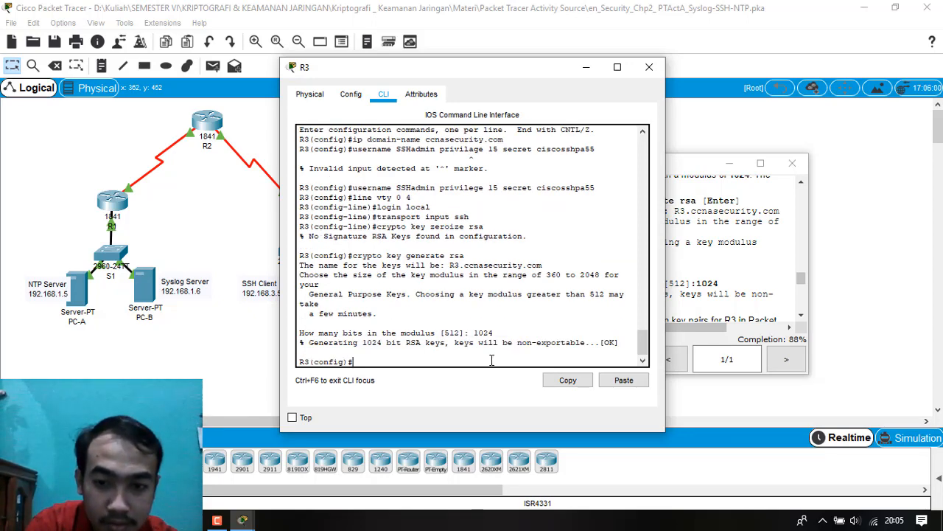
Read the Step 6 instructions on verifying the SSH configuration, and exit R3's global configuration mode to privileged EXEC mode.
{"action": "left_click", "coordinate": [680, 291]}
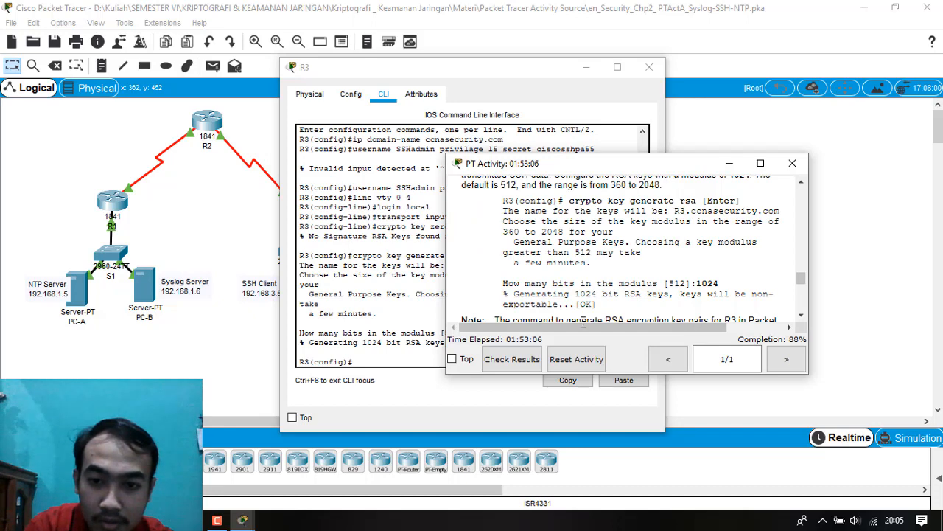
{"action": "scroll", "coordinate": [491, 295], "scroll_direction": "down", "scroll_amount": 2}
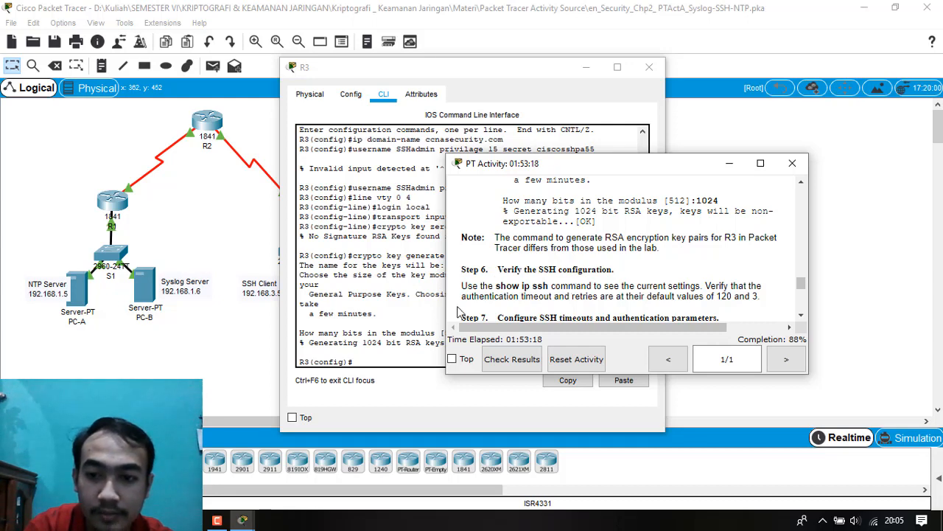
{"action": "left_click", "coordinate": [381, 298]}
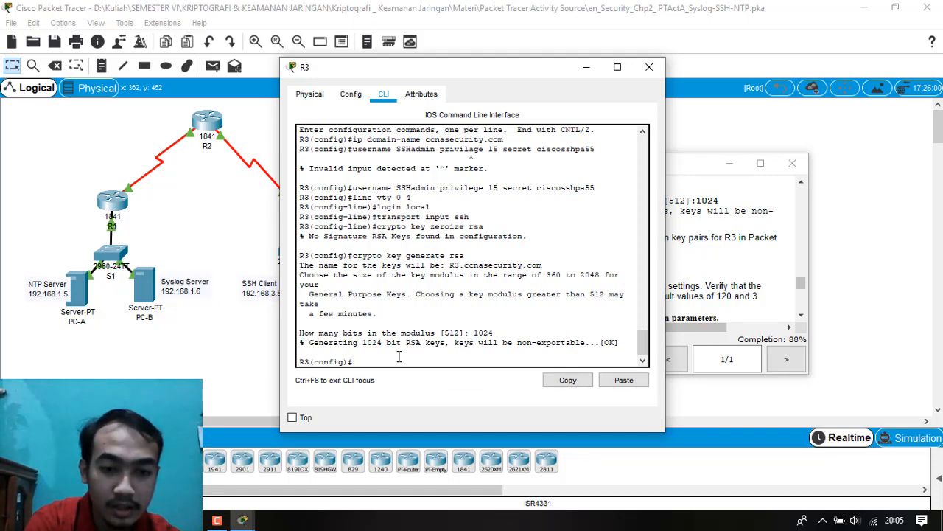
{"action": "type", "text": "exit"}
{"action": "key", "text": "Return"}
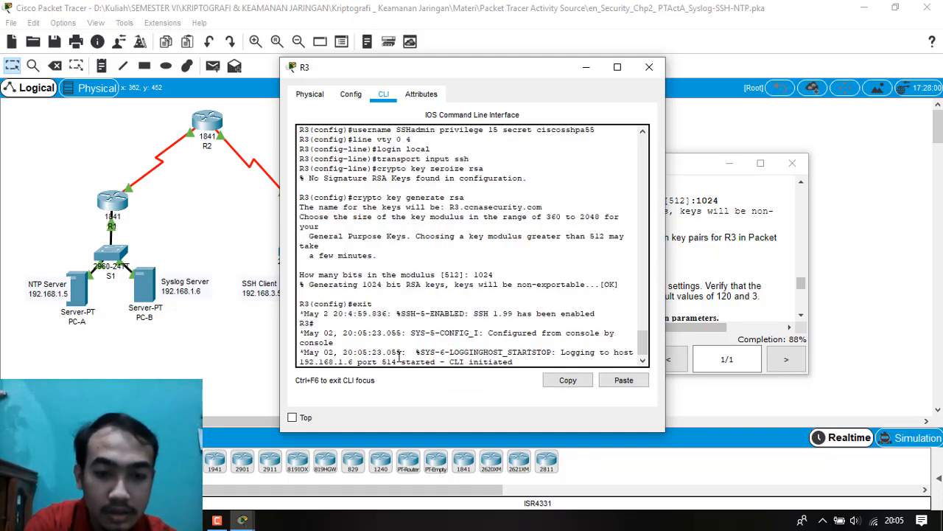
{"action": "key", "text": "Return"}
{"action": "key", "text": "Return"}
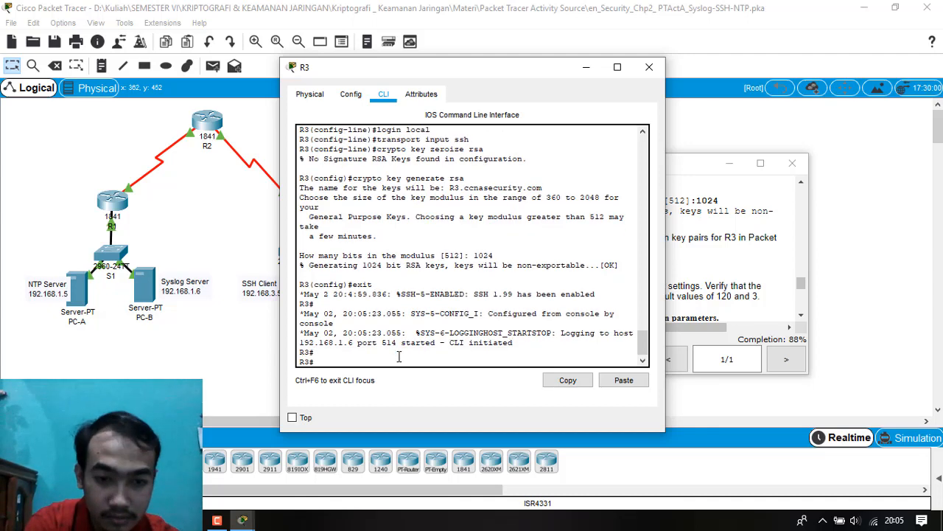
Display R3's current SSH settings with show ip ssh to check the authentication timeout and retries.
{"action": "type", "text": "sho"}
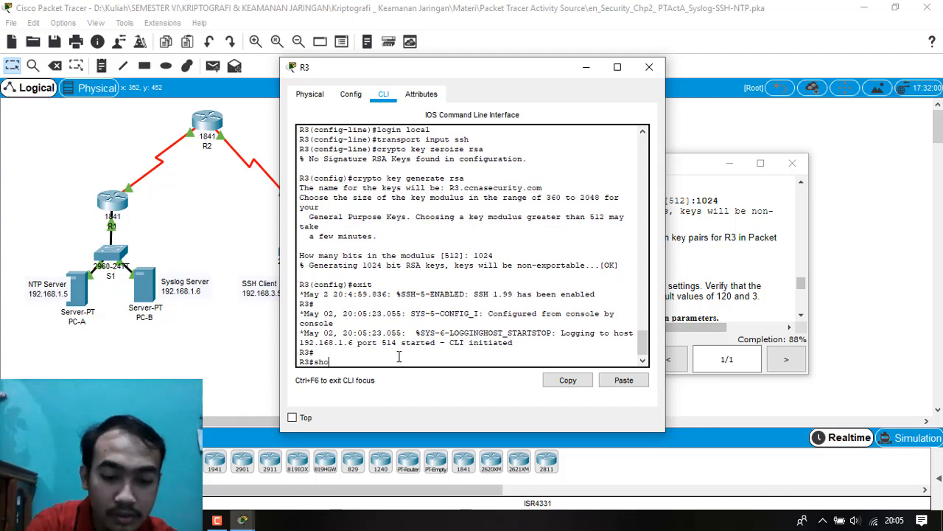
{"action": "type", "text": "w i"}
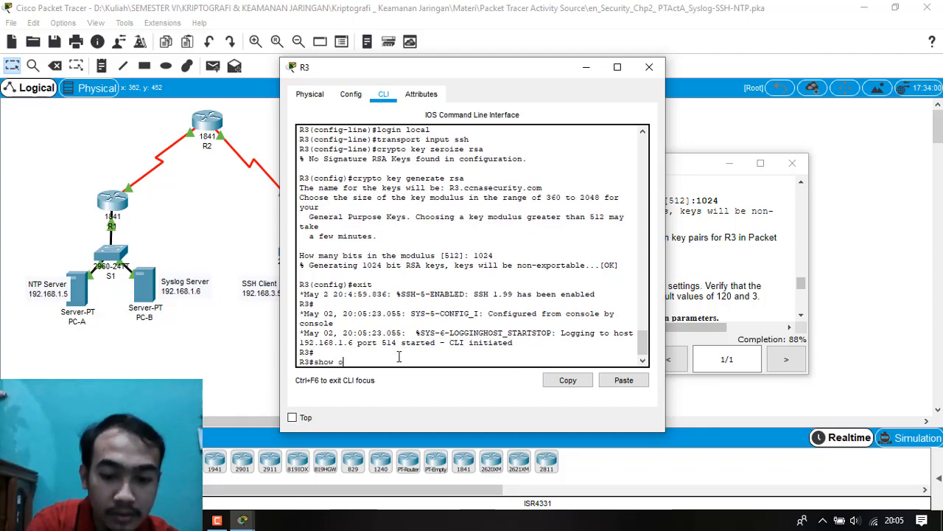
{"action": "type", "text": "p ss"}
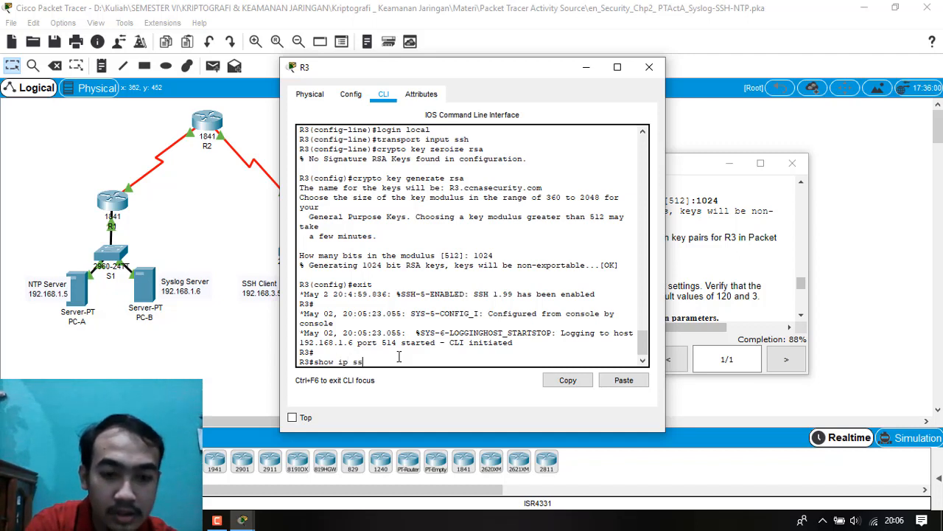
{"action": "type", "text": "h"}
{"action": "key", "text": "Return"}
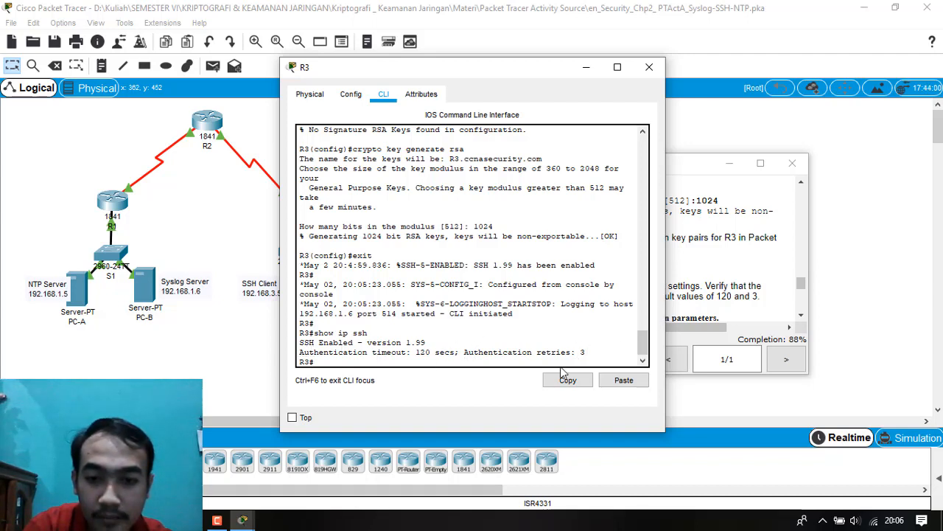
Check the Step 7 instructions, enter R3's global configuration mode and set the SSH time-out to 90 seconds.
{"action": "left_click", "coordinate": [702, 311]}
{"action": "scroll", "coordinate": [508, 296], "scroll_direction": "down", "scroll_amount": 2}
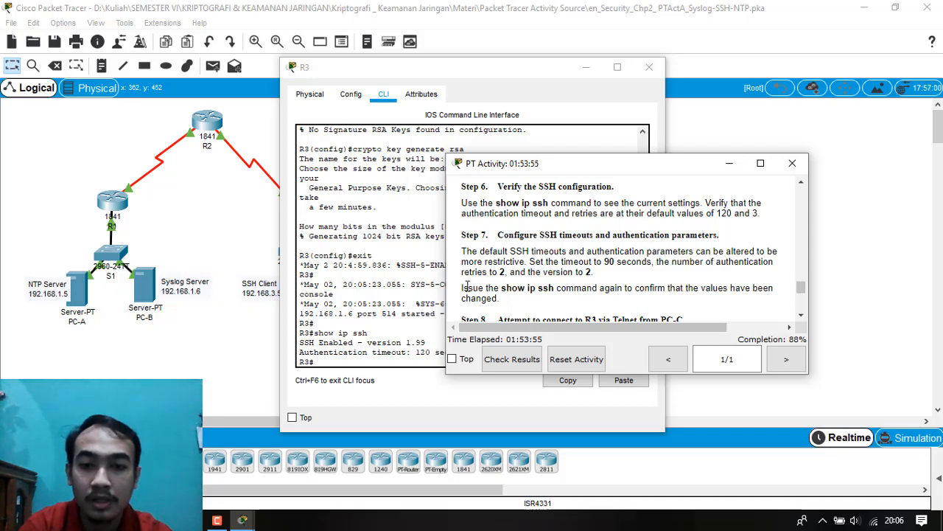
{"action": "left_click", "coordinate": [401, 327]}
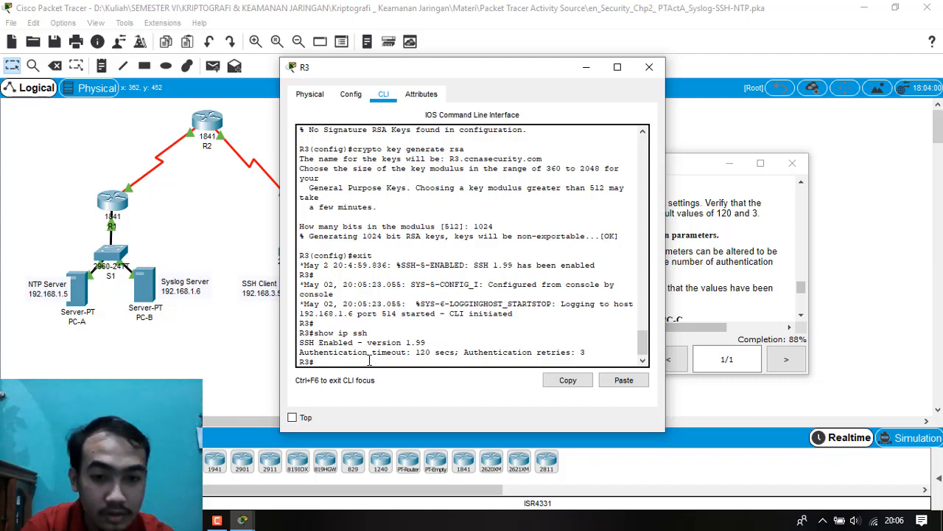
{"action": "type", "text": "conf t"}
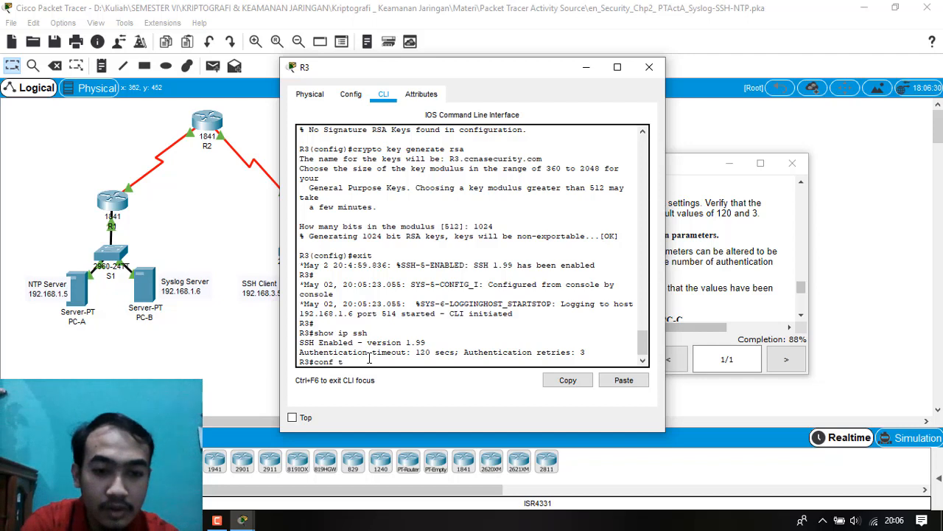
{"action": "key", "text": "Return"}
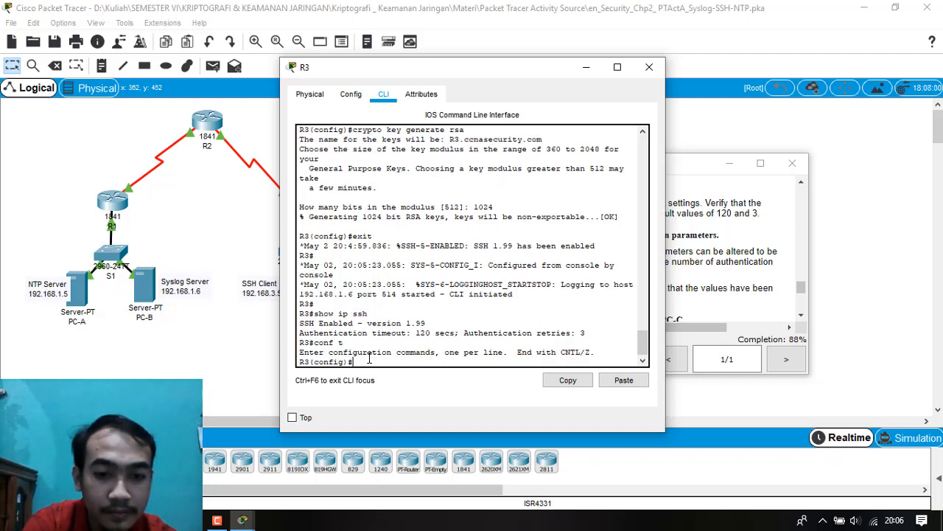
{"action": "type", "text": "ip s"}
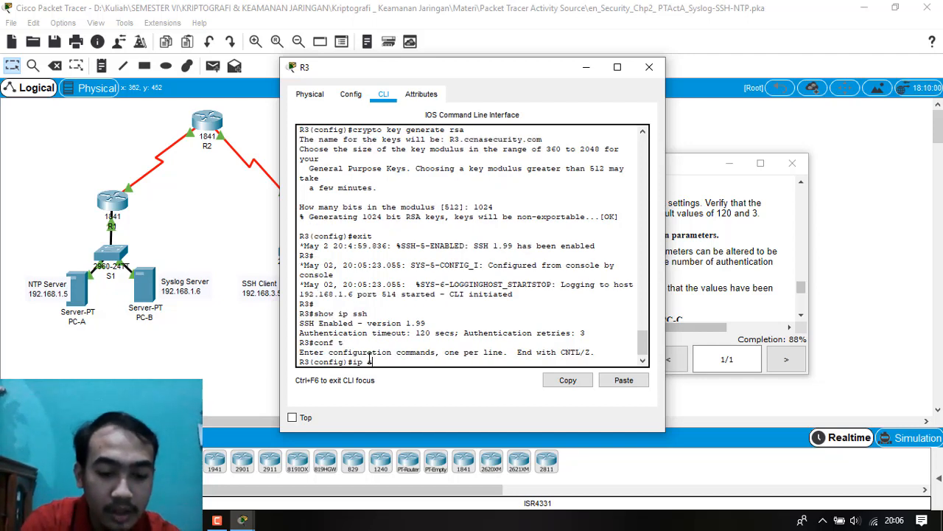
{"action": "type", "text": "sh time"}
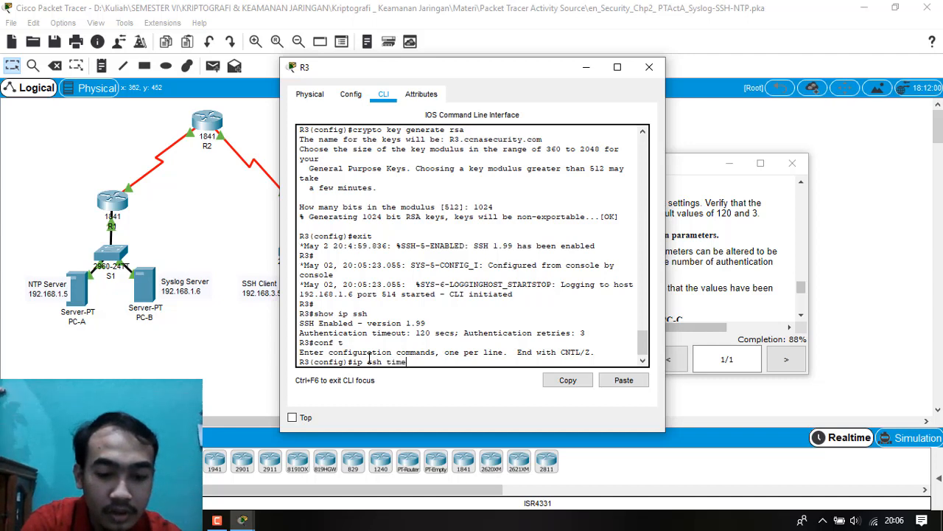
{"action": "type", "text": "-out 90"}
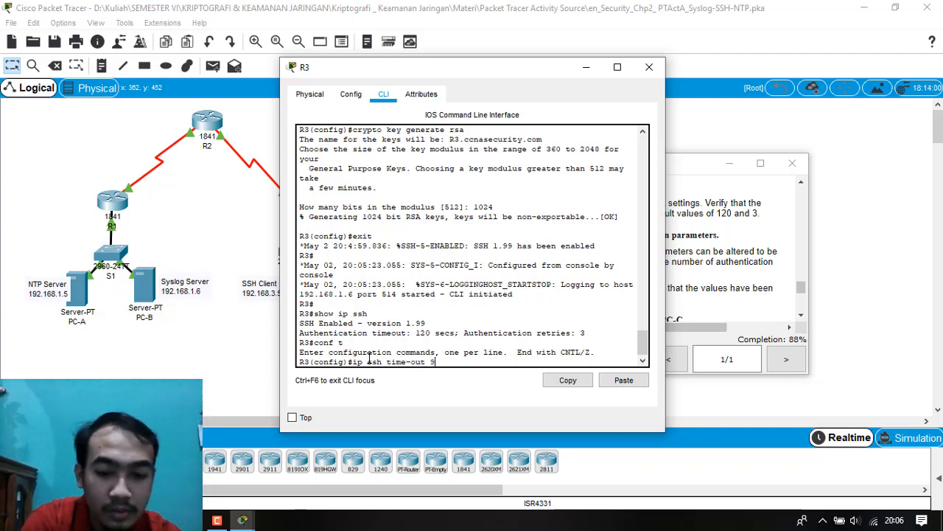
{"action": "key", "text": "Return"}
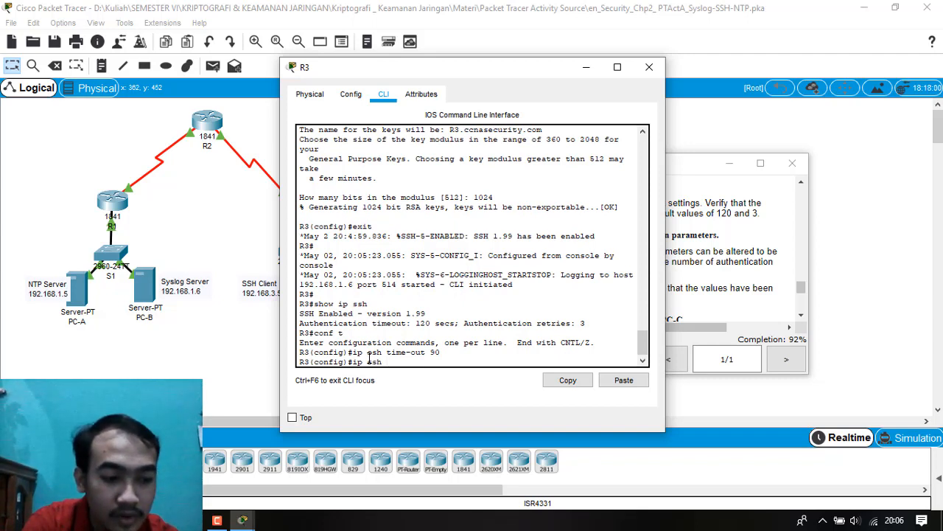
Set R3's SSH authentication retries to 2 with ip ssh authentication-retries, correcting the misspelled command.
{"action": "type", "text": "tication-reties 2"}
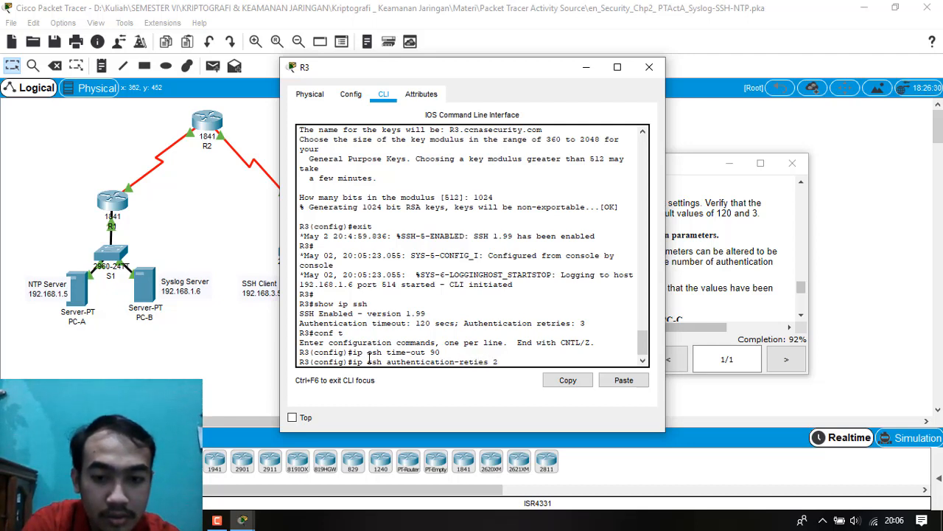
{"action": "key", "text": "Return"}
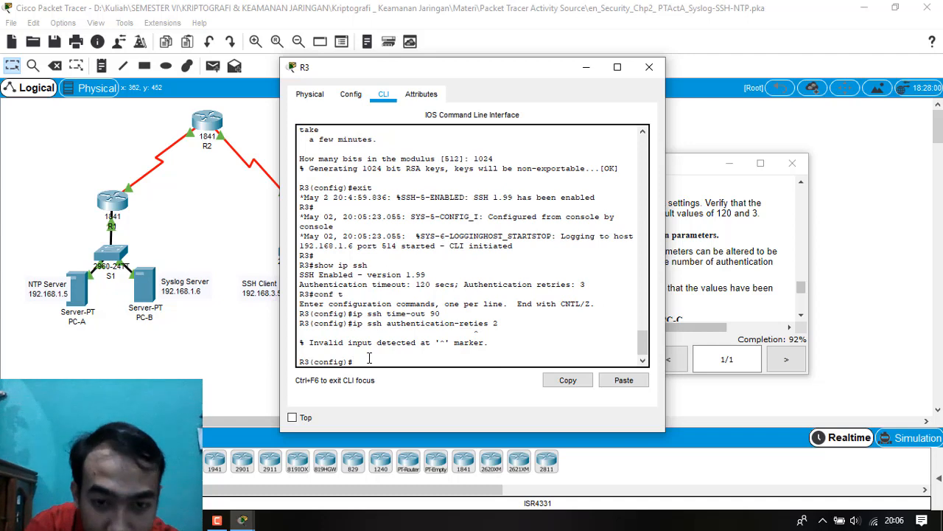
{"action": "key", "text": "Up"}
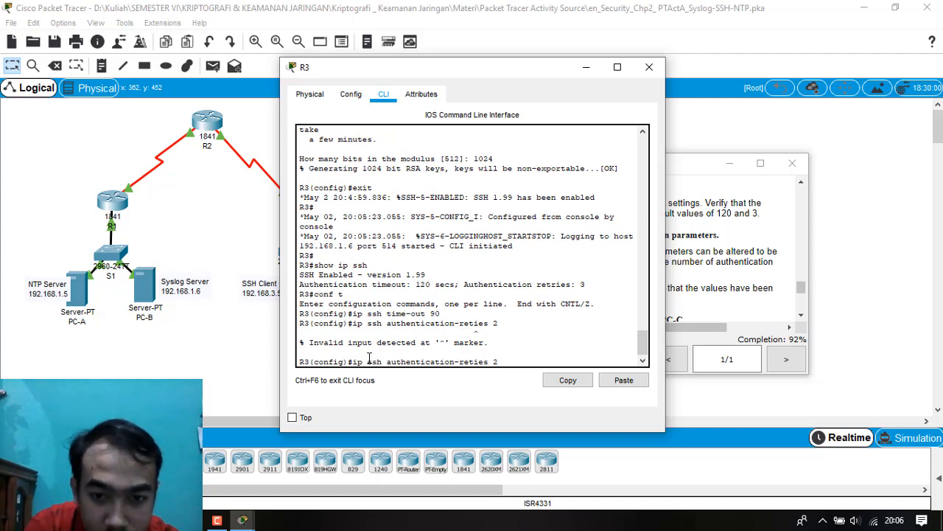
{"action": "type", "text": "r"}
{"action": "key", "text": "Return"}
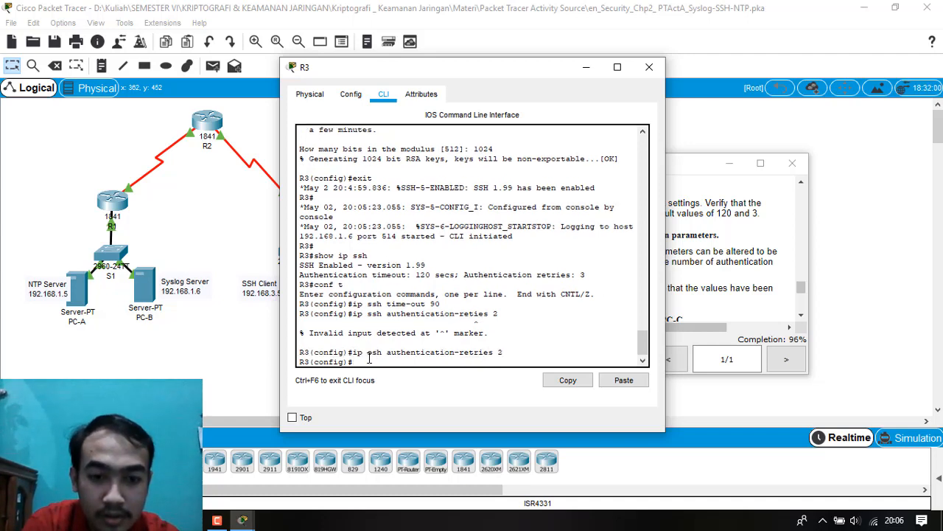
Set the SSH version on R3 to 2 with ip ssh version.
{"action": "type", "text": "u"}
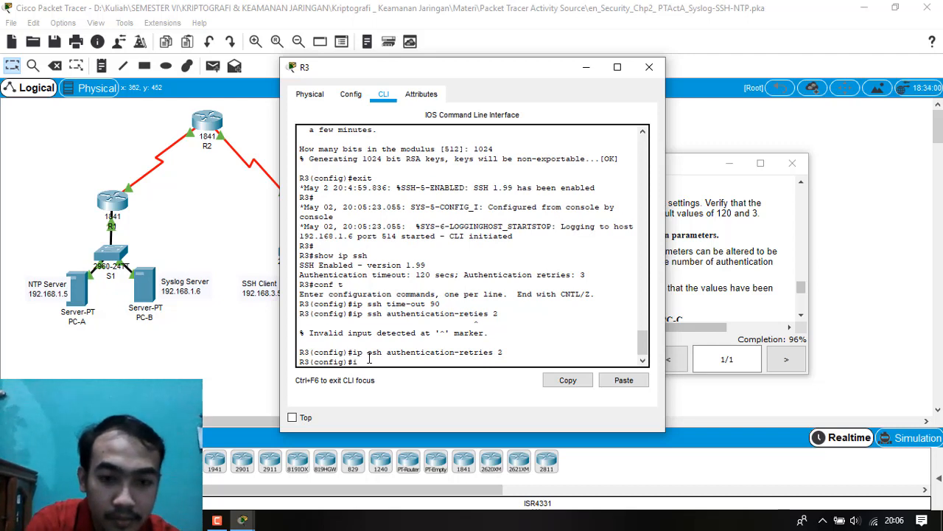
{"action": "type", "text": "p ssh "}
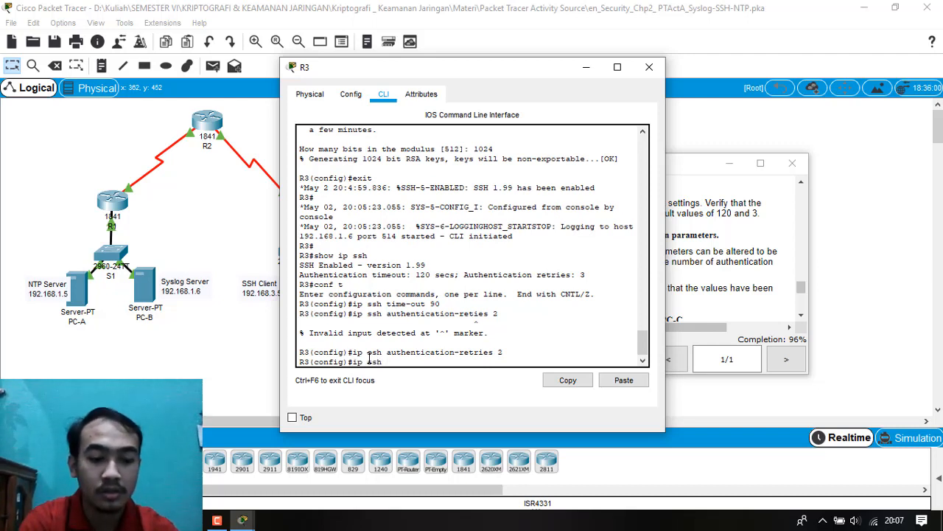
{"action": "type", "text": "version 2"}
{"action": "key", "text": "Return"}
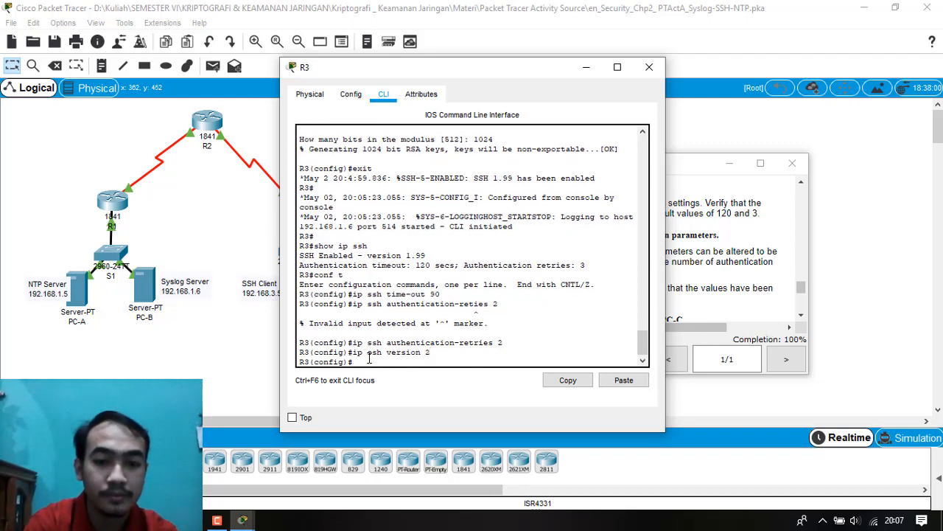
Read the Step 8 instructions on connecting to R3 via Telnet from PC-C, and close R3's window.
{"action": "left_click", "coordinate": [682, 282]}
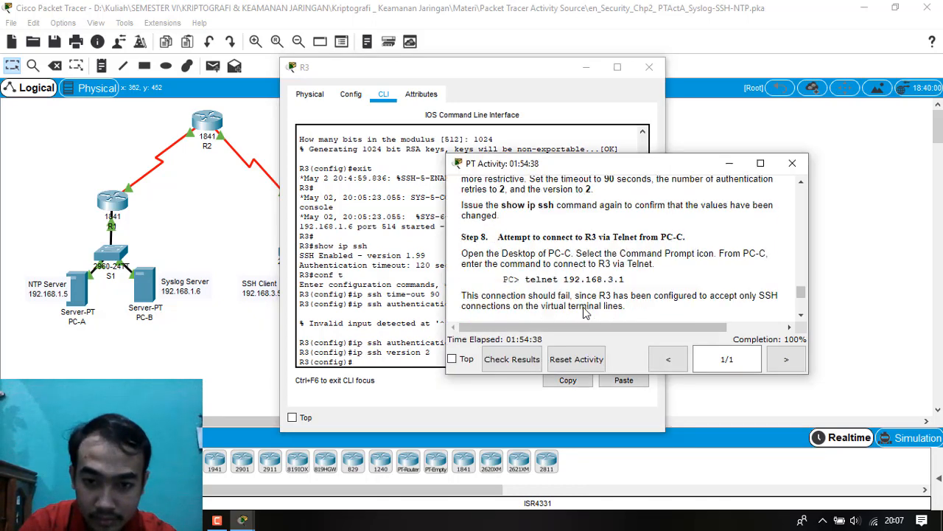
{"action": "scroll", "coordinate": [588, 313], "scroll_direction": "down", "scroll_amount": 2}
{"action": "scroll", "coordinate": [549, 284], "scroll_direction": "down", "scroll_amount": 2}
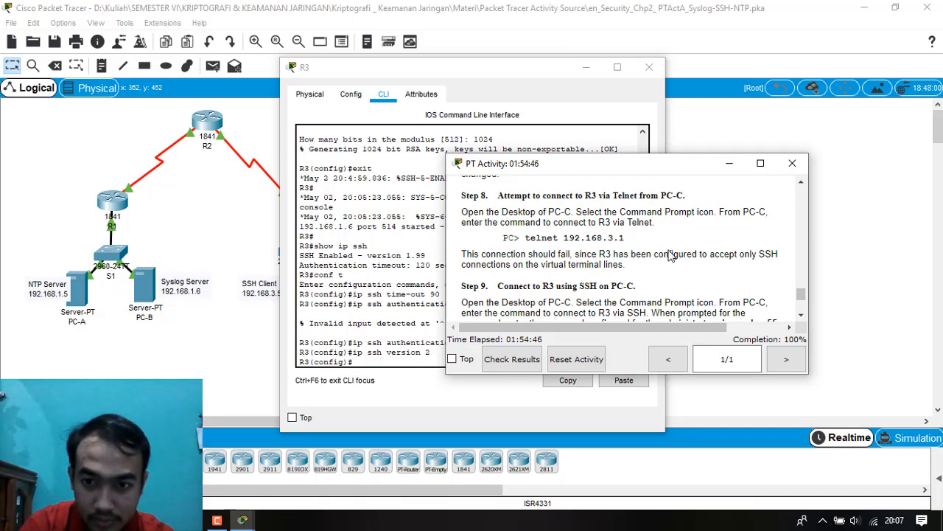
{"action": "left_click", "coordinate": [411, 258]}
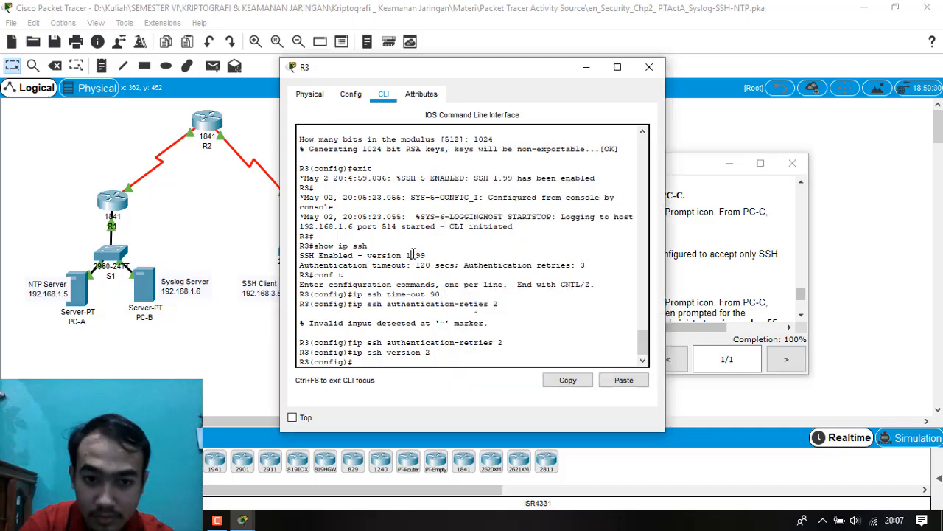
{"action": "left_click", "coordinate": [656, 76]}
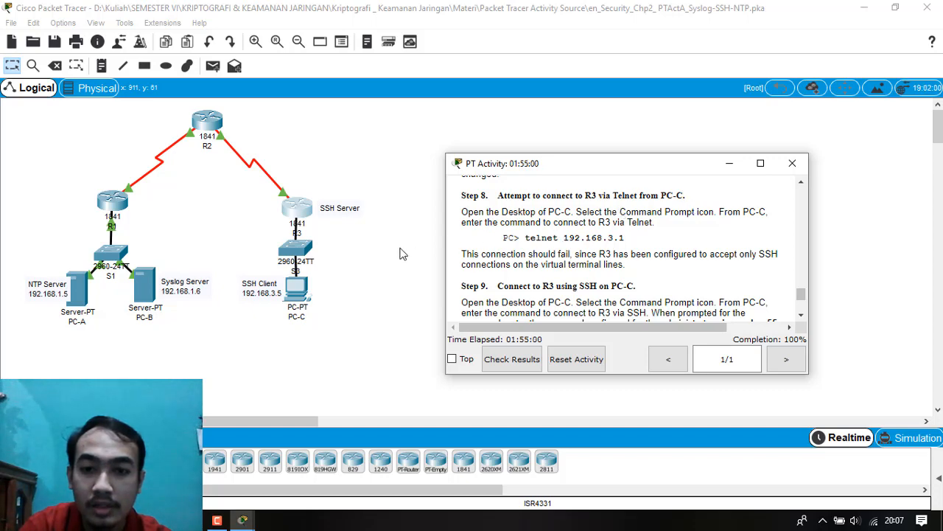
Open PC-C and start a Command Prompt session on its desktop.
{"action": "left_click", "coordinate": [297, 299]}
{"action": "left_click", "coordinate": [580, 166]}
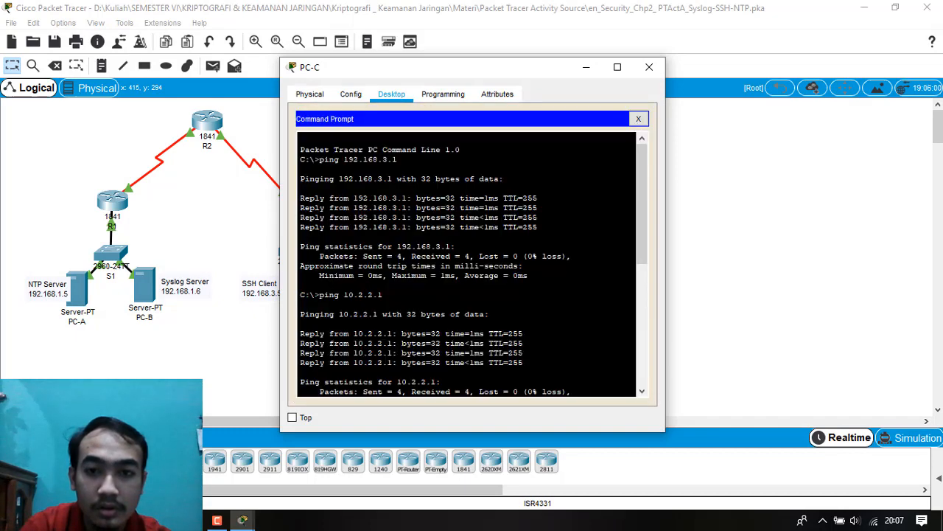
{"action": "left_click", "coordinate": [638, 118]}
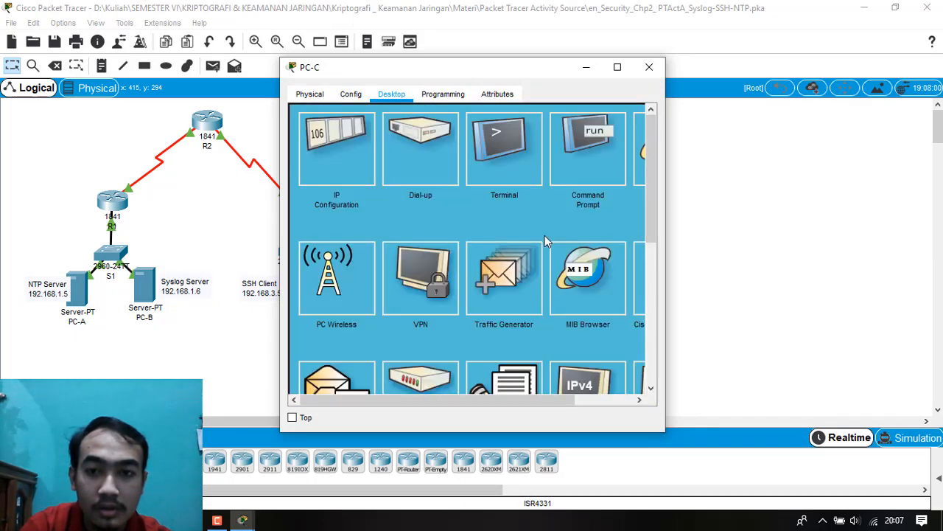
{"action": "scroll", "coordinate": [549, 220], "scroll_direction": "up", "scroll_amount": 2}
{"action": "left_click", "coordinate": [578, 166]}
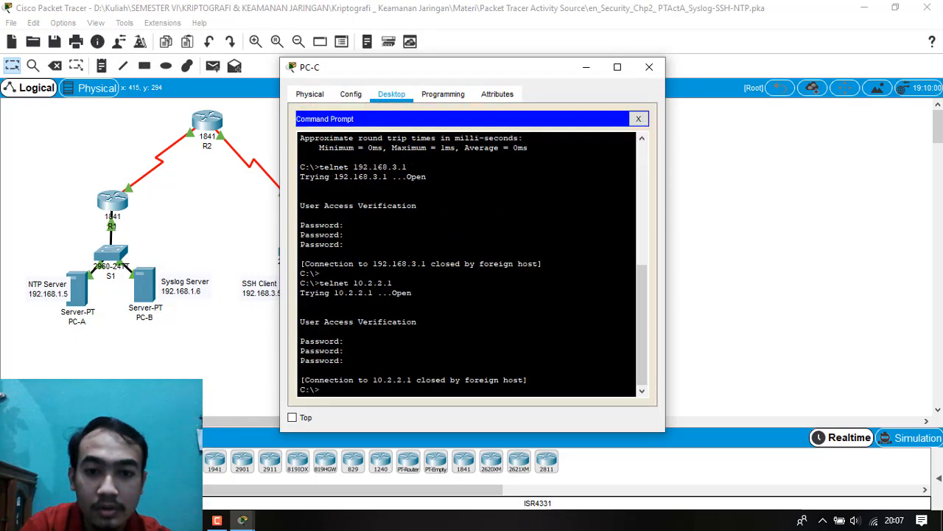
Bring up the activity instructions and arrange them side by side with PC-C's window.
{"action": "left_click", "coordinate": [243, 519]}
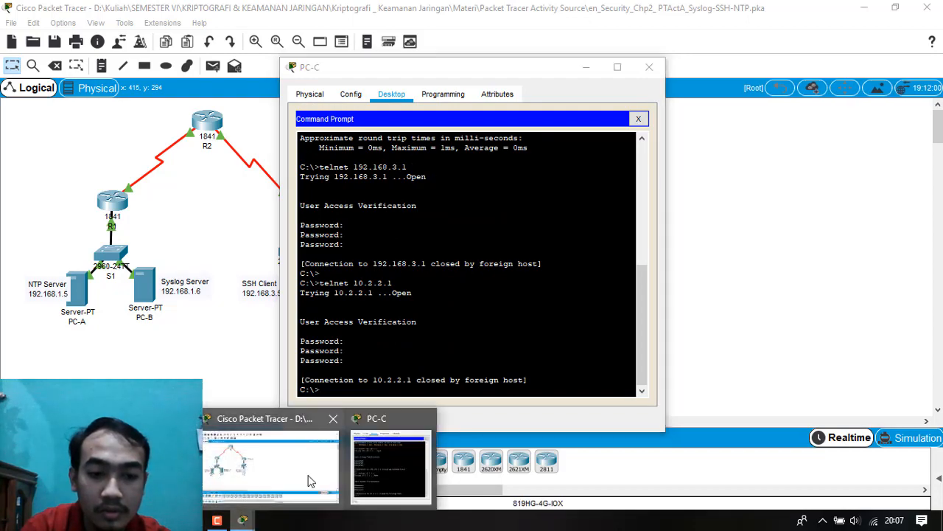
{"action": "left_click", "coordinate": [124, 465]}
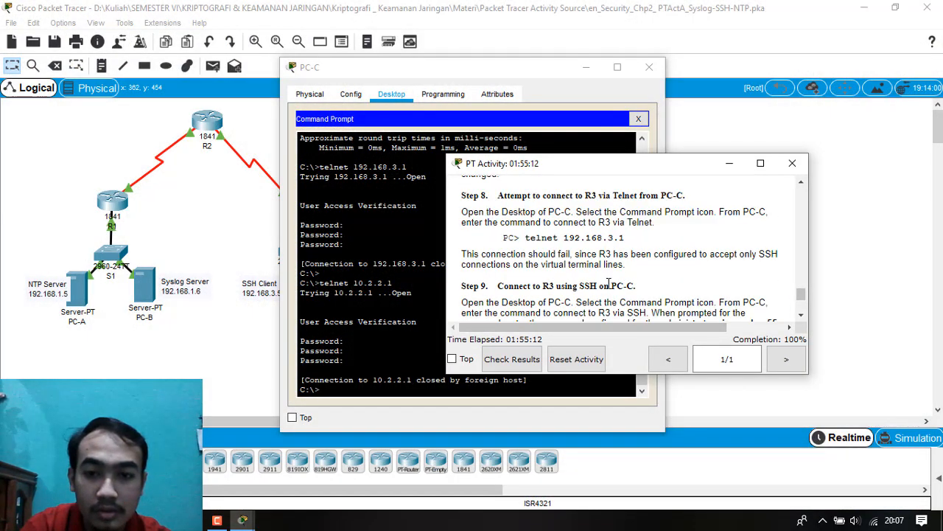
{"action": "left_click_drag", "start_coordinate": [700, 168], "coordinate": [246, 229]}
{"action": "left_click_drag", "start_coordinate": [497, 77], "coordinate": [586, 72]}
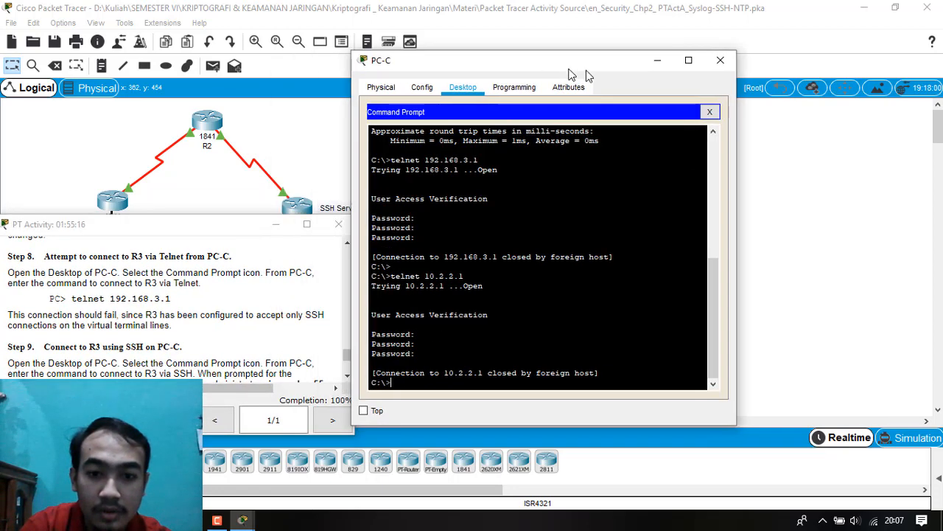
Attempt a Telnet connection from PC-C to R3 at 192.168.3.1, and close the instructions and PC-C windows.
{"action": "type", "text": "telne"}
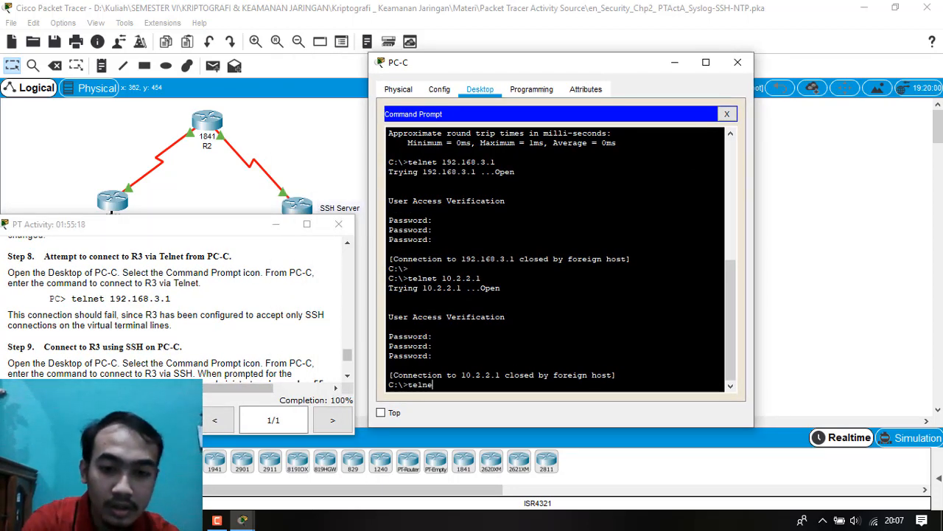
{"action": "type", "text": "t 19"}
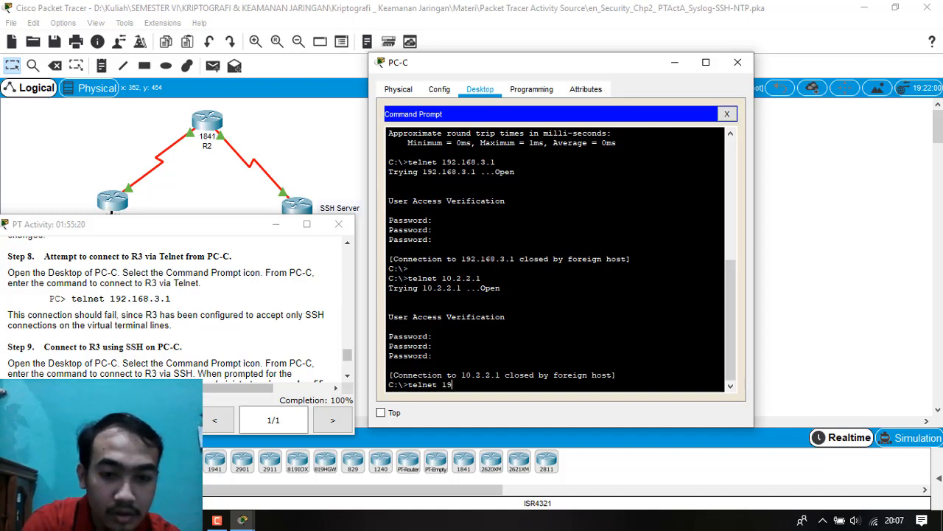
{"action": "type", "text": "2.16"}
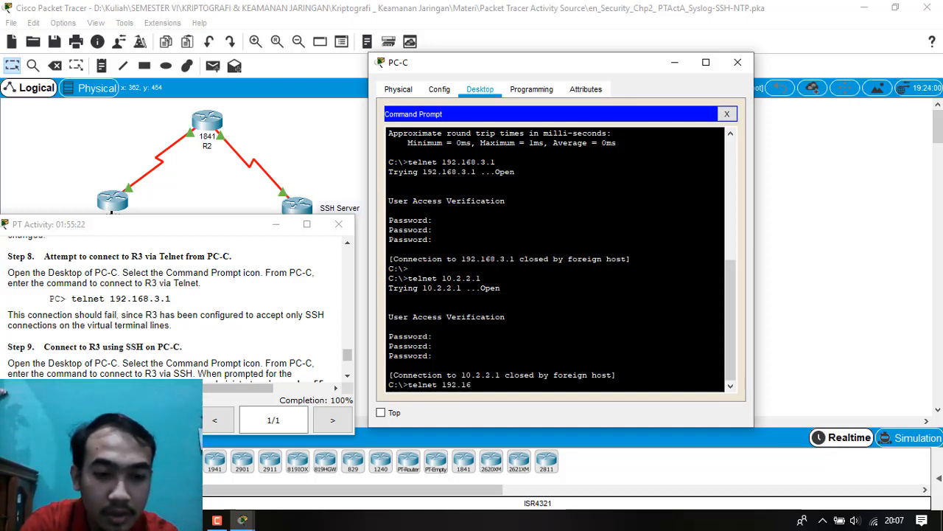
{"action": "type", "text": "8.3.1"}
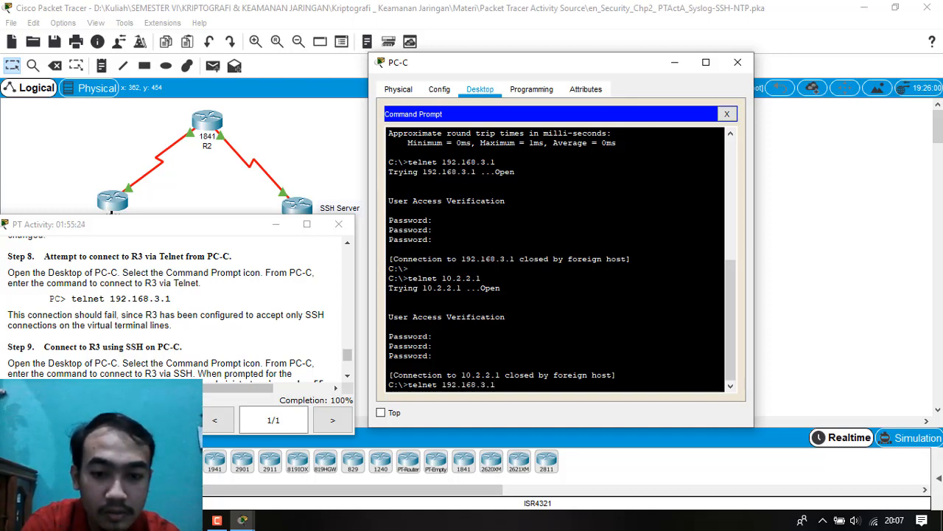
{"action": "key", "text": "Return"}
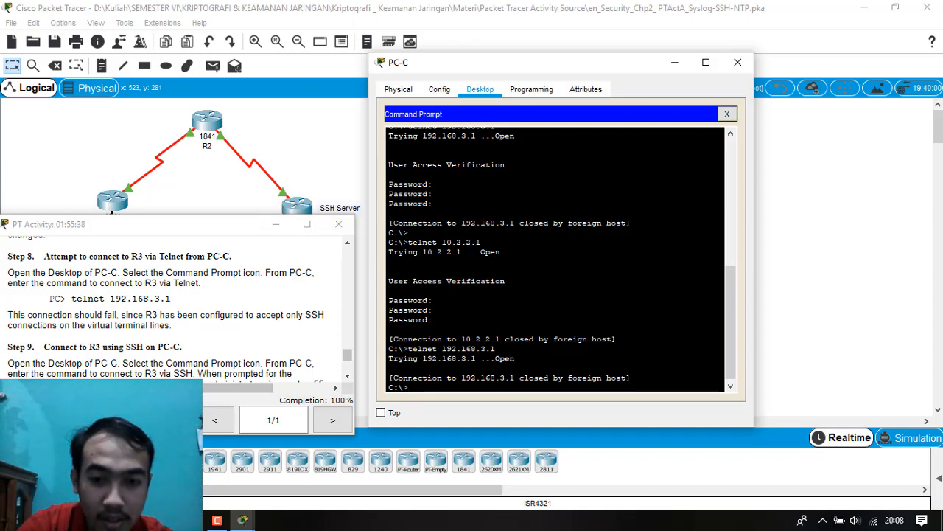
{"action": "left_click", "coordinate": [338, 224]}
{"action": "left_click", "coordinate": [738, 62]}
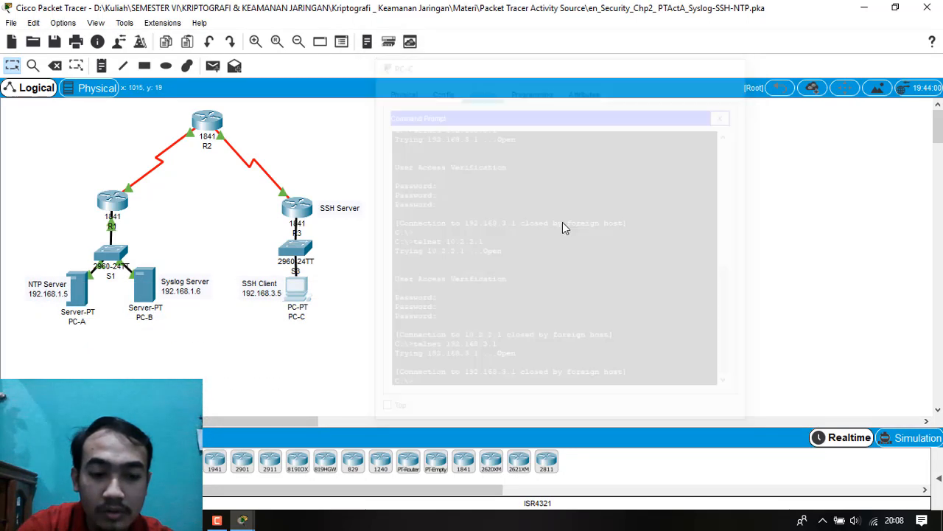
Bring up the activity instructions and read Step 9 on connecting to R3 using SSH from PC-C.
{"action": "left_click", "coordinate": [240, 515]}
{"action": "left_click", "coordinate": [189, 460]}
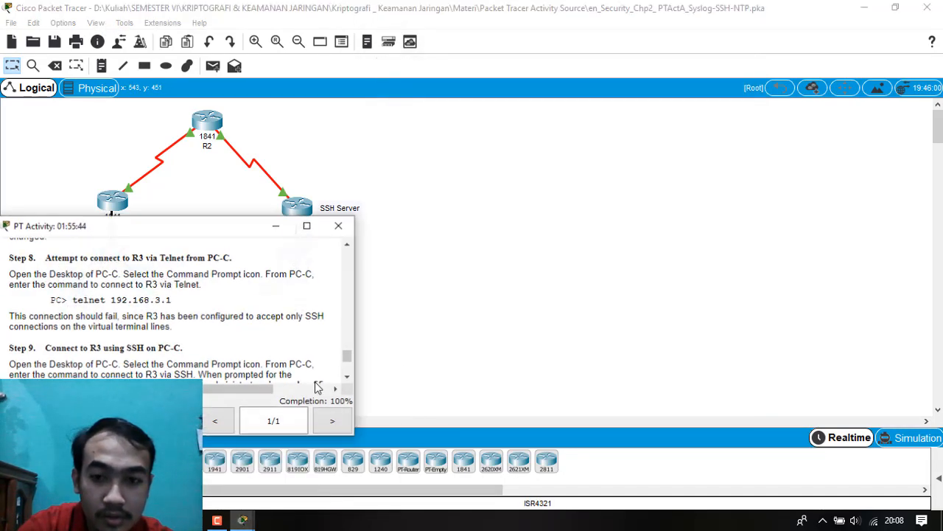
{"action": "left_click_drag", "start_coordinate": [184, 225], "coordinate": [398, 163]}
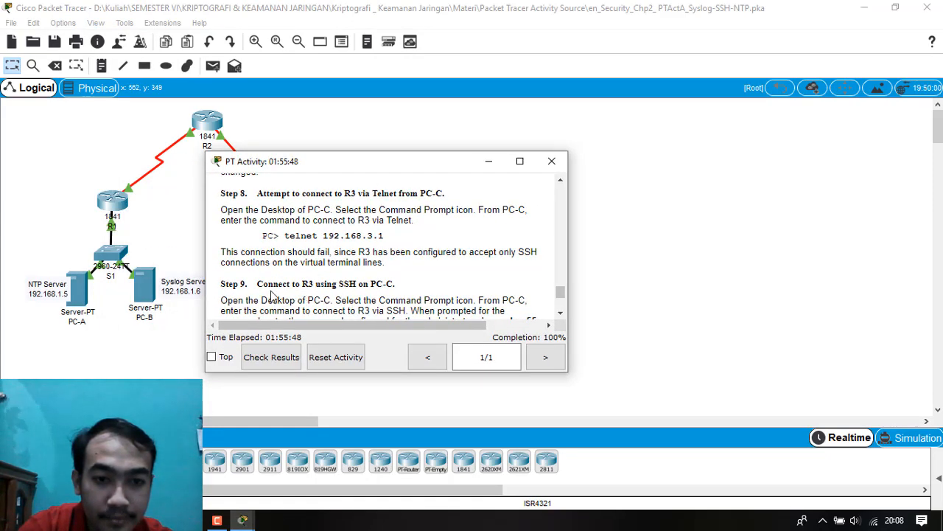
{"action": "scroll", "coordinate": [279, 289], "scroll_direction": "down", "scroll_amount": 3}
{"action": "scroll", "coordinate": [278, 287], "scroll_direction": "up", "scroll_amount": 1}
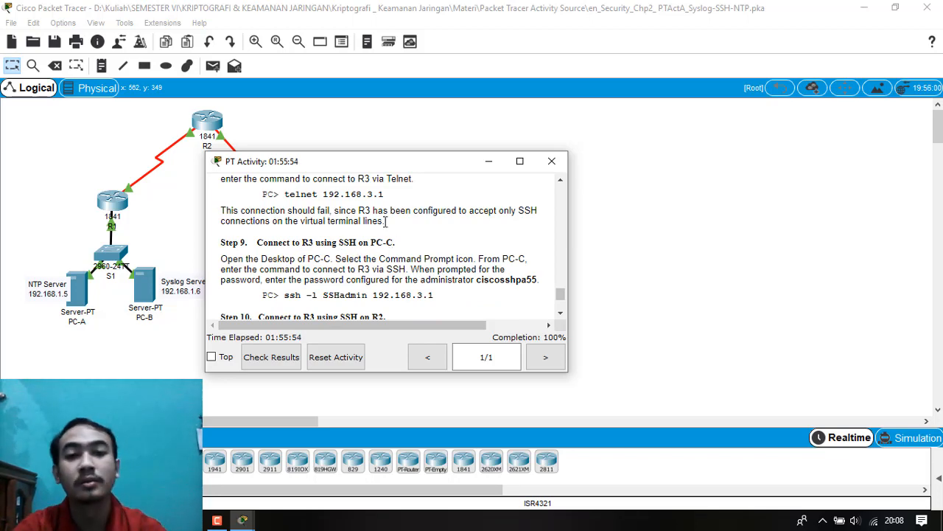
Open PC-C's Command Prompt and arrange it side by side with the Step 9 instructions.
{"action": "left_click_drag", "start_coordinate": [328, 162], "coordinate": [202, 262]}
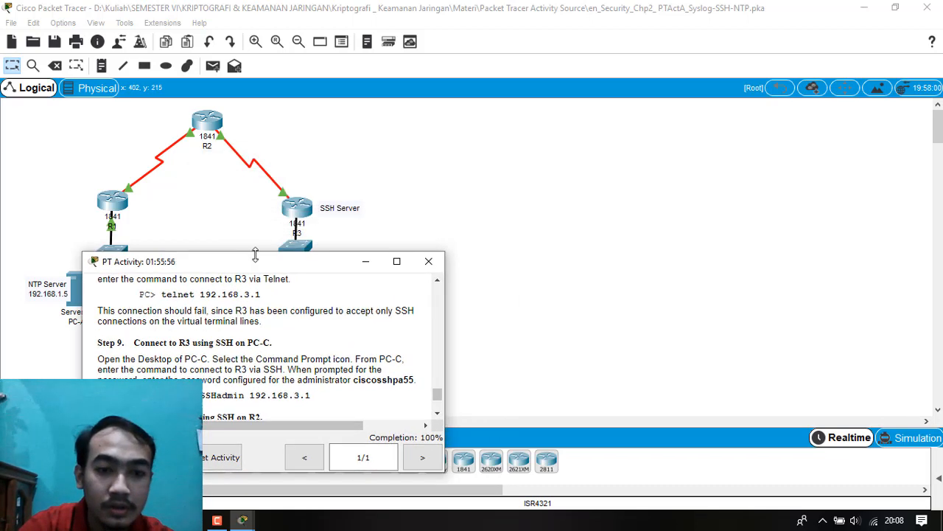
{"action": "left_click_drag", "start_coordinate": [261, 259], "coordinate": [242, 316]}
{"action": "left_click", "coordinate": [294, 294]}
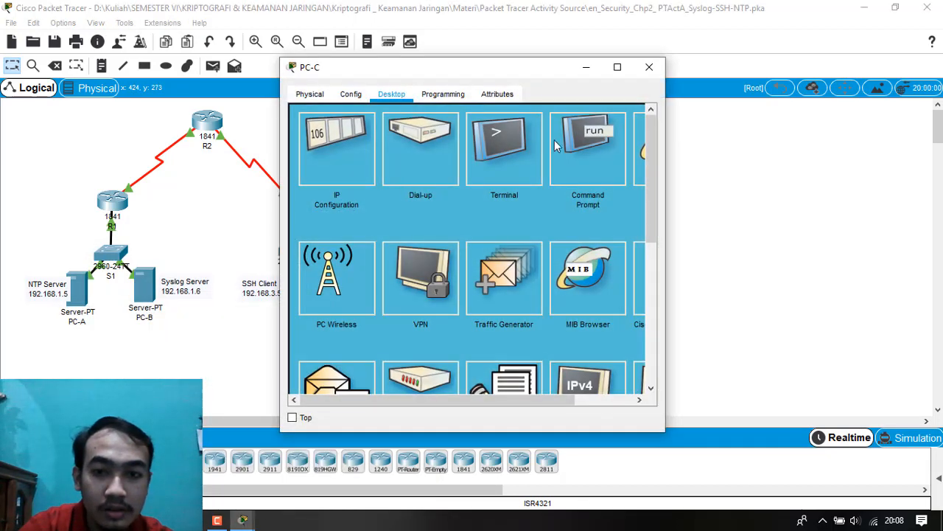
{"action": "left_click", "coordinate": [590, 144]}
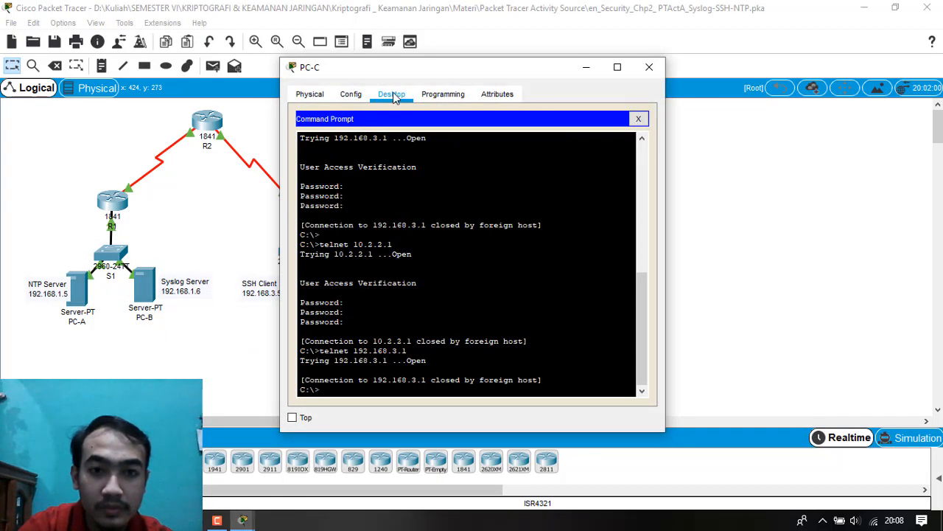
{"action": "left_click_drag", "start_coordinate": [399, 73], "coordinate": [730, 111]}
{"action": "left_click", "coordinate": [242, 520]}
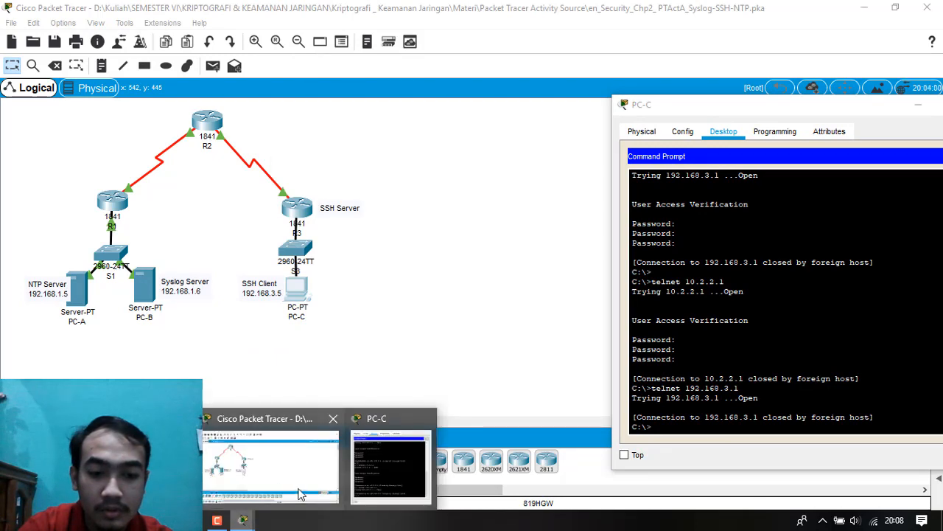
{"action": "left_click", "coordinate": [124, 464]}
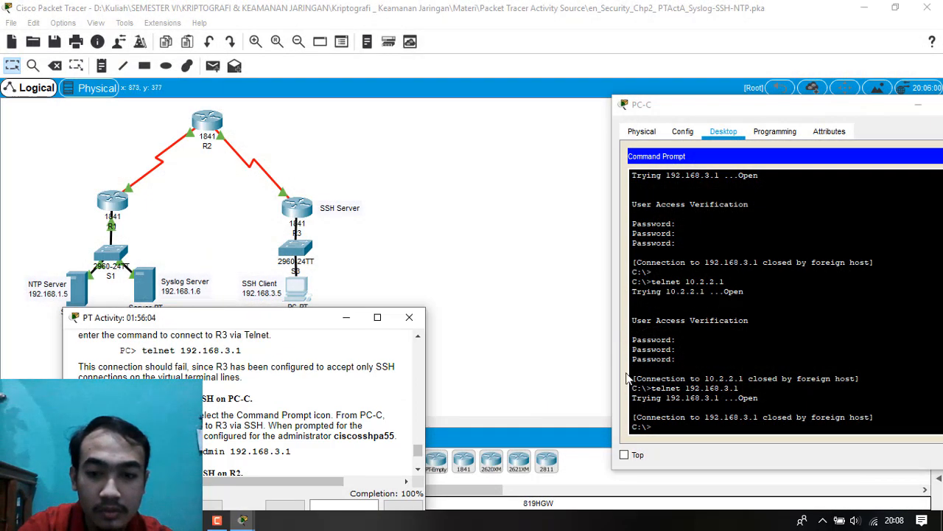
{"action": "scroll", "coordinate": [376, 395], "scroll_direction": "down", "scroll_amount": 1}
Connect from PC-C to R3 with ssh -l SSHadmin 192.168.3.1, and enter the administrator password.
{"action": "left_click", "coordinate": [720, 378]}
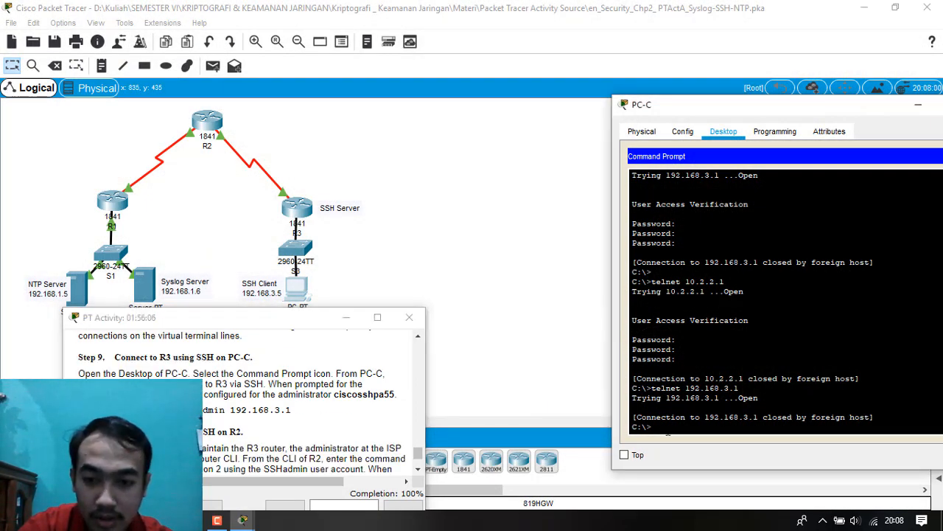
{"action": "type", "text": "ssh "}
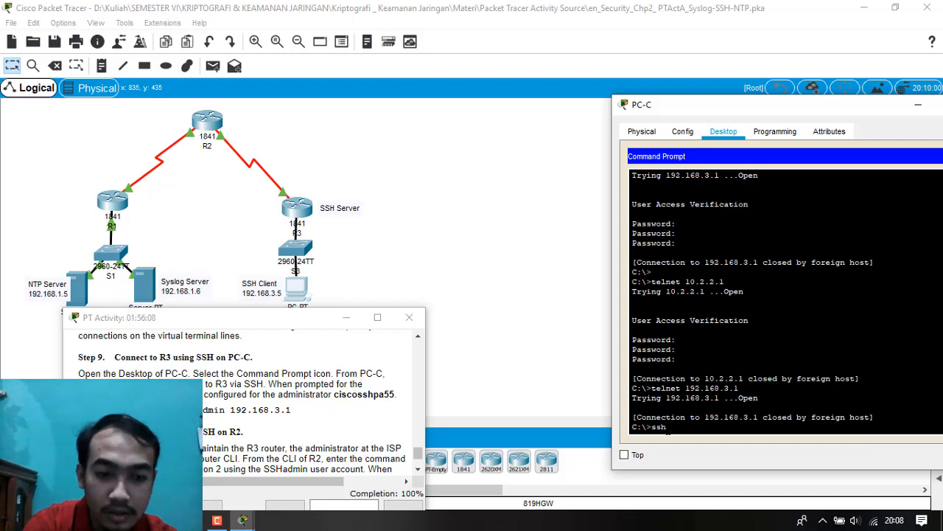
{"action": "type", "text": "-l"}
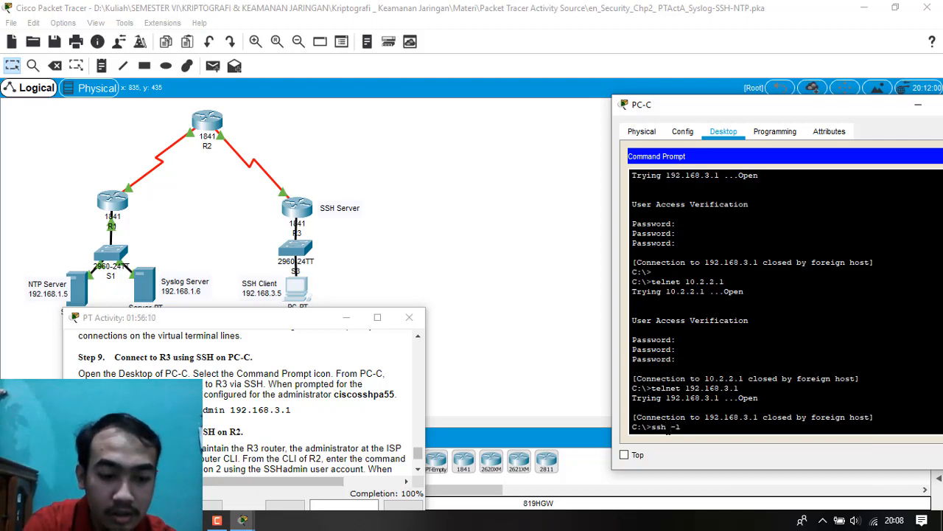
{"action": "type", "text": " SSHadmin"}
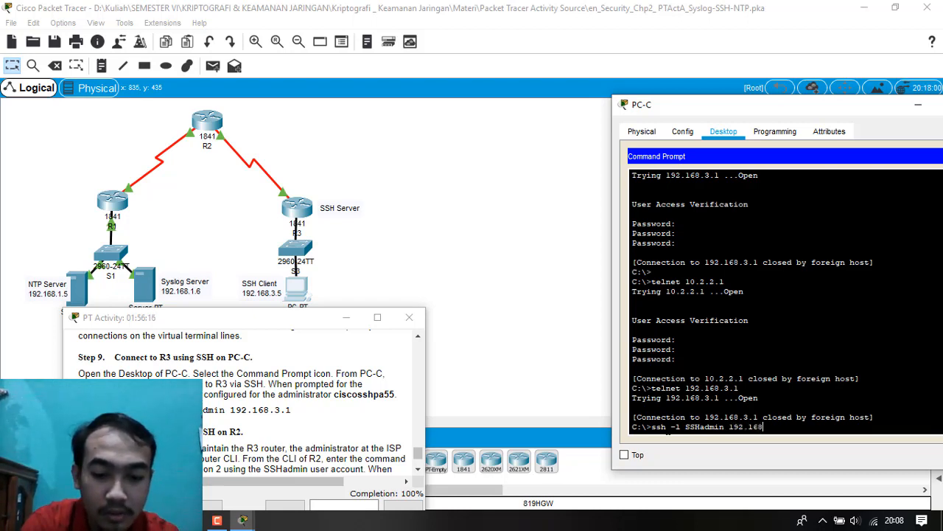
{"action": "type", "text": "192.168.3.1"}
{"action": "key", "text": "Return"}
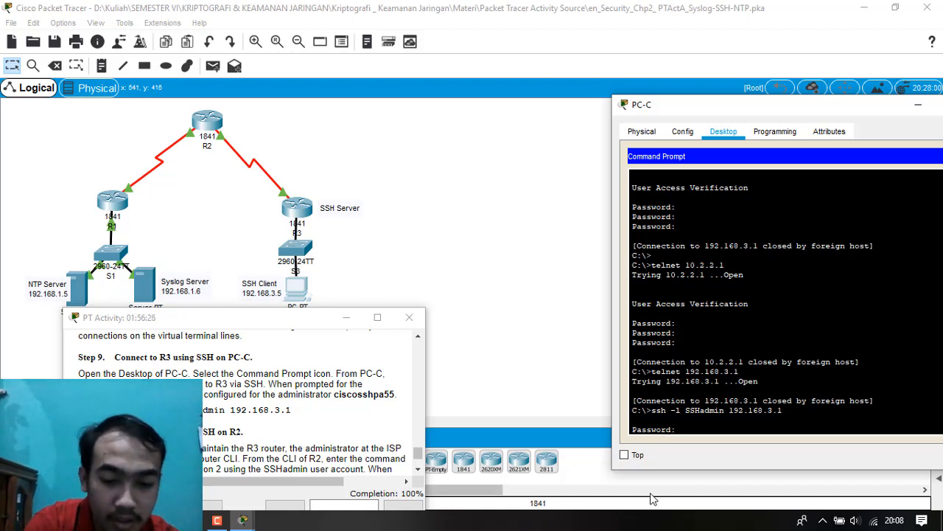
{"action": "key", "text": "Return"}
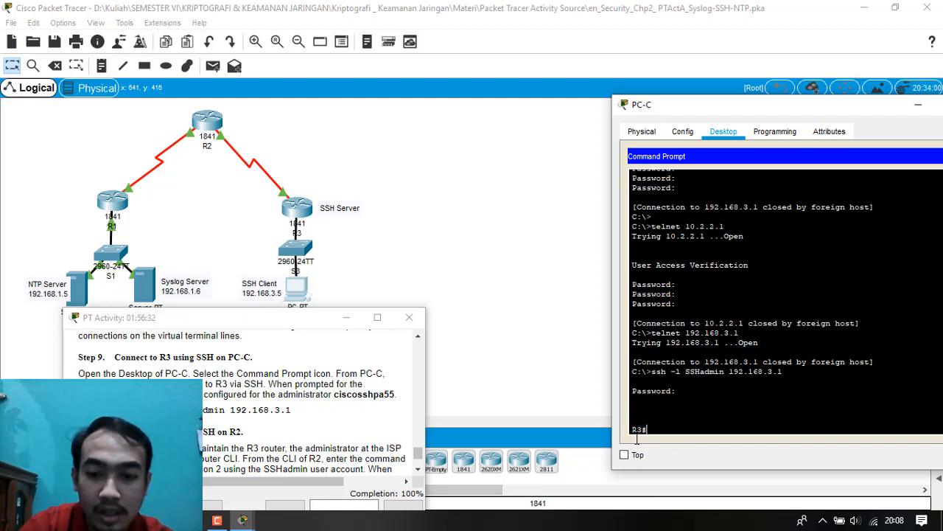
Read the Step 10 instructions, and open R2's command line next to them in place of PC-C's window.
{"action": "scroll", "coordinate": [321, 448], "scroll_direction": "down", "scroll_amount": 2}
{"action": "scroll", "coordinate": [322, 447], "scroll_direction": "down", "scroll_amount": 2}
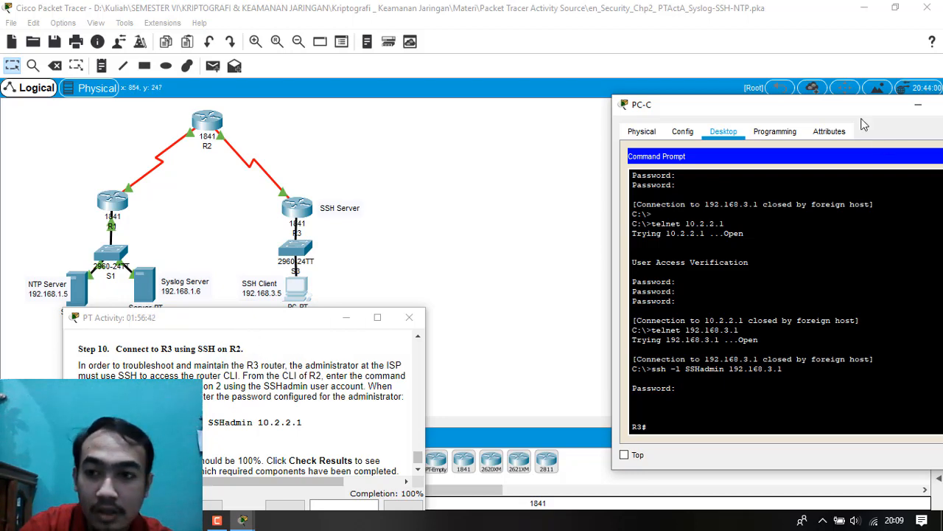
{"action": "left_click_drag", "start_coordinate": [737, 105], "coordinate": [292, 194]}
{"action": "left_click", "coordinate": [213, 121]}
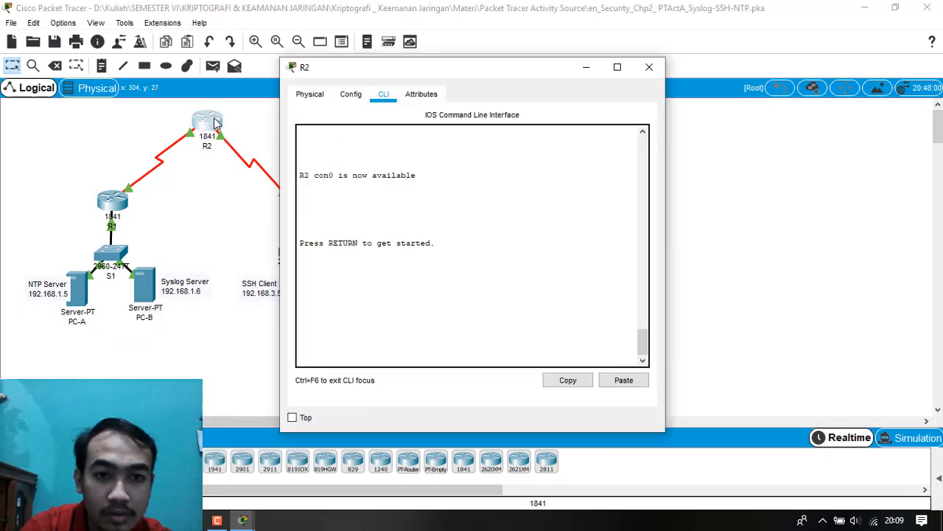
{"action": "key", "text": "Return"}
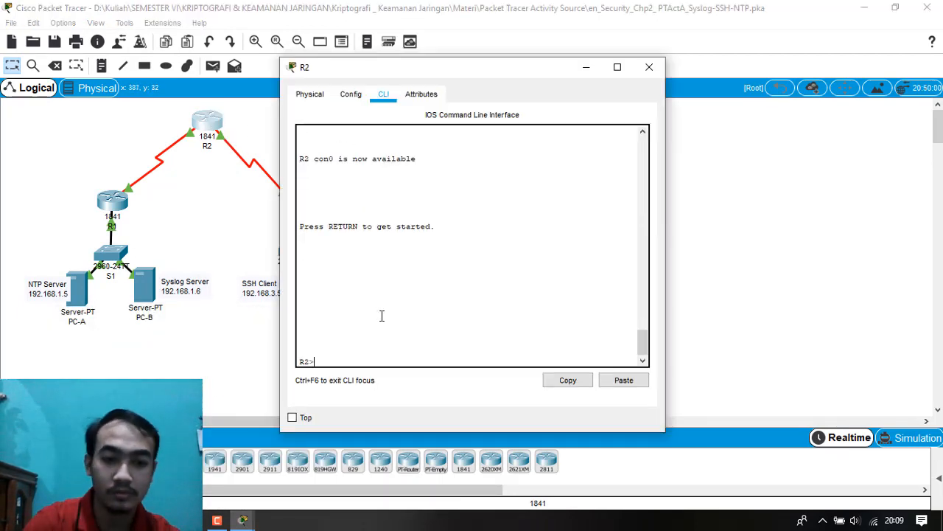
{"action": "left_click", "coordinate": [214, 521]}
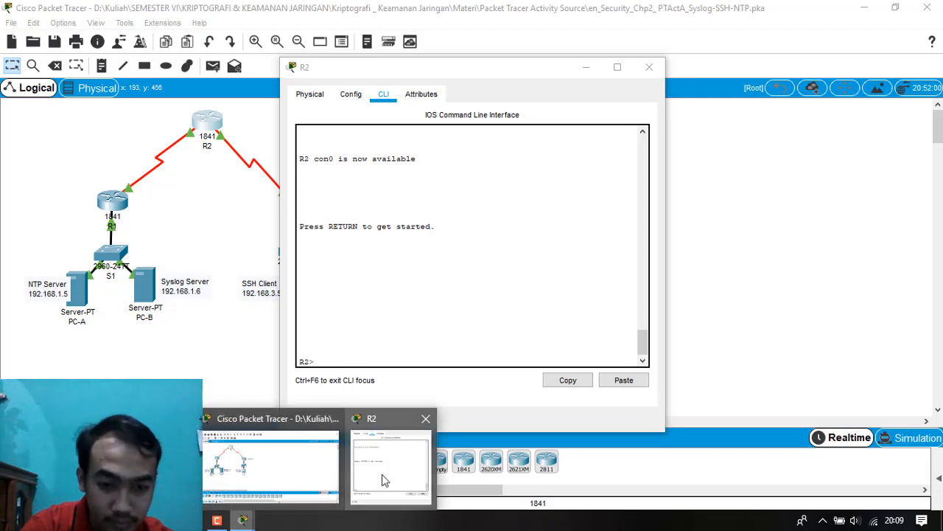
{"action": "left_click", "coordinate": [131, 468]}
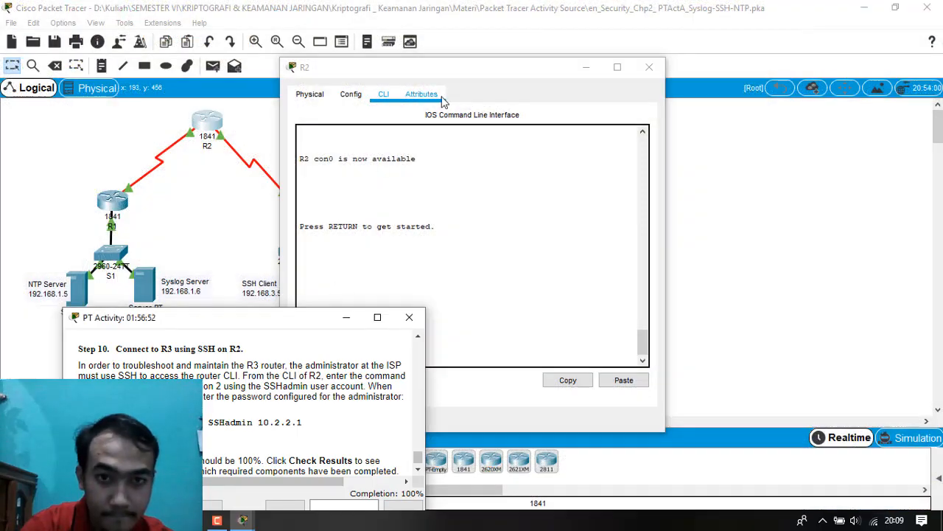
{"action": "left_click_drag", "start_coordinate": [458, 69], "coordinate": [615, 140]}
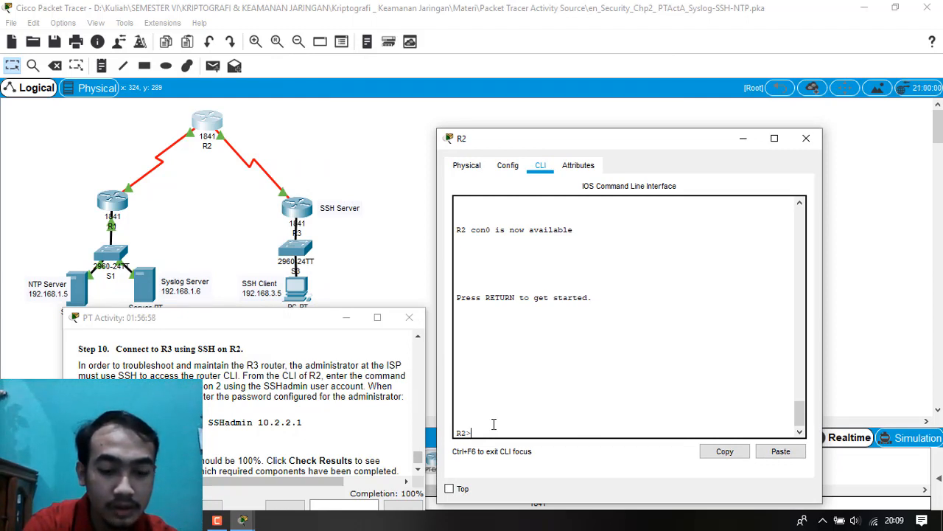
Enter privileged EXEC mode on R2, looking up the enable password in the activity instructions.
{"action": "type", "text": "en"}
{"action": "key", "text": "Return"}
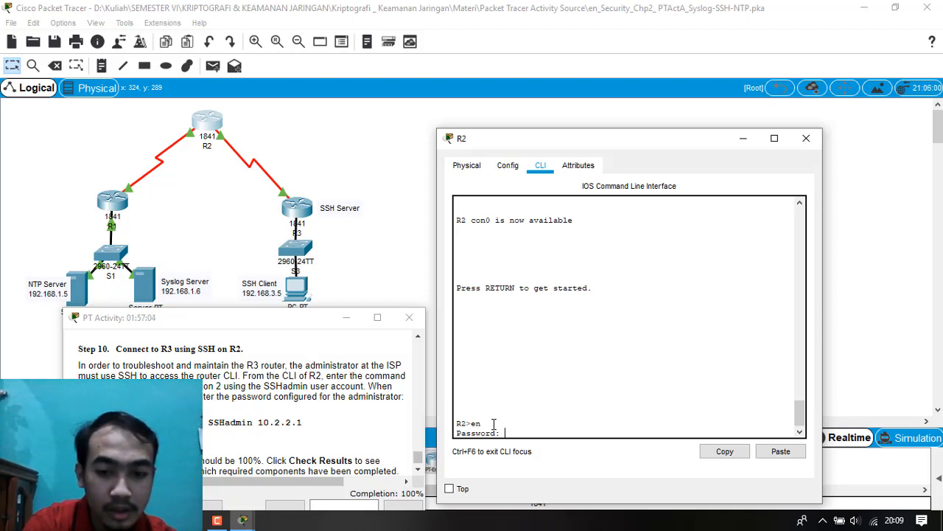
{"action": "key", "text": "Return"}
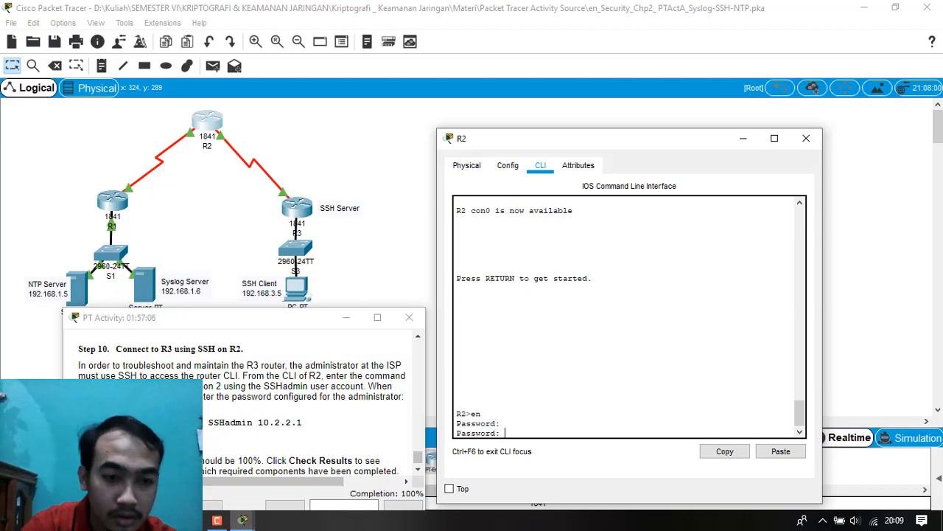
{"action": "scroll", "coordinate": [243, 398], "scroll_direction": "up", "scroll_amount": 15}
{"action": "scroll", "coordinate": [244, 376], "scroll_direction": "up", "scroll_amount": 5}
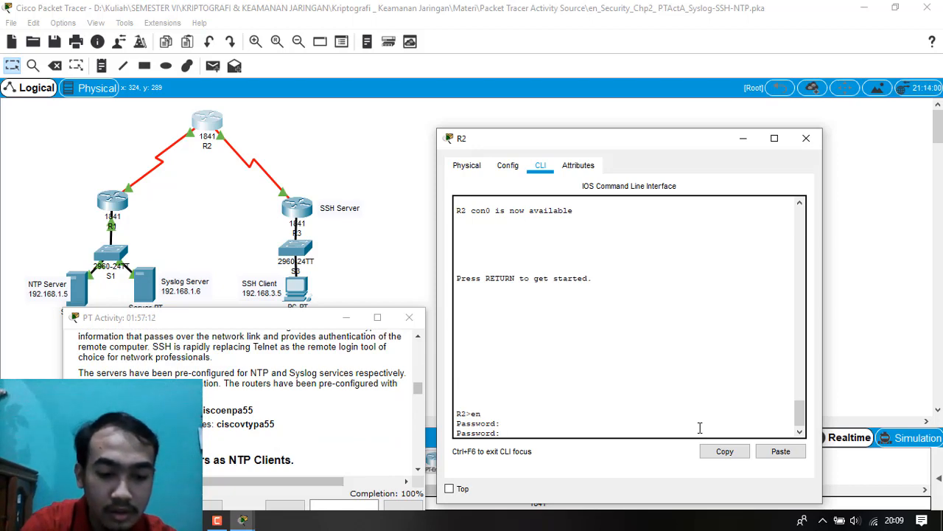
{"action": "key", "text": "Return"}
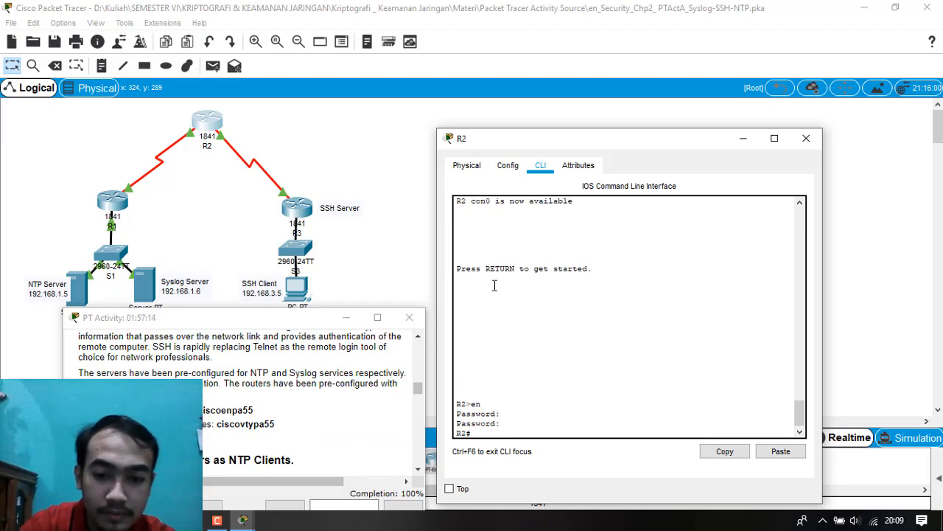
Following Step 10, connect from R2 to R3 with ssh -v 2 -l SSHadmin 10.2.2.1, and enter the administrator password.
{"action": "scroll", "coordinate": [310, 413], "scroll_direction": "down", "scroll_amount": 10}
{"action": "scroll", "coordinate": [243, 401], "scroll_direction": "down", "scroll_amount": 15}
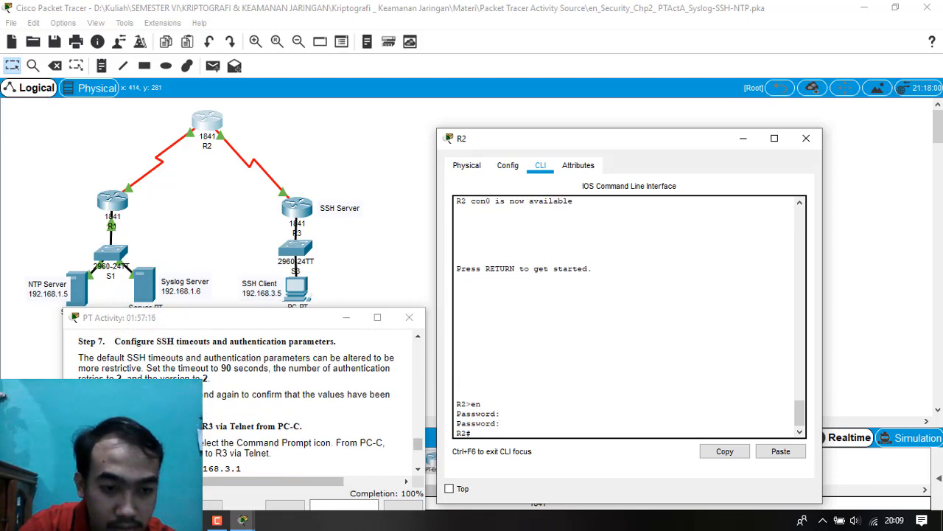
{"action": "scroll", "coordinate": [309, 401], "scroll_direction": "down", "scroll_amount": 3}
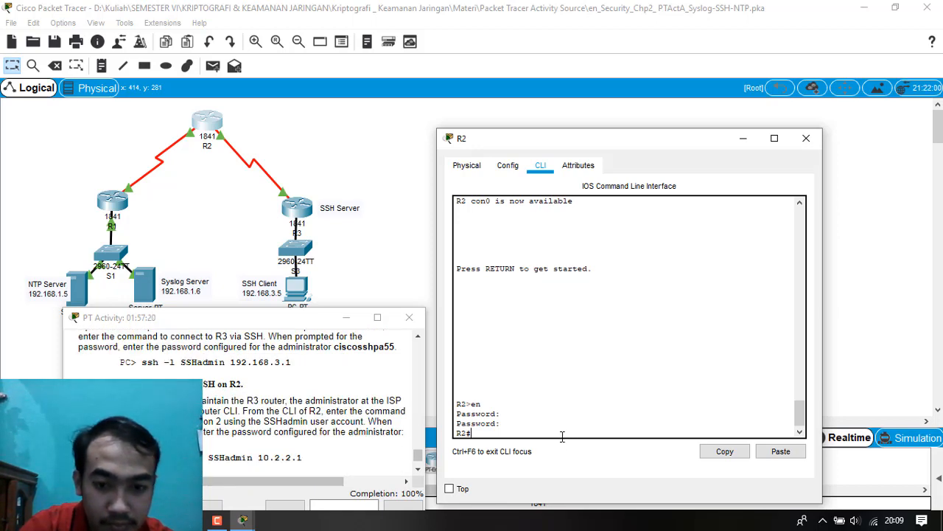
{"action": "type", "text": "ssh -v"}
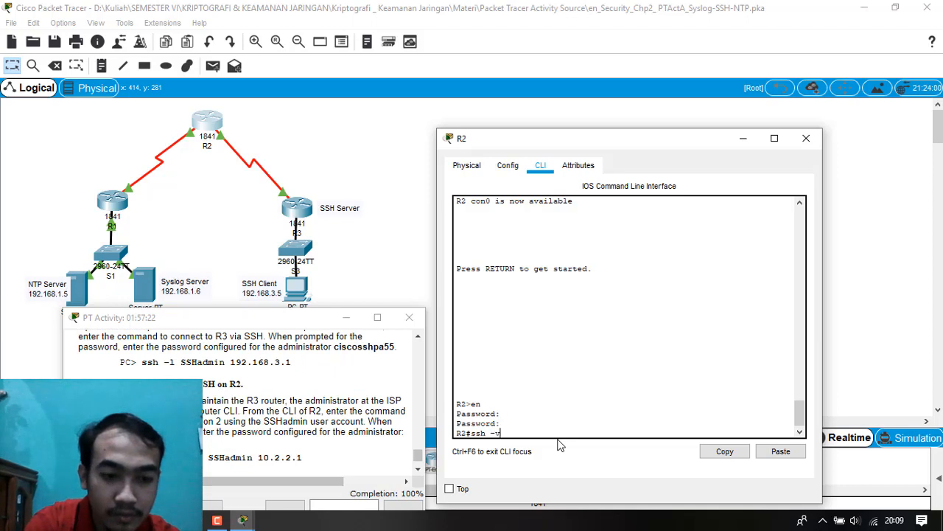
{"action": "type", "text": " 2 -l "}
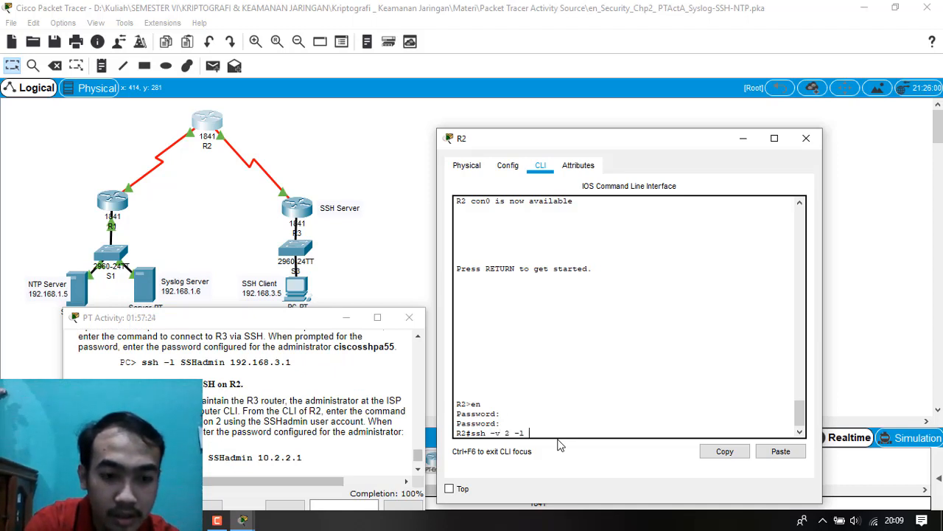
{"action": "type", "text": "SSHadm"}
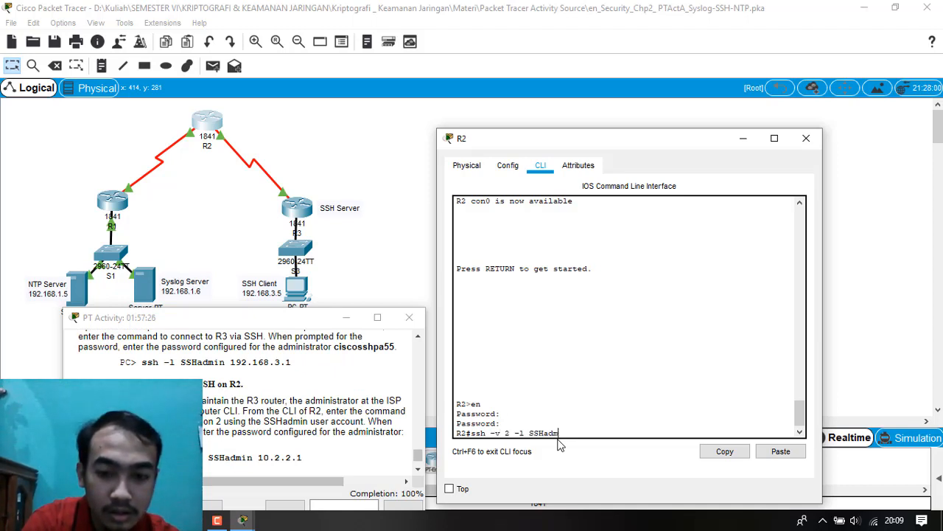
{"action": "type", "text": "in 10.2"}
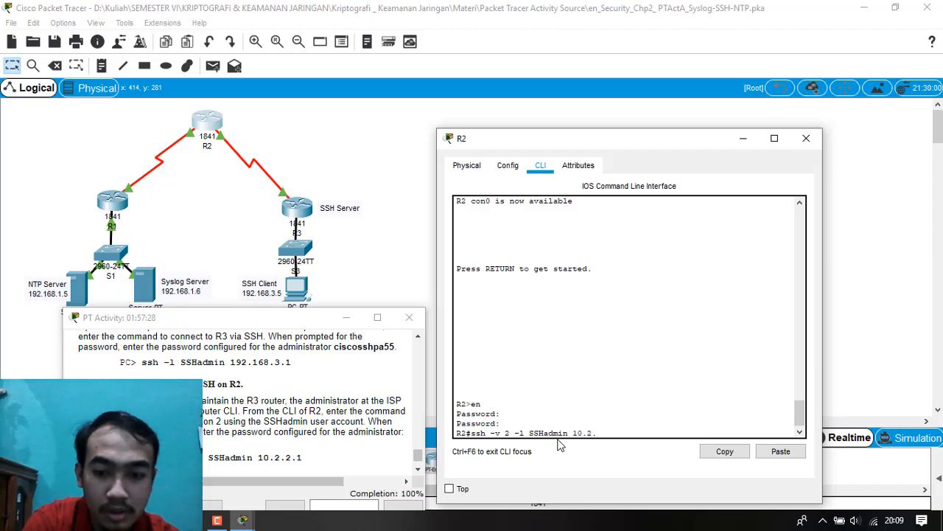
{"action": "type", "text": ".2.1"}
{"action": "key", "text": "Return"}
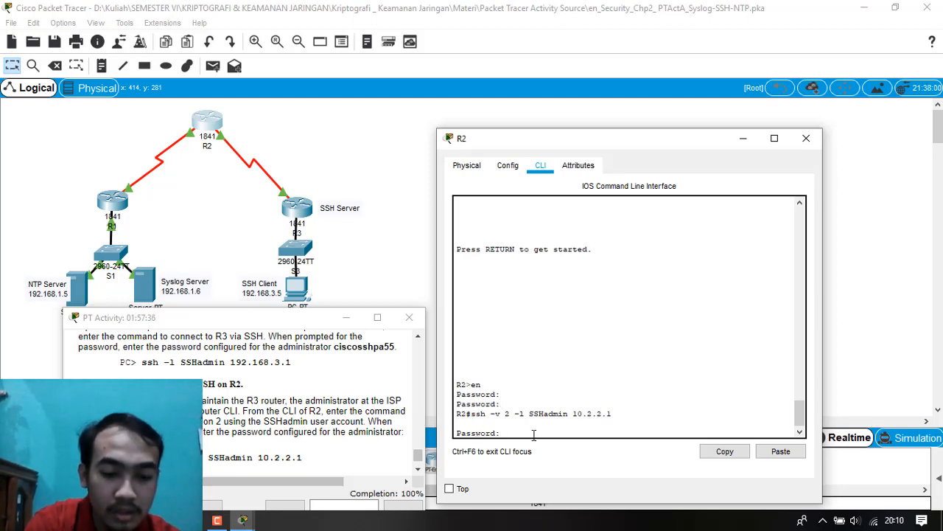
{"action": "key", "text": "Return"}
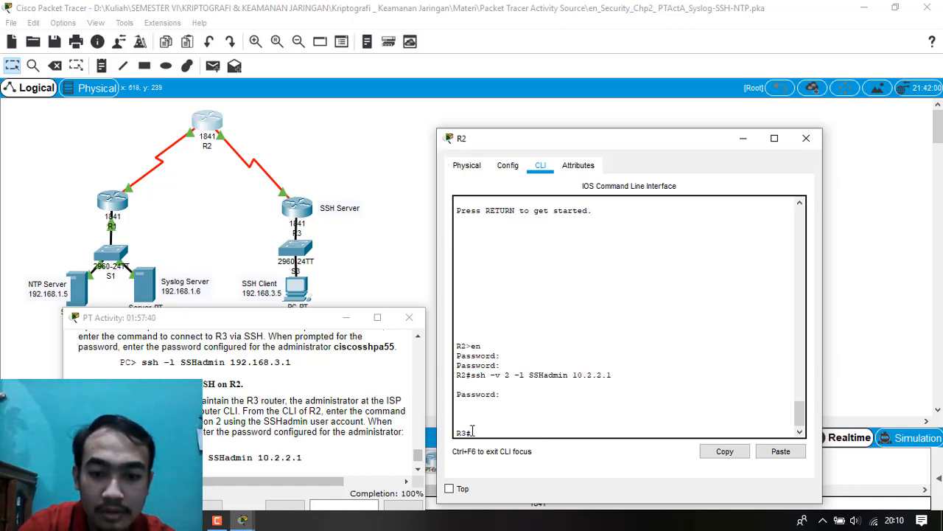
Read the end of the Step 10 instructions, and put away R2's window and the activity instructions.
{"action": "scroll", "coordinate": [348, 422], "scroll_direction": "down", "scroll_amount": 1}
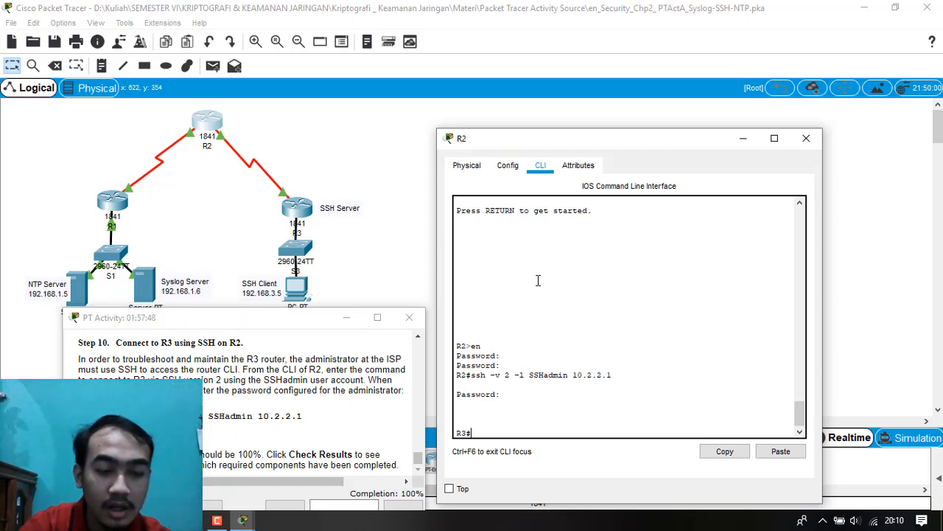
{"action": "left_click", "coordinate": [806, 138]}
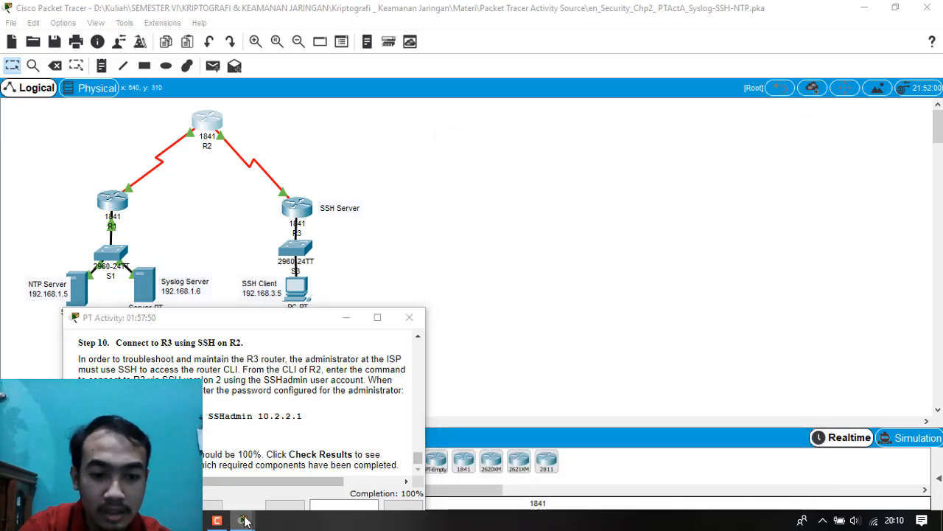
{"action": "left_click", "coordinate": [291, 479]}
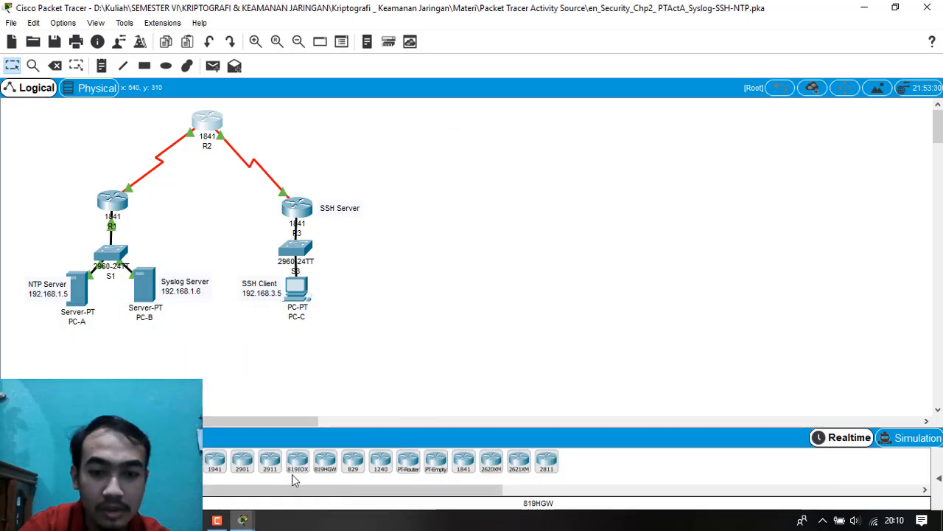
Bring back the activity instructions beside the topology and, following Step 11, run Check Results for the activity.
{"action": "left_click", "coordinate": [237, 521]}
{"action": "left_click", "coordinate": [214, 441]}
{"action": "left_click_drag", "start_coordinate": [233, 326], "coordinate": [683, 168]}
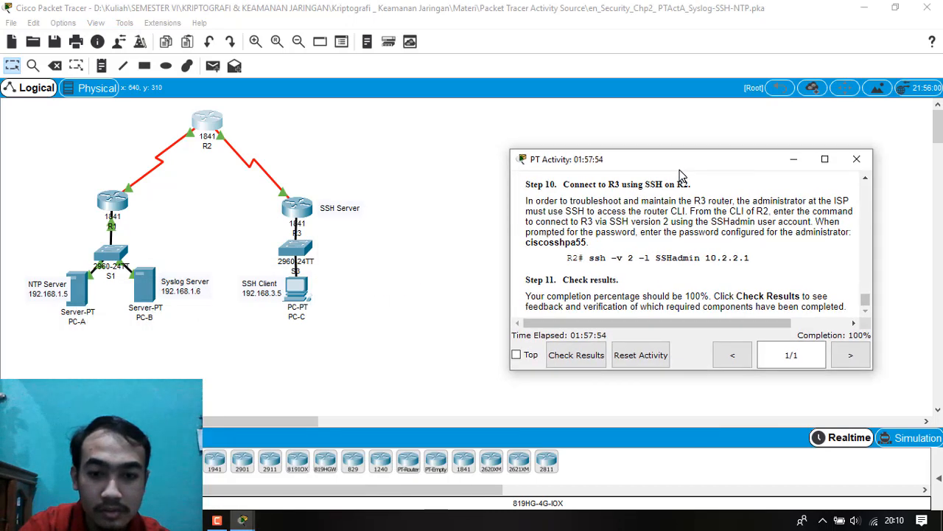
{"action": "left_click", "coordinate": [575, 352]}
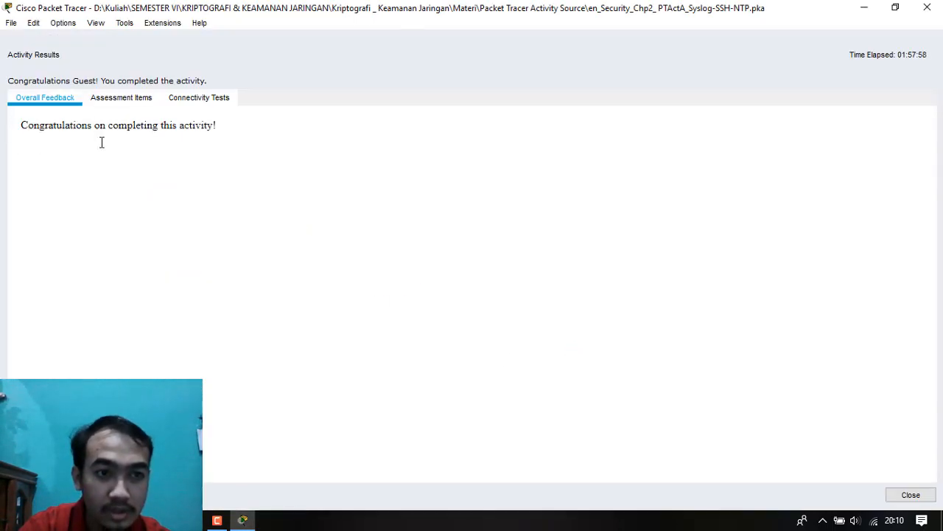
Review the assessment items for R1, R2 and R3 in the activity results, and return to the overall feedback.
{"action": "left_click", "coordinate": [122, 98]}
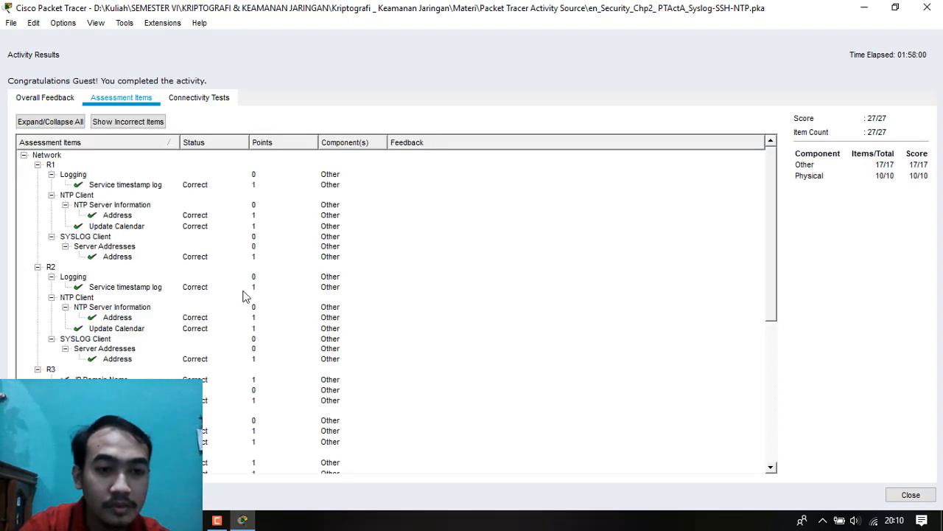
{"action": "scroll", "coordinate": [221, 303], "scroll_direction": "down", "scroll_amount": 10}
{"action": "scroll", "coordinate": [206, 311], "scroll_direction": "up", "scroll_amount": 10}
{"action": "scroll", "coordinate": [207, 311], "scroll_direction": "down", "scroll_amount": 11}
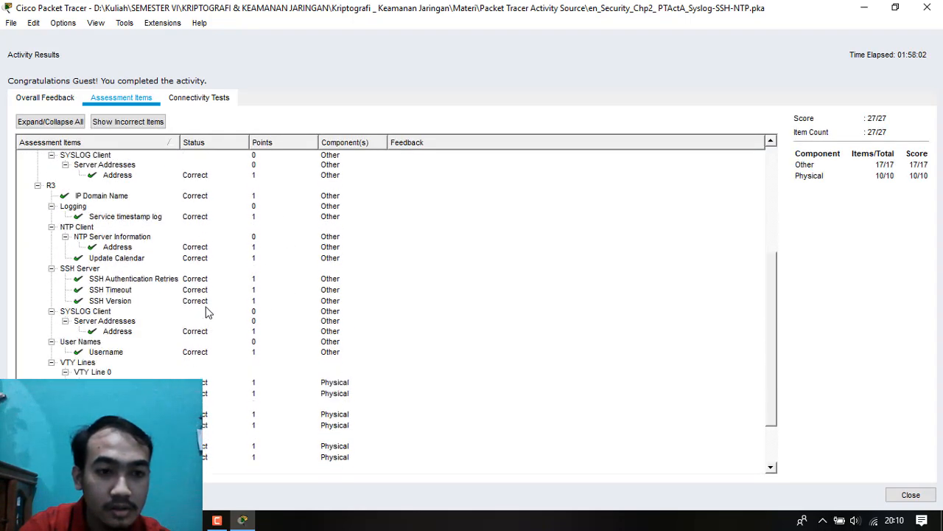
{"action": "scroll", "coordinate": [206, 311], "scroll_direction": "up", "scroll_amount": 10}
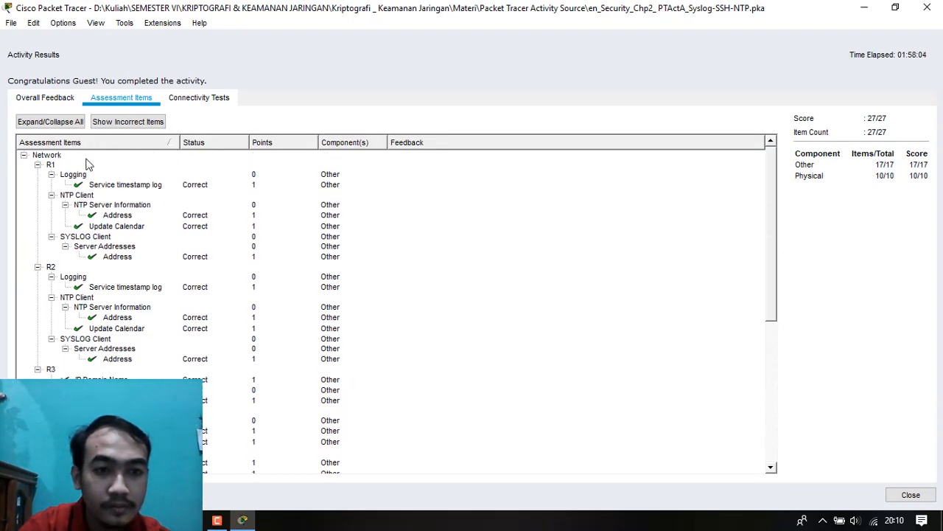
{"action": "left_click", "coordinate": [67, 99]}
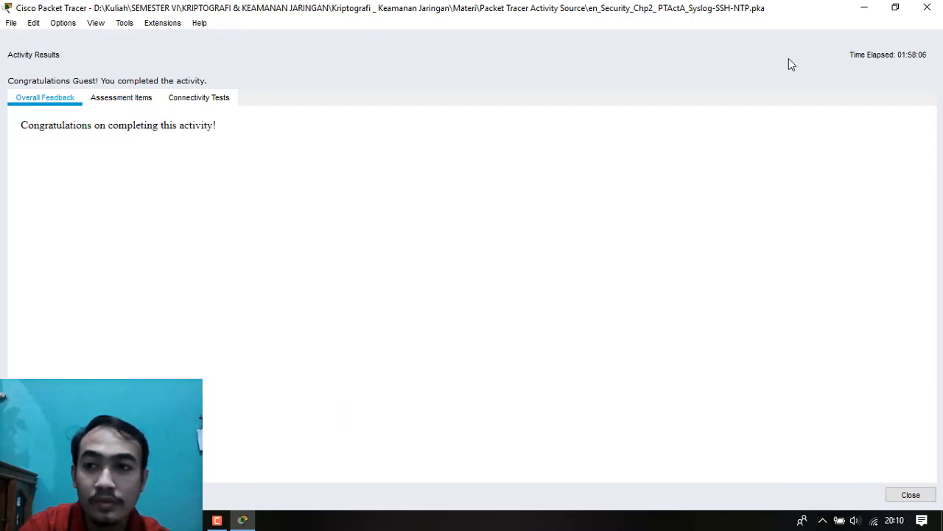
{"action": "left_click_drag", "start_coordinate": [547, 9], "coordinate": [522, 144]}
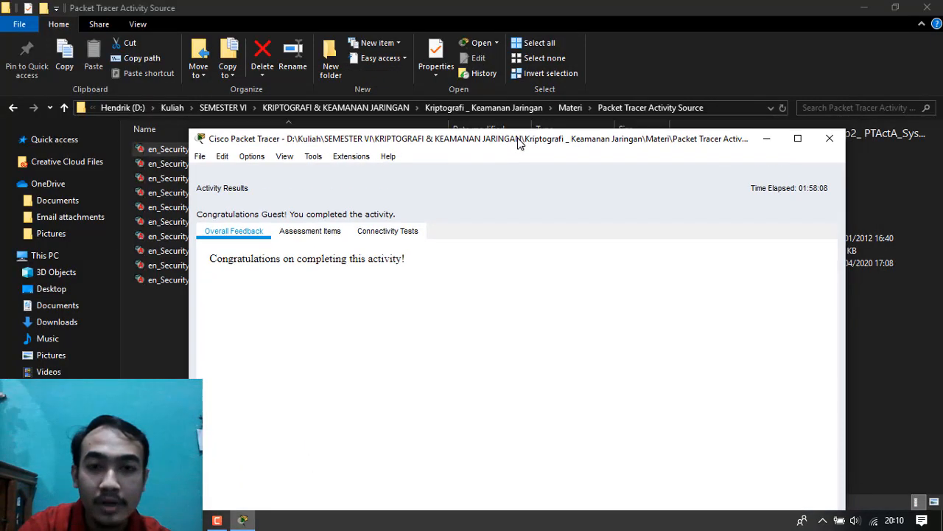
{"action": "left_click_drag", "start_coordinate": [623, 151], "coordinate": [652, 0]}
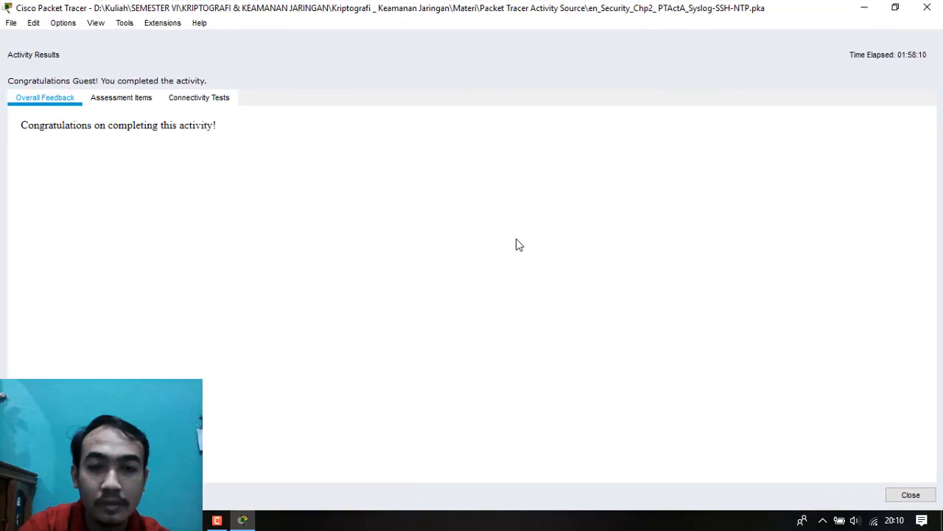
{"action": "mouse_move", "coordinate": [244, 522]}
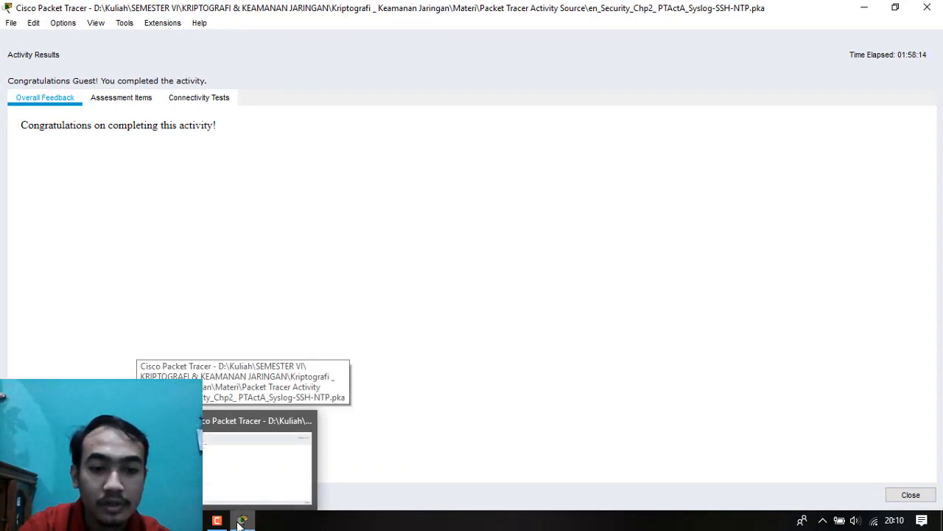
{"action": "left_click", "coordinate": [216, 521]}
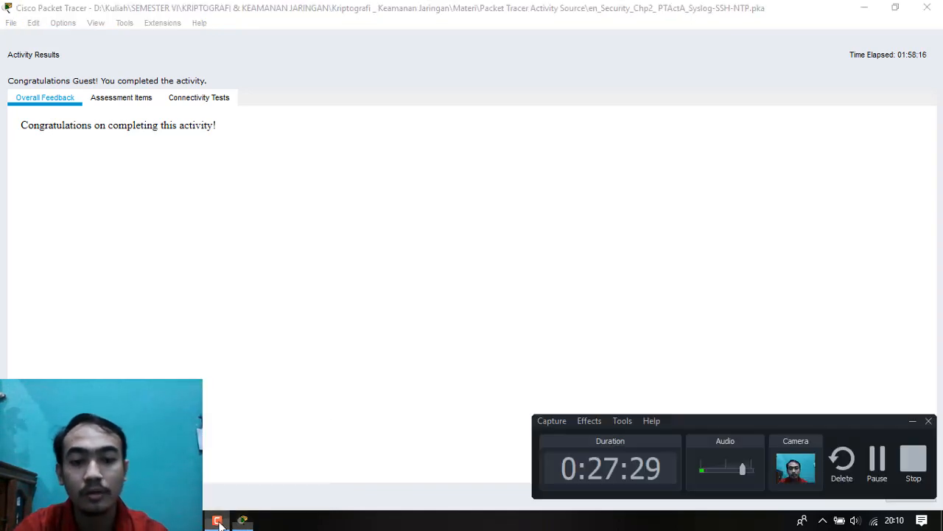